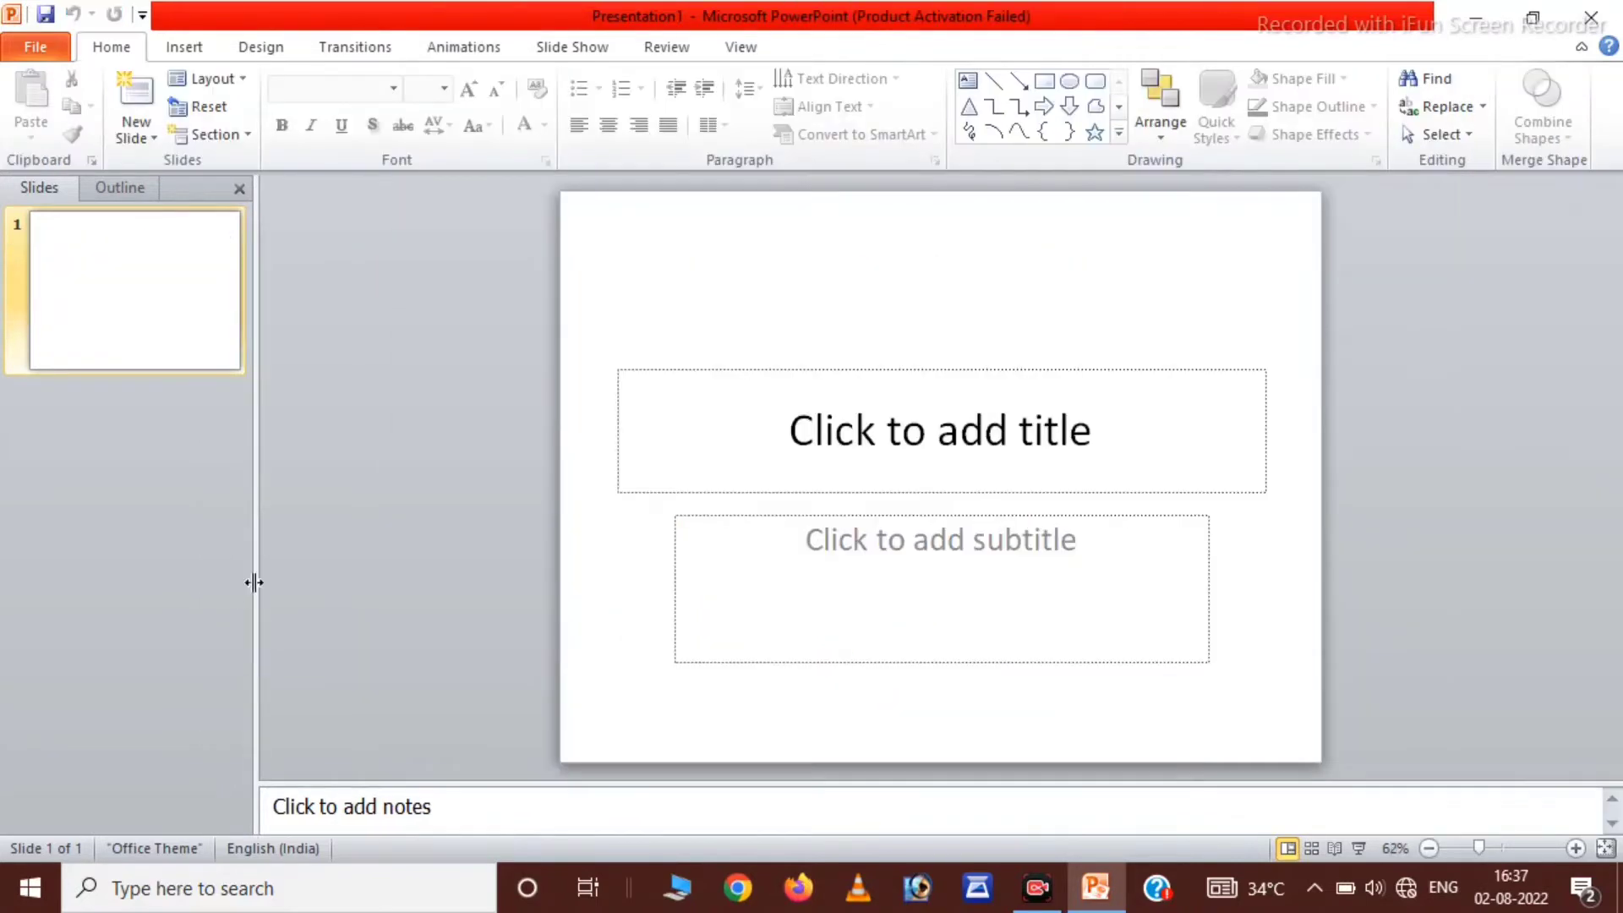
# Step: Switch the first slide to the Blank layout for an empty canvas
pyautogui.click(209, 78)
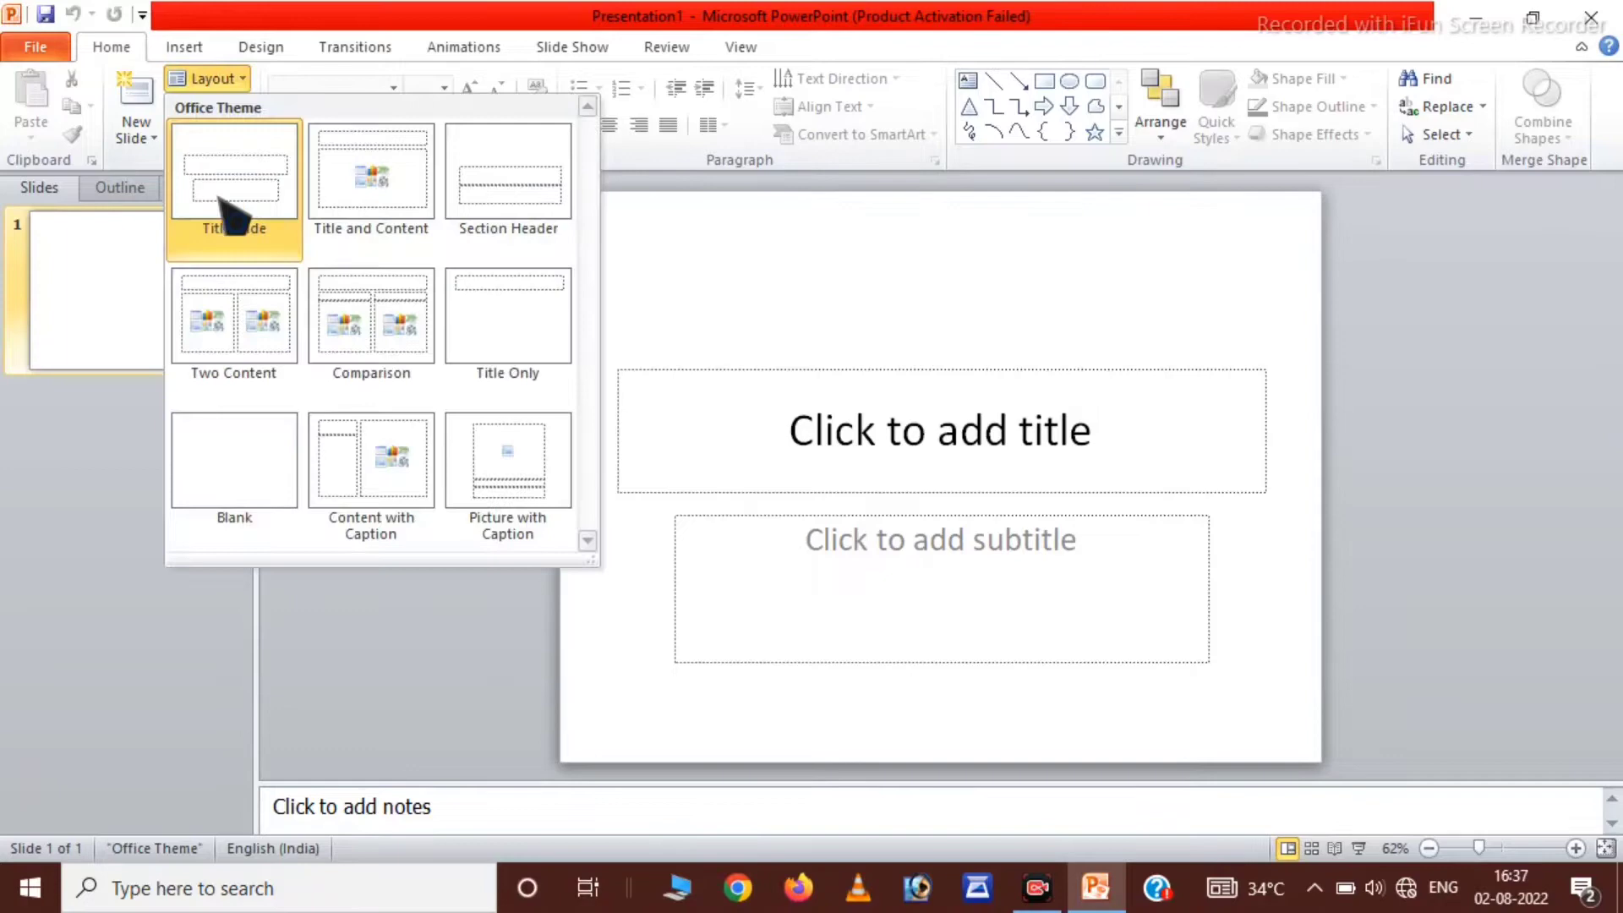
pyautogui.click(246, 463)
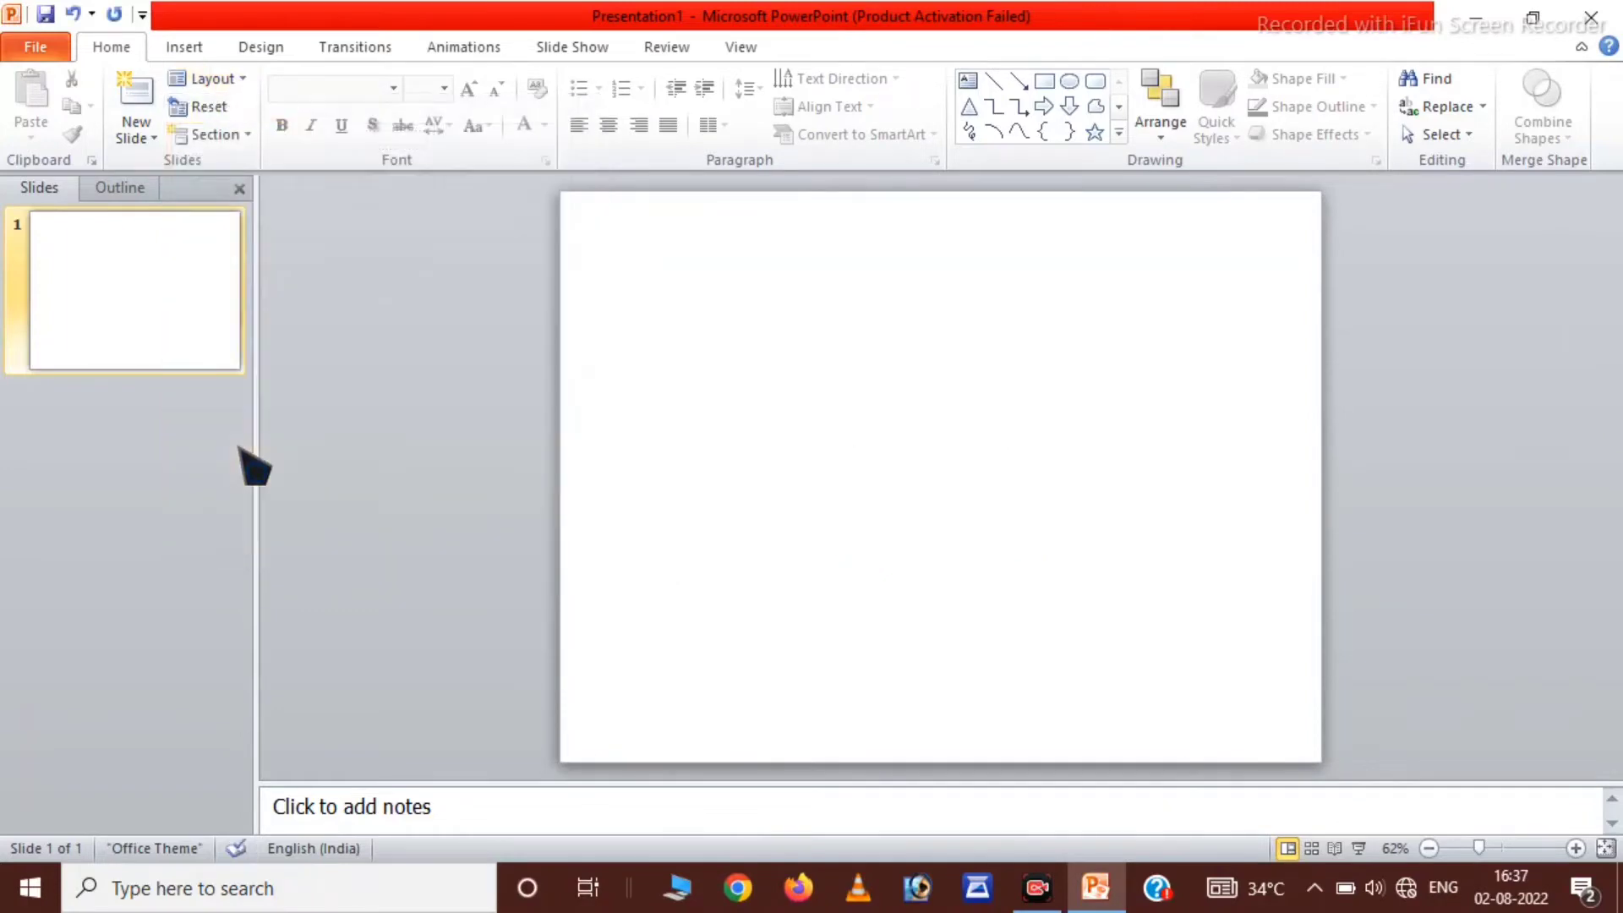
# Step: Draw a long, thin rectangle across the top of the slide
pyautogui.click(1043, 83)
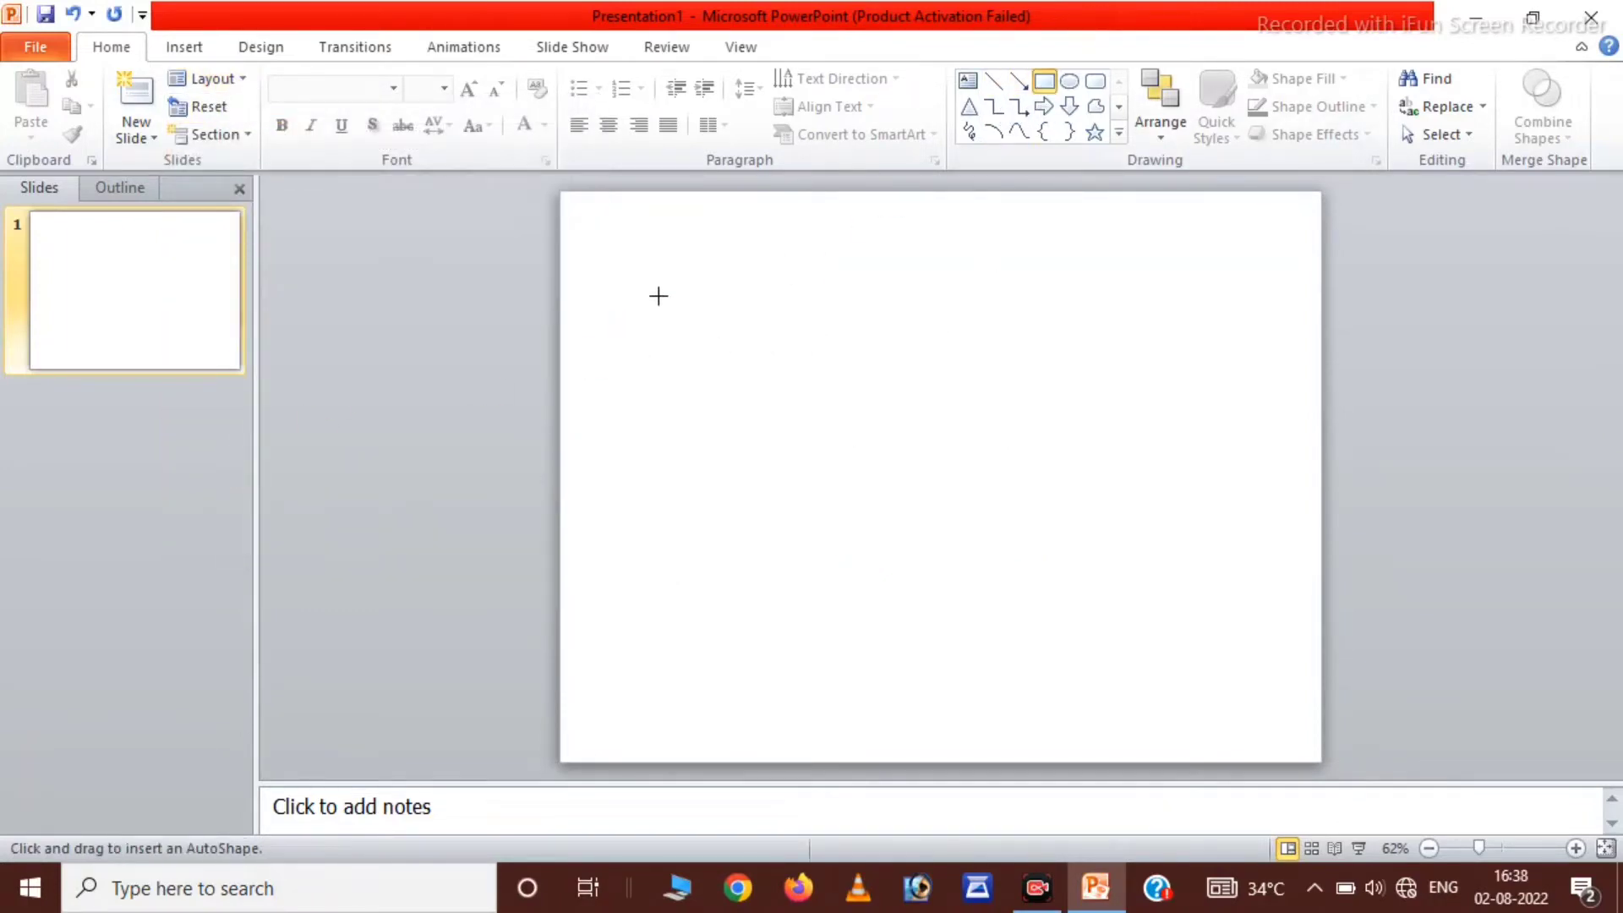
pyautogui.moveTo(659, 295); pyautogui.dragTo(1258, 340)
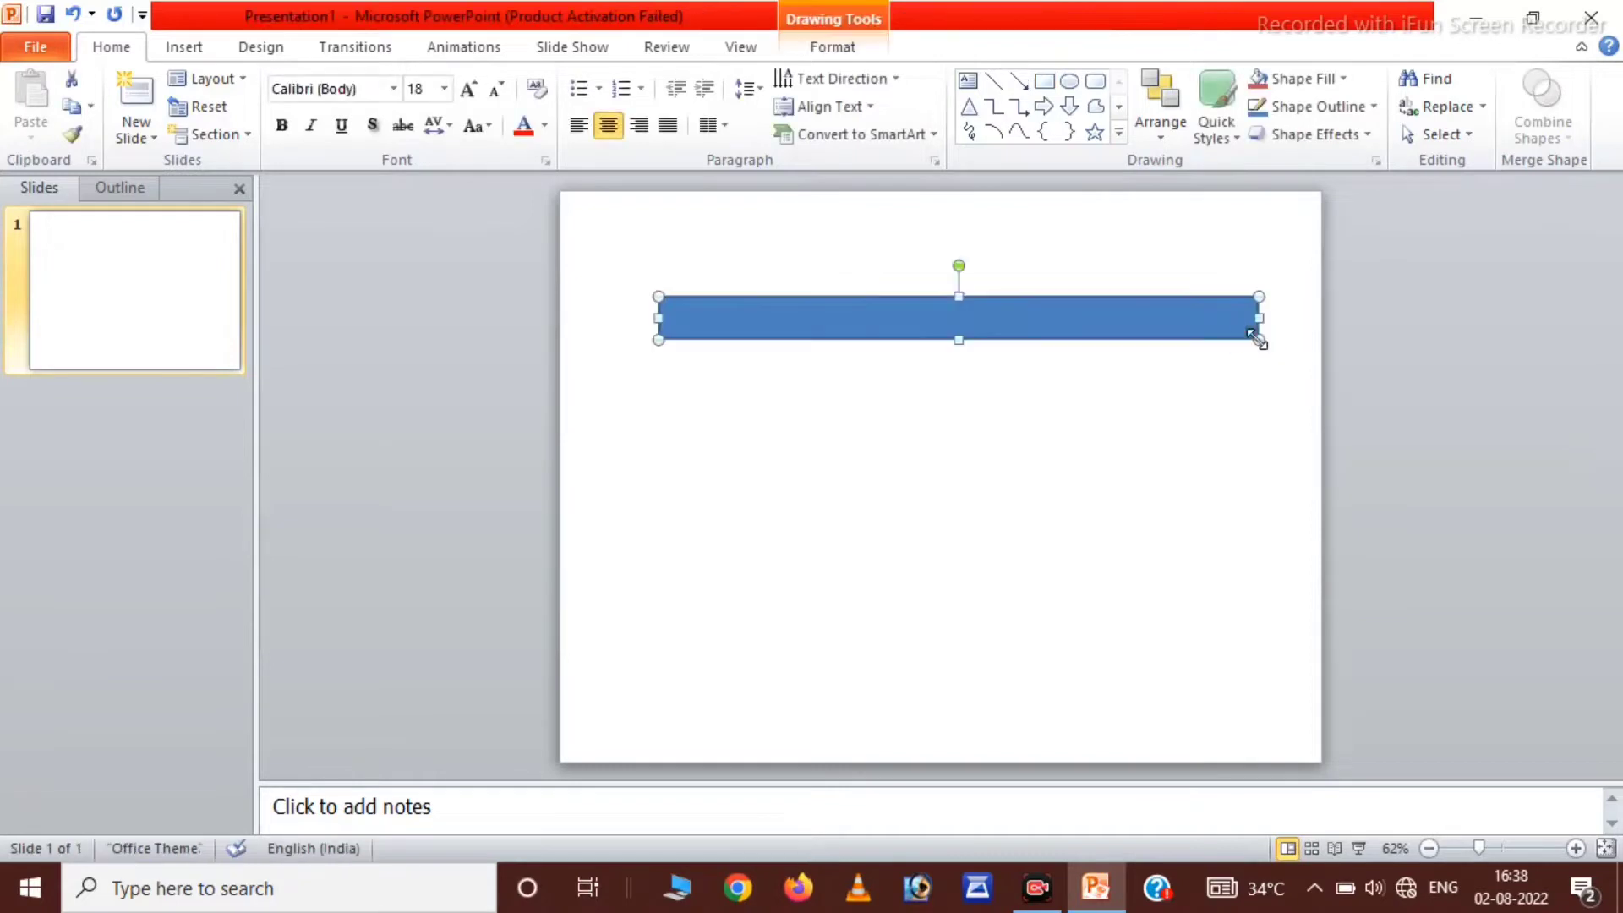
pyautogui.moveTo(958, 342); pyautogui.dragTo(958, 340)
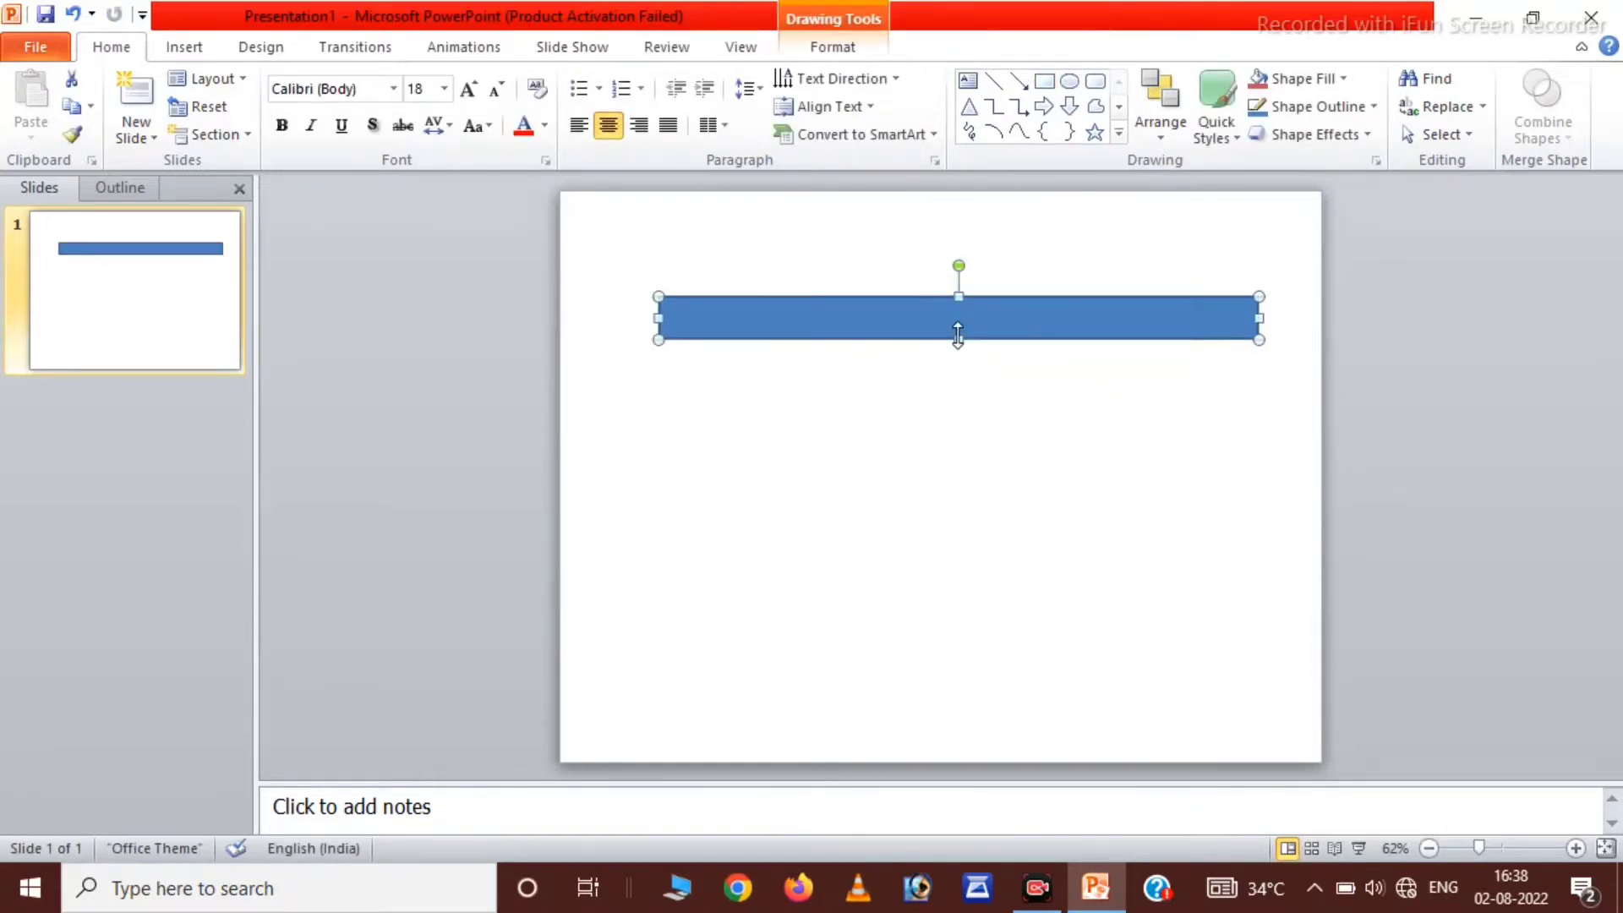
# Step: Remove the bar's outline and bring up its Shape Fill gradient options
pyautogui.click(852, 49)
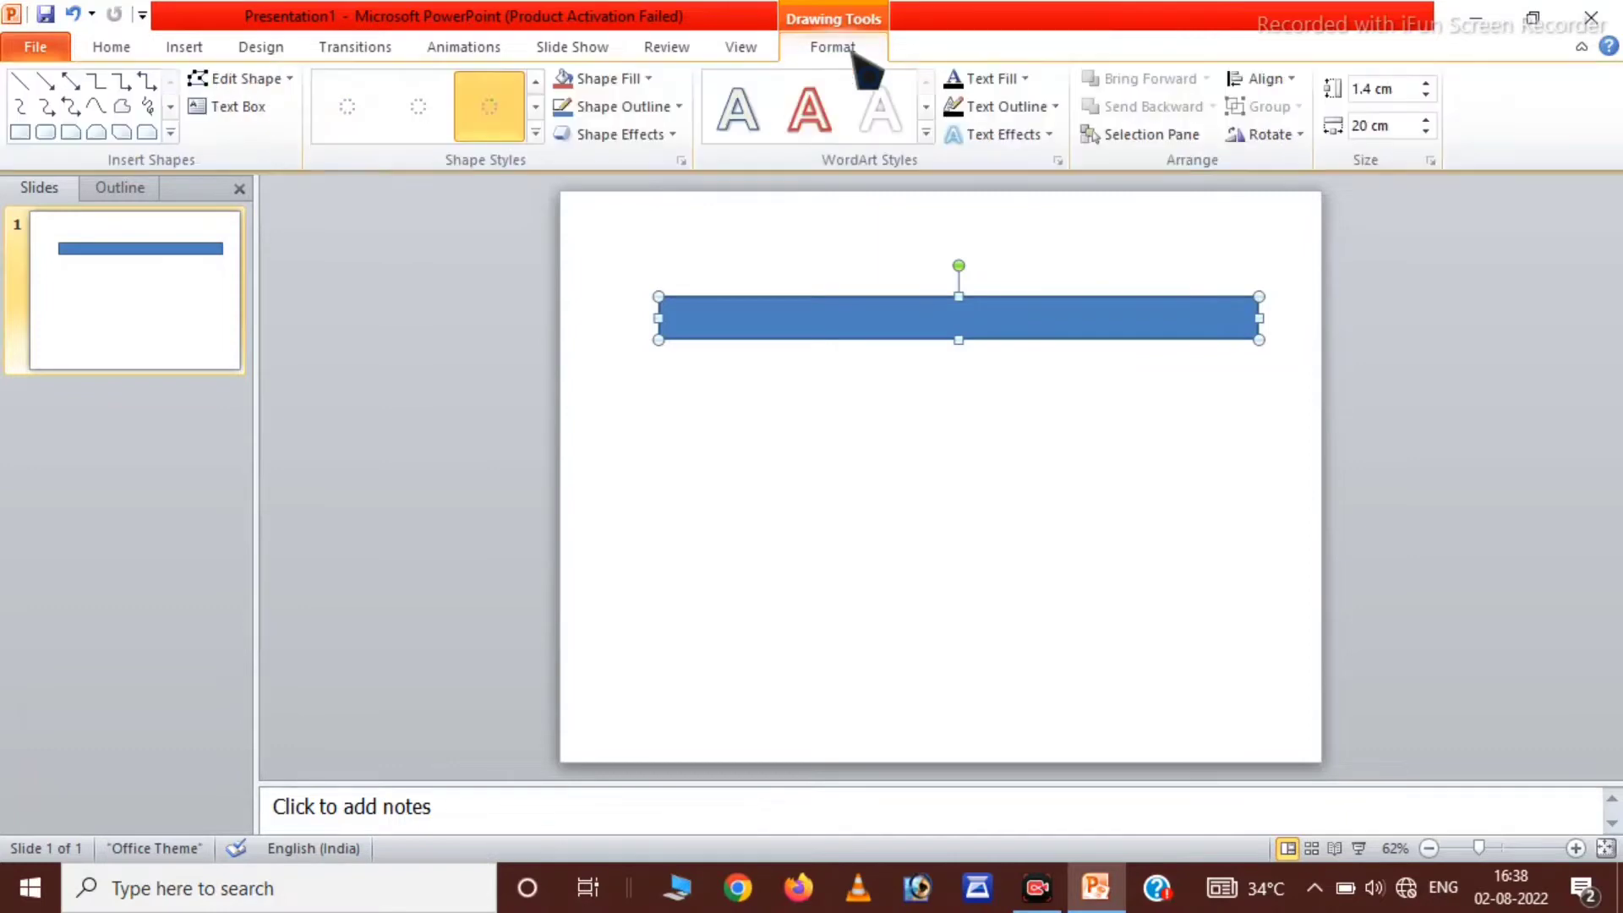
pyautogui.click(638, 114)
pyautogui.click(619, 320)
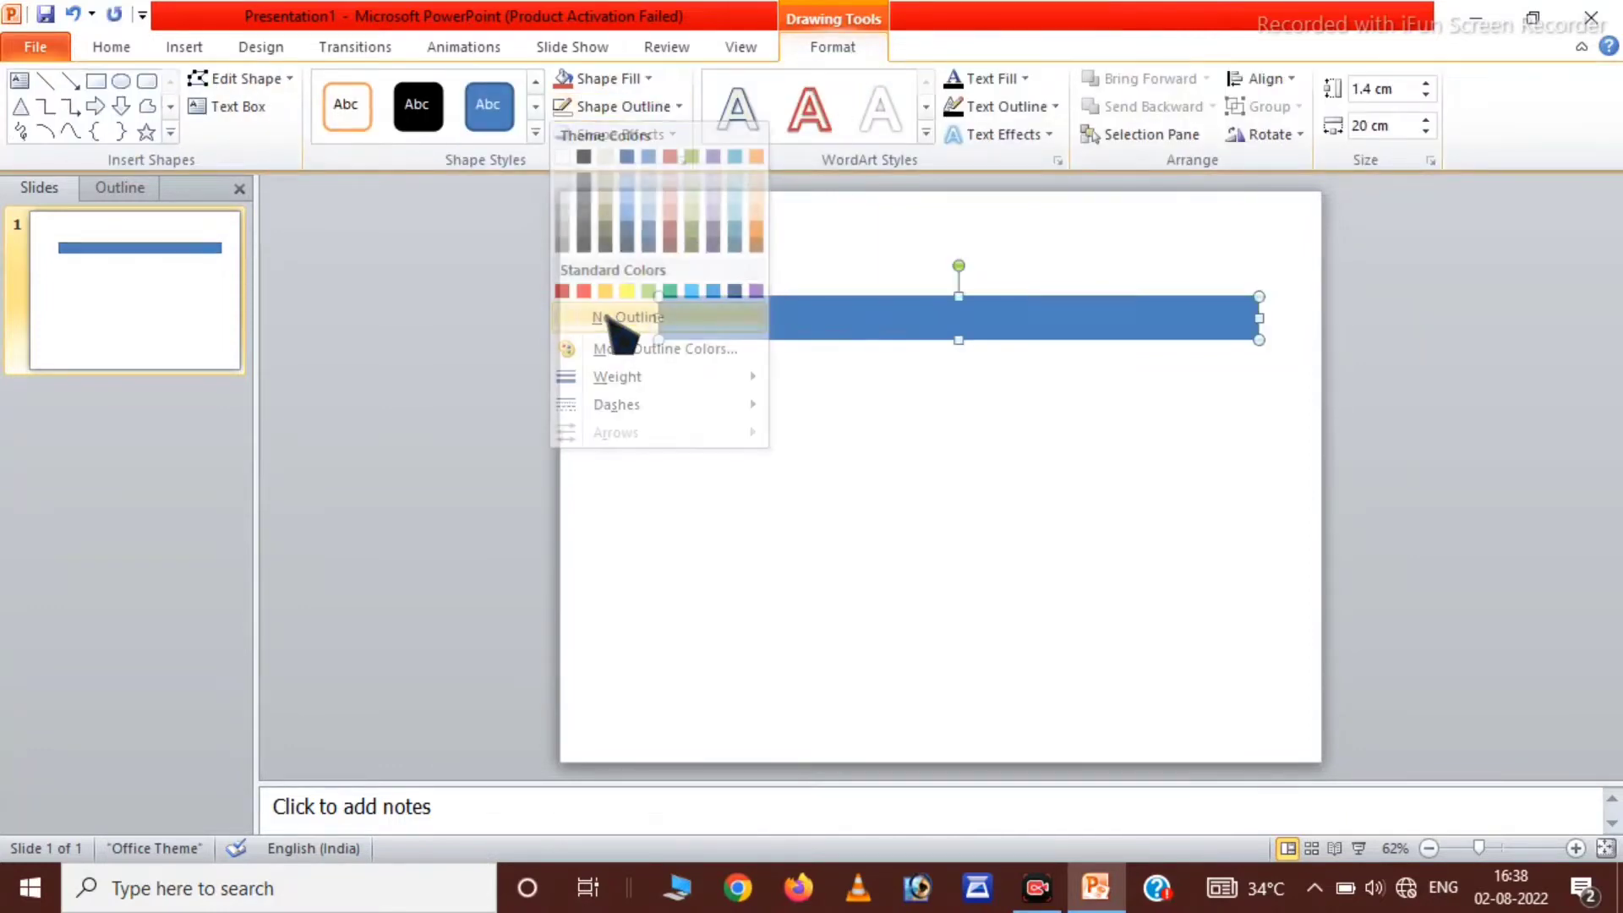
pyautogui.click(645, 79)
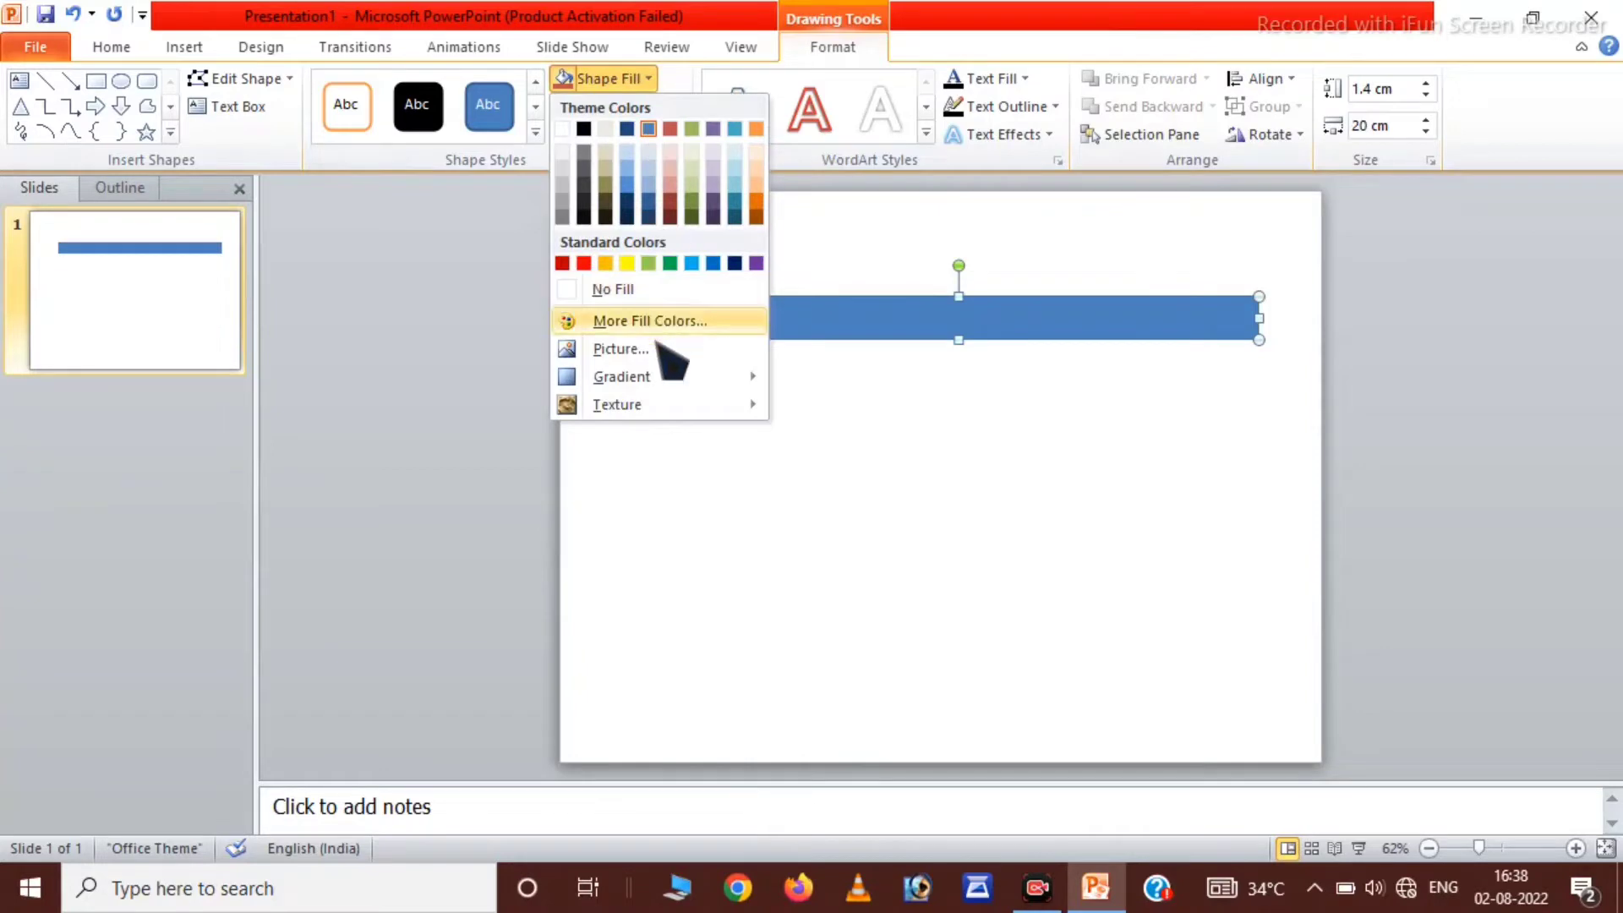
pyautogui.moveTo(621, 377)
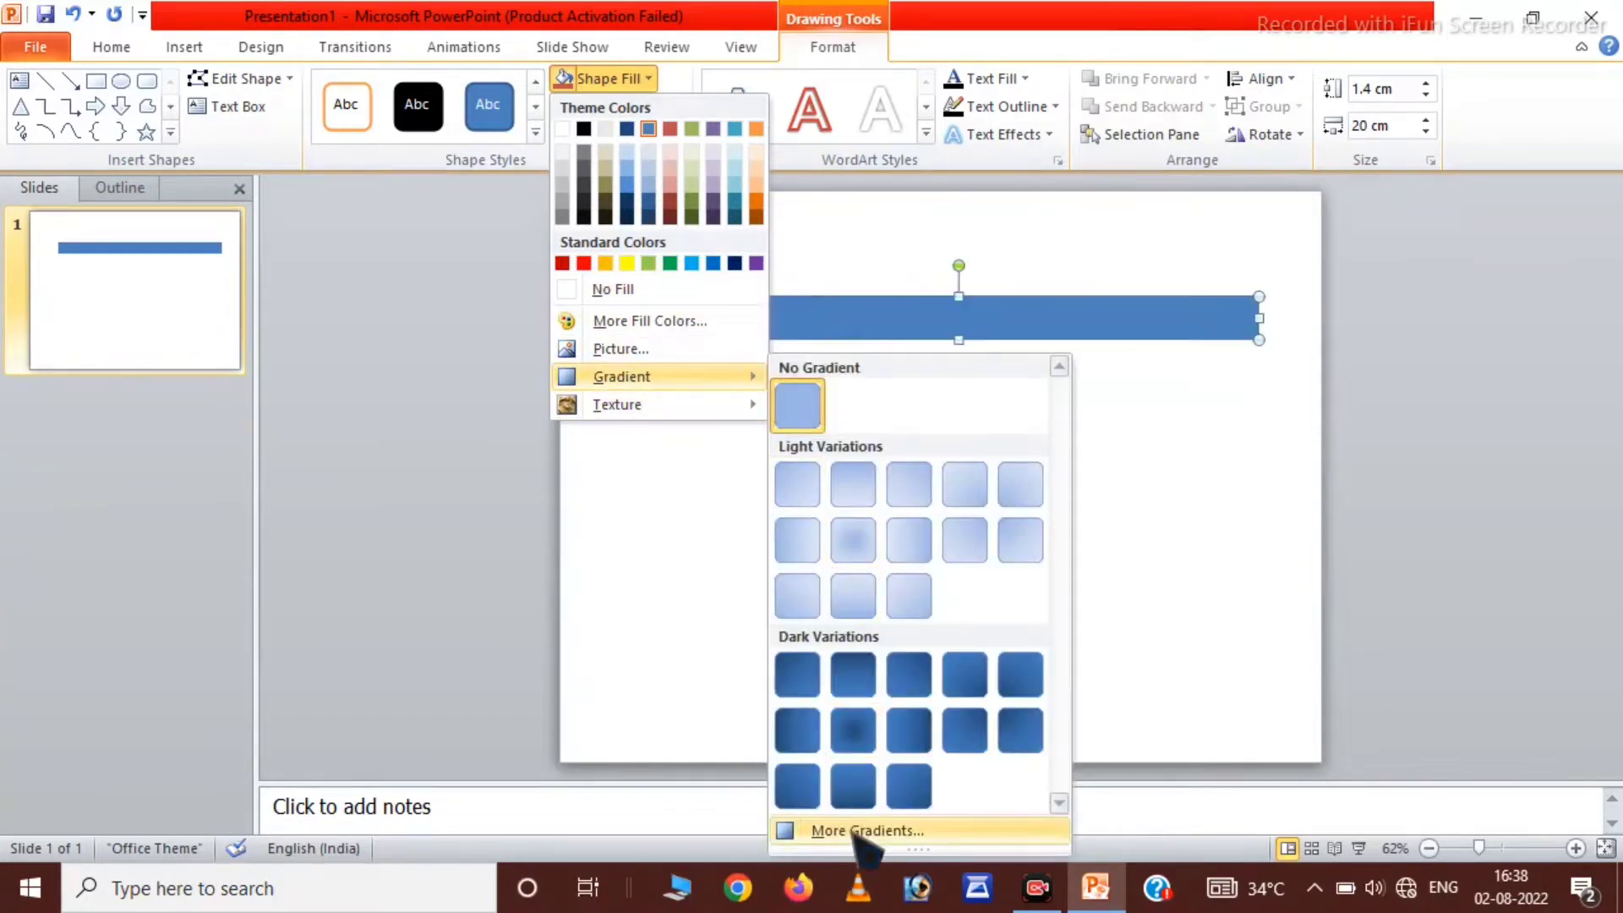
# Step: Give the bar a gradient fill and make its first stop black
pyautogui.click(853, 831)
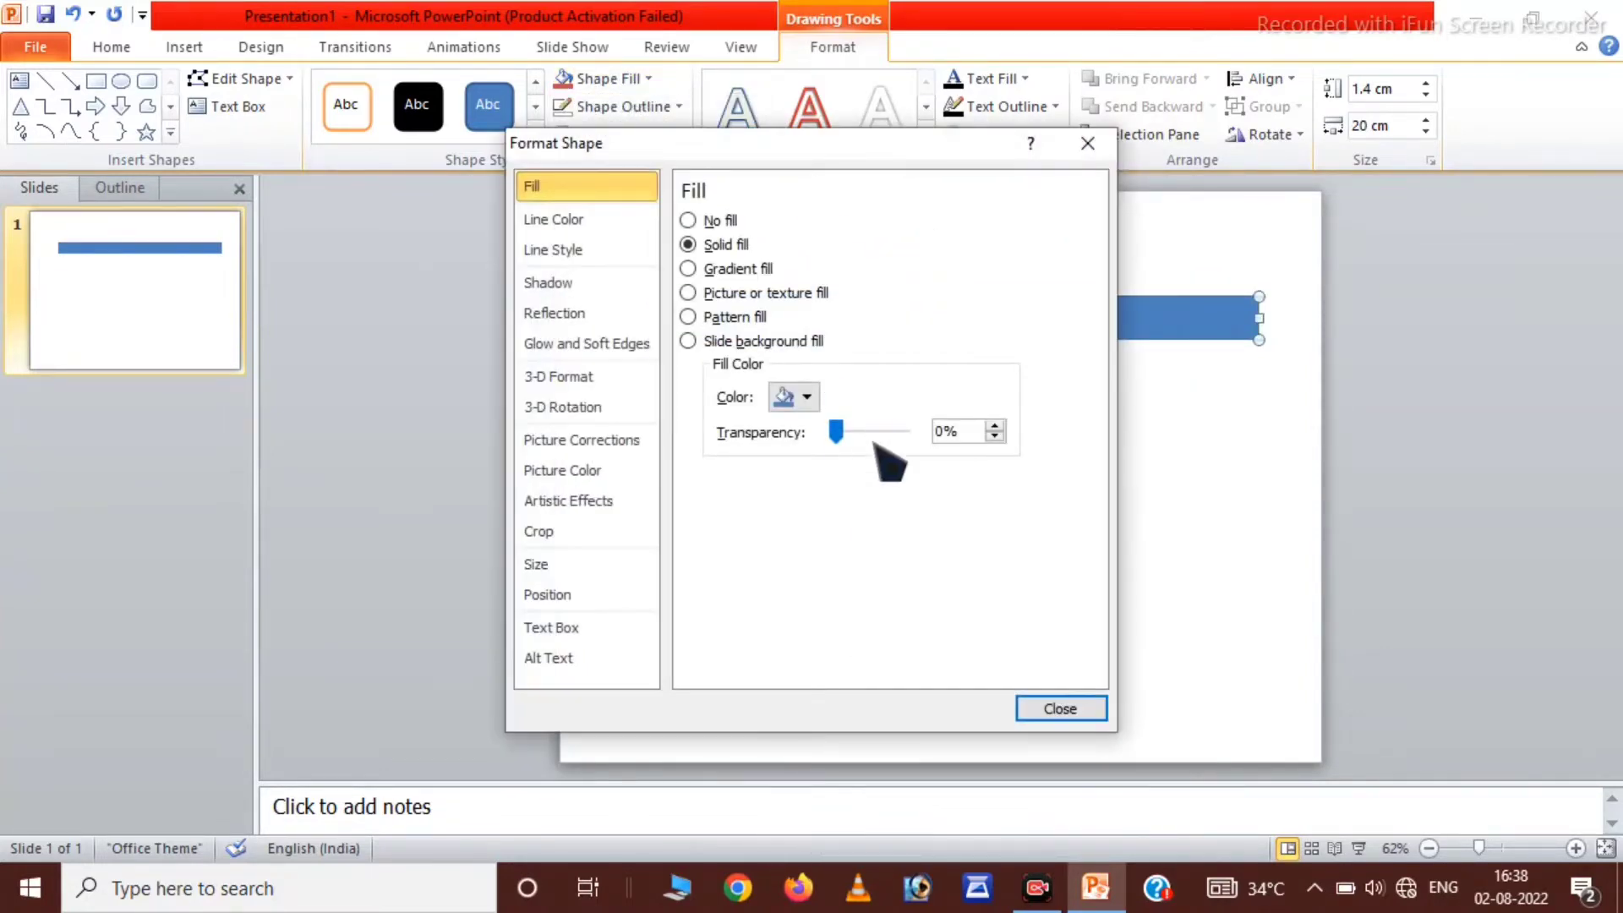
pyautogui.click(688, 268)
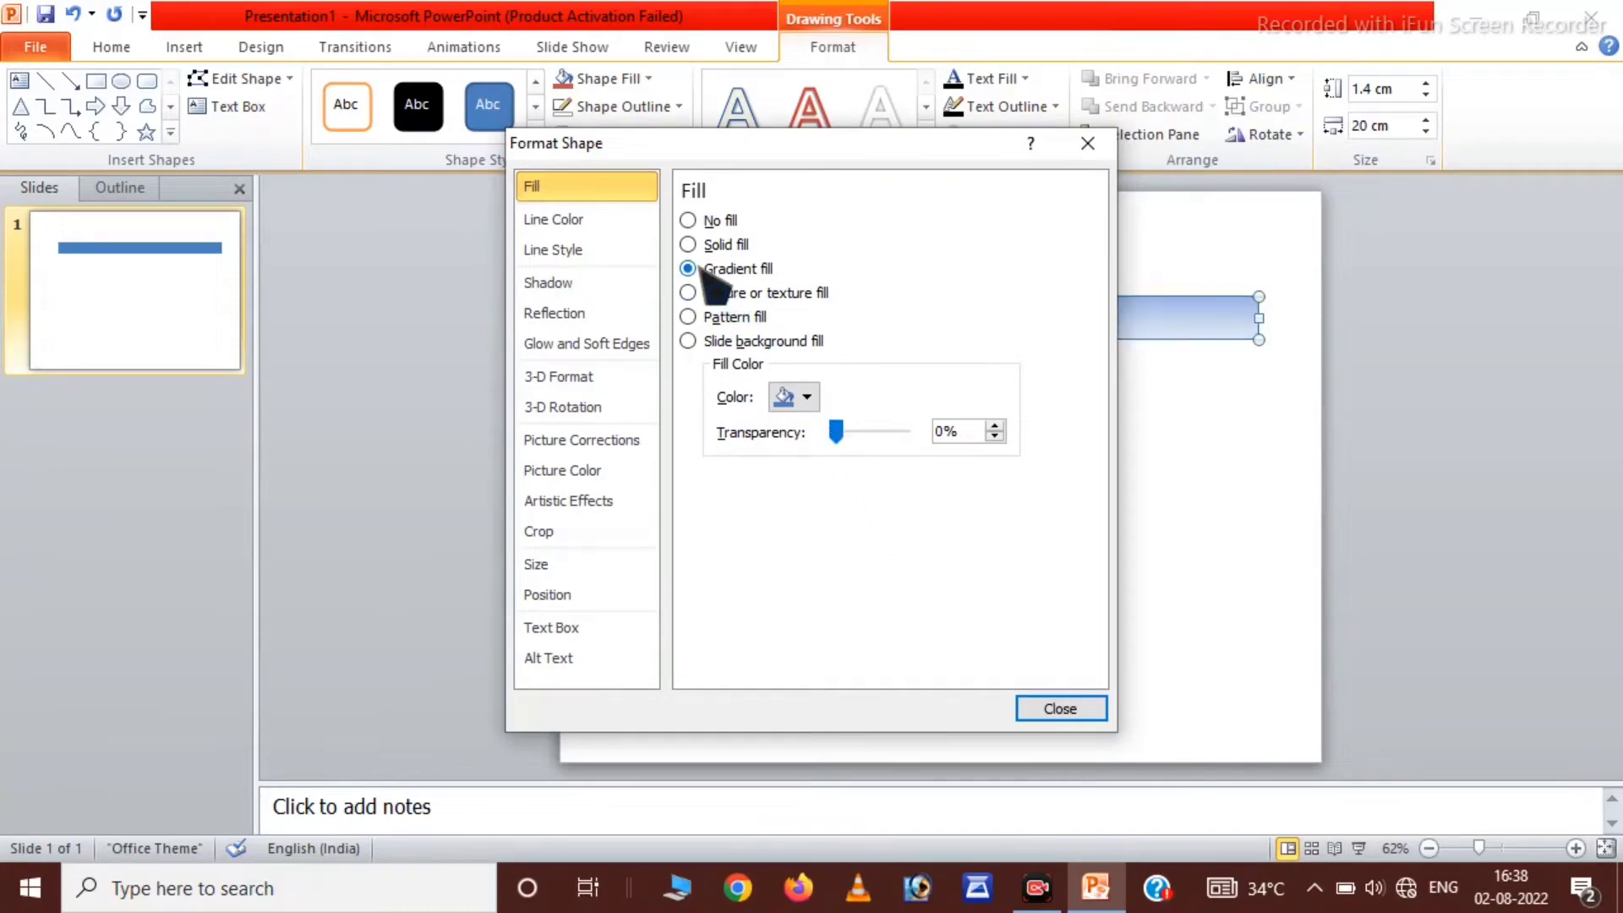
pyautogui.moveTo(778, 143); pyautogui.dragTo(331, 129)
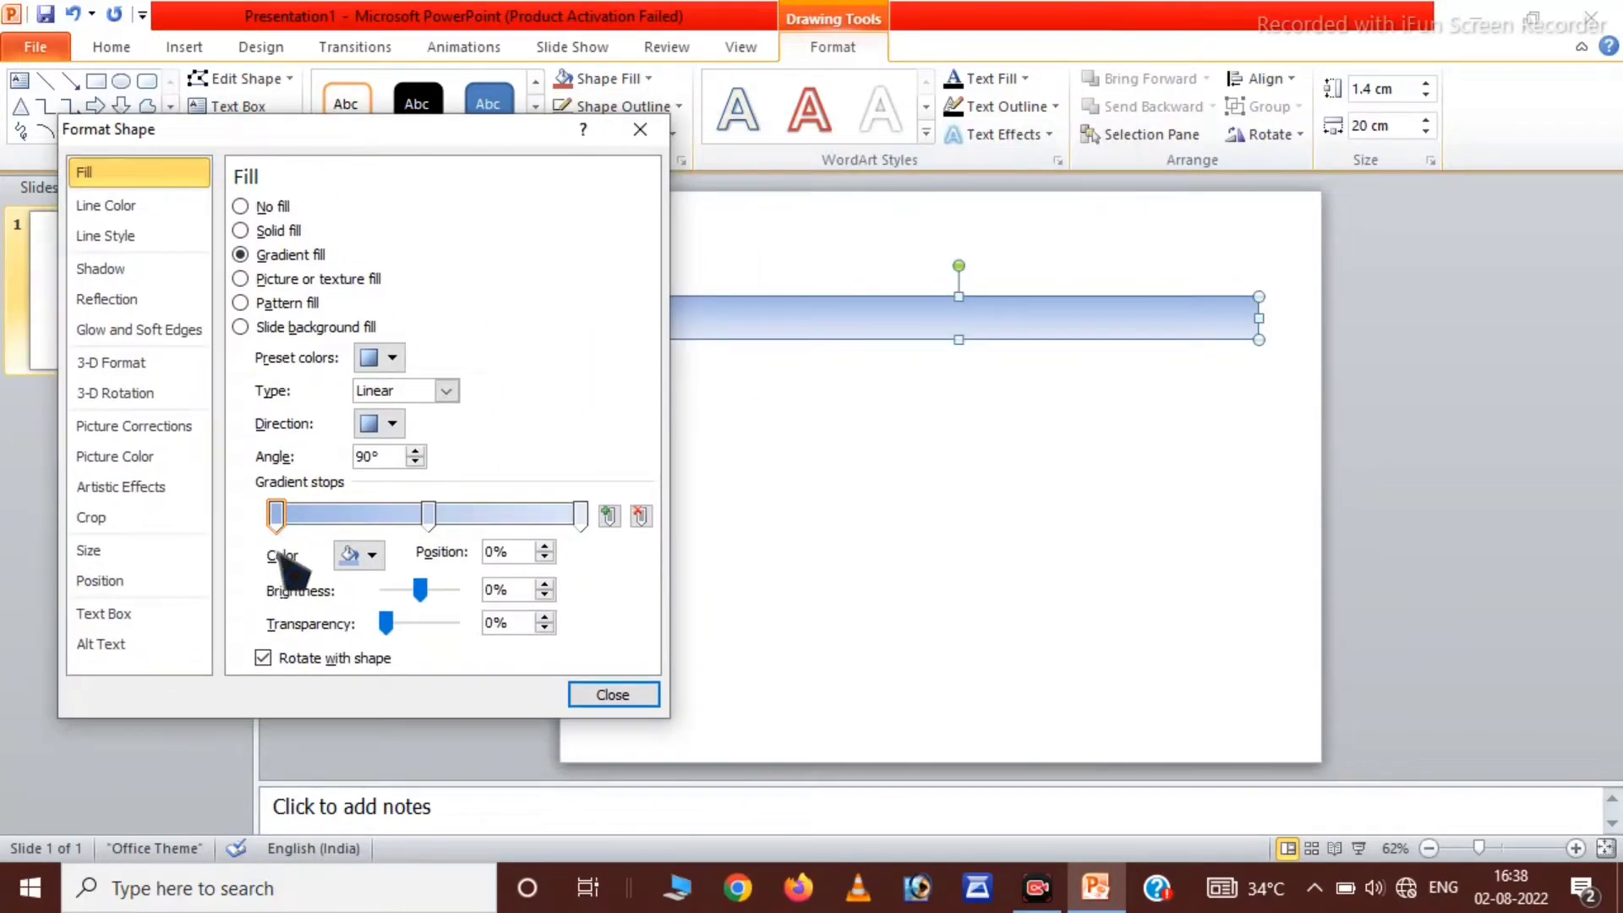
pyautogui.click(364, 555)
pyautogui.click(365, 606)
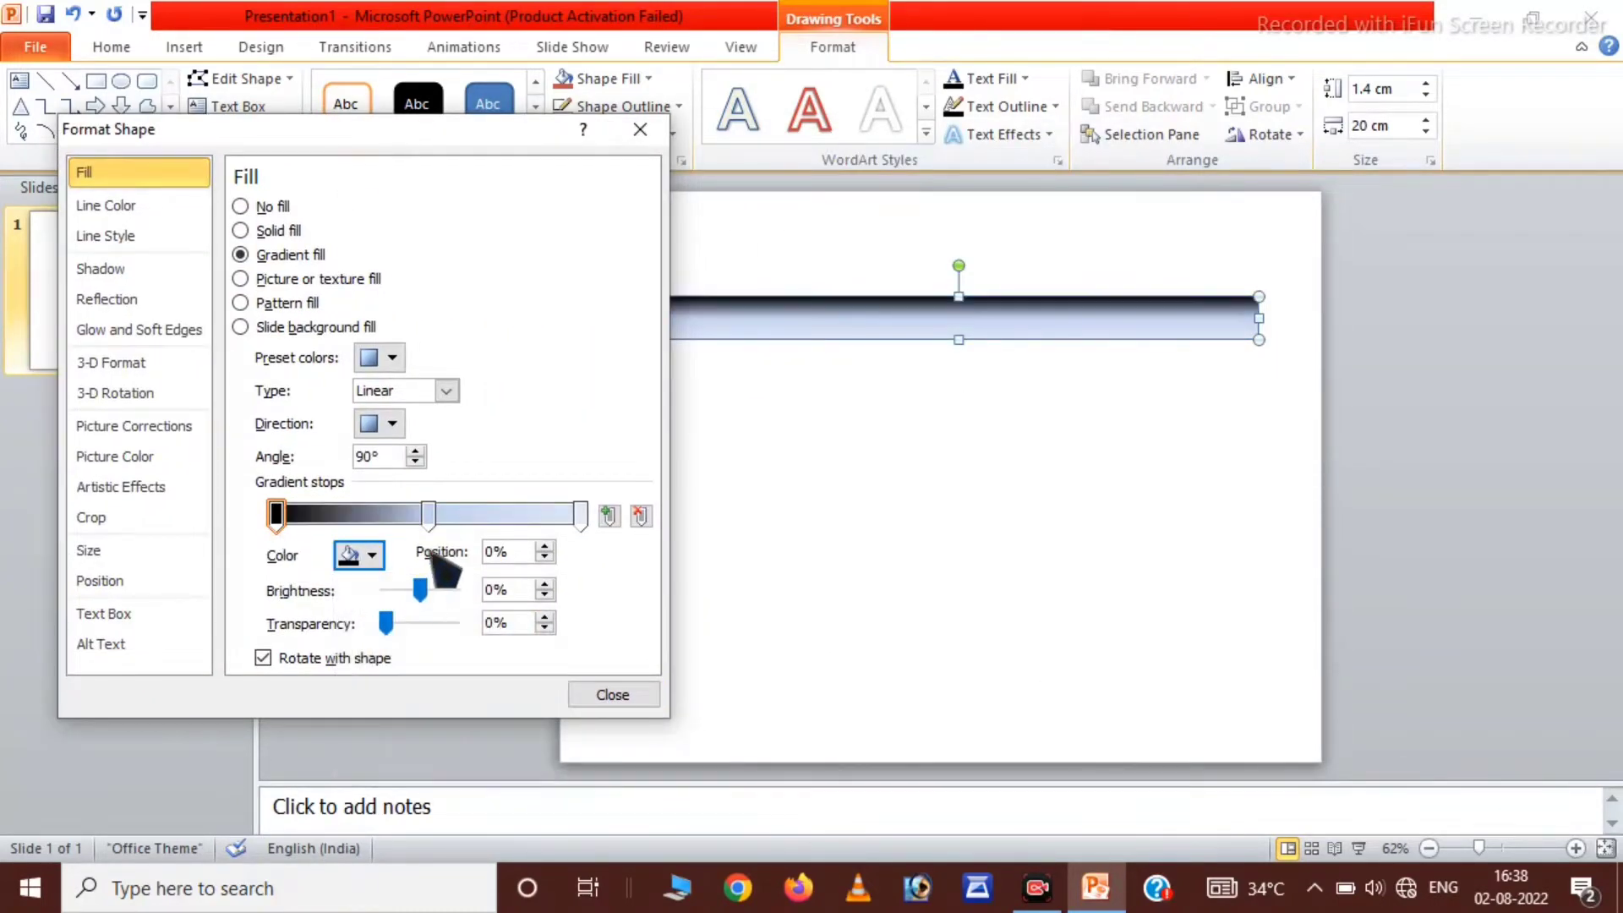
# Step: Move the middle stop to 28%, make the last stop dark grey, and add a light stop at 82%
pyautogui.moveTo(429, 515)
pyautogui.mouseDown()
pyautogui.moveTo(334, 515)
pyautogui.moveTo(362, 514)
pyautogui.mouseUp()
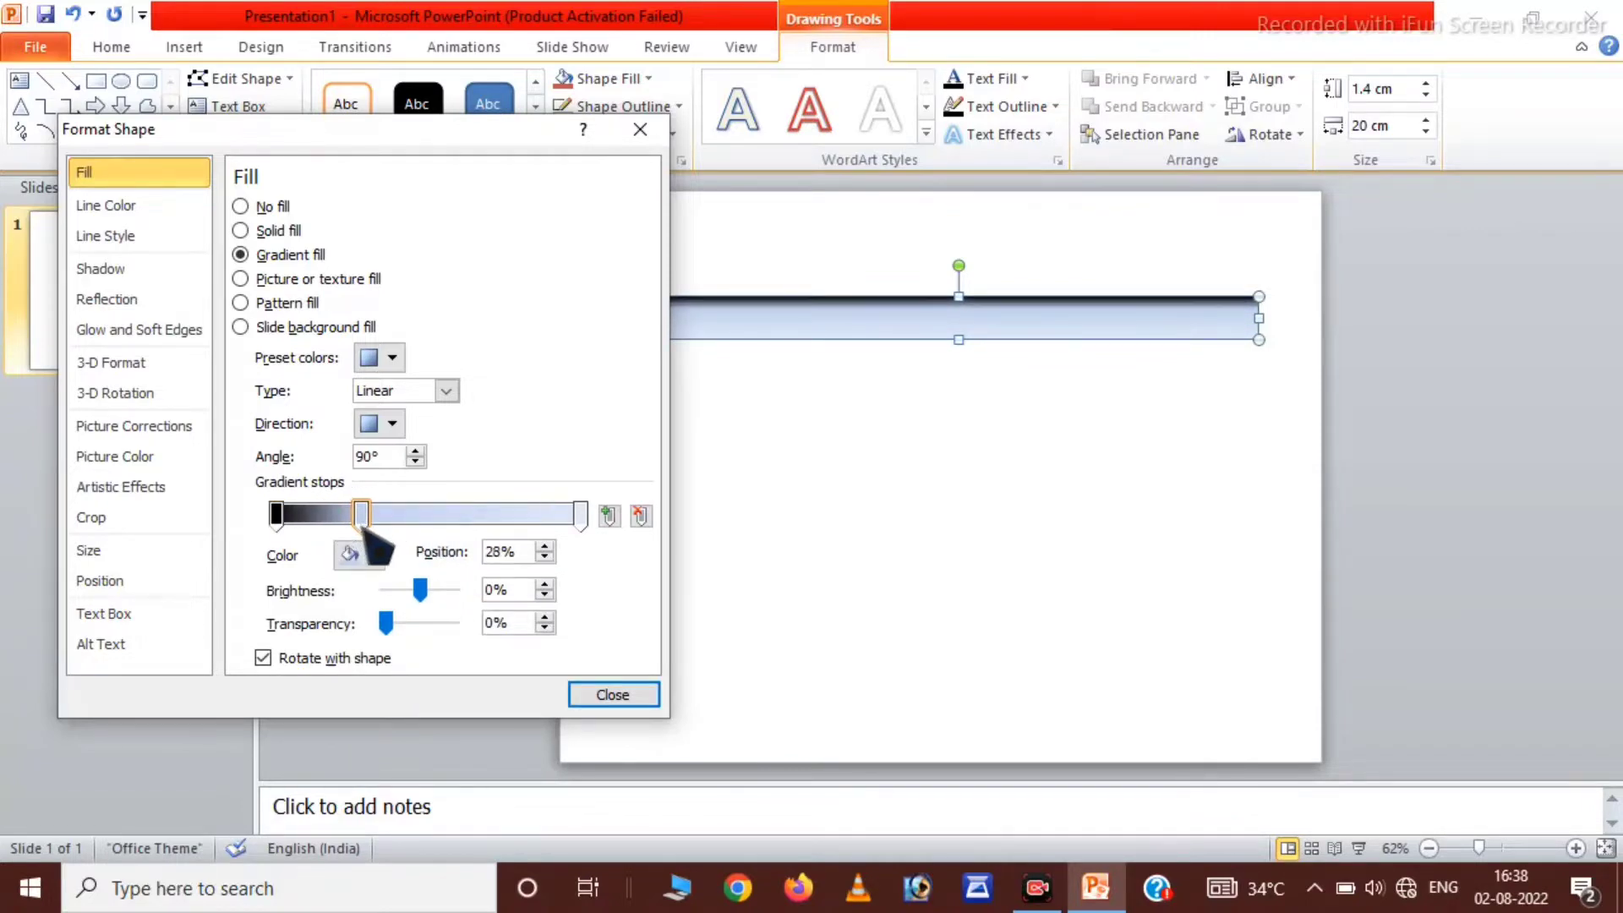
pyautogui.click(359, 554)
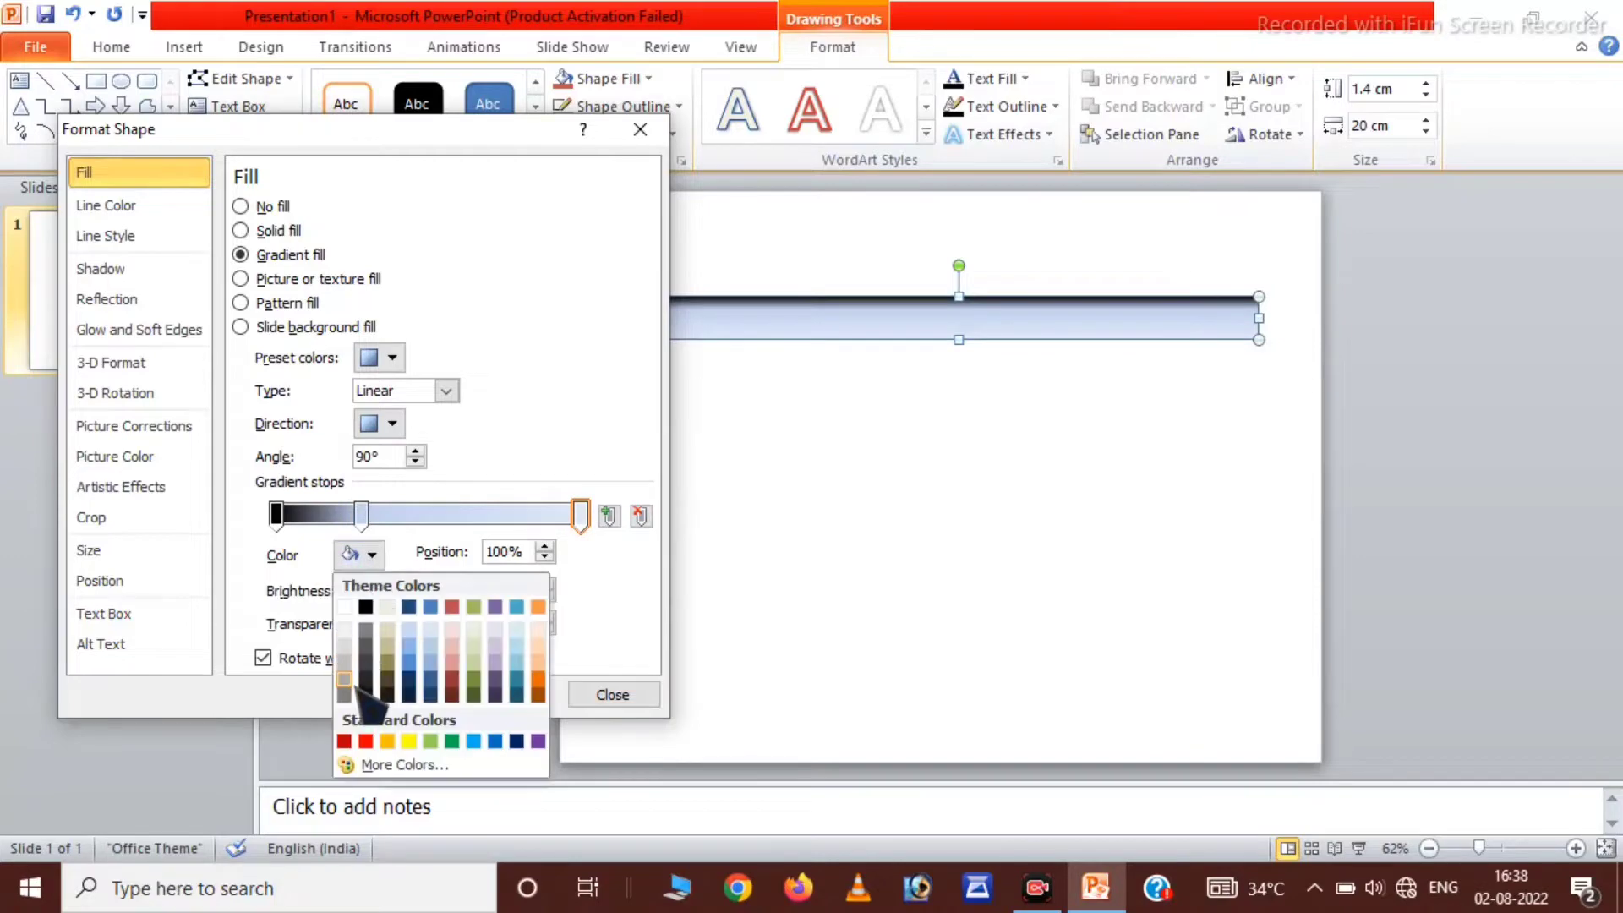
pyautogui.click(365, 661)
pyautogui.click(367, 662)
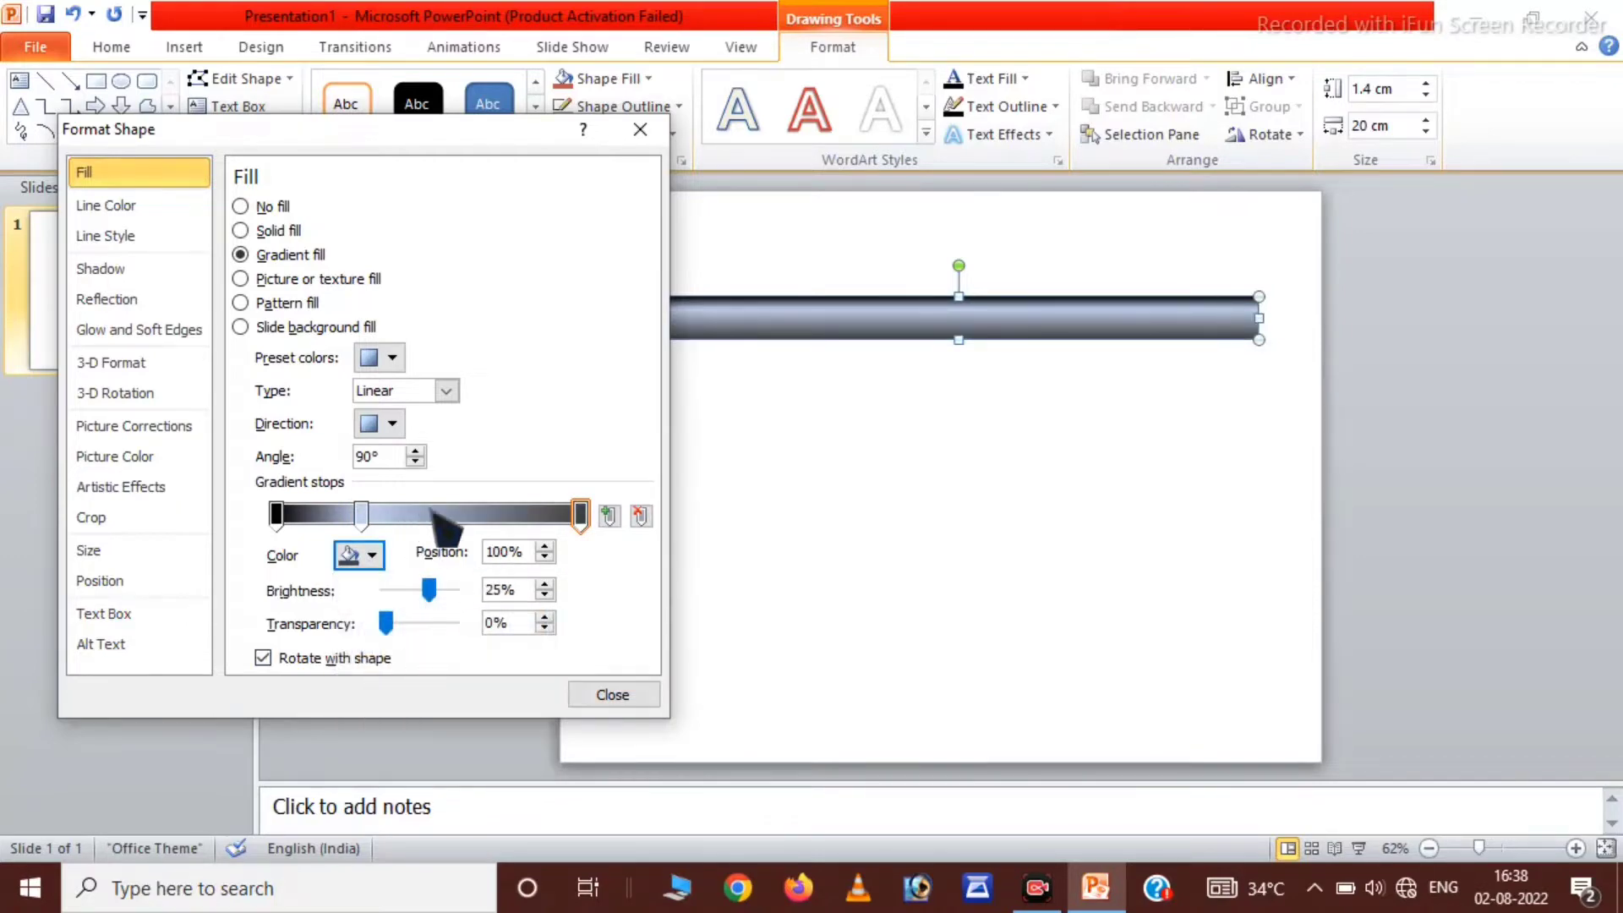
pyautogui.moveTo(448, 518)
pyautogui.mouseDown()
pyautogui.moveTo(531, 517)
pyautogui.moveTo(526, 532)
pyautogui.mouseUp()
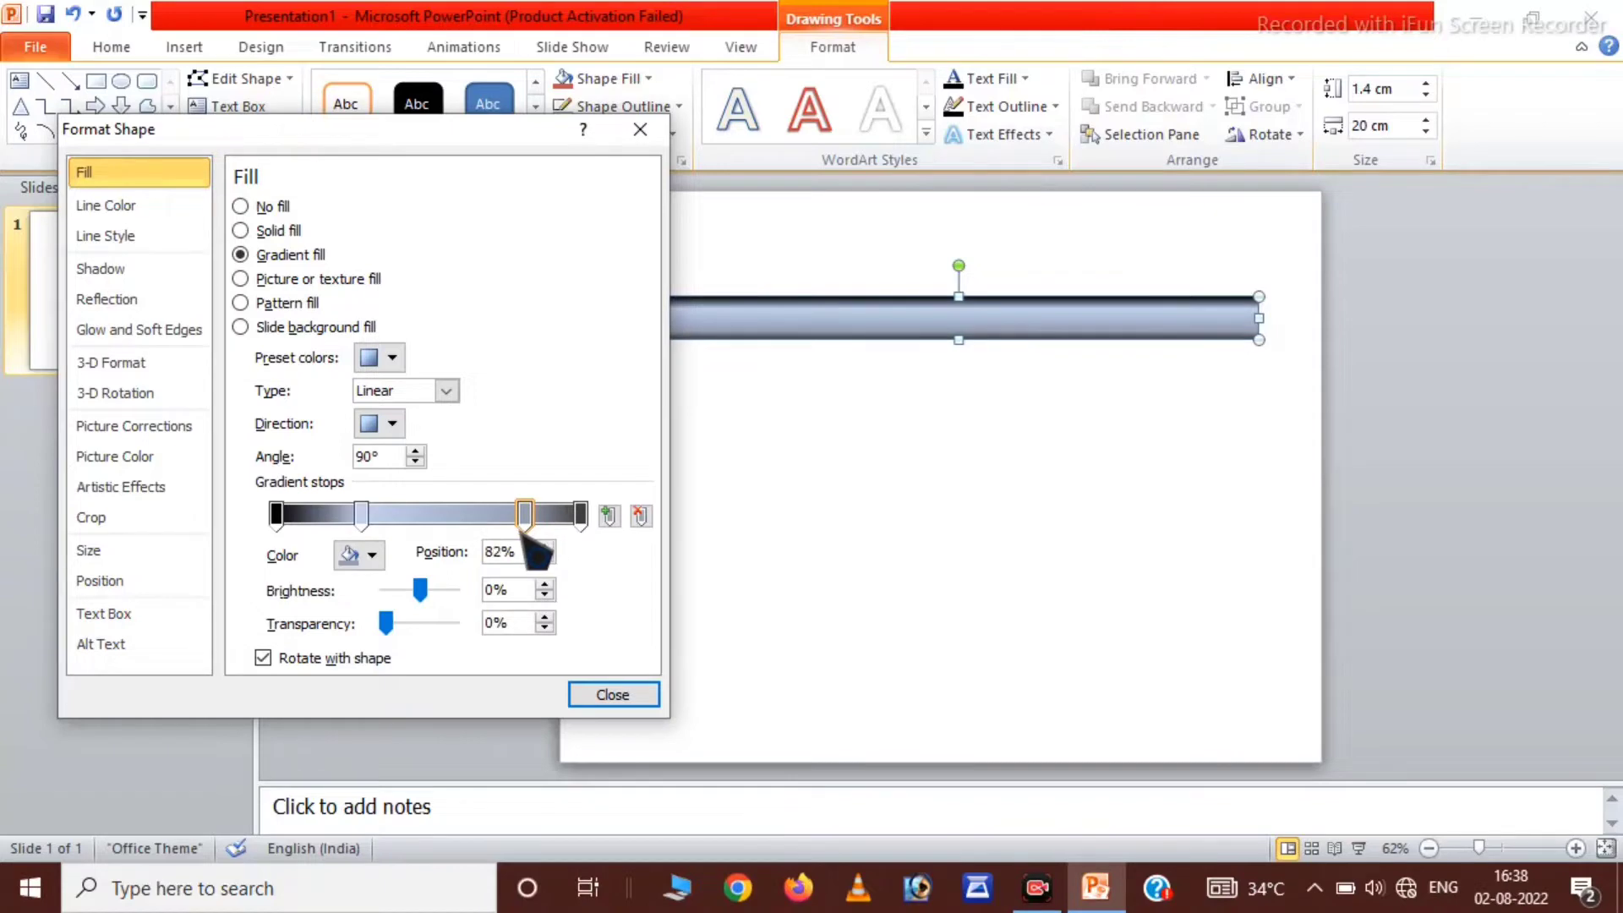
pyautogui.click(612, 694)
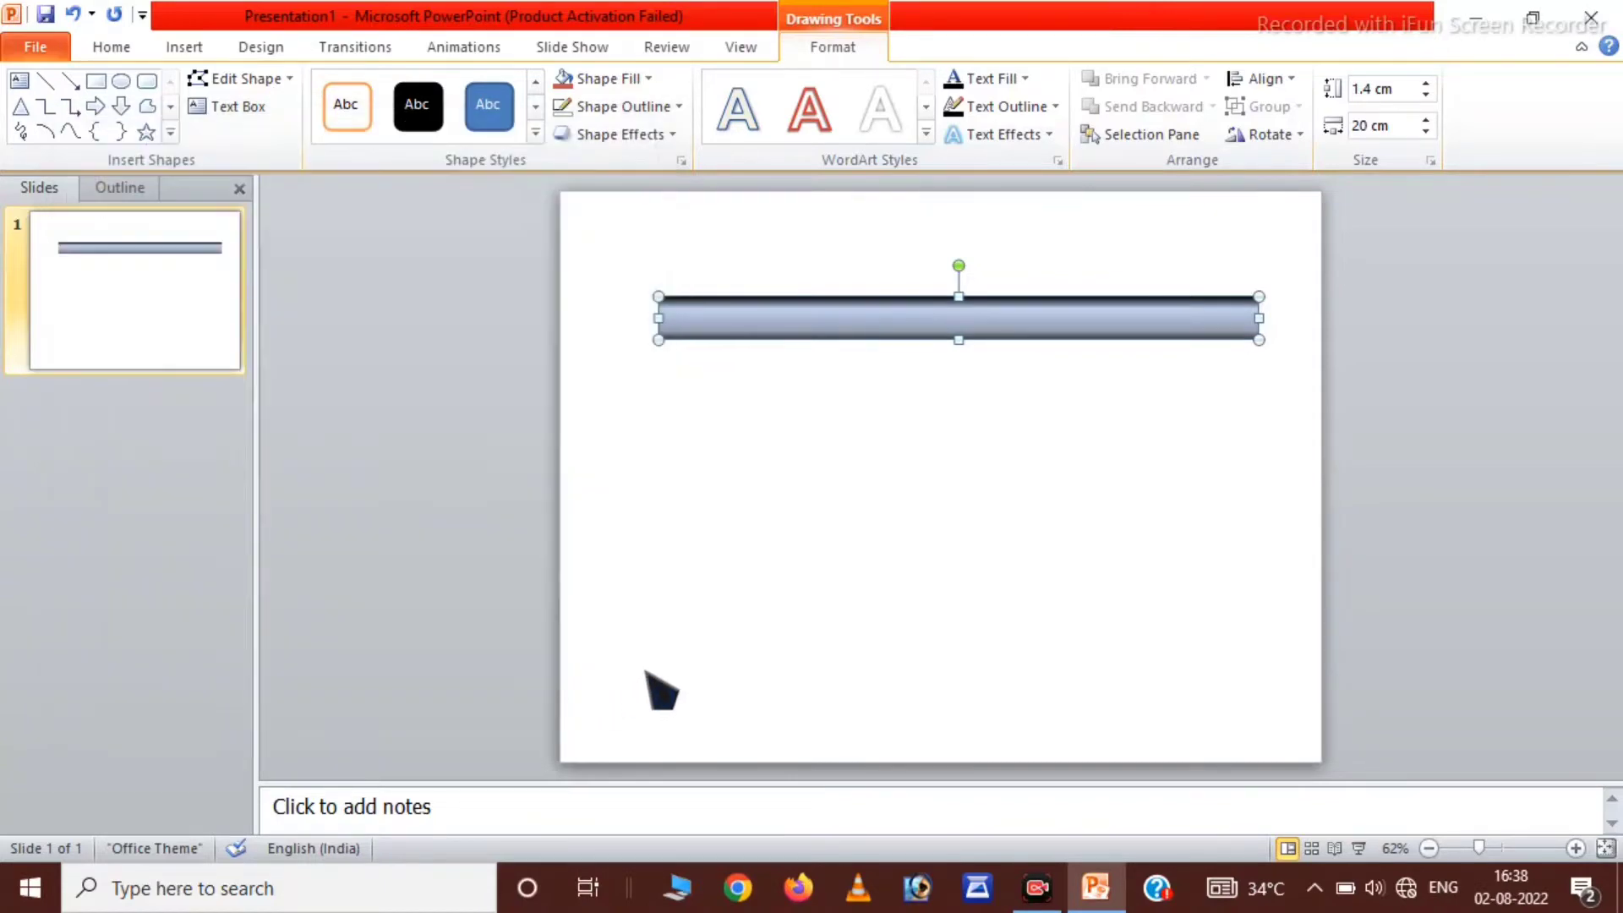
# Step: Draw a small circle below the pipe bar
pyautogui.click(843, 599)
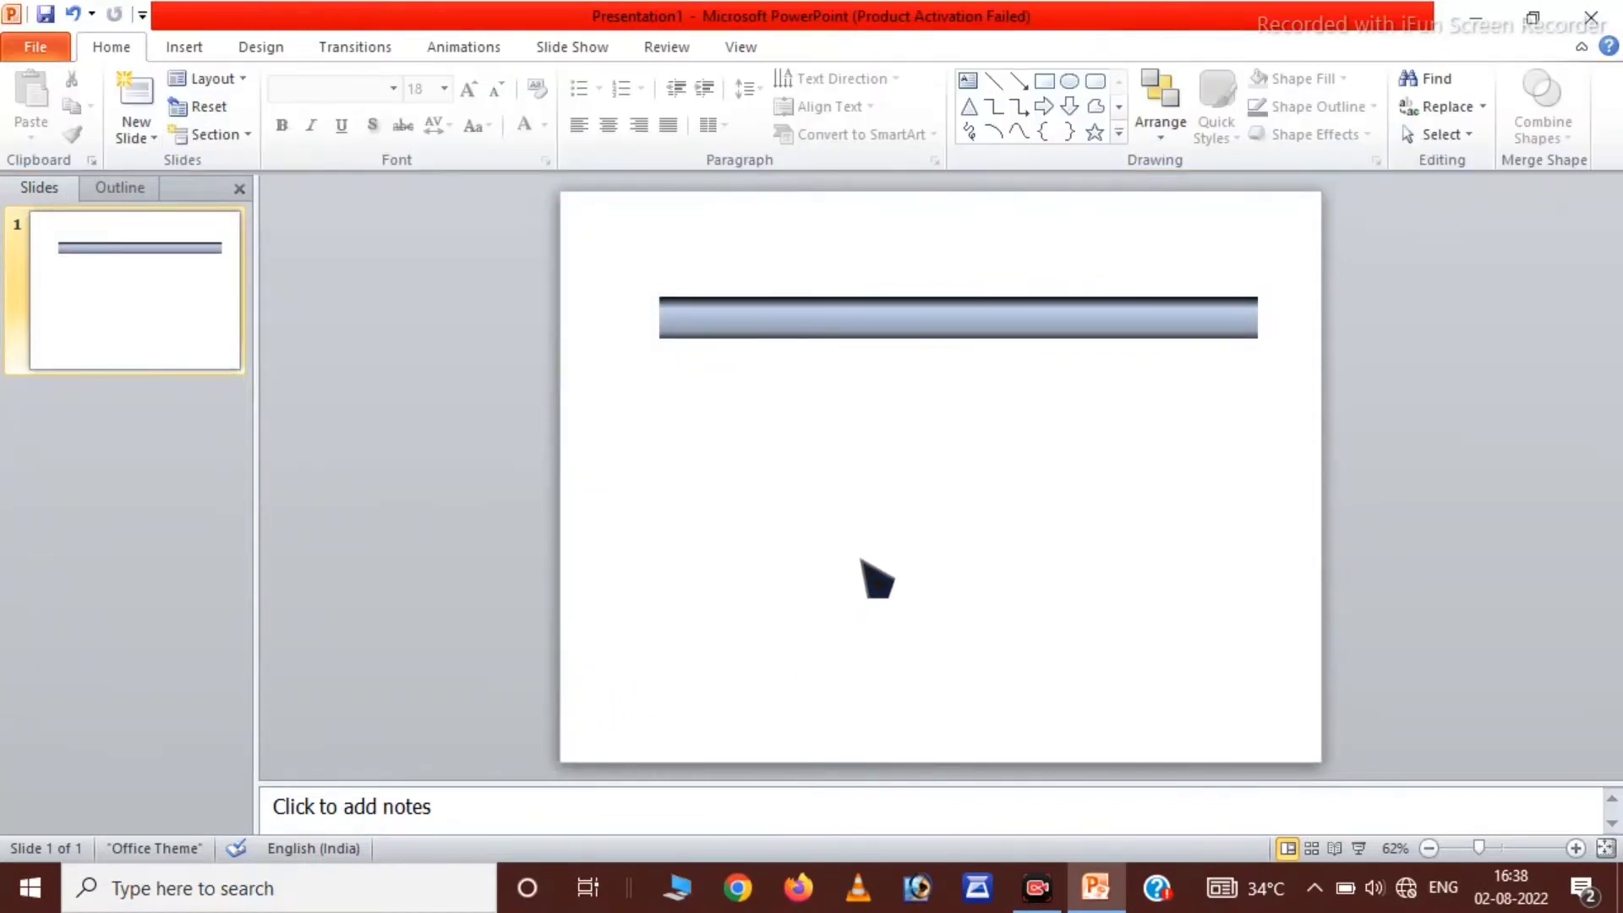
pyautogui.click(925, 328)
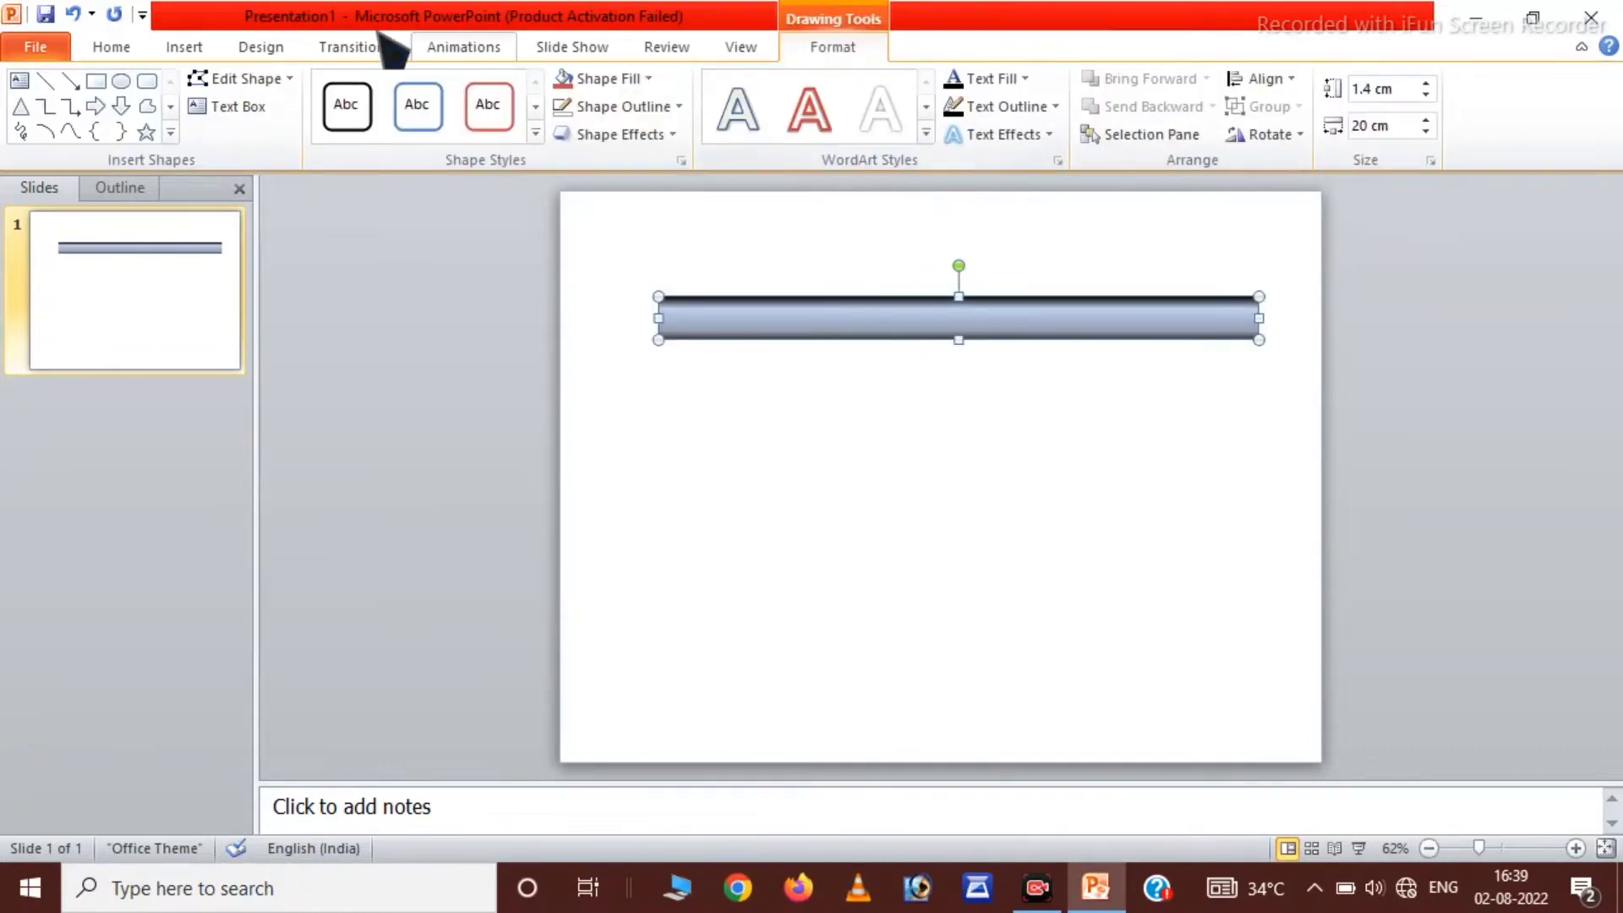
pyautogui.click(122, 82)
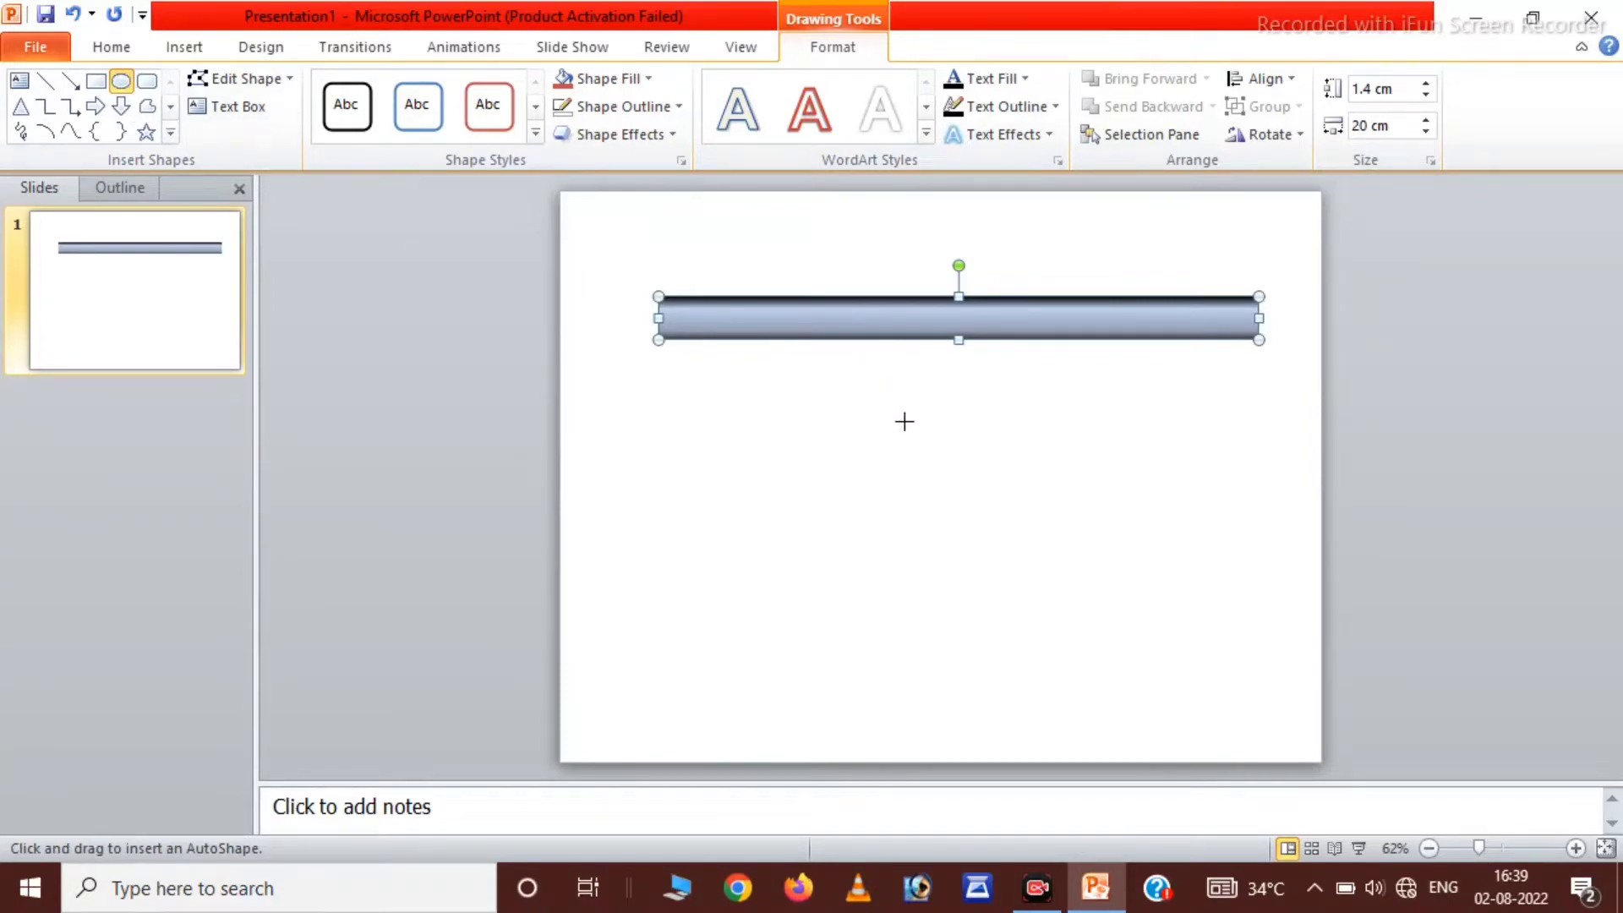
pyautogui.moveTo(904, 421); pyautogui.dragTo(933, 444)
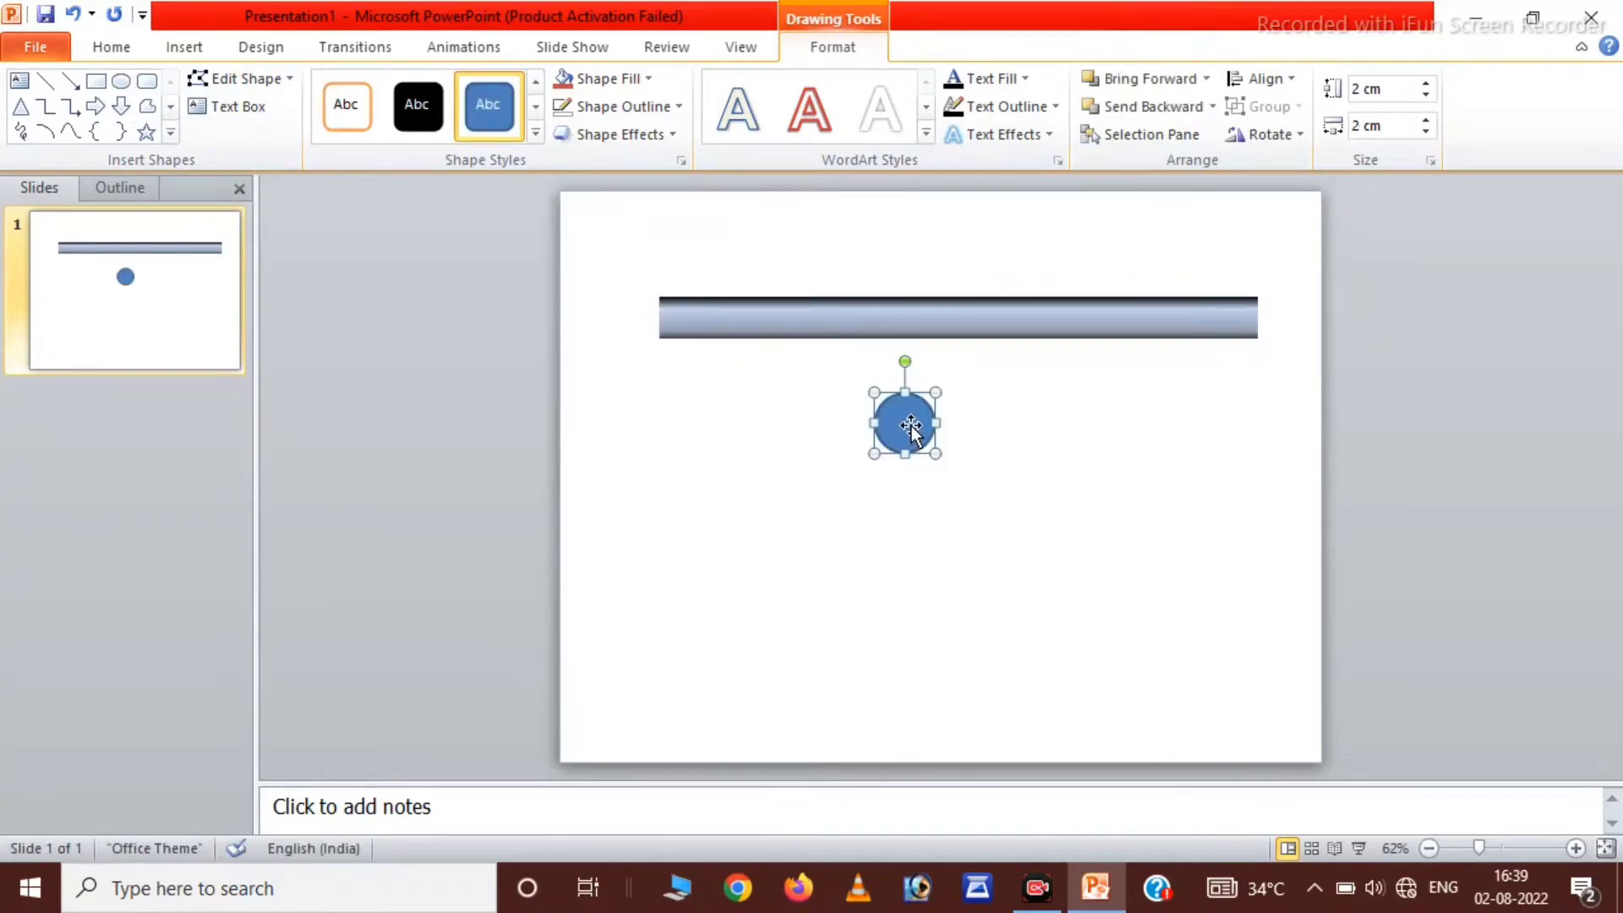
# Step: Move the bar further left and place the circle at its right end
pyautogui.keyDown('ctrl'); pyautogui.scroll(4, 912, 426); pyautogui.keyUp('ctrl')
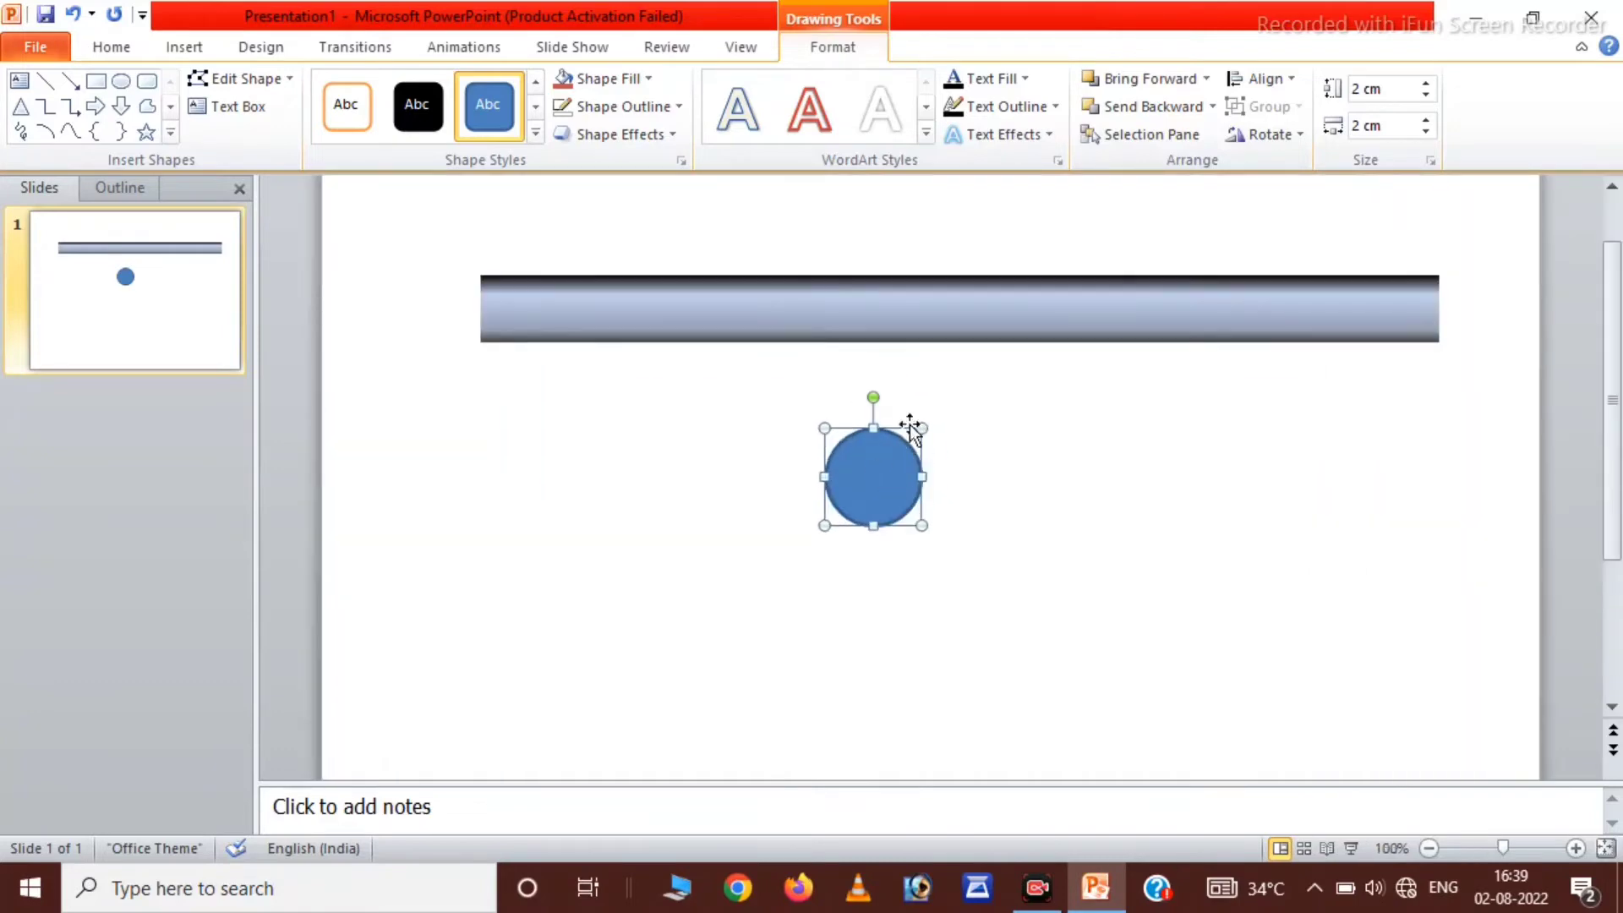
pyautogui.moveTo(917, 315); pyautogui.dragTo(783, 320)
pyautogui.moveTo(880, 483)
pyautogui.mouseDown()
pyautogui.moveTo(1331, 327)
pyautogui.moveTo(1351, 363)
pyautogui.mouseUp()
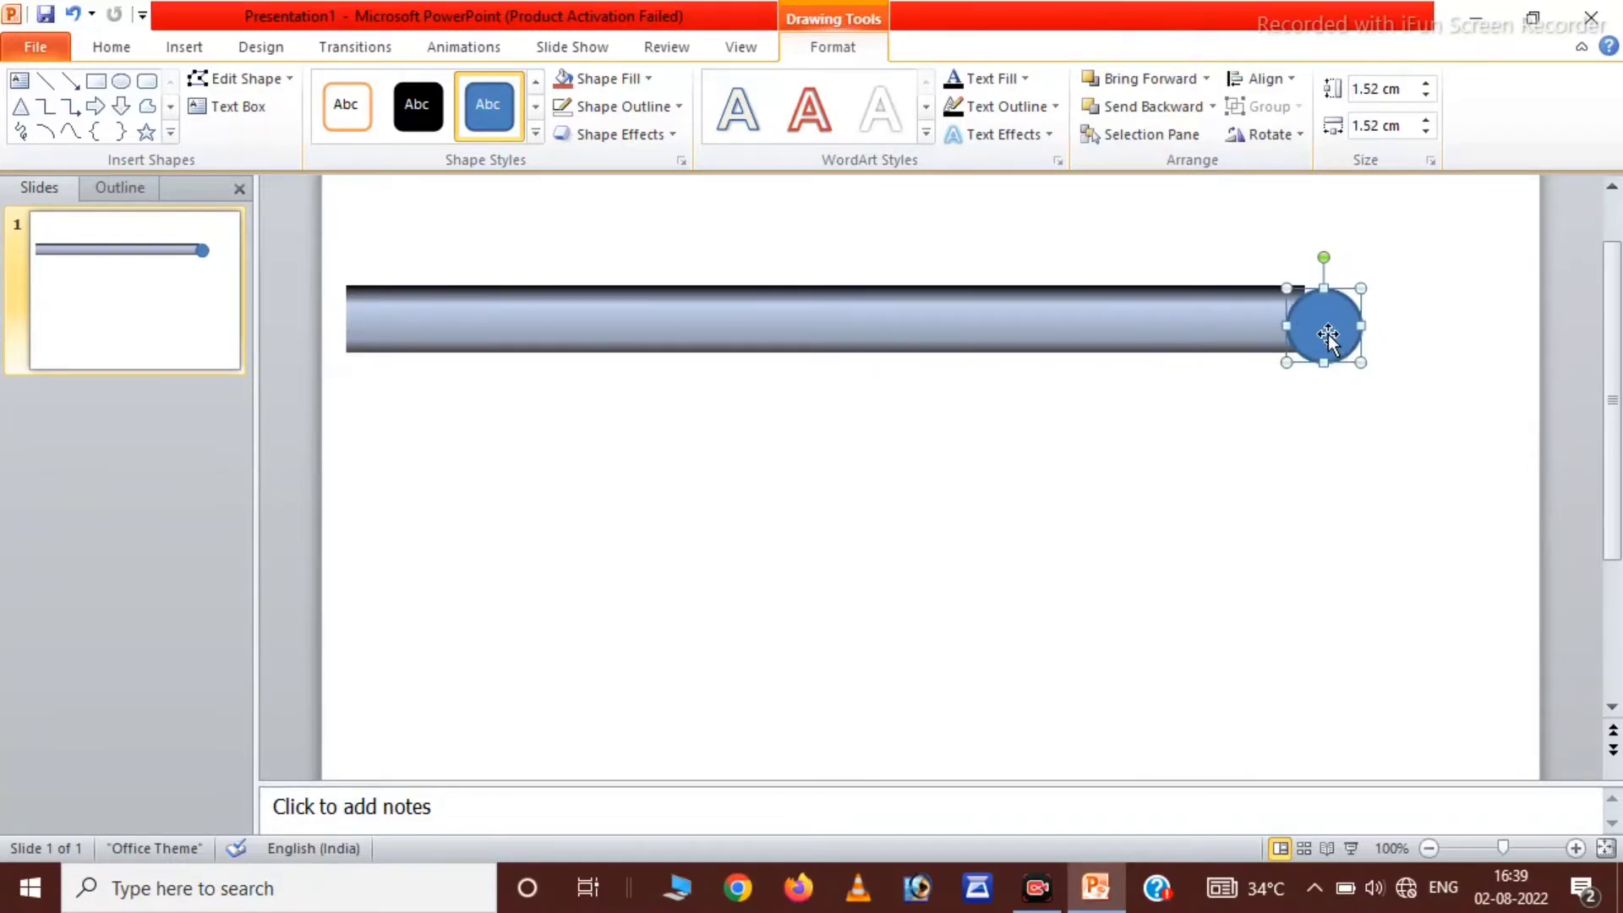
# Step: Give the circle a black 1½ pt outline and a grey fill
pyautogui.click(635, 110)
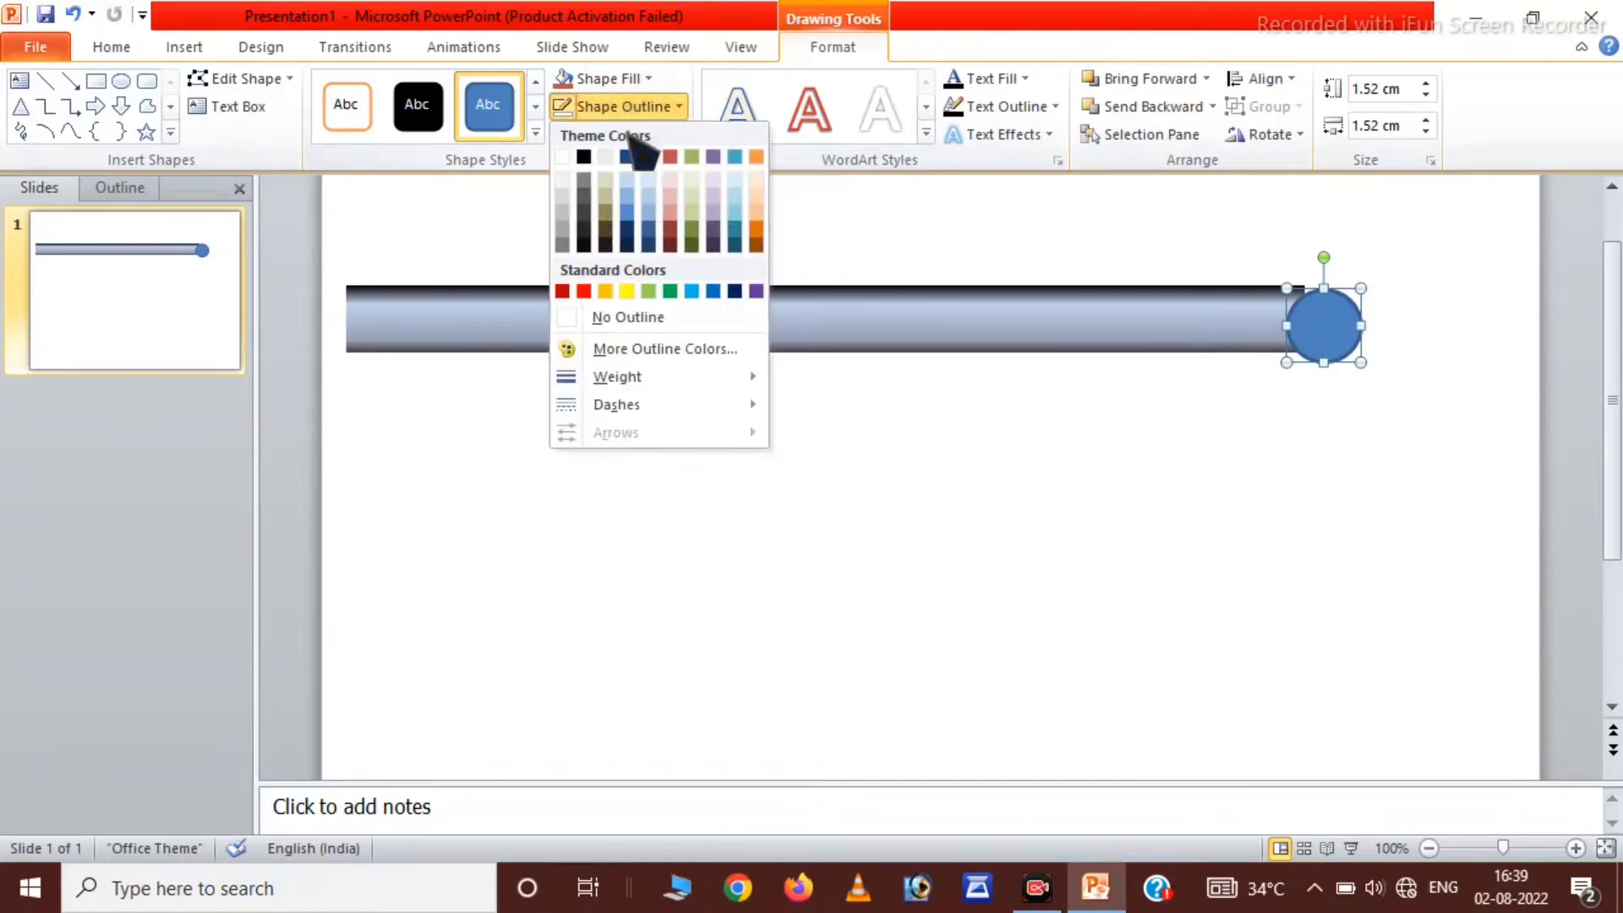
pyautogui.click(585, 158)
pyautogui.click(638, 108)
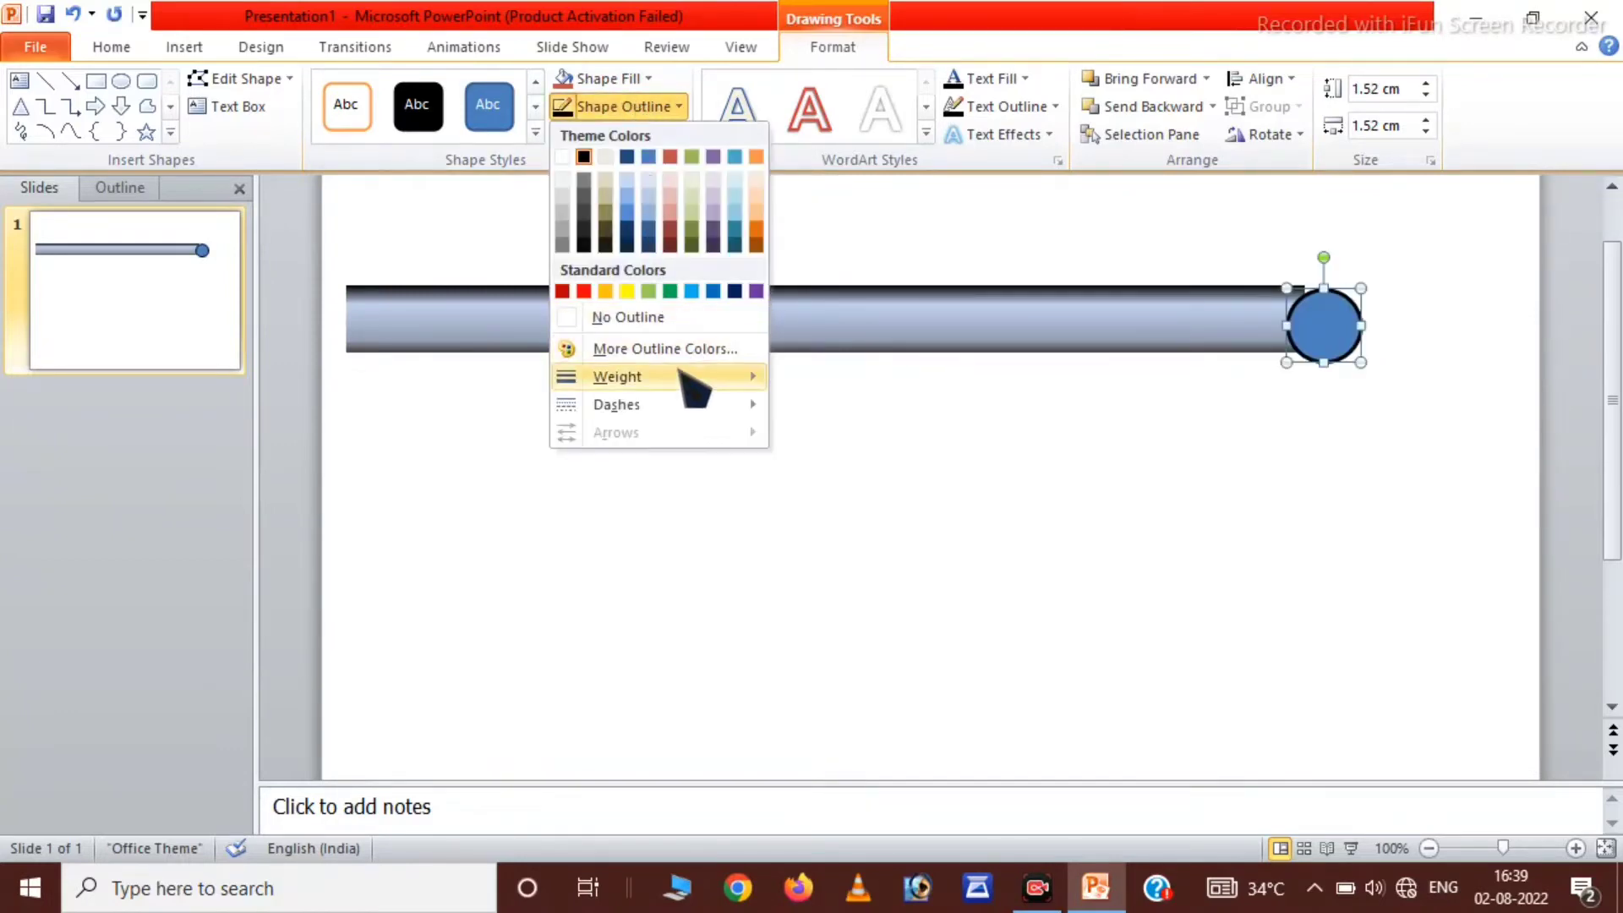
pyautogui.moveTo(617, 377)
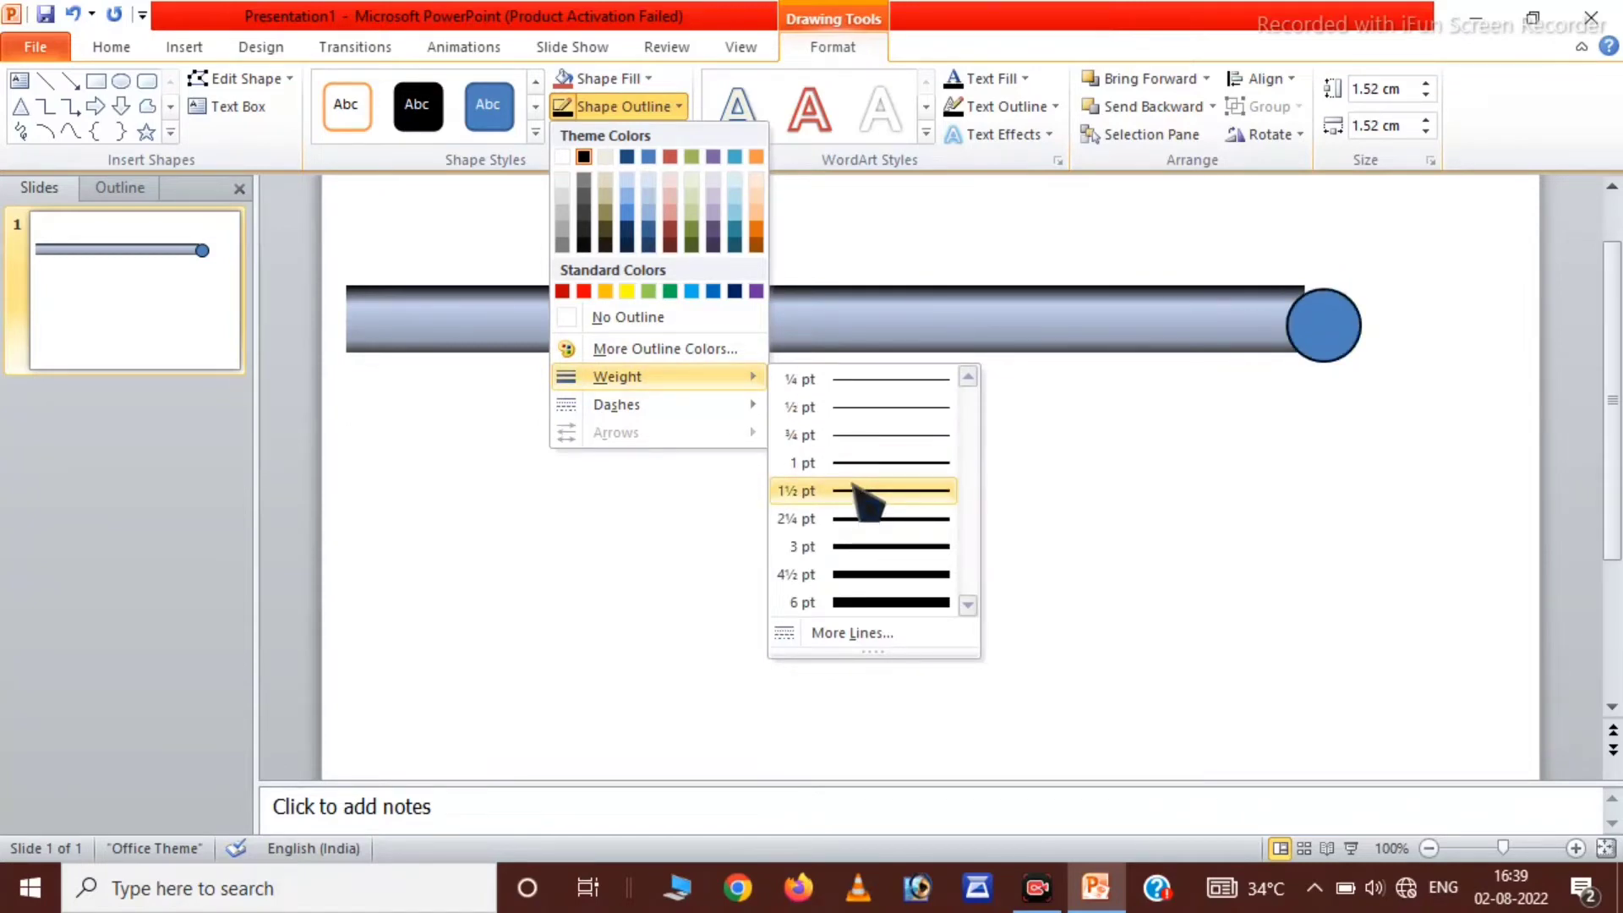
pyautogui.click(854, 490)
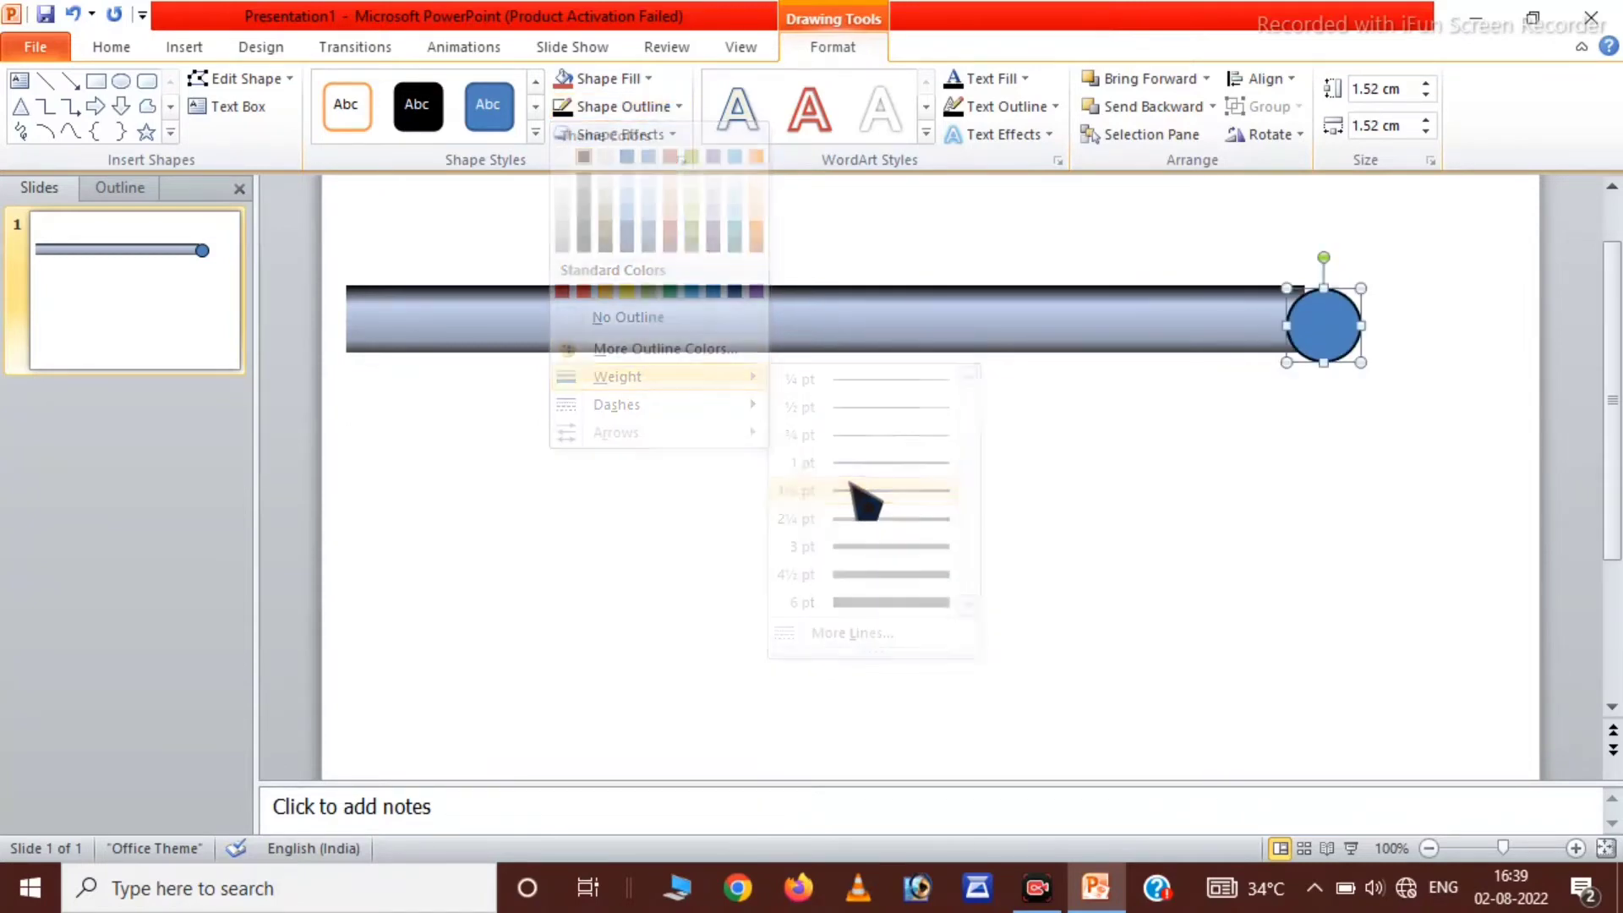
pyautogui.click(630, 85)
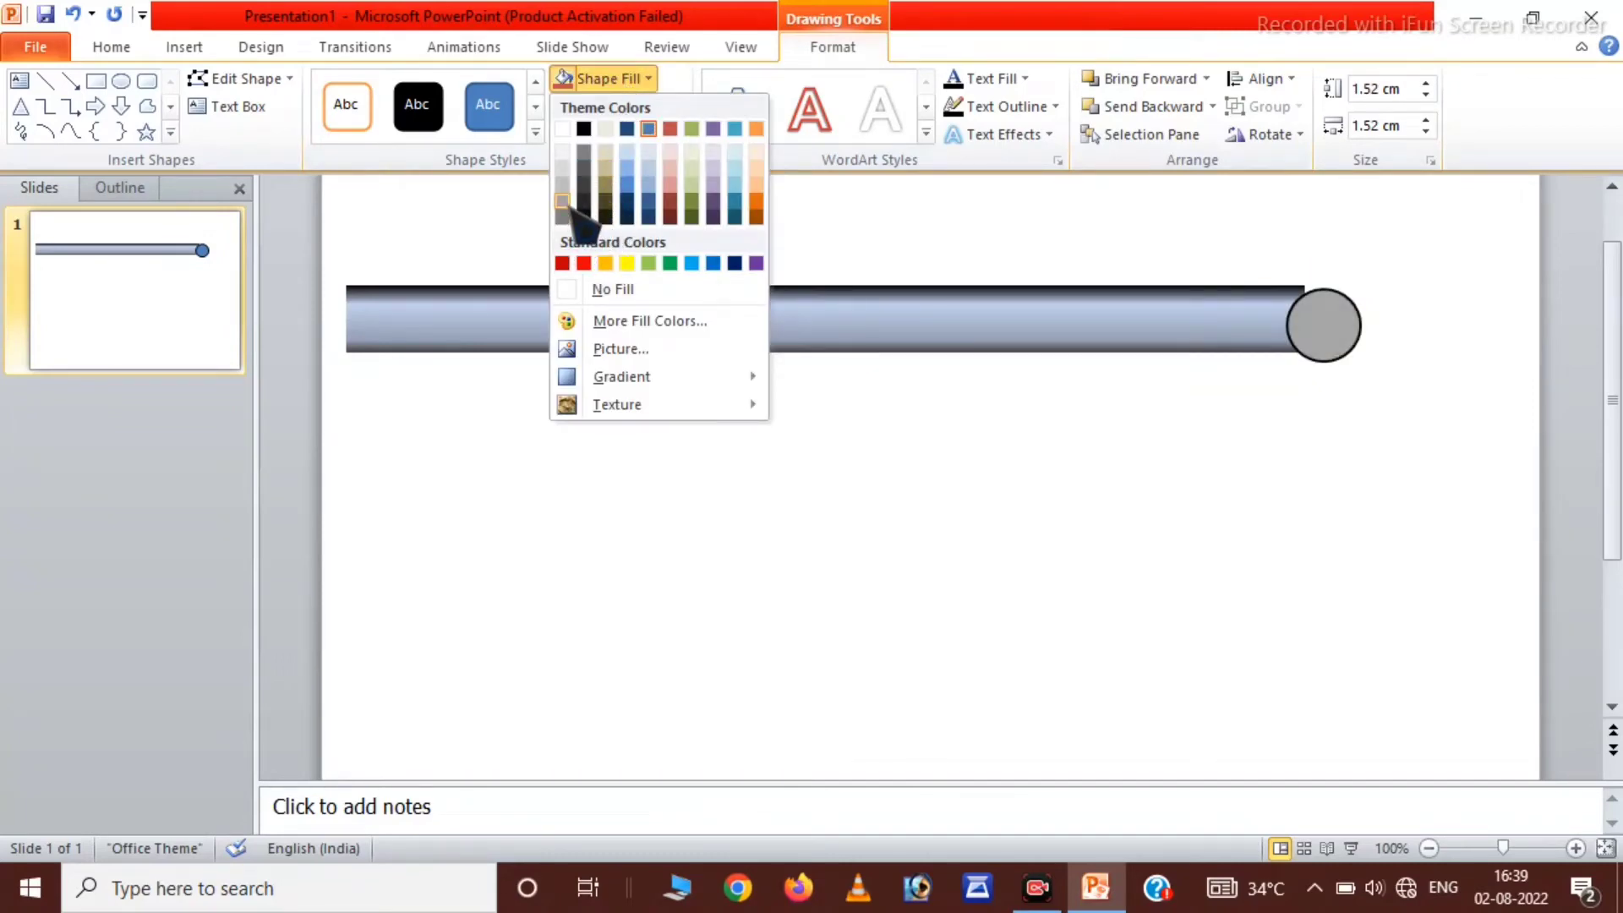
pyautogui.click(565, 206)
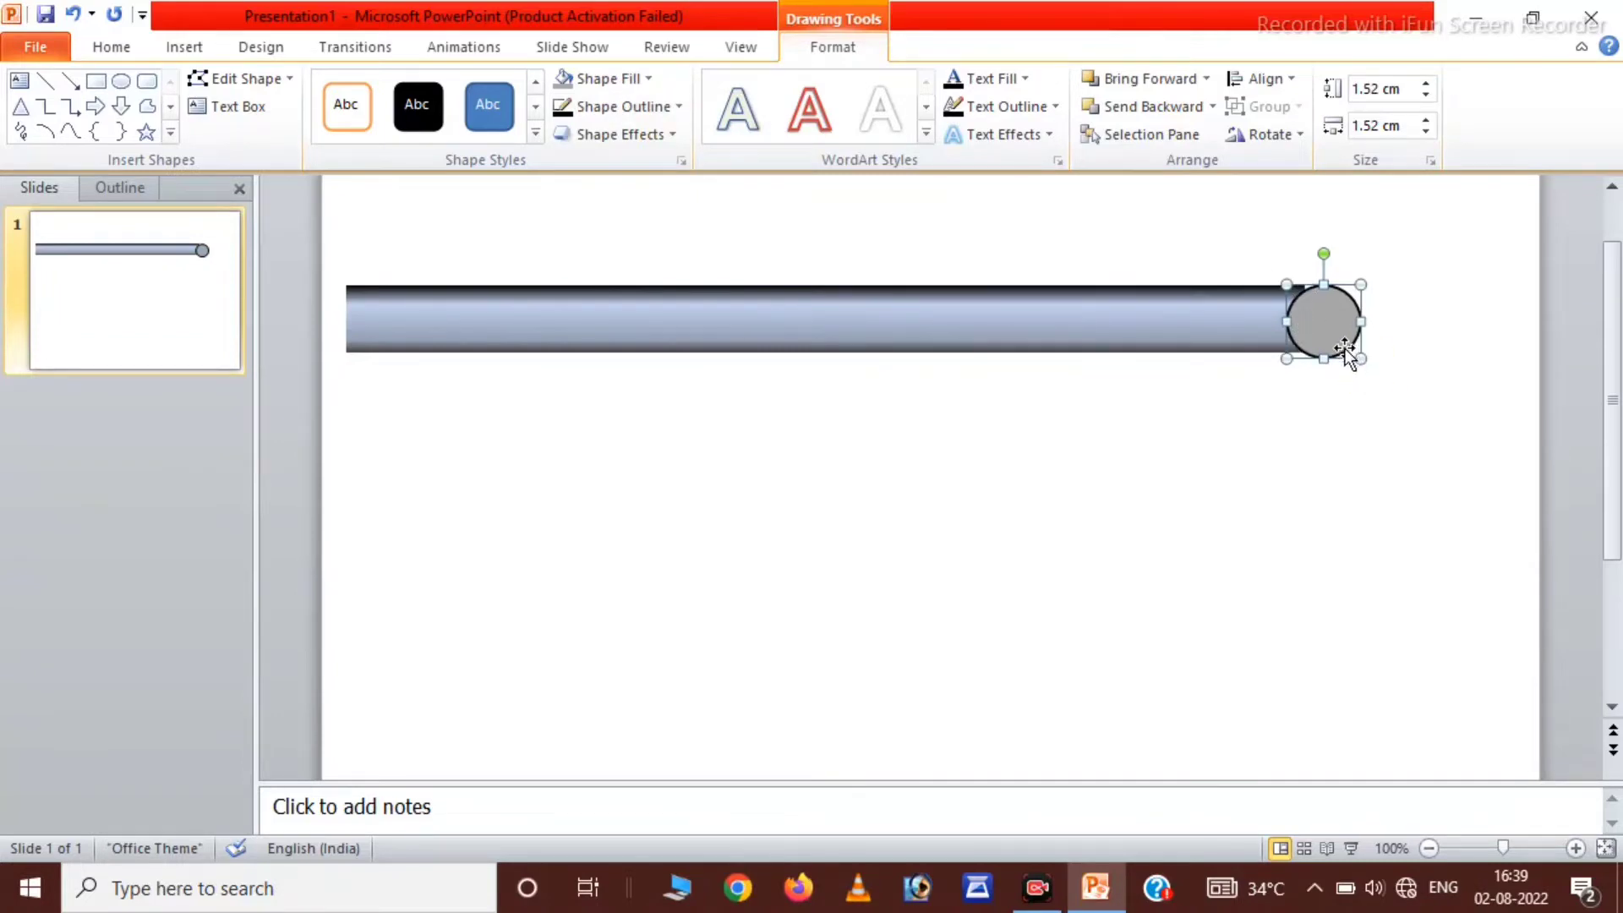
# Step: Move the circle onto the bar's end and squeeze it to a 0.6 cm wide ellipse
pyautogui.moveTo(1342, 351); pyautogui.dragTo(1249, 330)
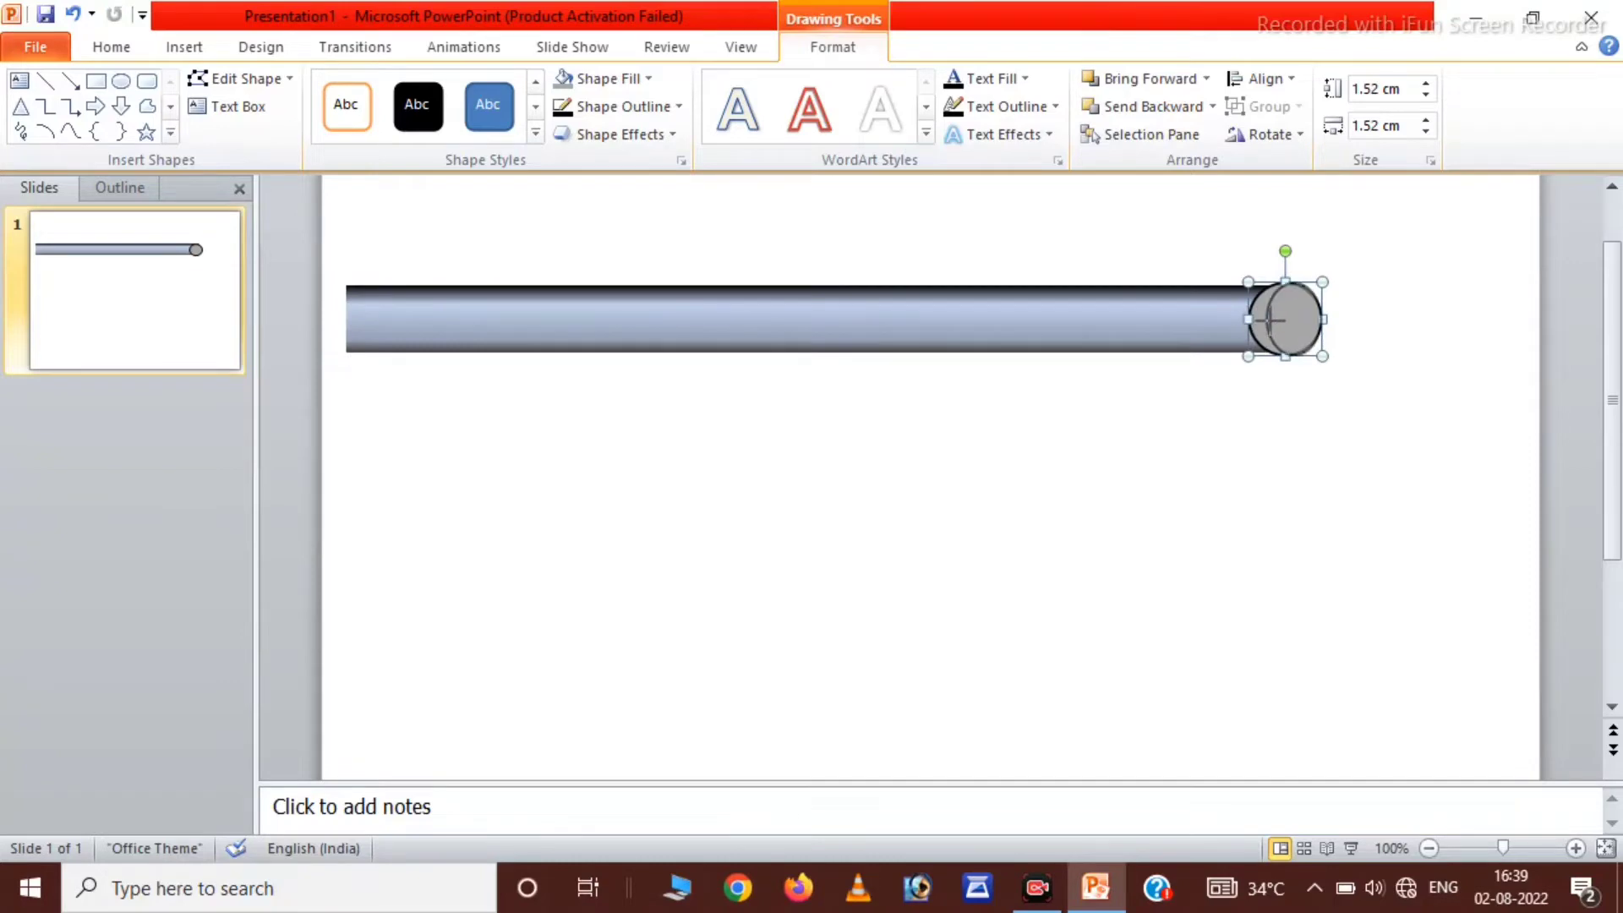
pyautogui.moveTo(1275, 319); pyautogui.dragTo(1306, 351)
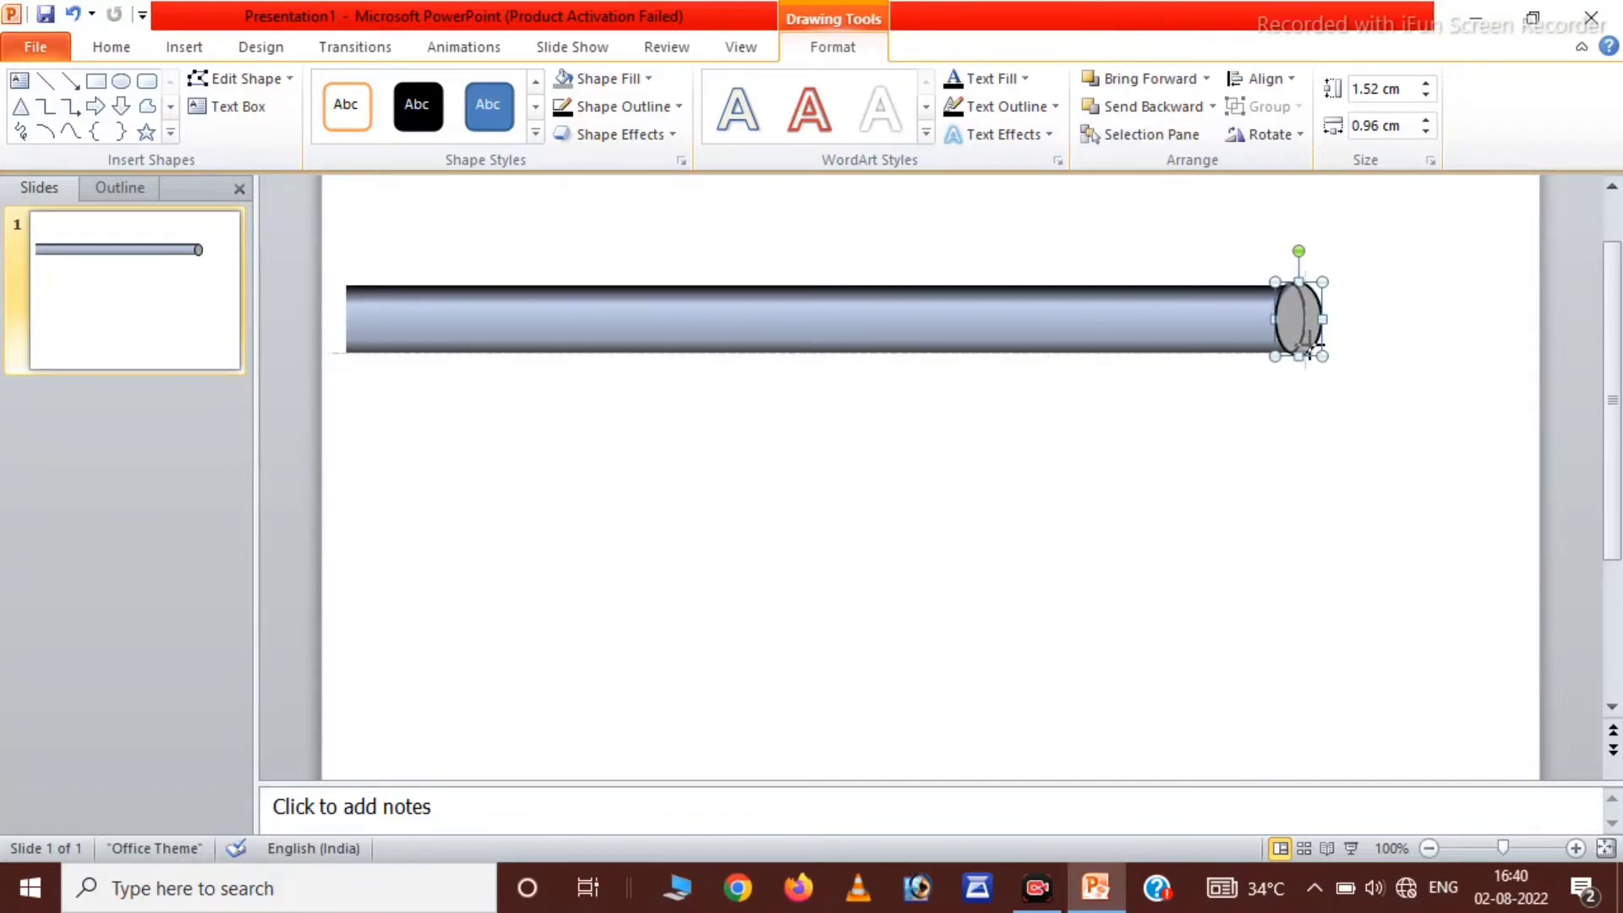
pyautogui.click(1281, 451)
# Step: Group the bar and end cap with Ctrl+A, Ctrl+G, then shift the group up and right
pyautogui.keyDown('ctrl'); pyautogui.scroll(-4, 1224, 427); pyautogui.keyUp('ctrl')
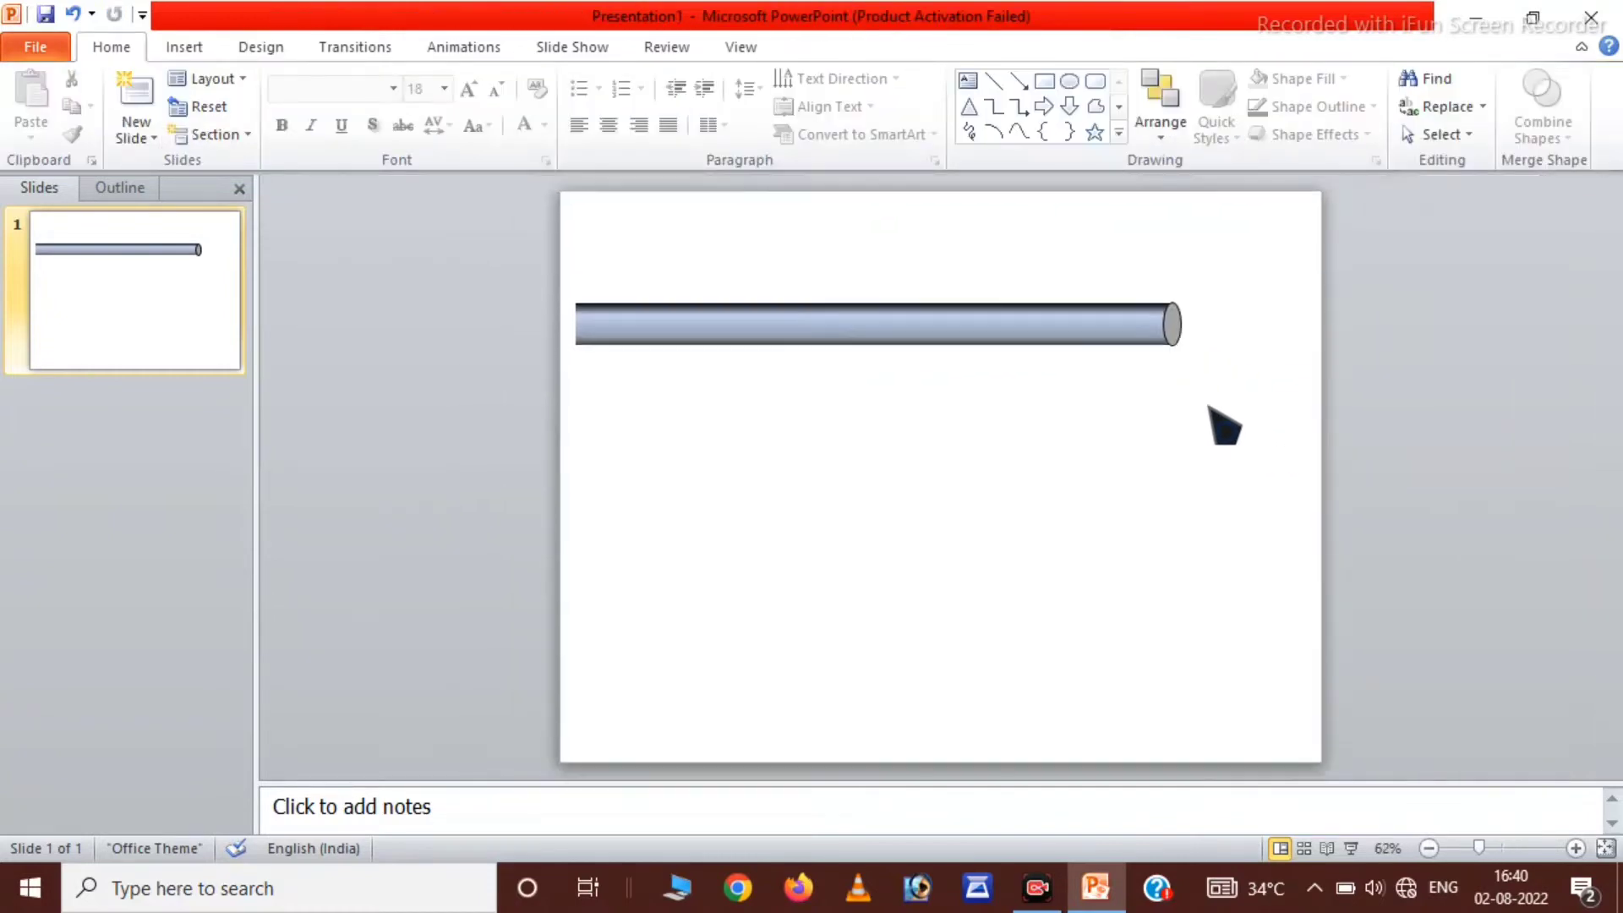
pyautogui.keyDown('ctrl'); pyautogui.scroll(-1, 1224, 426); pyautogui.keyUp('ctrl')
pyautogui.keyDown('ctrl'); pyautogui.scroll(1, 1224, 427); pyautogui.keyUp('ctrl')
pyautogui.keyDown('ctrl'); pyautogui.scroll(1, 1217, 425); pyautogui.keyUp('ctrl')
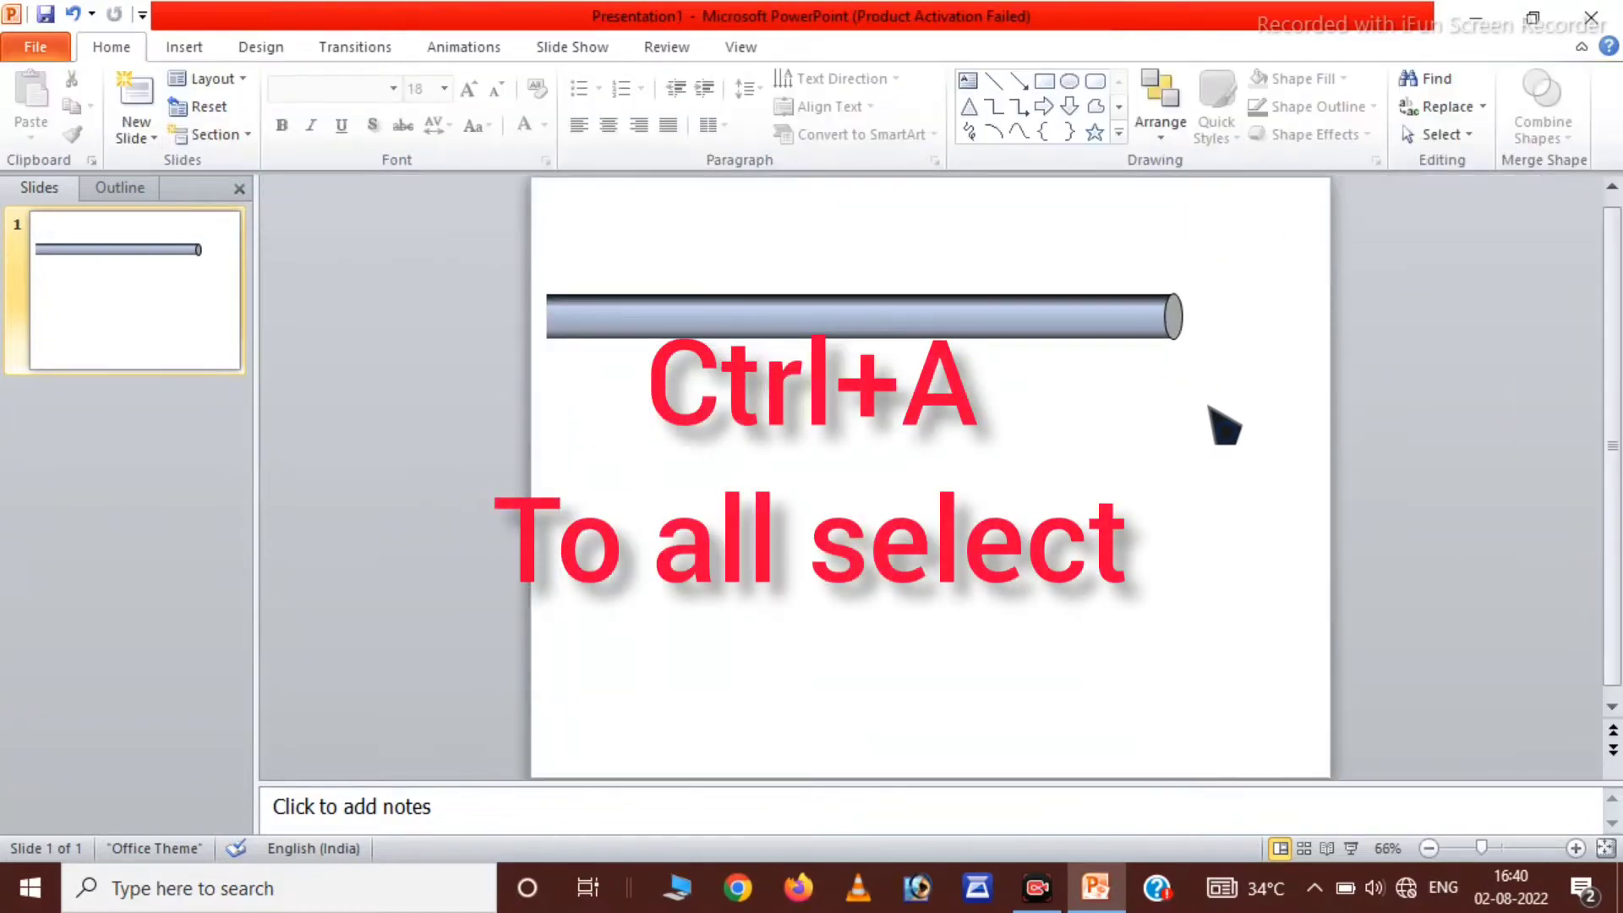
pyautogui.hotkey('ctrl', 'a')
pyautogui.hotkey('ctrl', 'g')
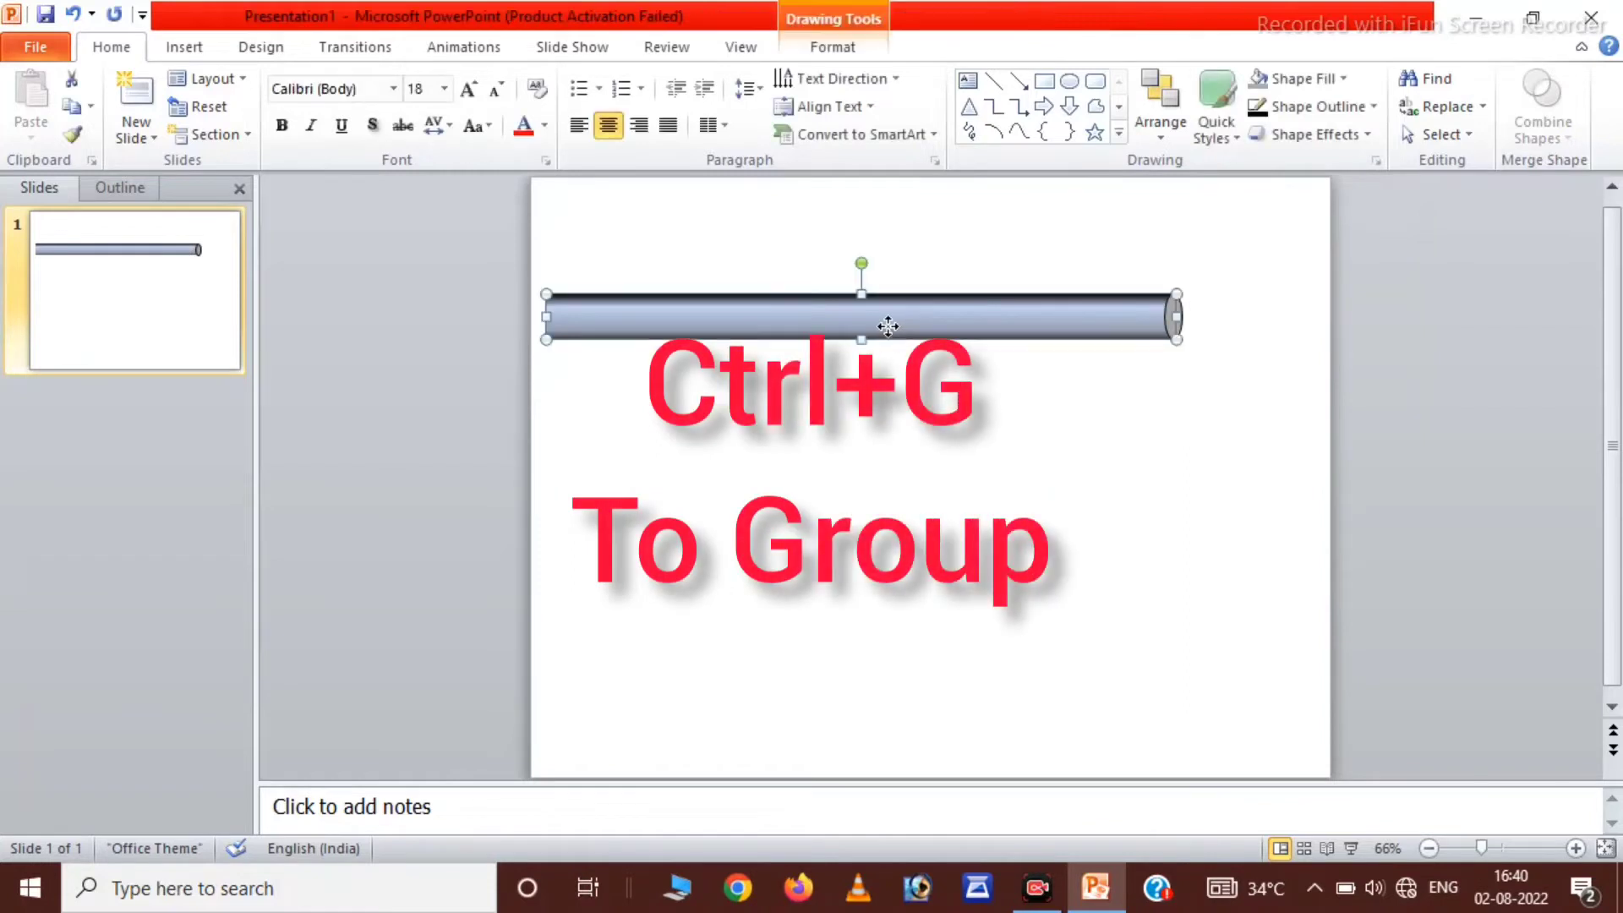
pyautogui.click(1168, 318)
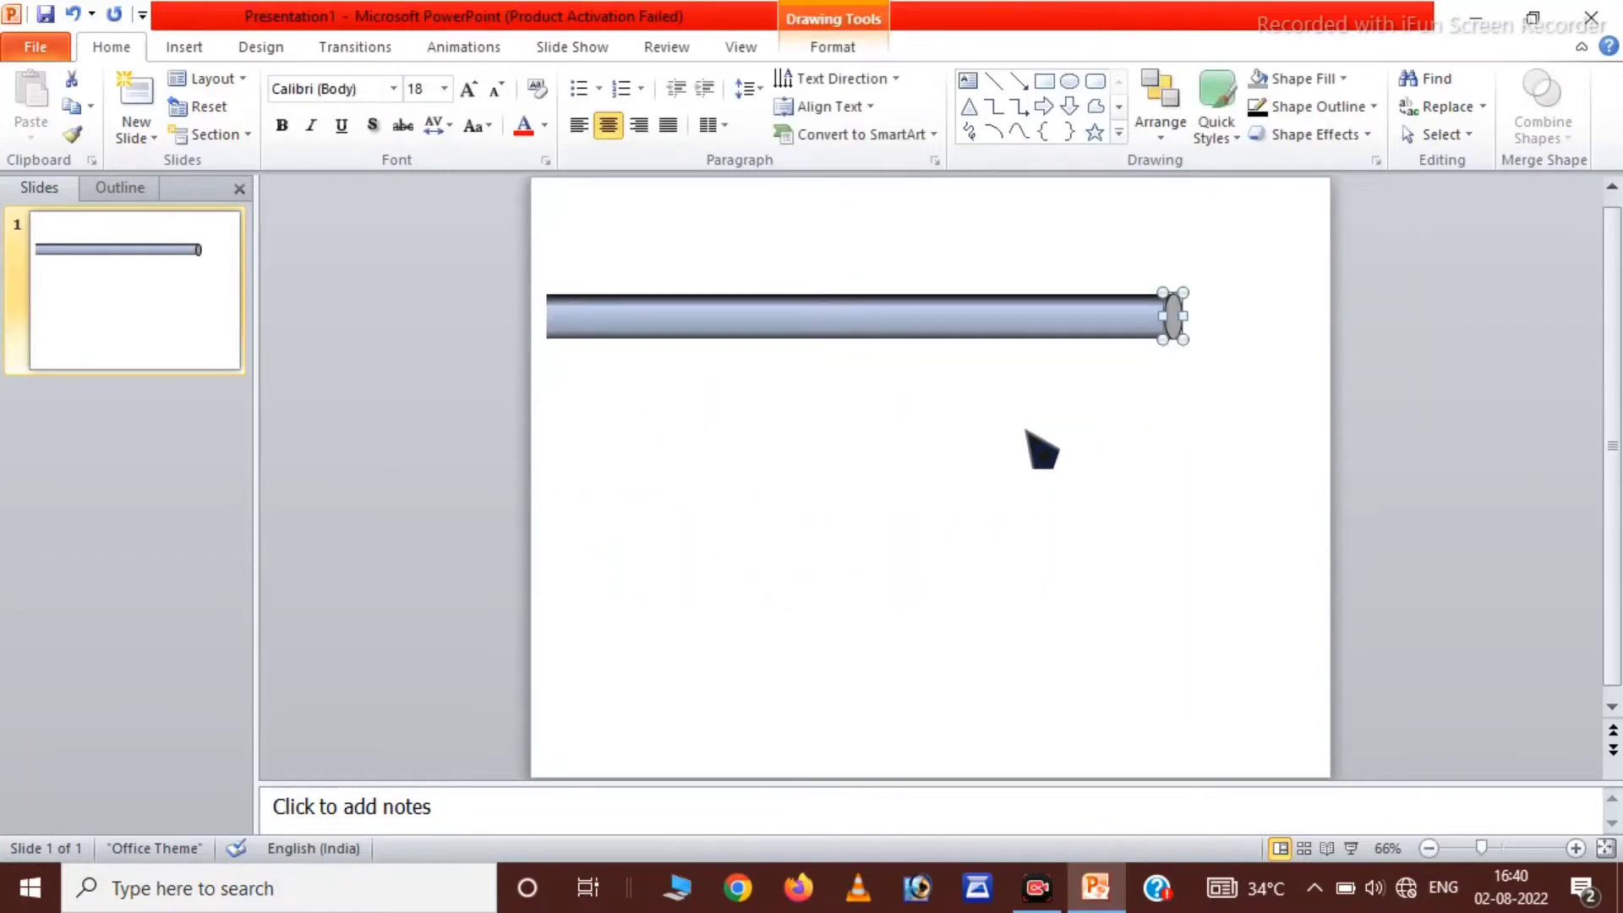
pyautogui.click(991, 430)
pyautogui.hotkey('ctrl', 'a')
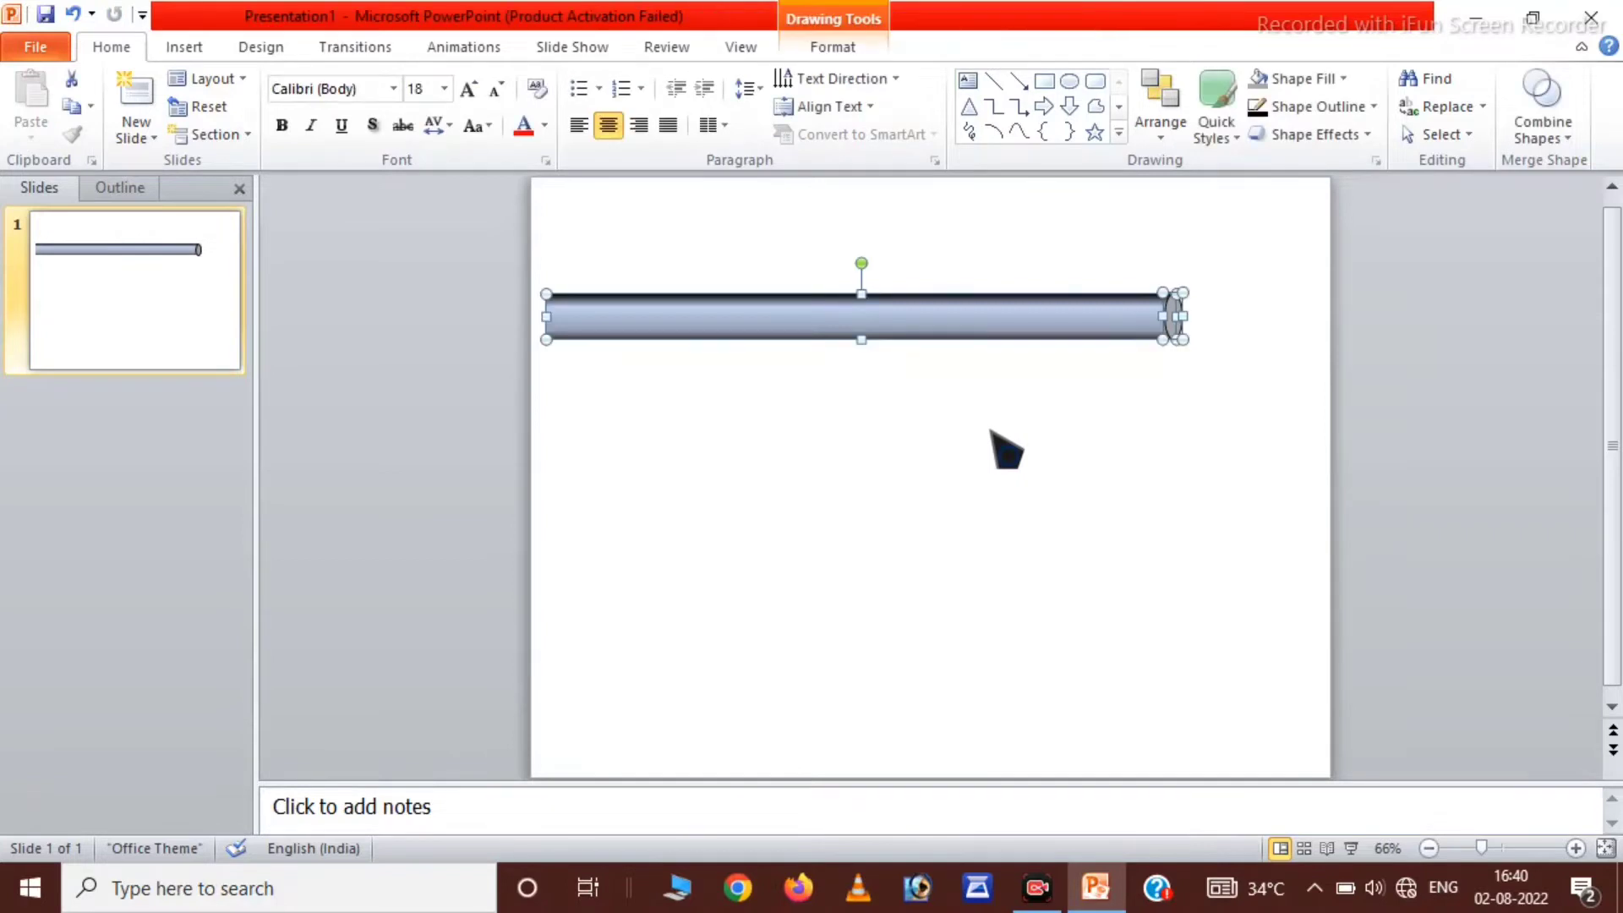
pyautogui.hotkey('ctrl', 'g')
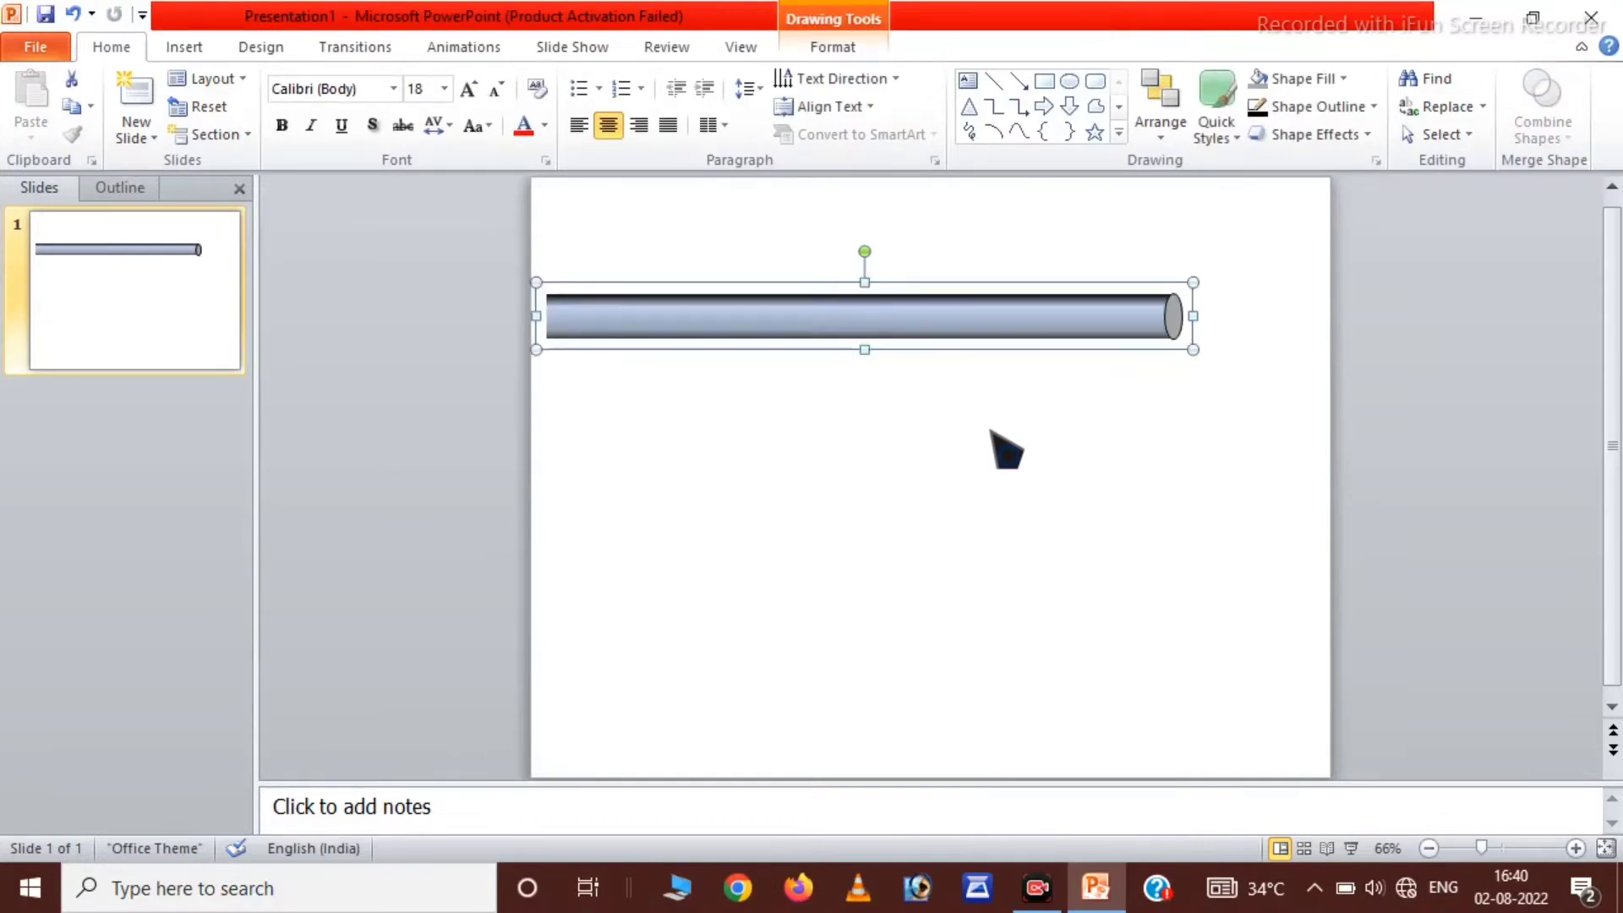
pyautogui.moveTo(920, 316); pyautogui.dragTo(1002, 302)
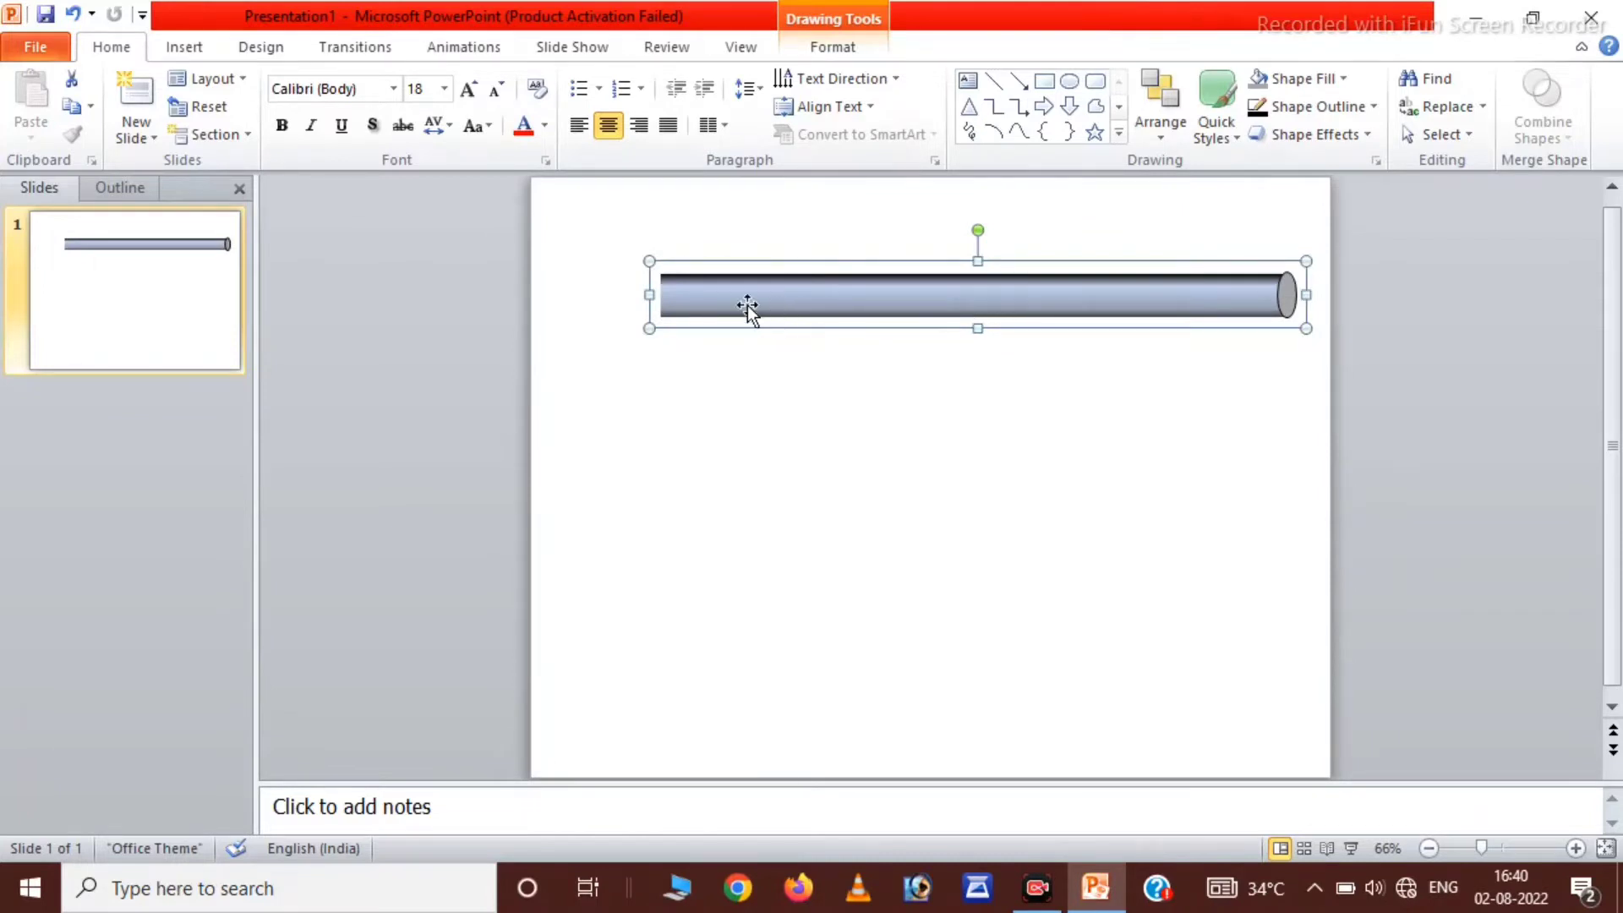
# Step: Draw an oval left of the pipe and remove its outline
pyautogui.click(1070, 81)
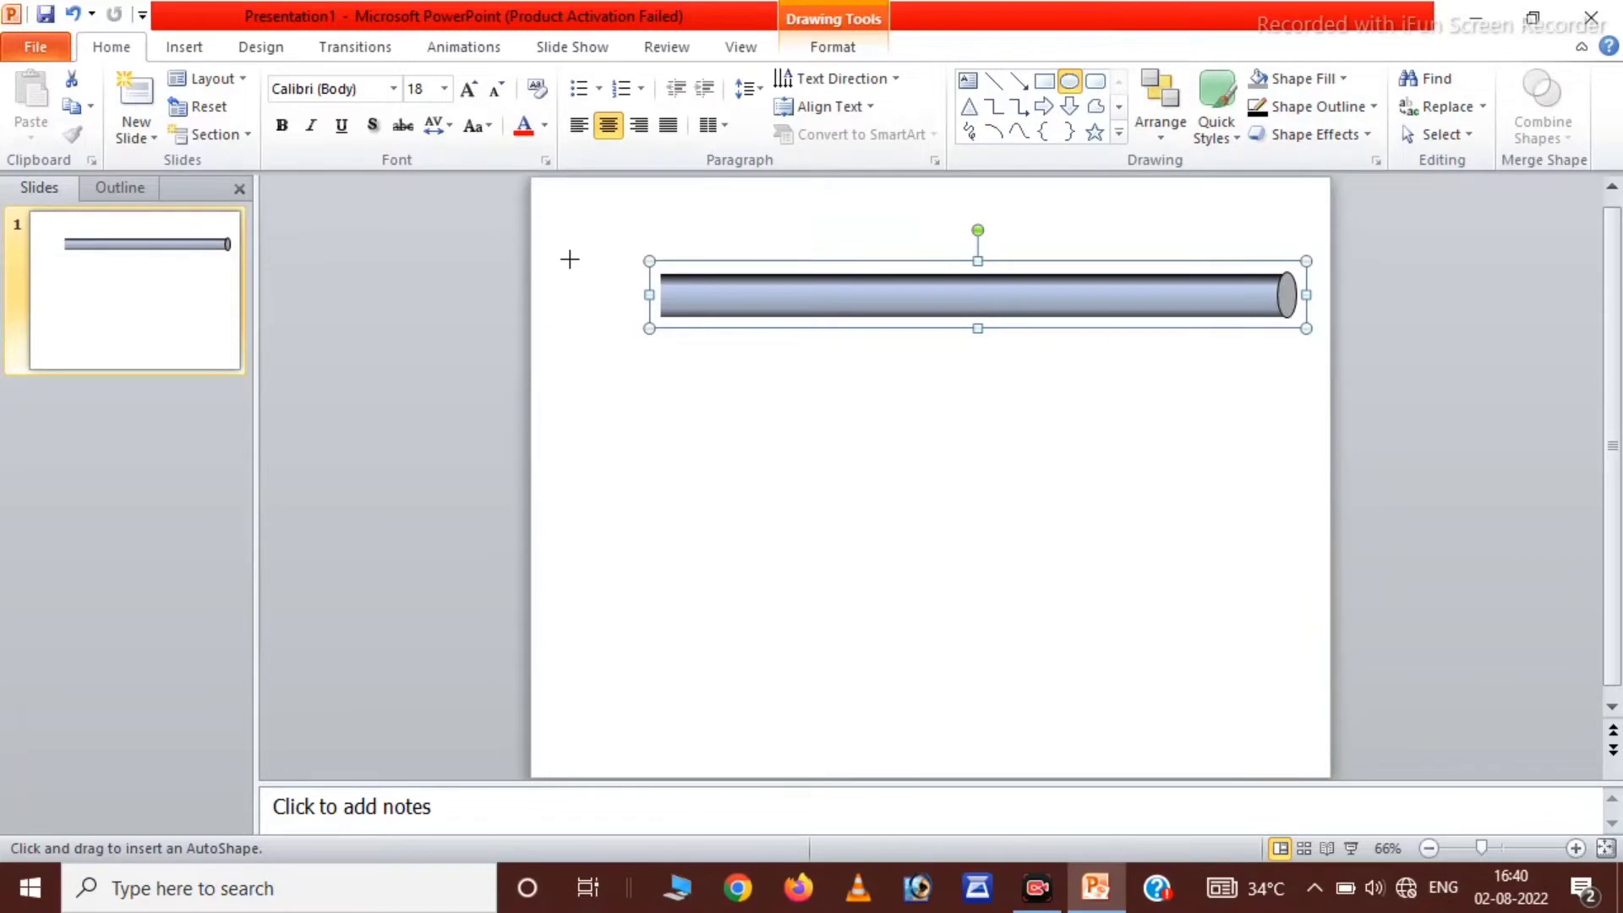
pyautogui.moveTo(563, 264)
pyautogui.mouseDown()
pyautogui.moveTo(604, 353)
pyautogui.moveTo(600, 316)
pyautogui.mouseUp()
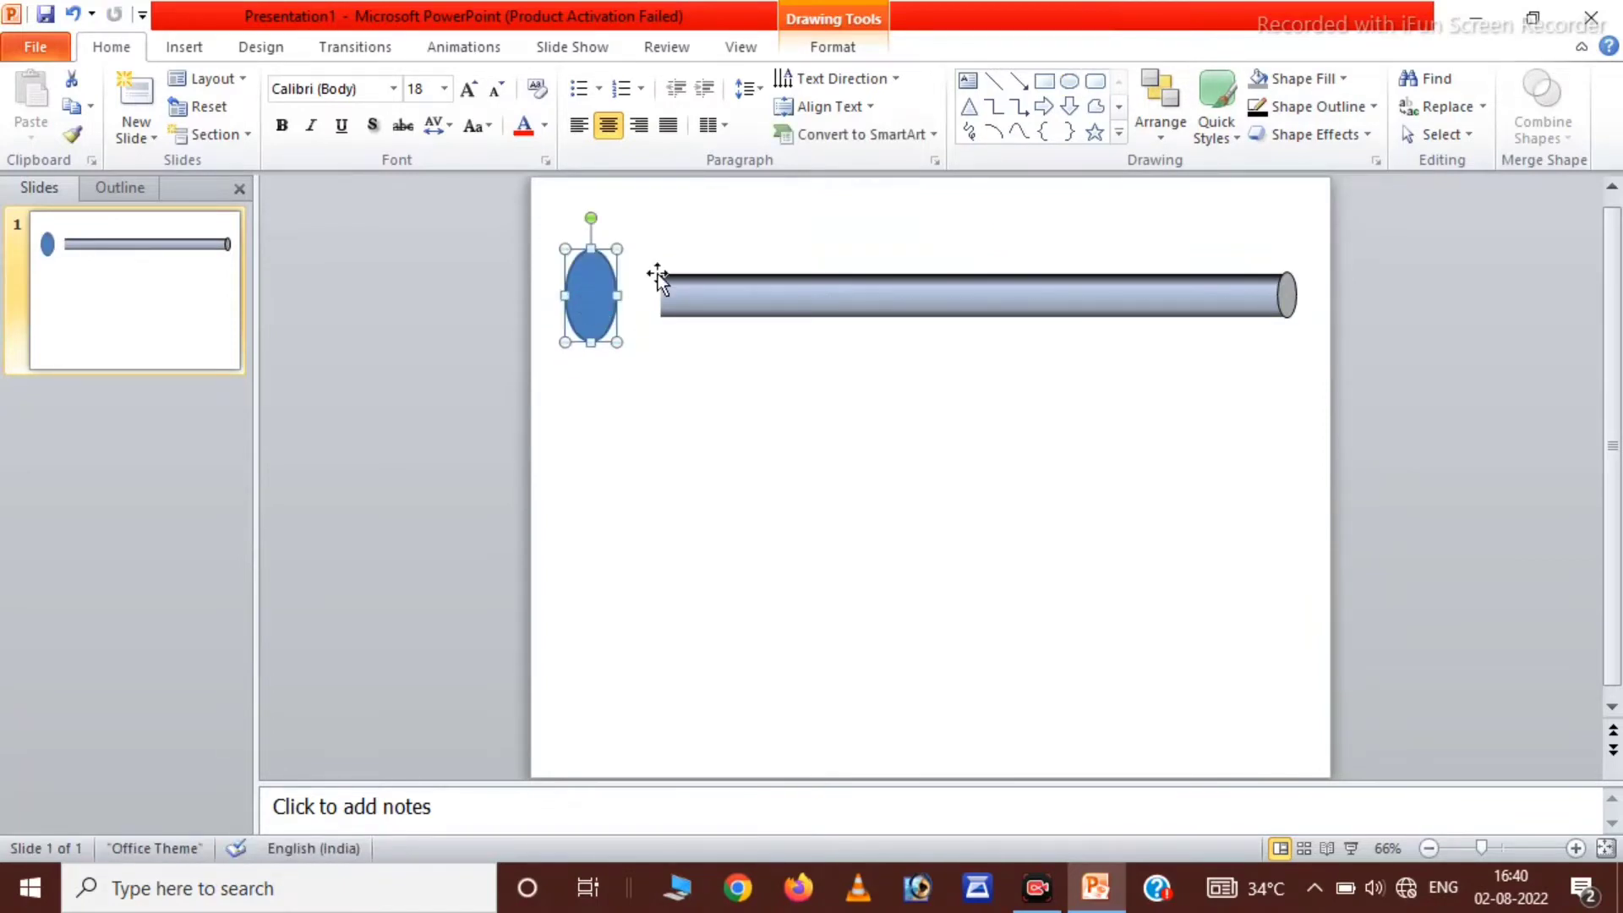
pyautogui.click(833, 47)
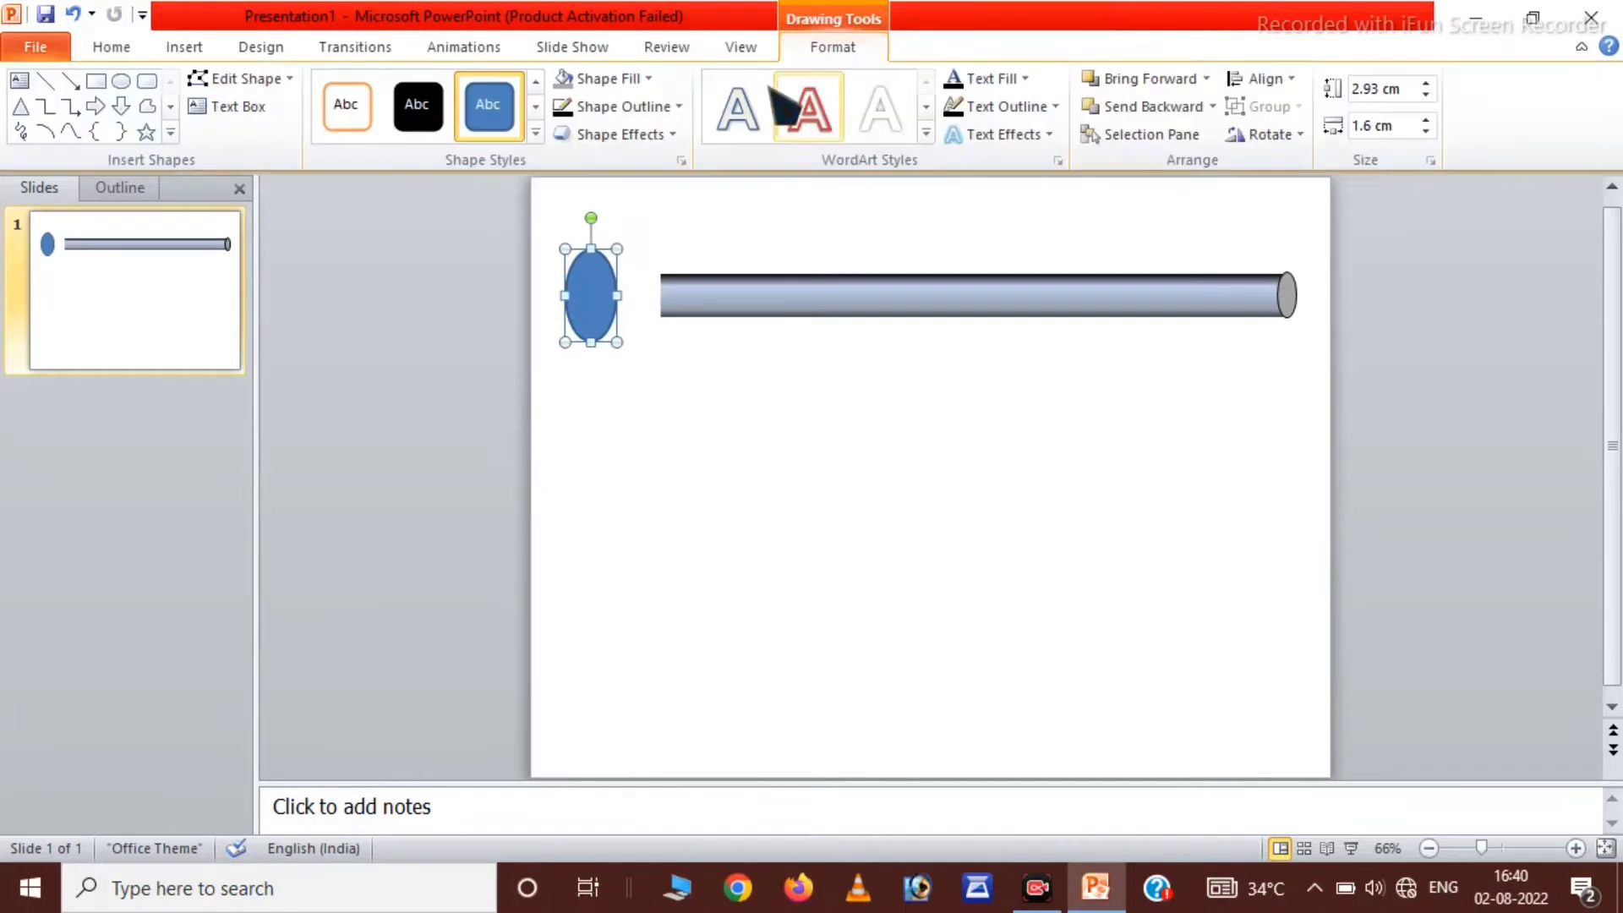
pyautogui.click(651, 110)
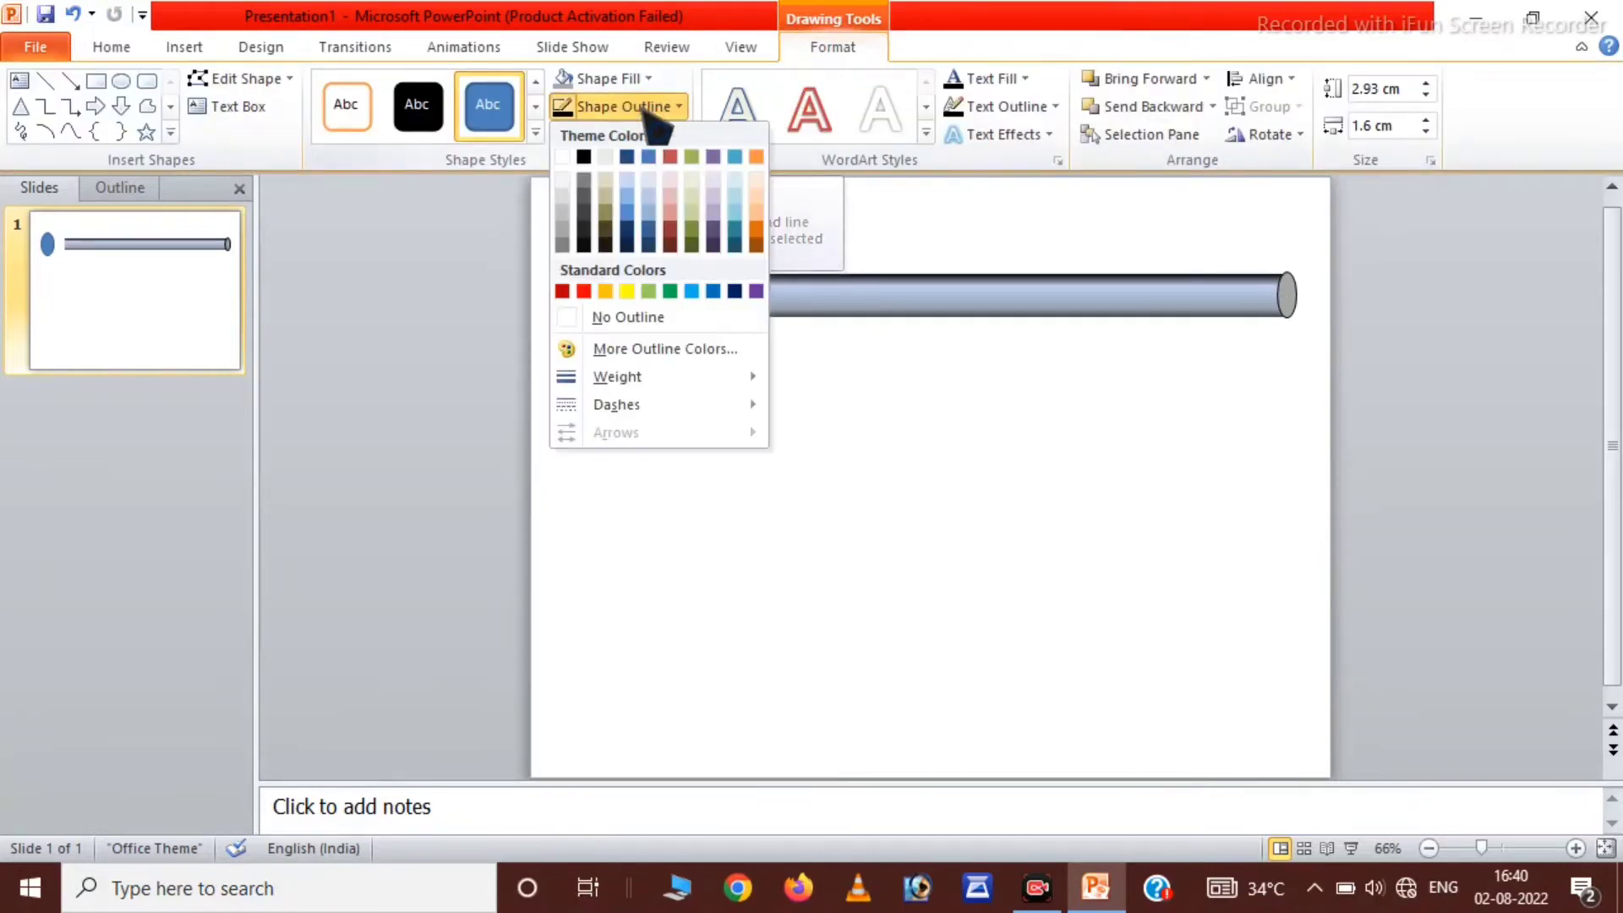
pyautogui.click(617, 319)
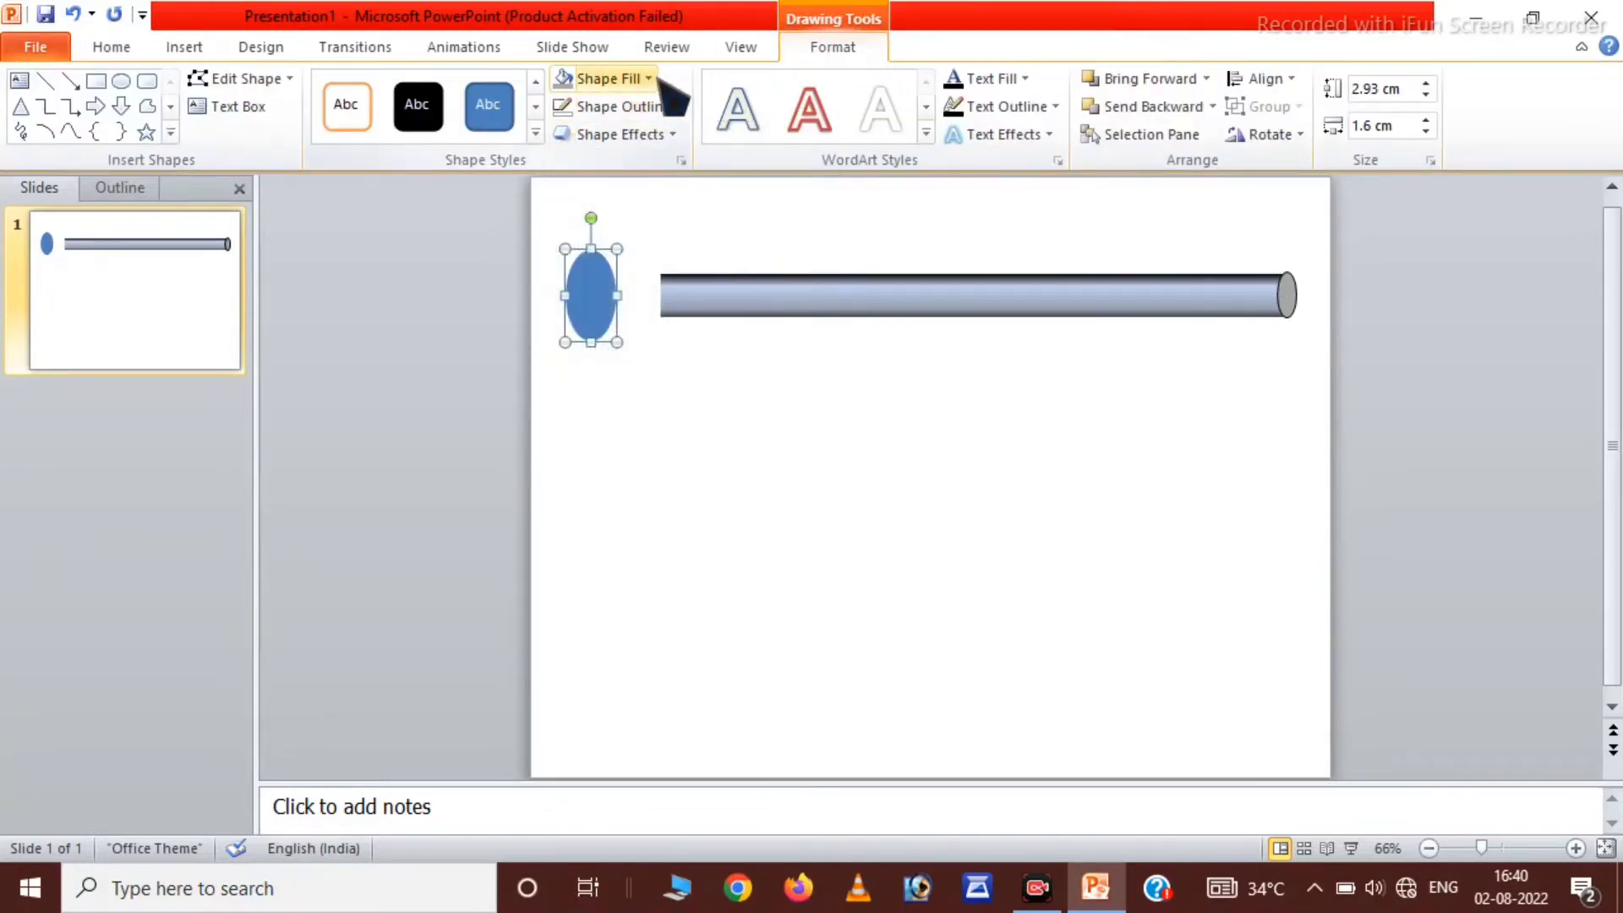
# Step: Fill the oval with White, Background 1, Darker 35% grey
pyautogui.click(656, 78)
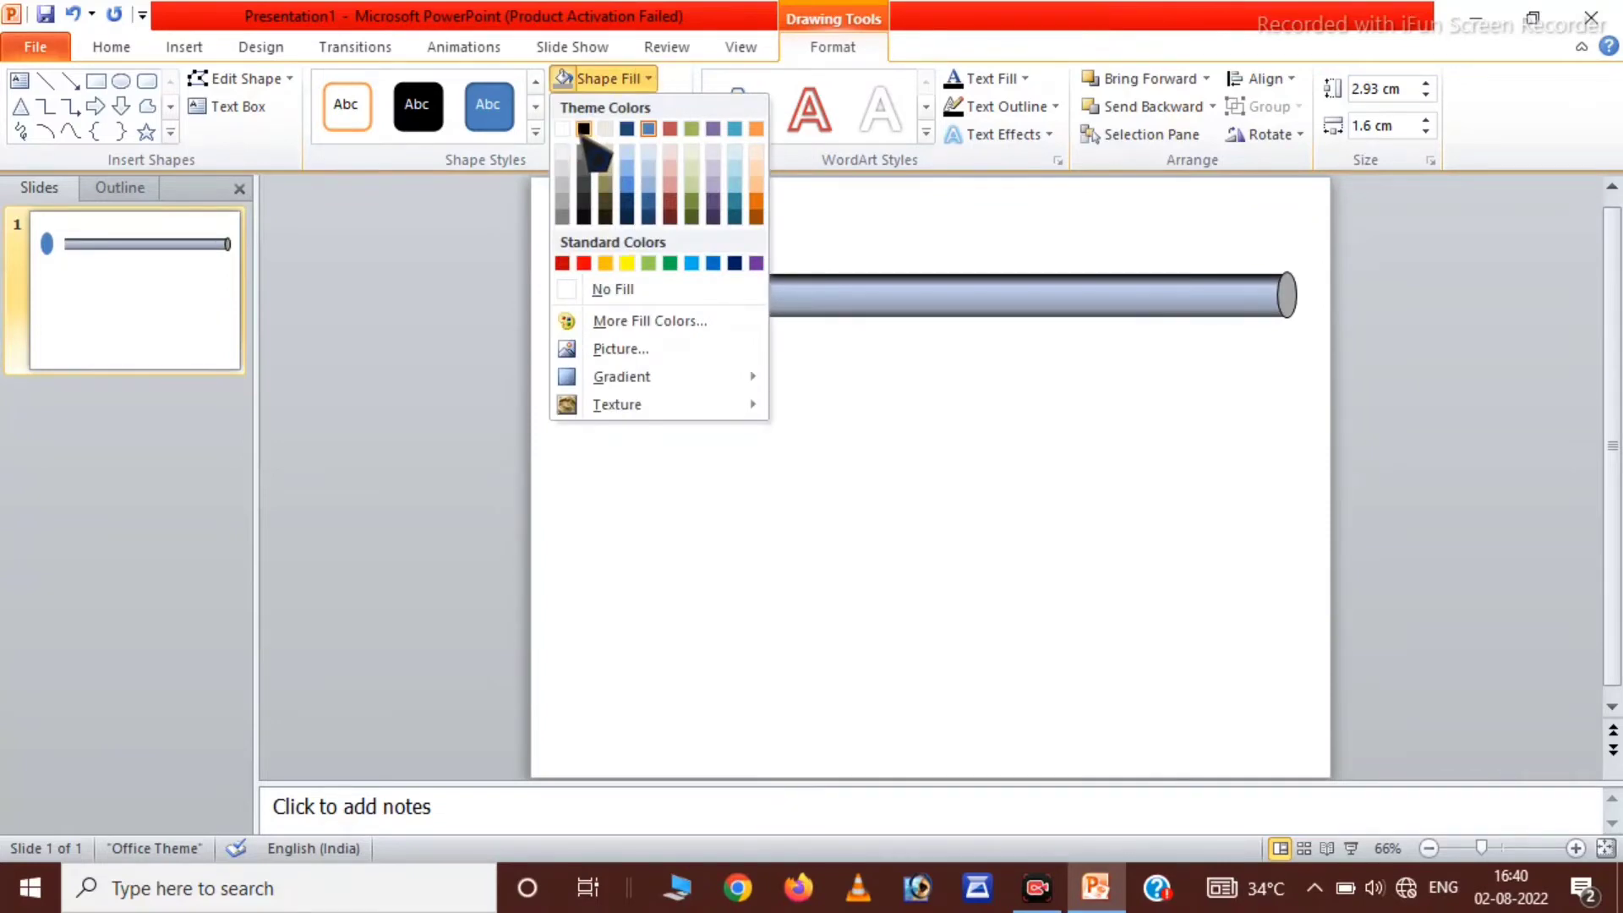
pyautogui.click(562, 201)
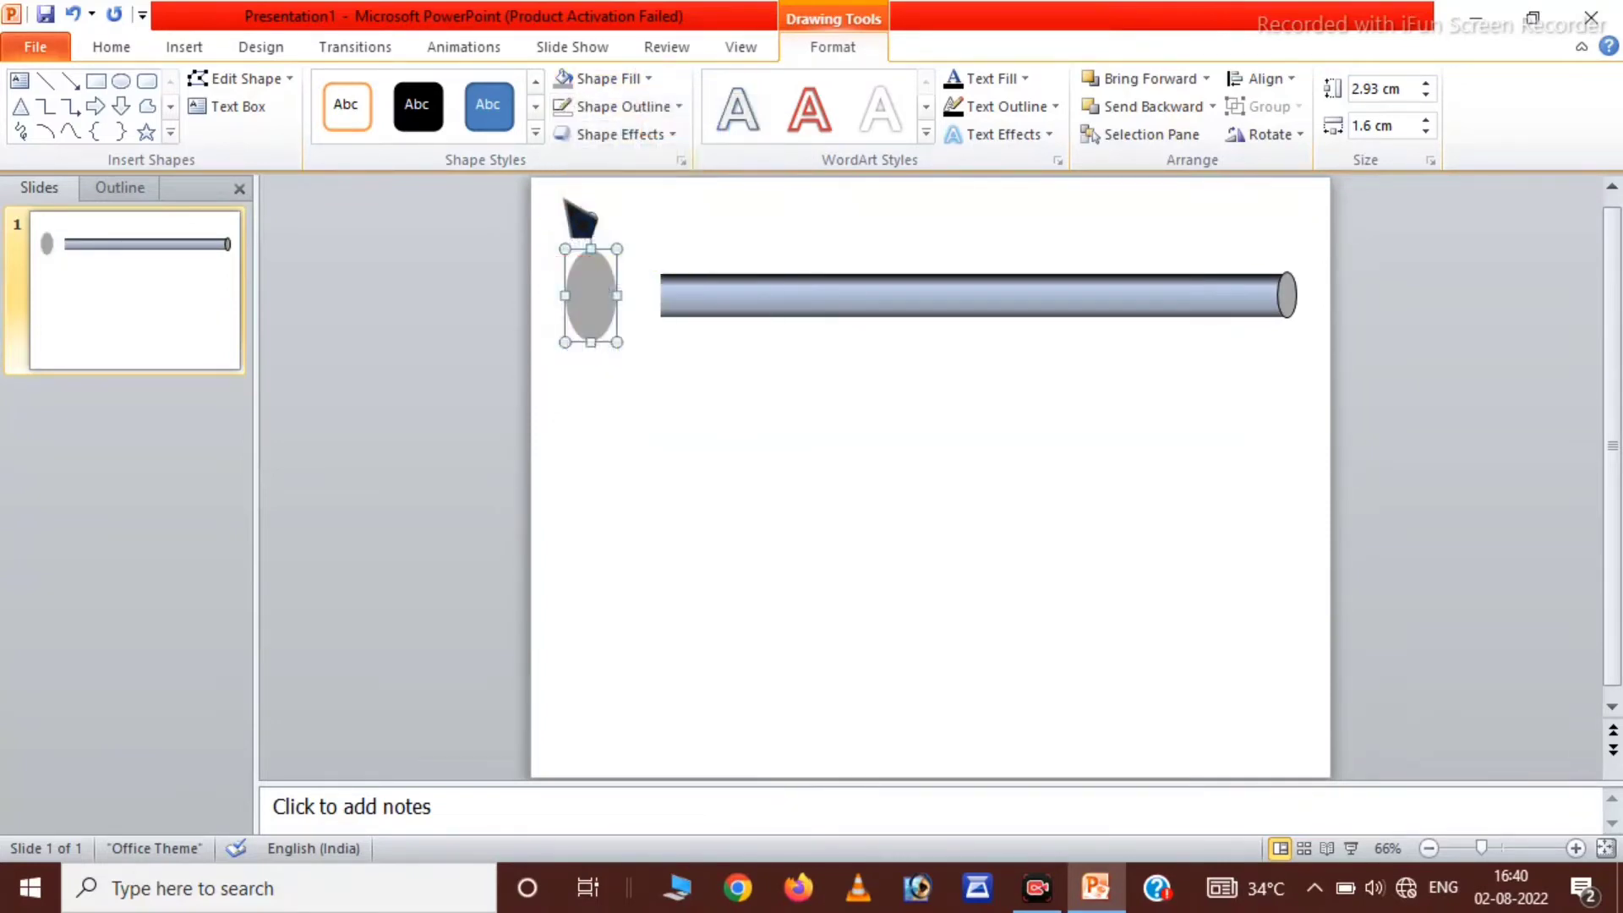
pyautogui.click(650, 81)
pyautogui.click(649, 81)
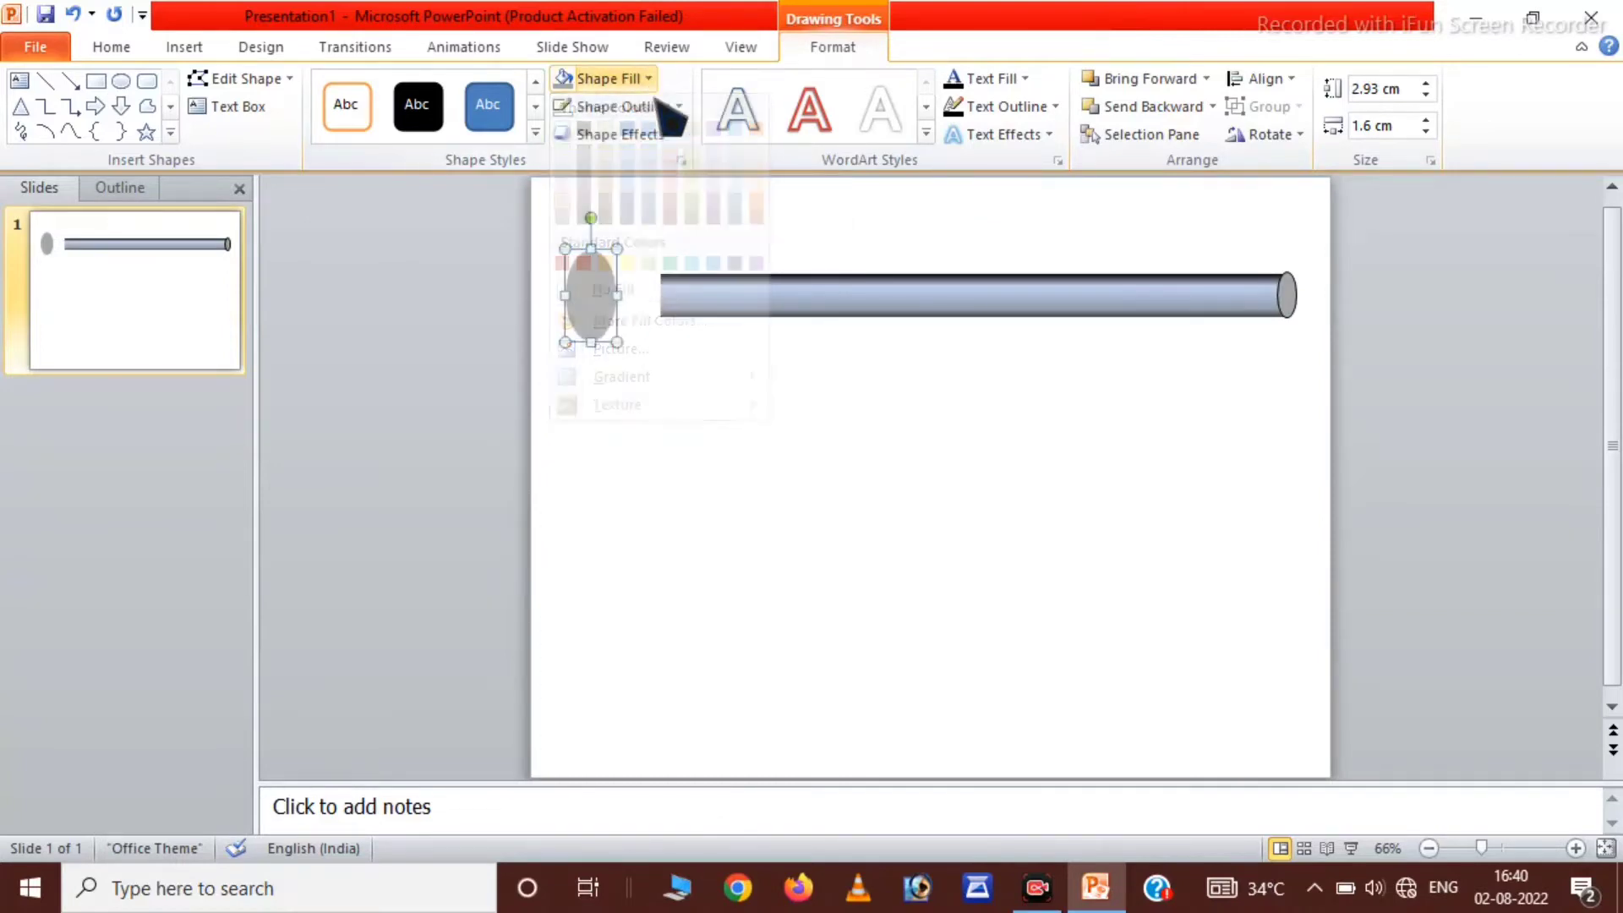
pyautogui.click(673, 137)
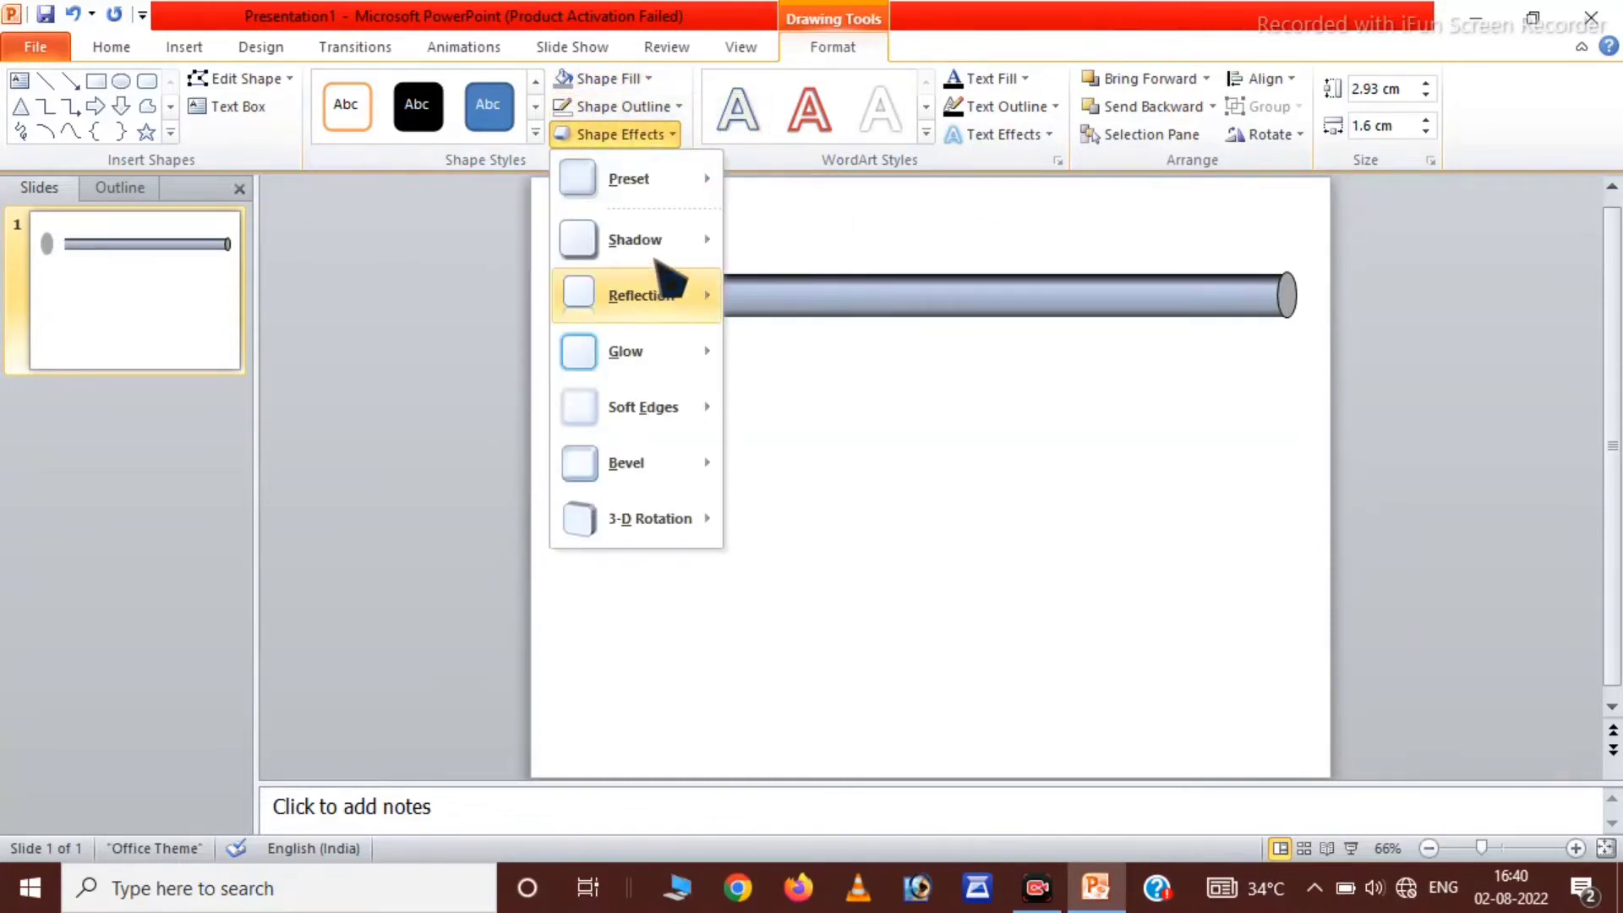
pyautogui.moveTo(634, 240)
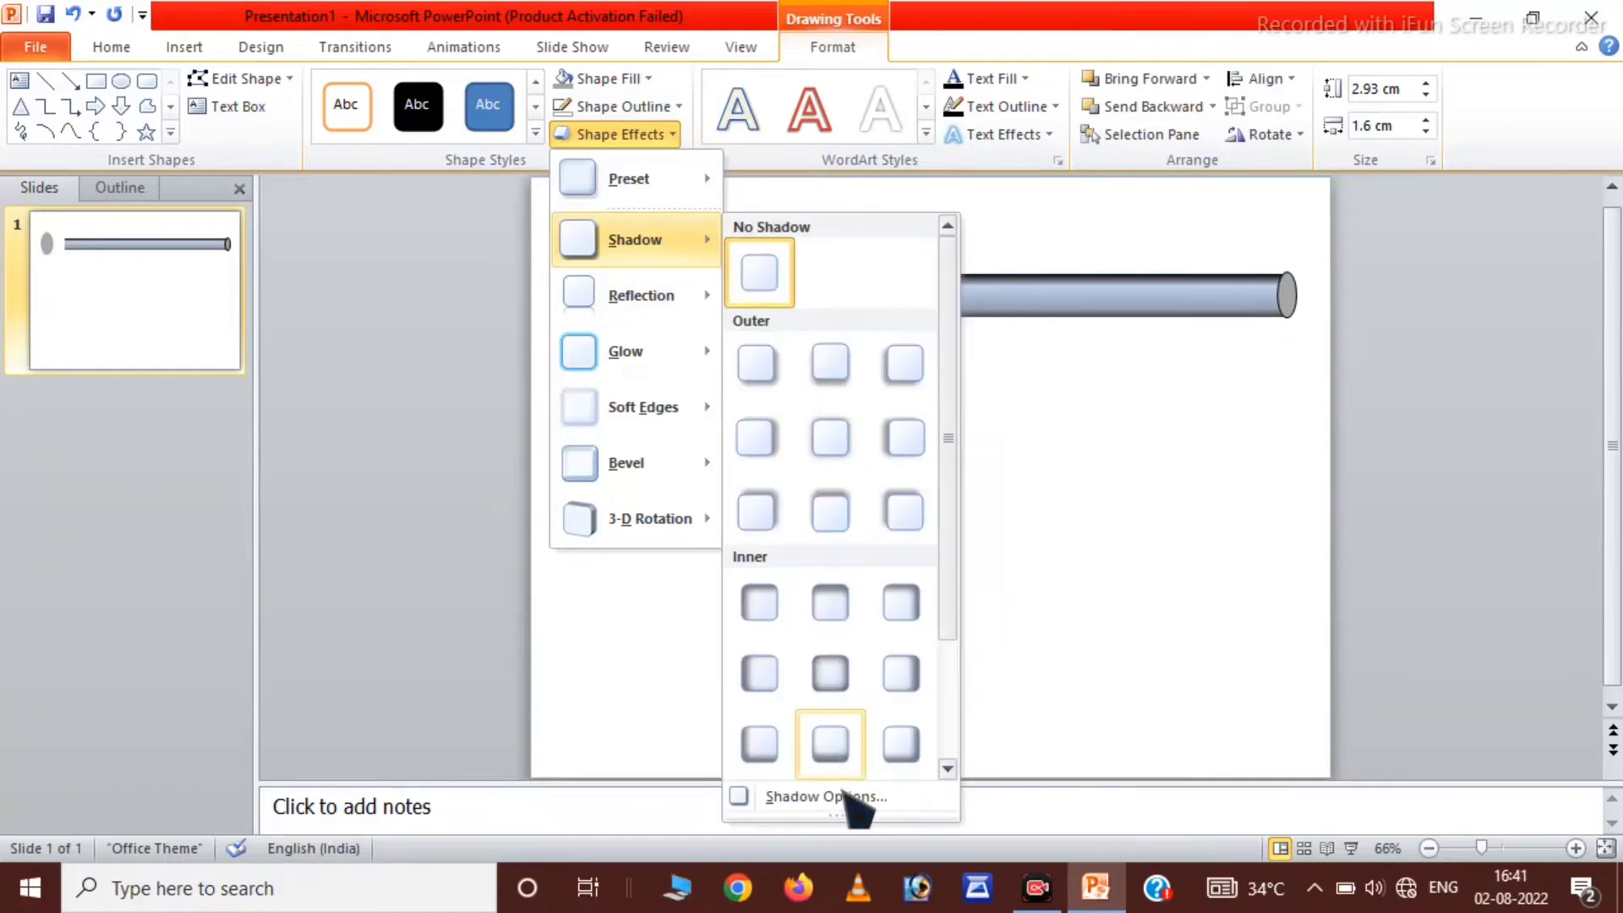
# Step: Give the oval a black Inner shadow with 0% transparency and 26 pt distance
pyautogui.click(850, 801)
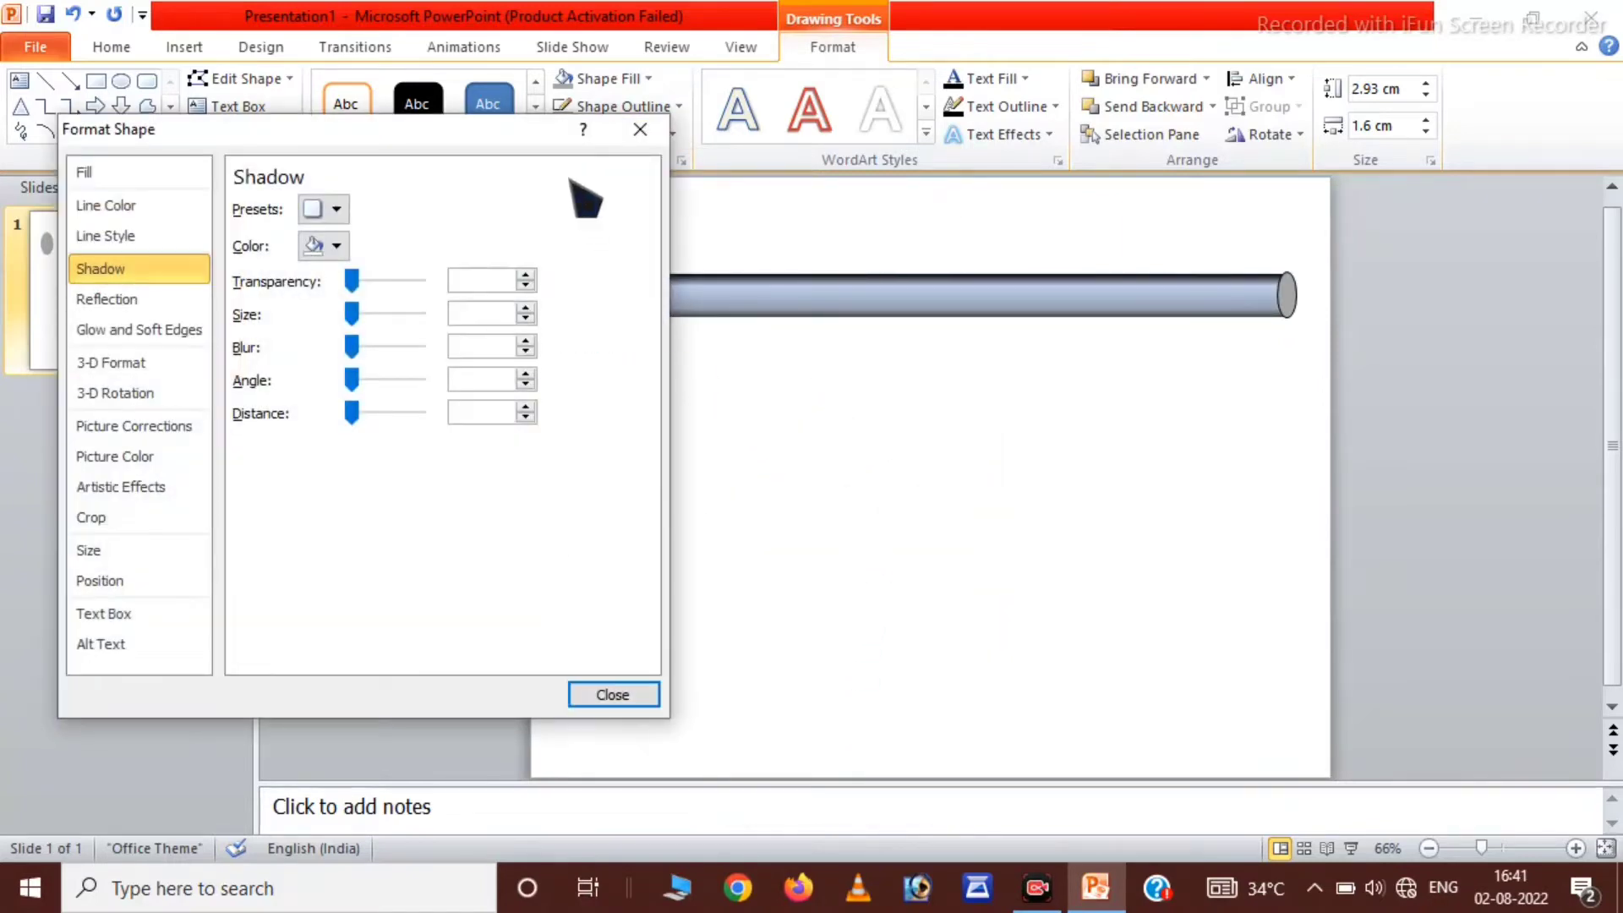
pyautogui.moveTo(584, 127); pyautogui.dragTo(1234, 121)
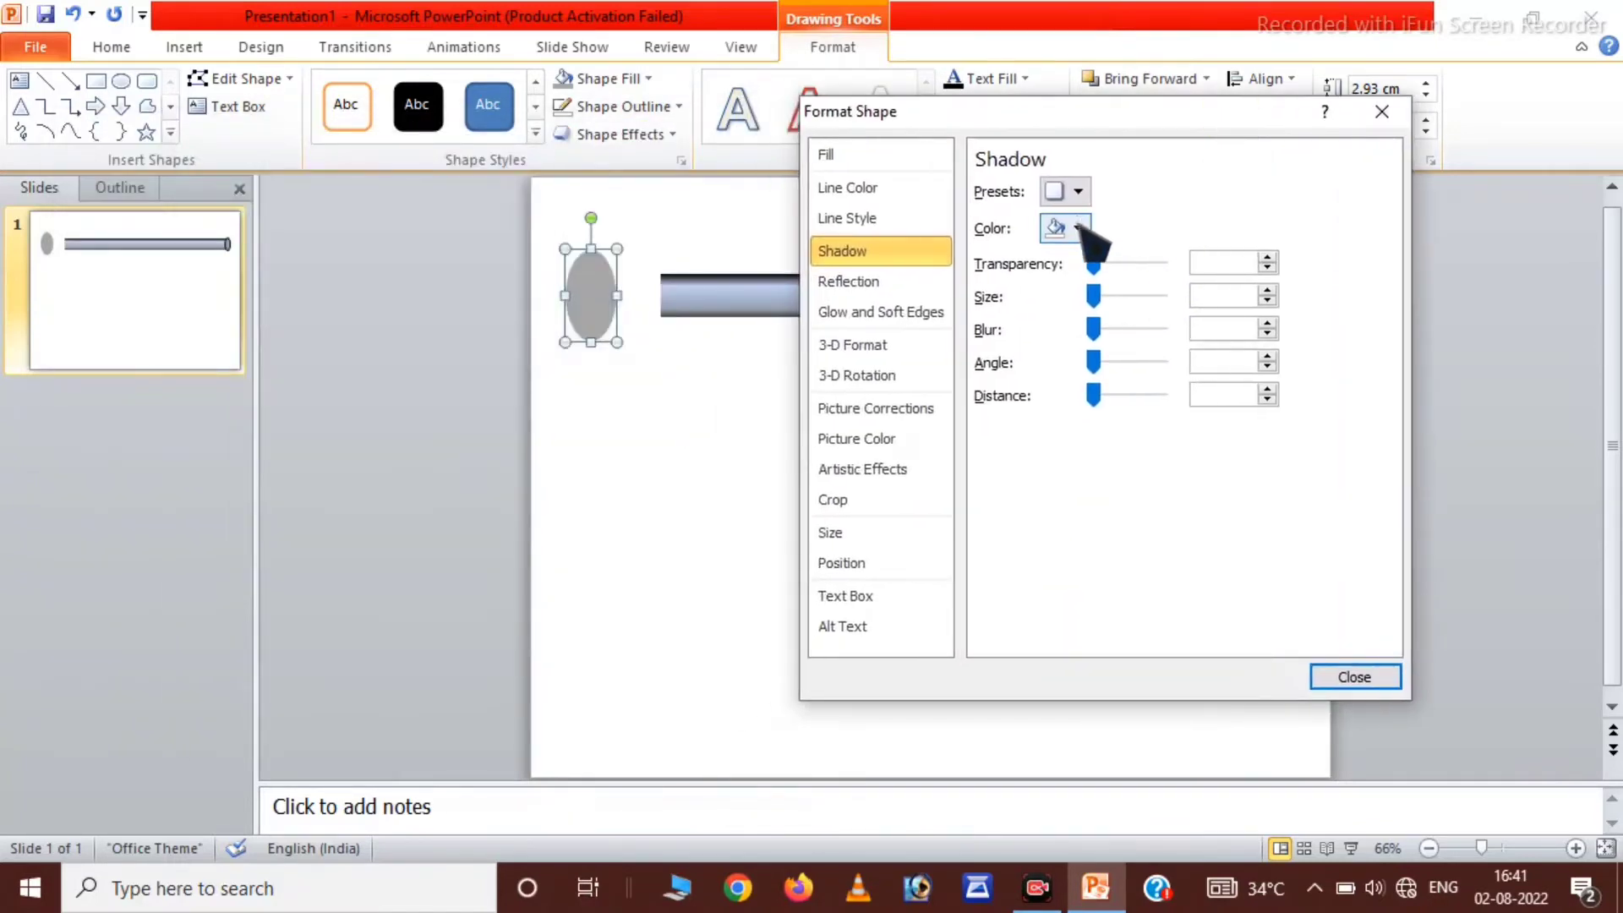
pyautogui.click(1077, 193)
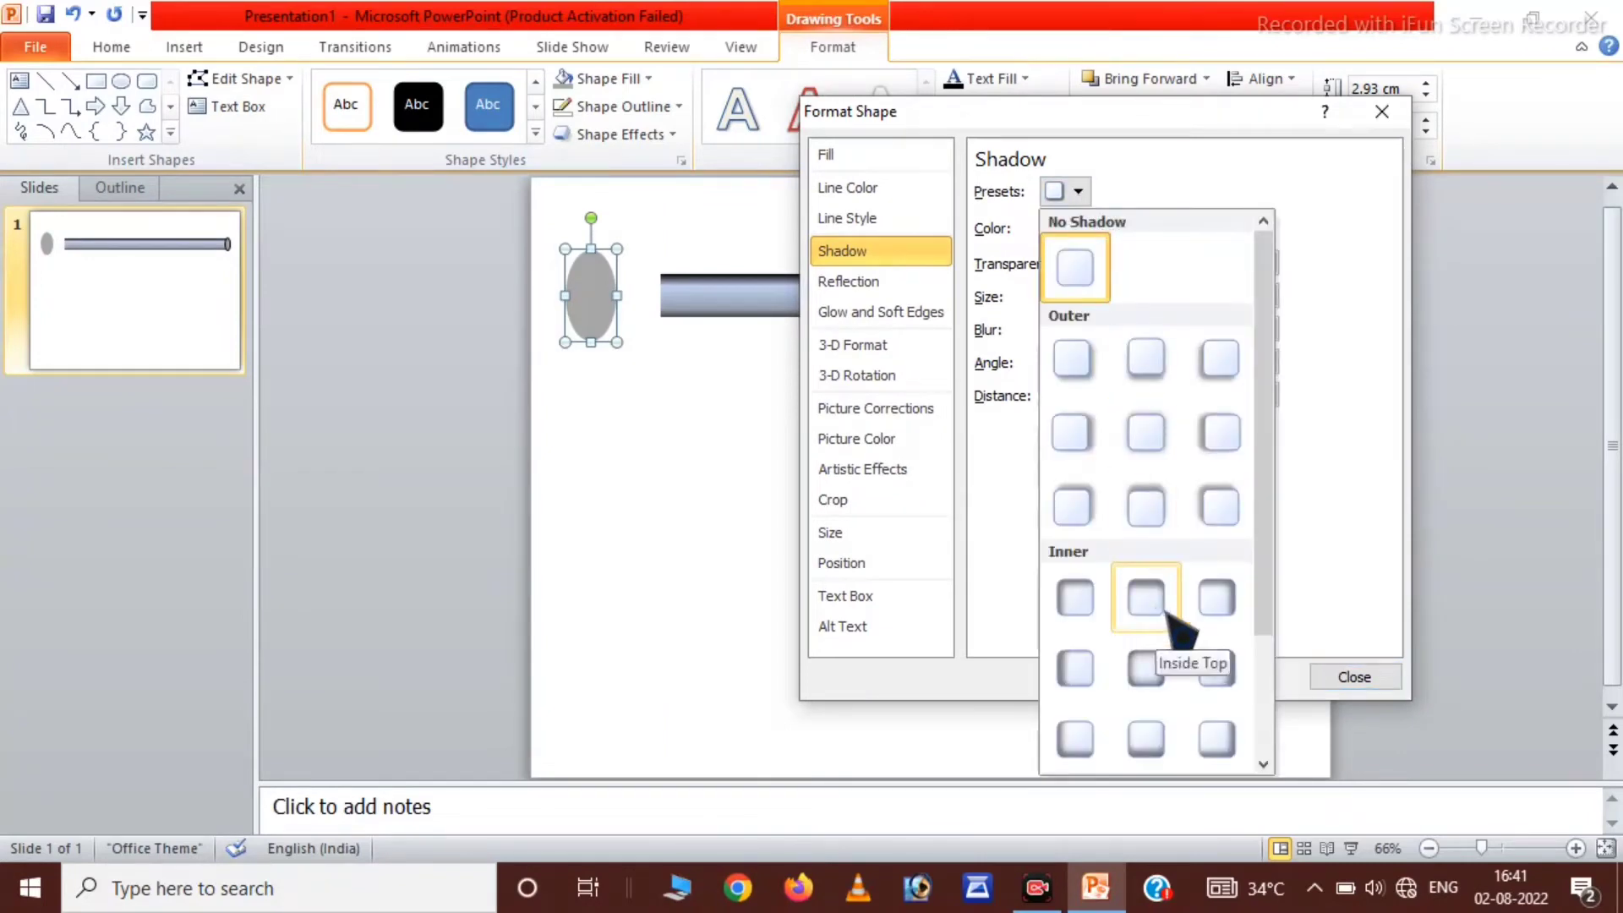
pyautogui.click(1225, 687)
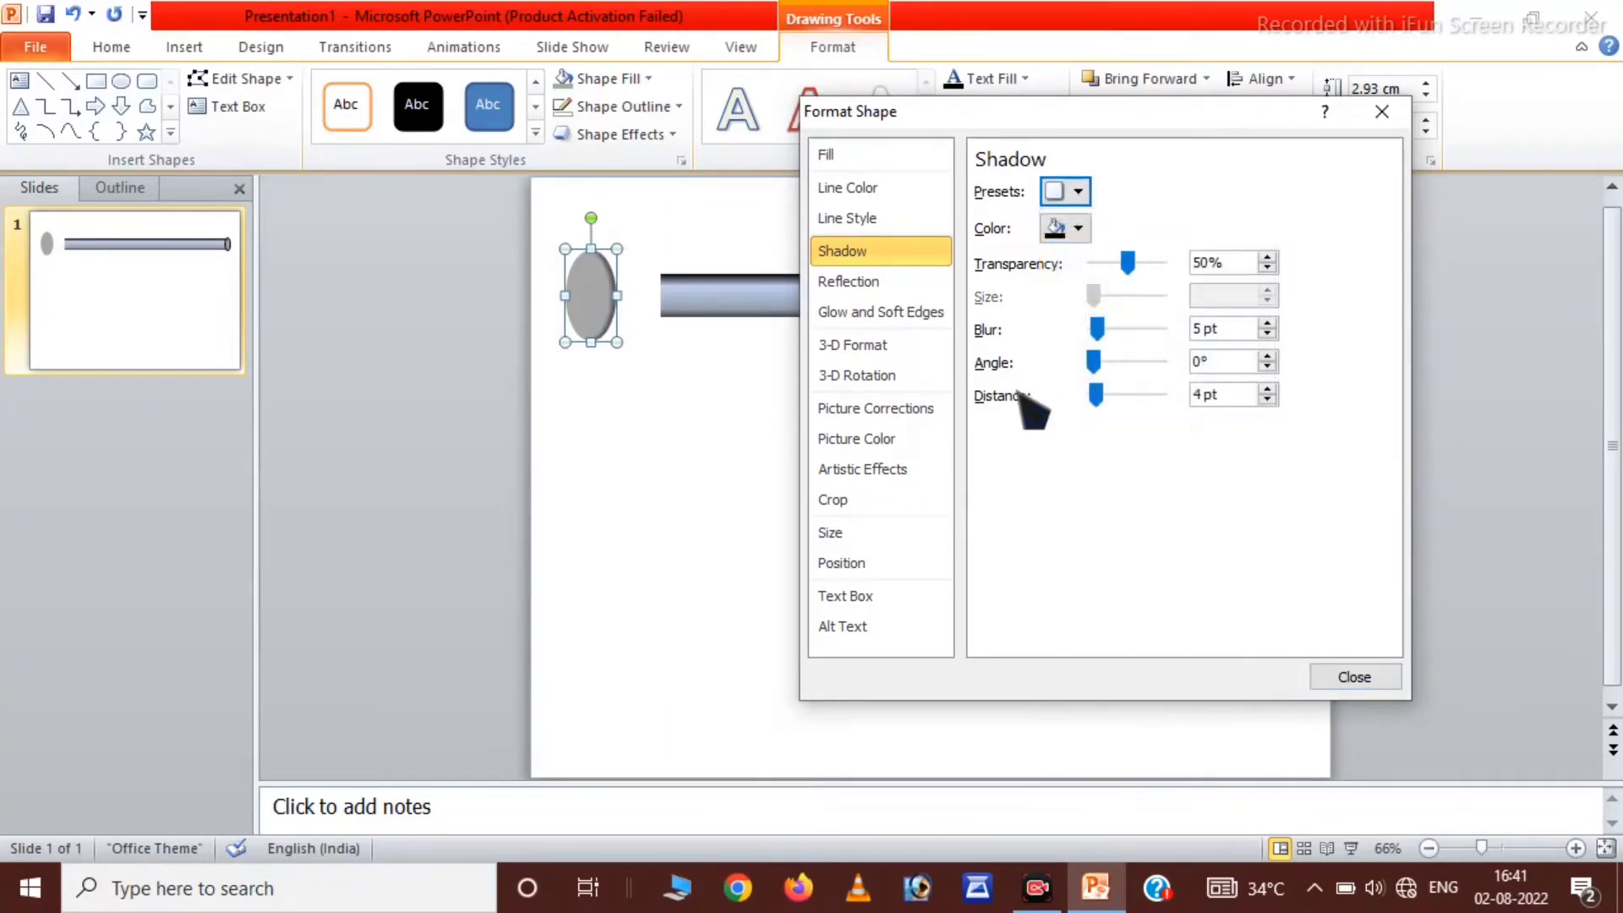
pyautogui.click(1065, 228)
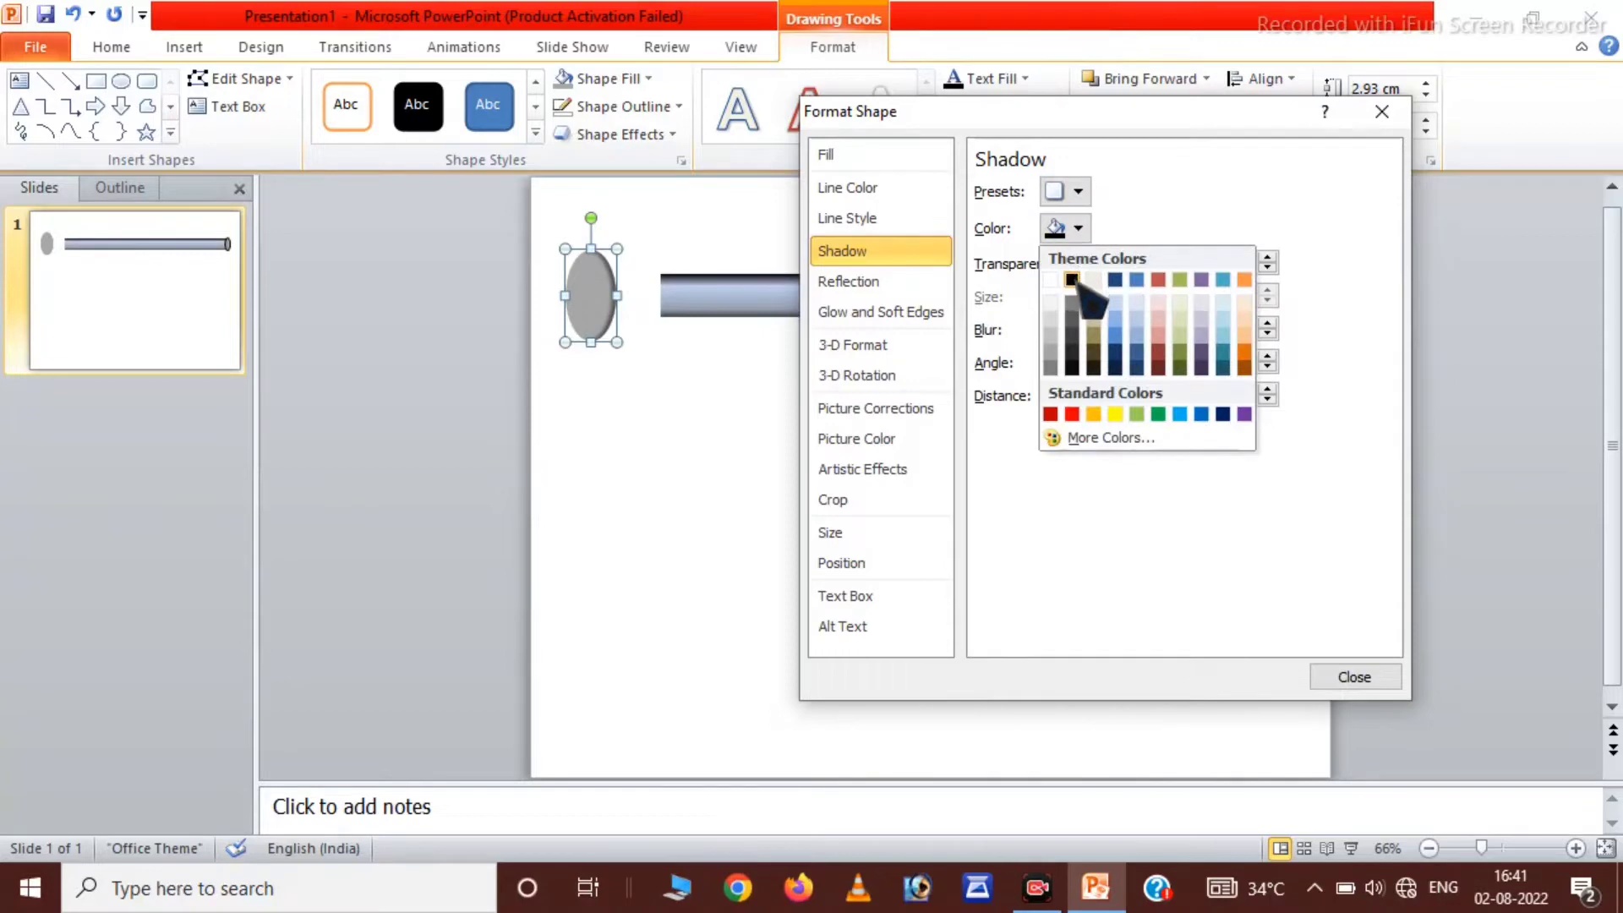
pyautogui.click(1074, 269)
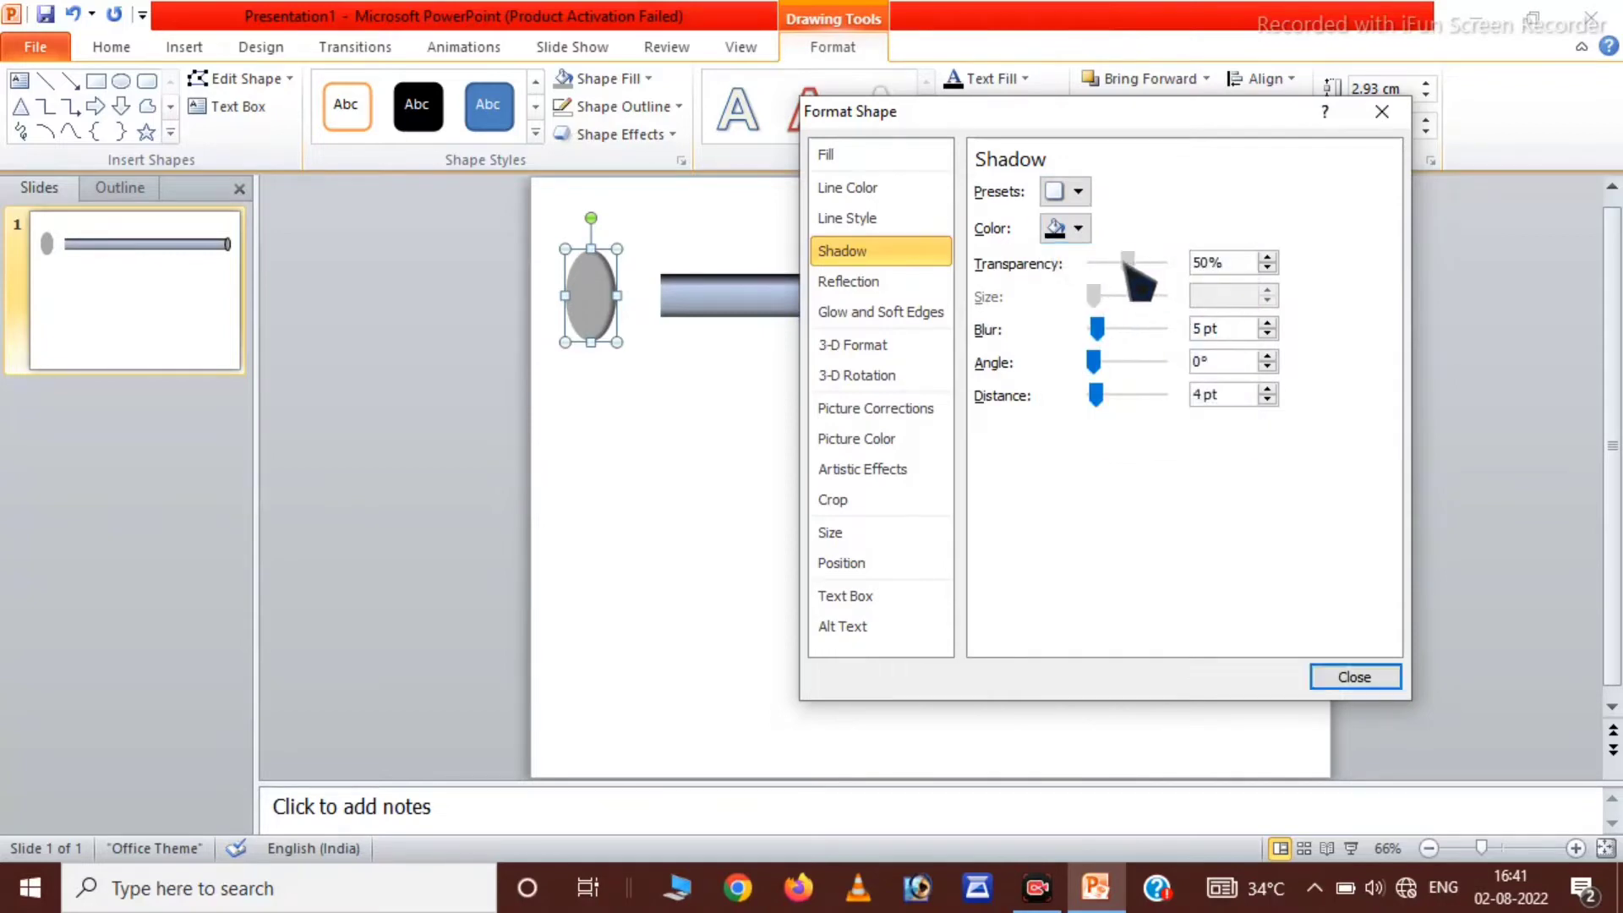
pyautogui.moveTo(1129, 264); pyautogui.dragTo(1092, 264)
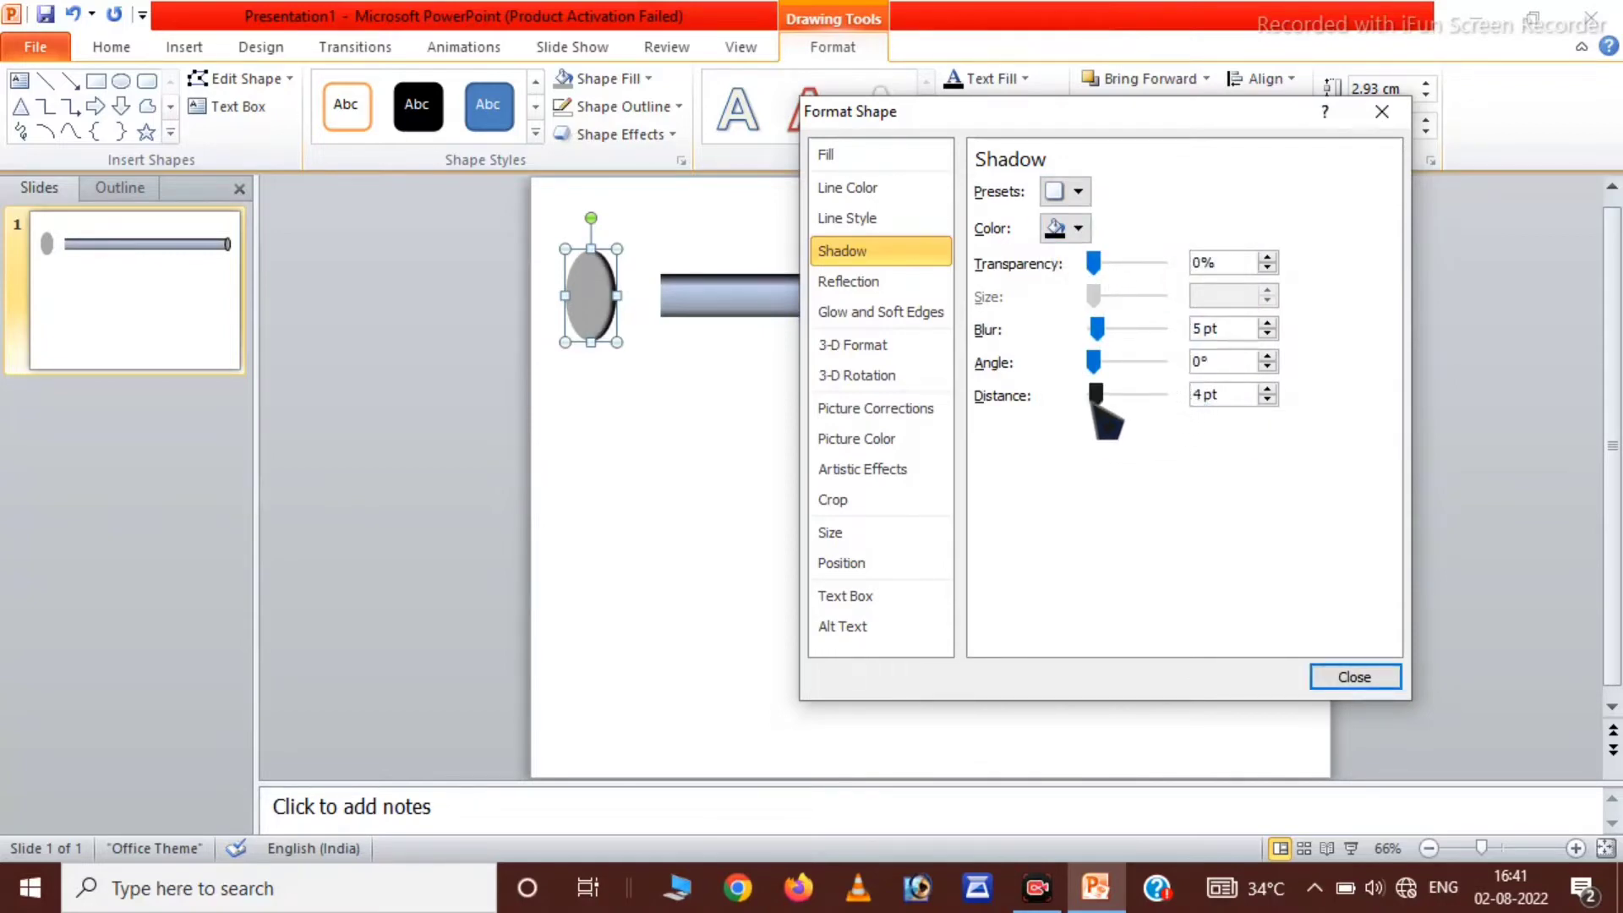
pyautogui.moveTo(1095, 392)
pyautogui.mouseDown()
pyautogui.moveTo(1113, 394)
pyautogui.moveTo(1092, 394)
pyautogui.moveTo(1119, 425)
pyautogui.mouseUp()
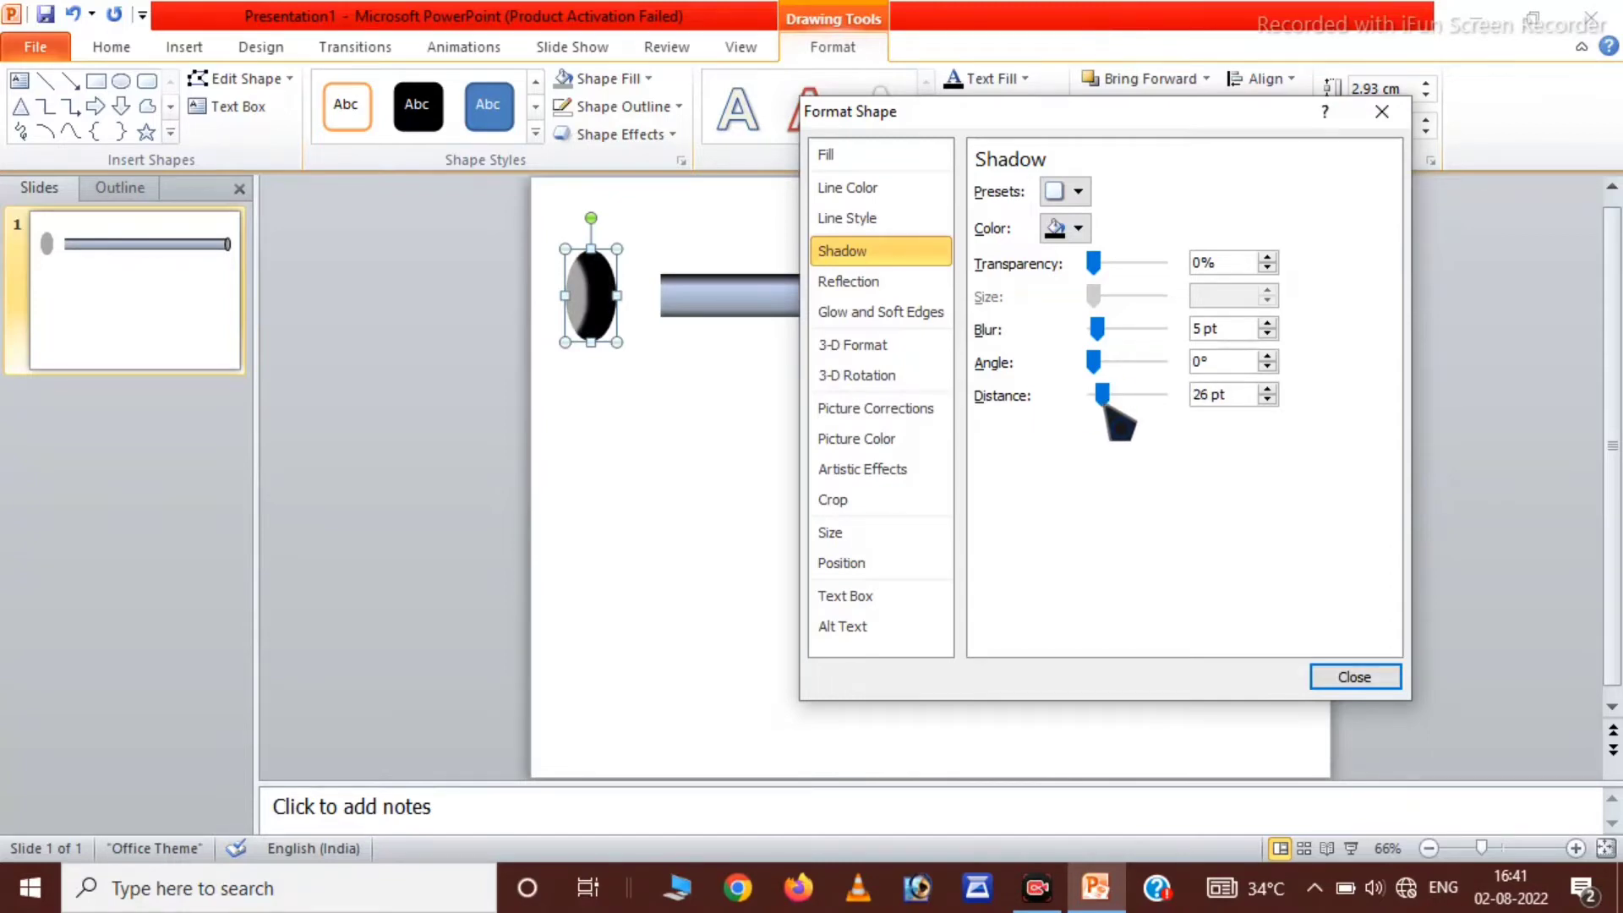
# Step: Shorten the oval to 2.44 cm, move the pipe onto it, and bring the pipe forward
pyautogui.click(1352, 676)
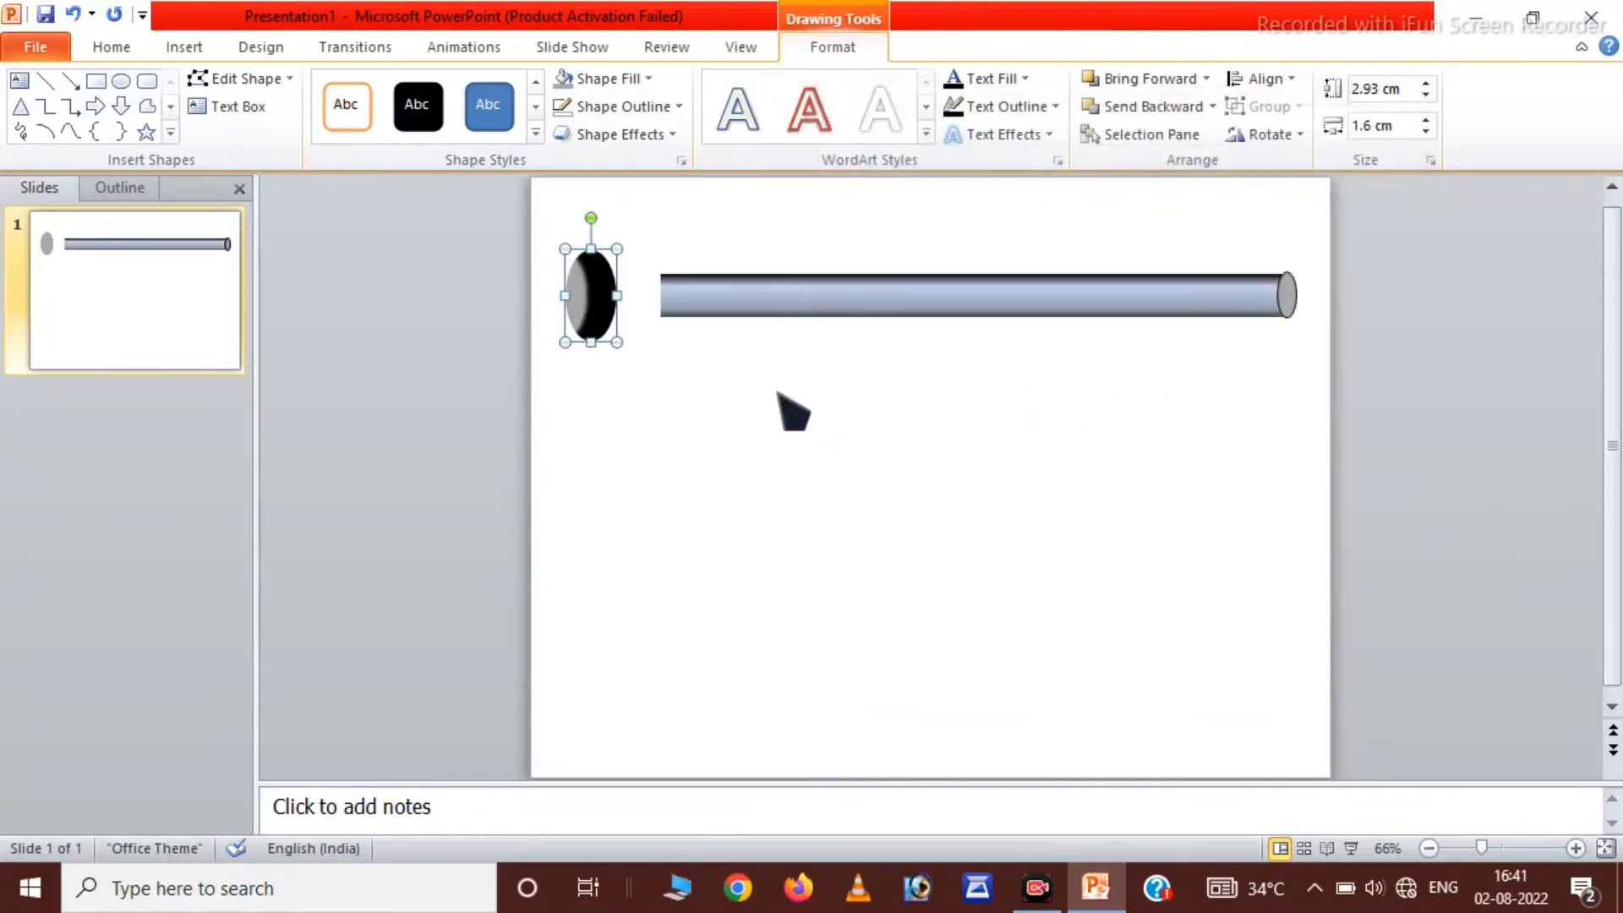
pyautogui.moveTo(616, 341); pyautogui.dragTo(618, 328)
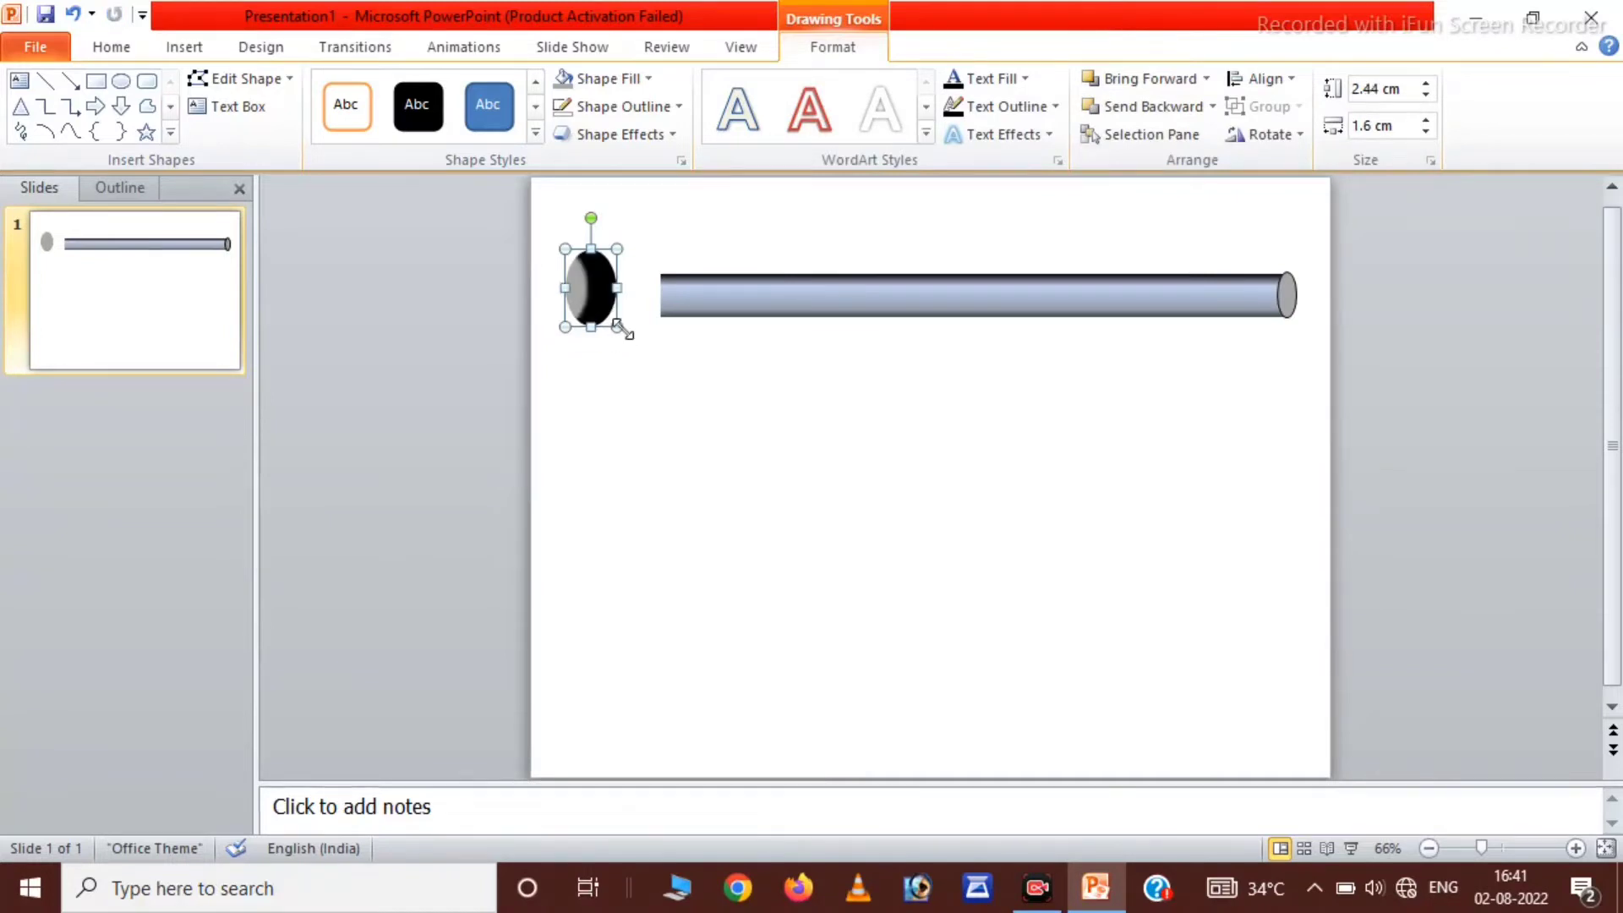
pyautogui.moveTo(747, 299); pyautogui.dragTo(676, 300)
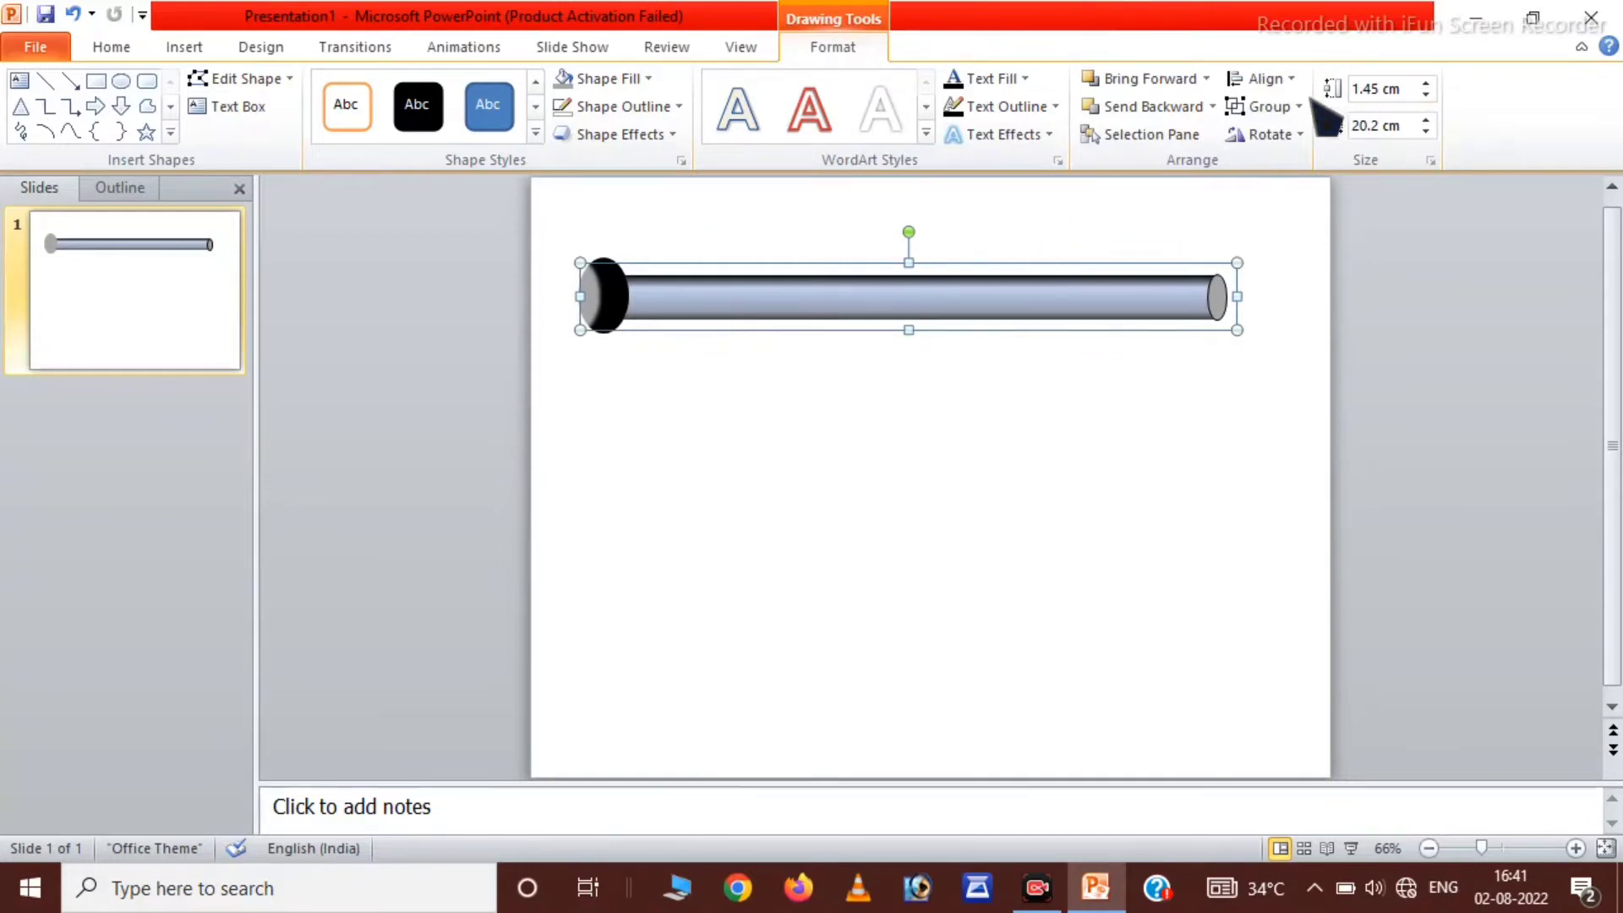
pyautogui.click(1179, 80)
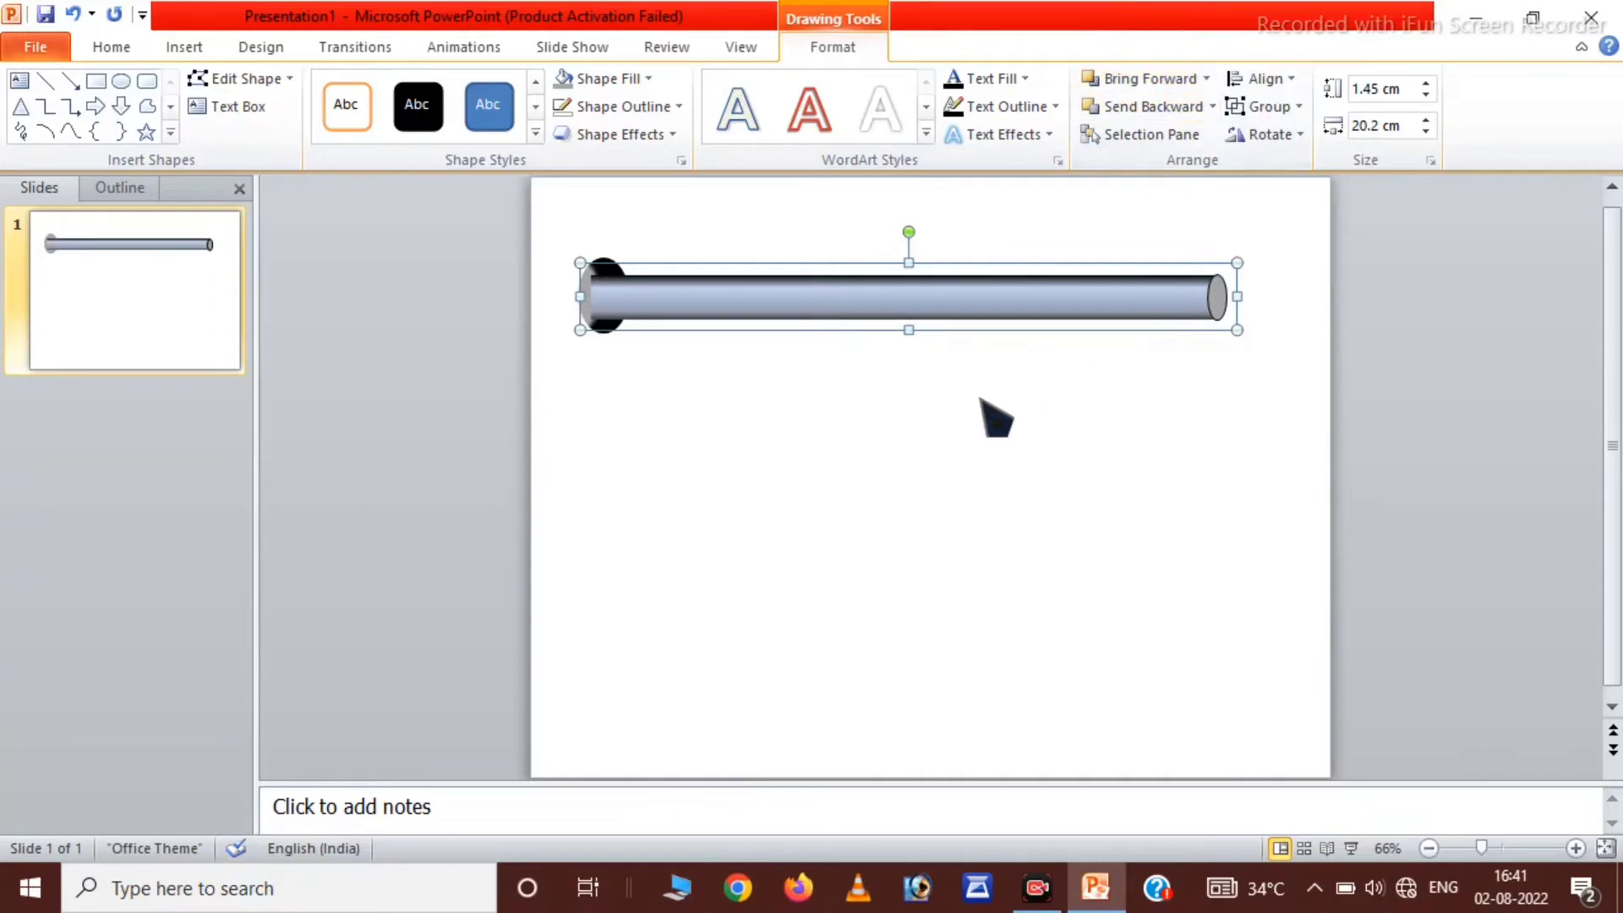
# Step: Widen the dark end oval to 2 cm
pyautogui.click(829, 436)
pyautogui.click(591, 262)
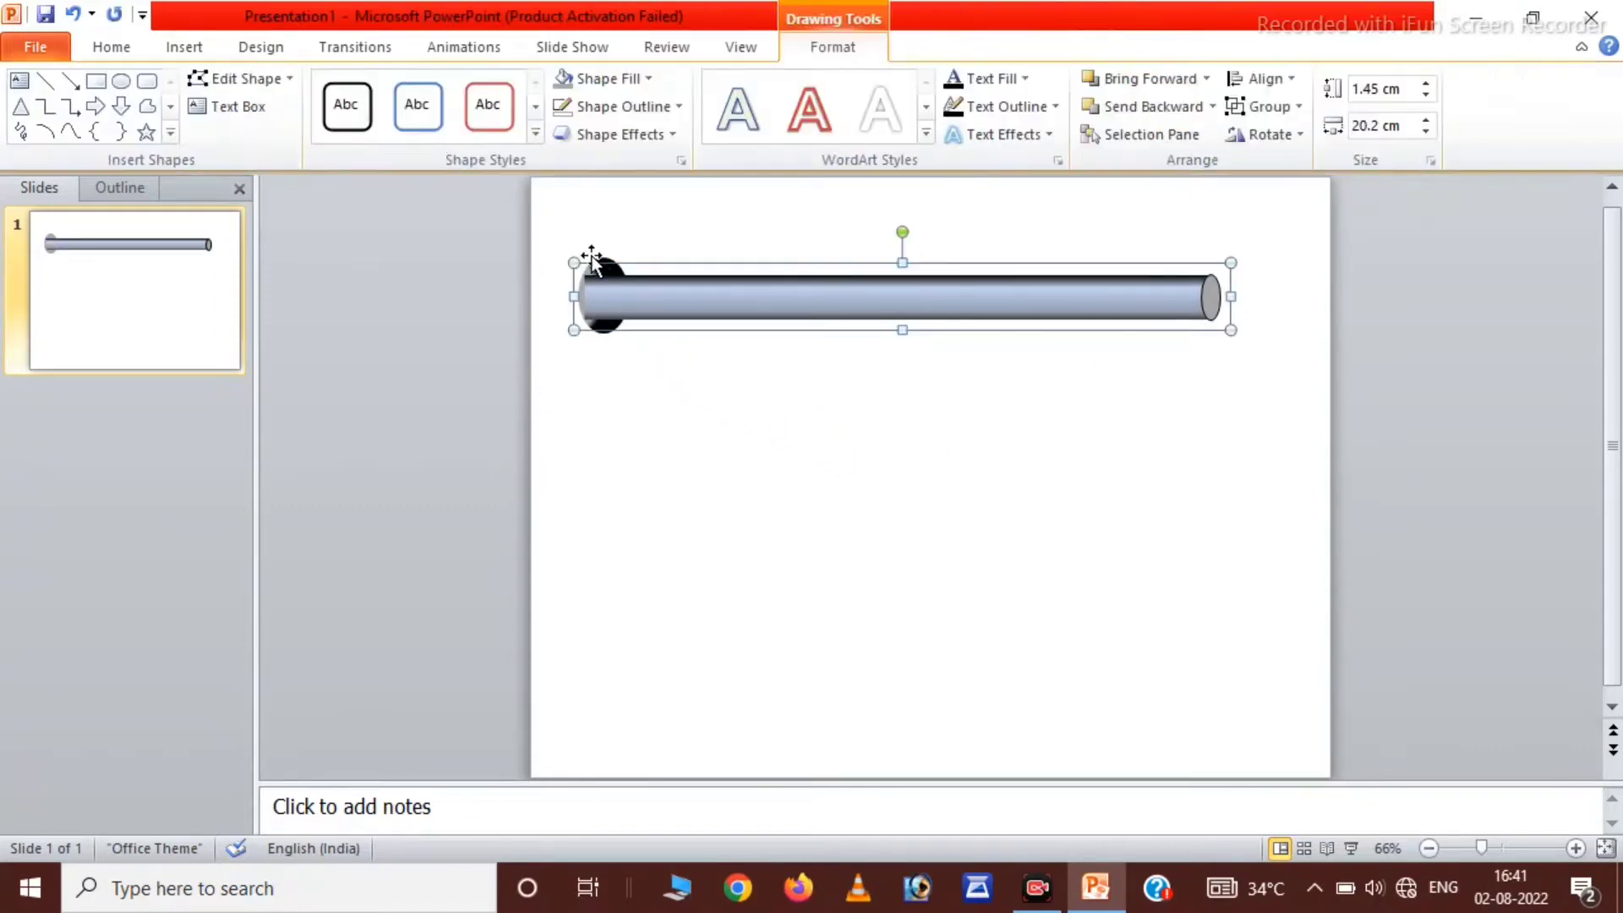
pyautogui.click(597, 301)
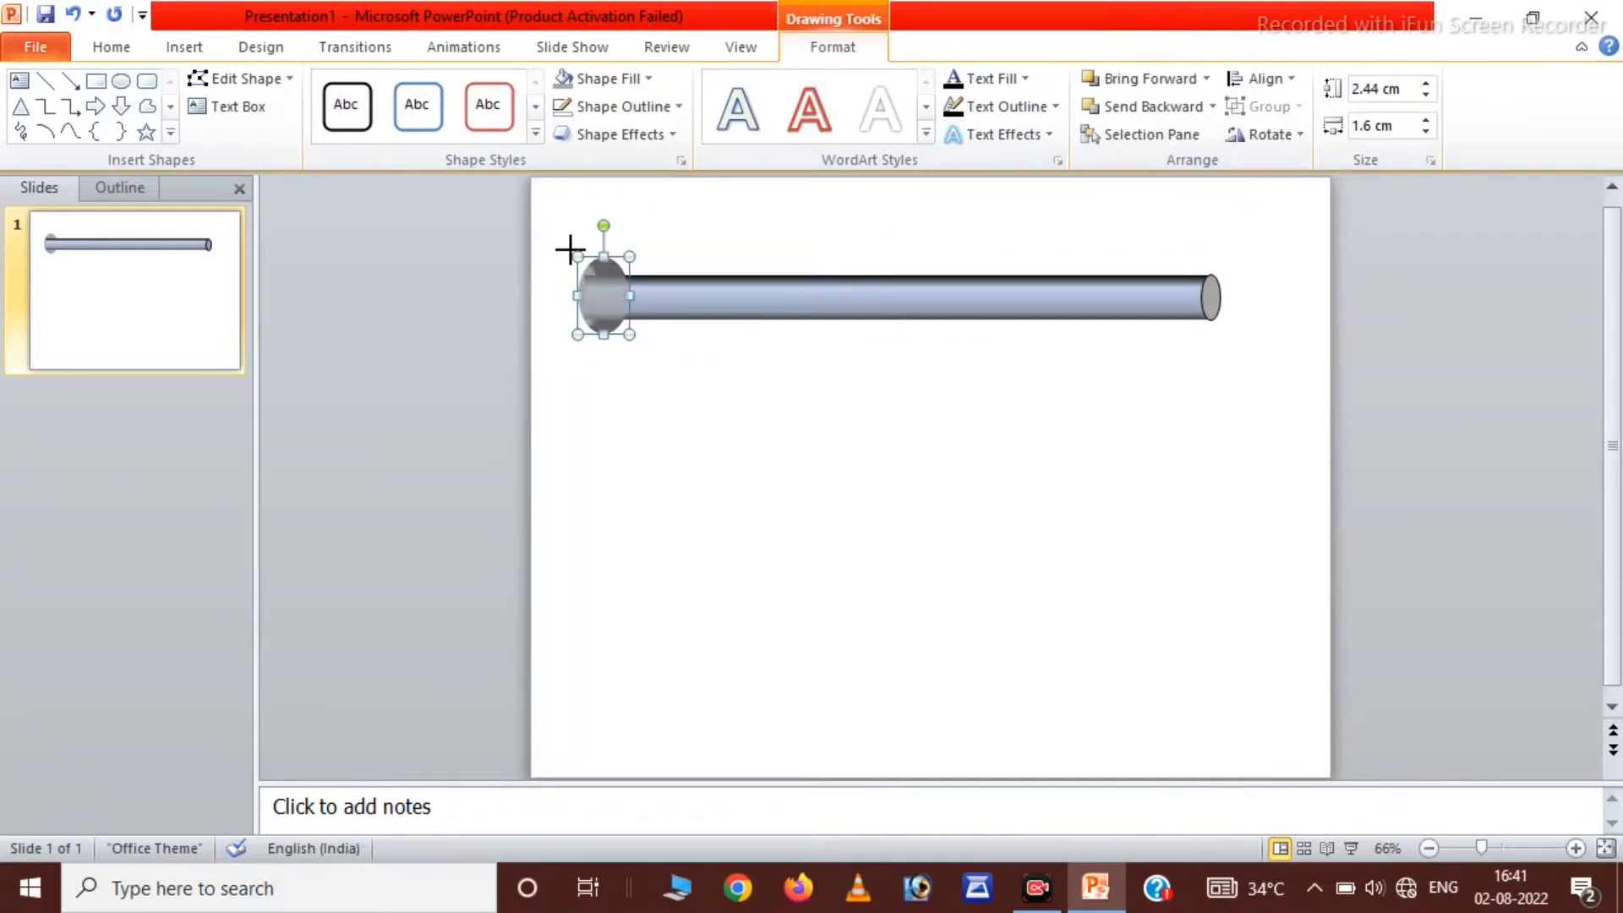
pyautogui.moveTo(568, 250); pyautogui.dragTo(556, 250)
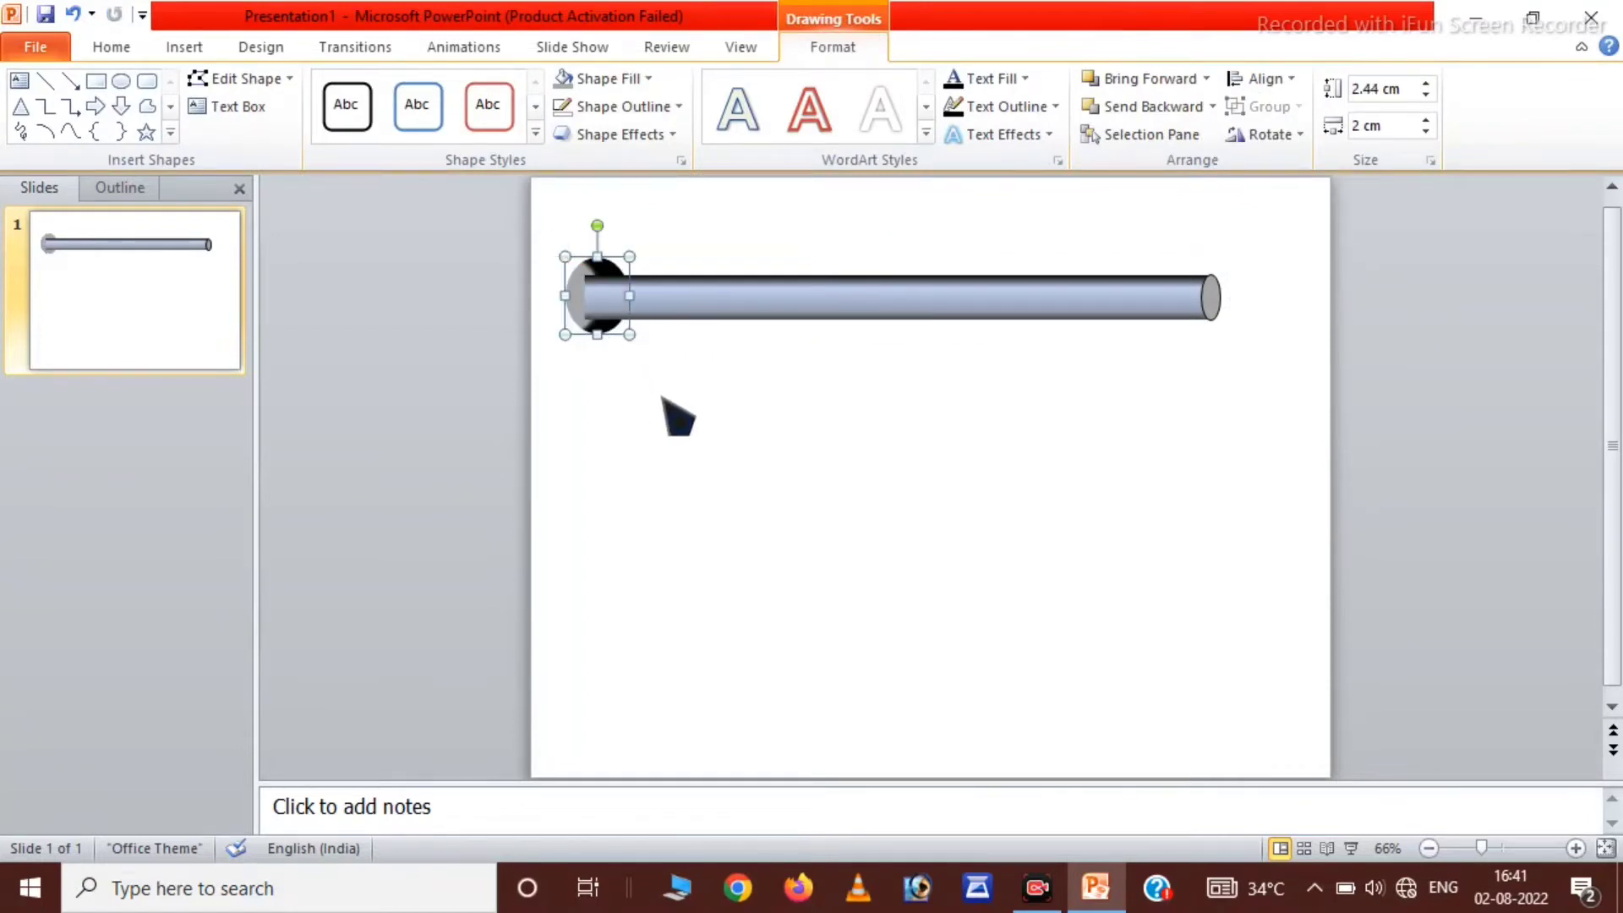
pyautogui.click(676, 406)
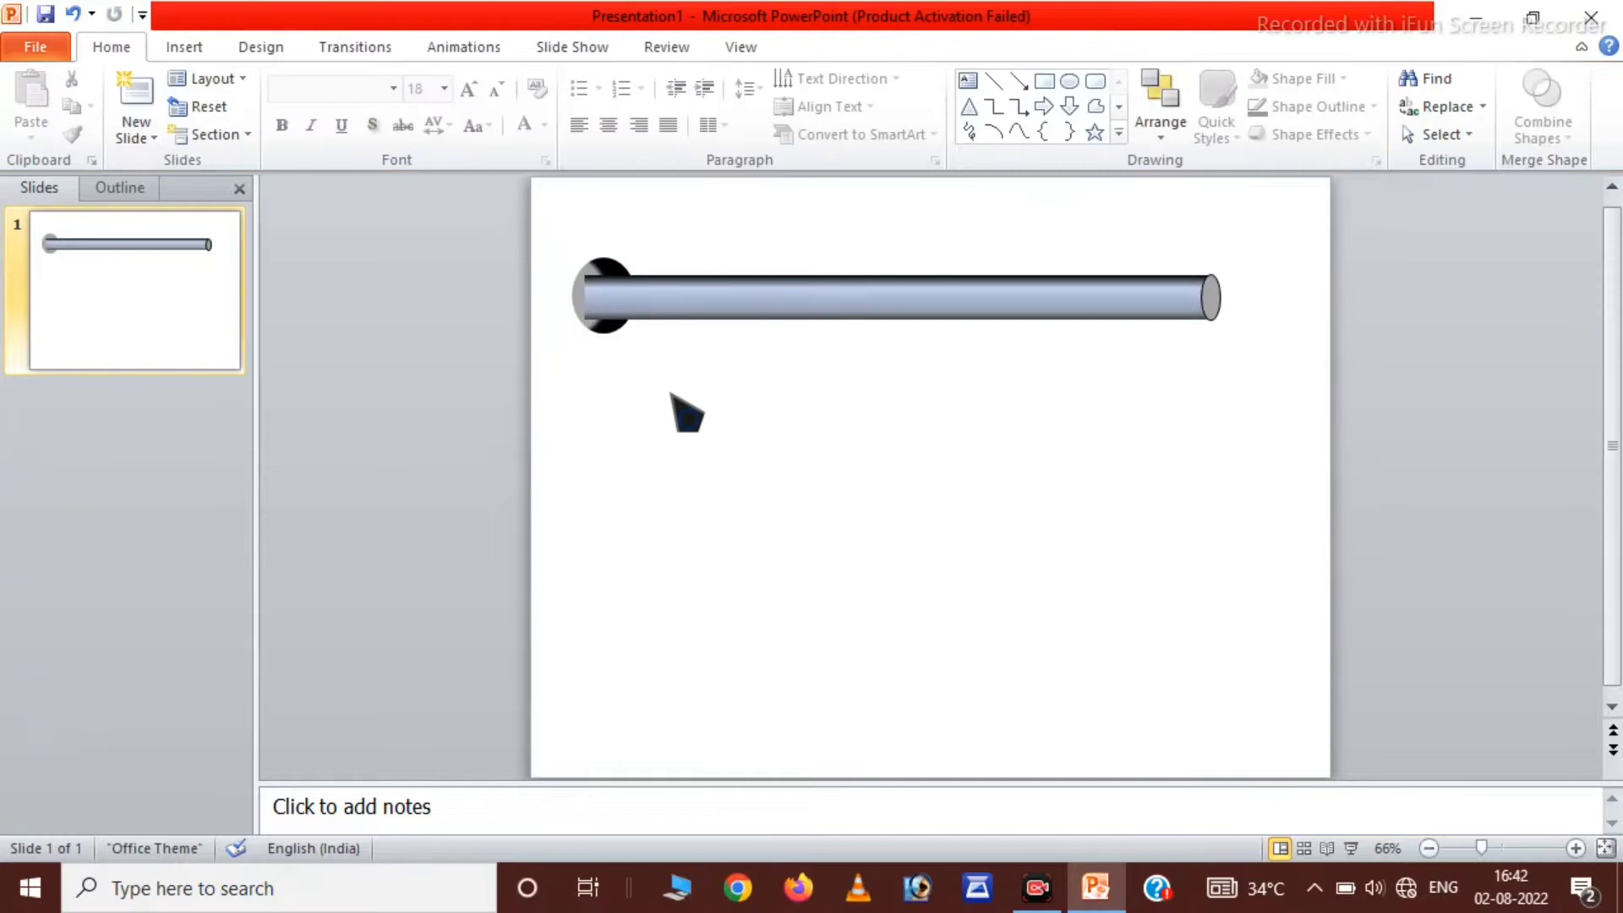
# Step: Apply a Perspective 3-D rotation to the pipe and stretch it to 23.2 cm long
pyautogui.click(1091, 300)
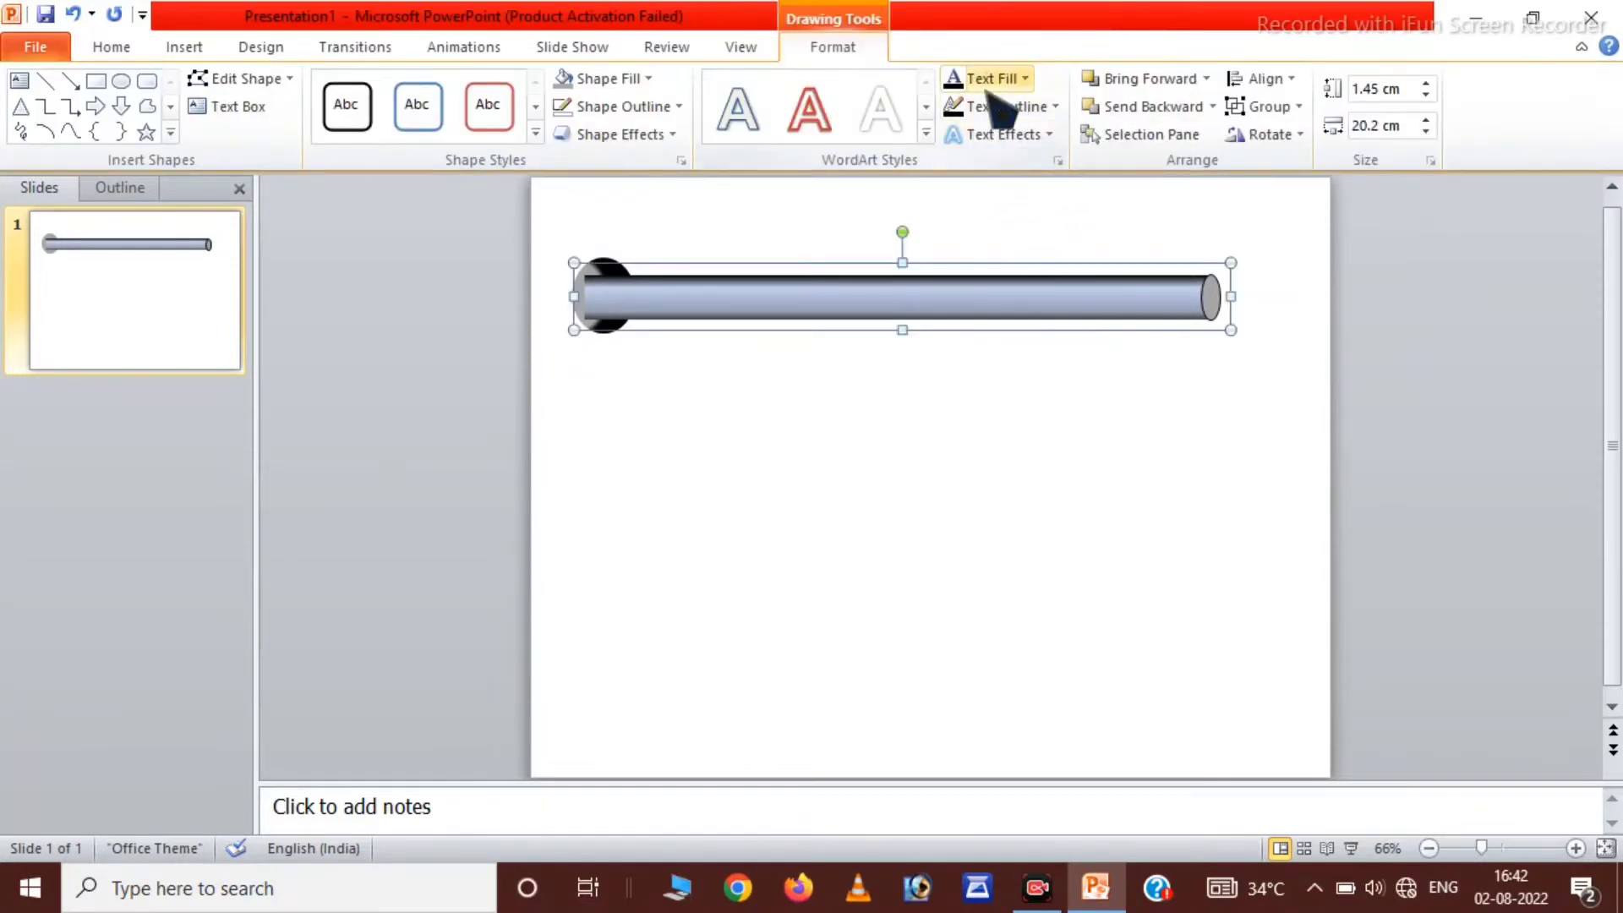
pyautogui.click(650, 135)
pyautogui.moveTo(638, 519)
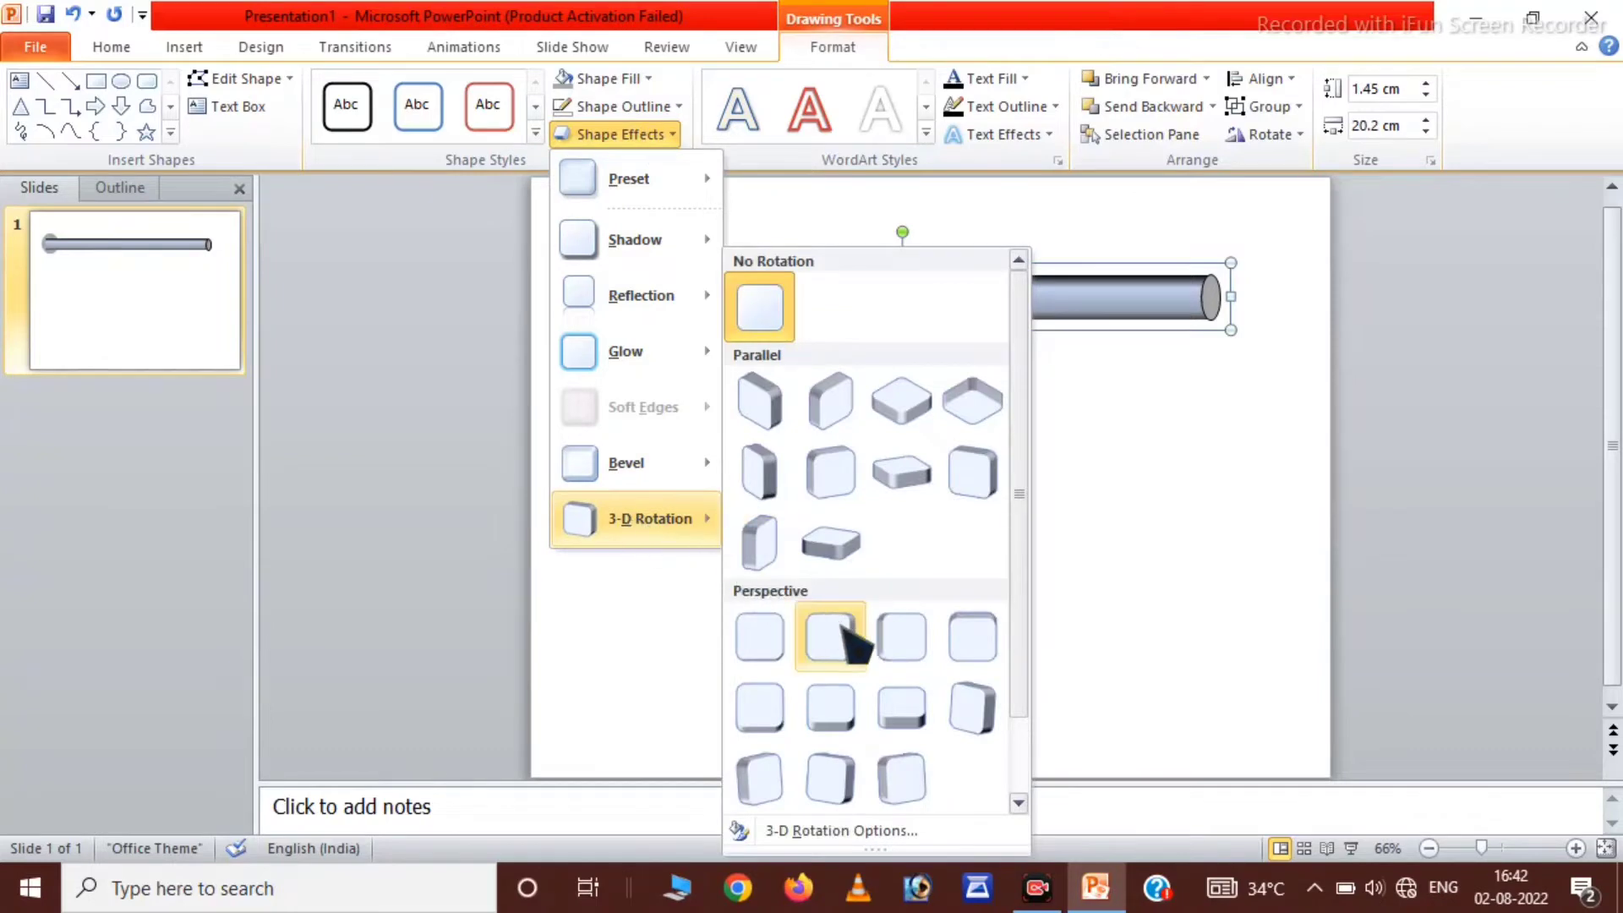
pyautogui.click(842, 632)
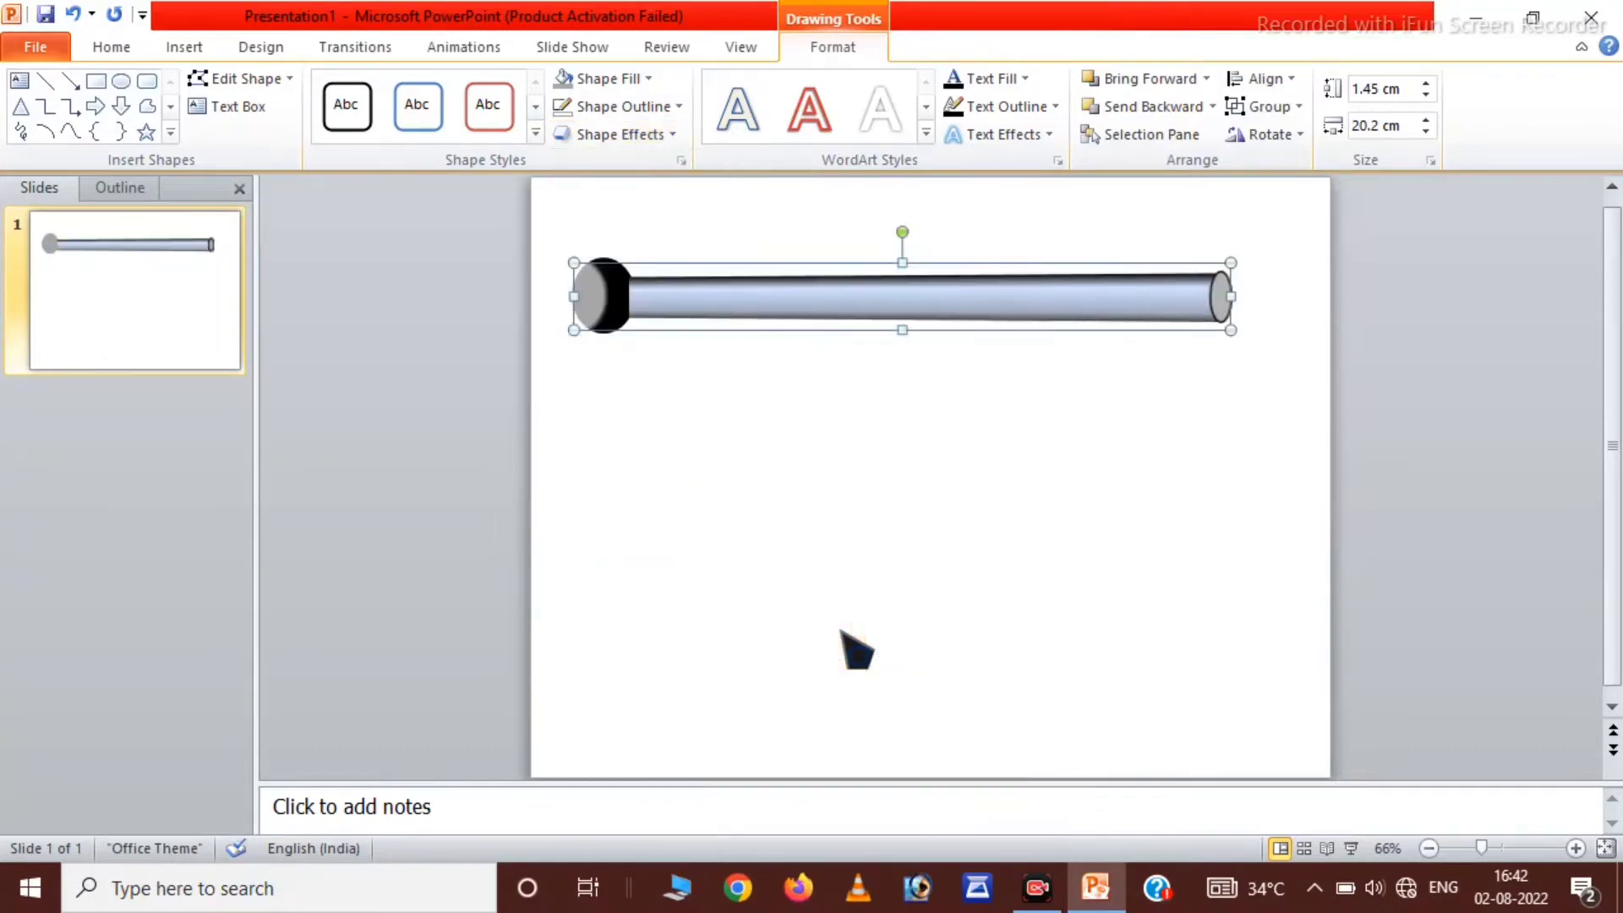
pyautogui.moveTo(1231, 329); pyautogui.dragTo(1312, 329)
pyautogui.press('Left')
pyautogui.press('Left')
pyautogui.press('Left')
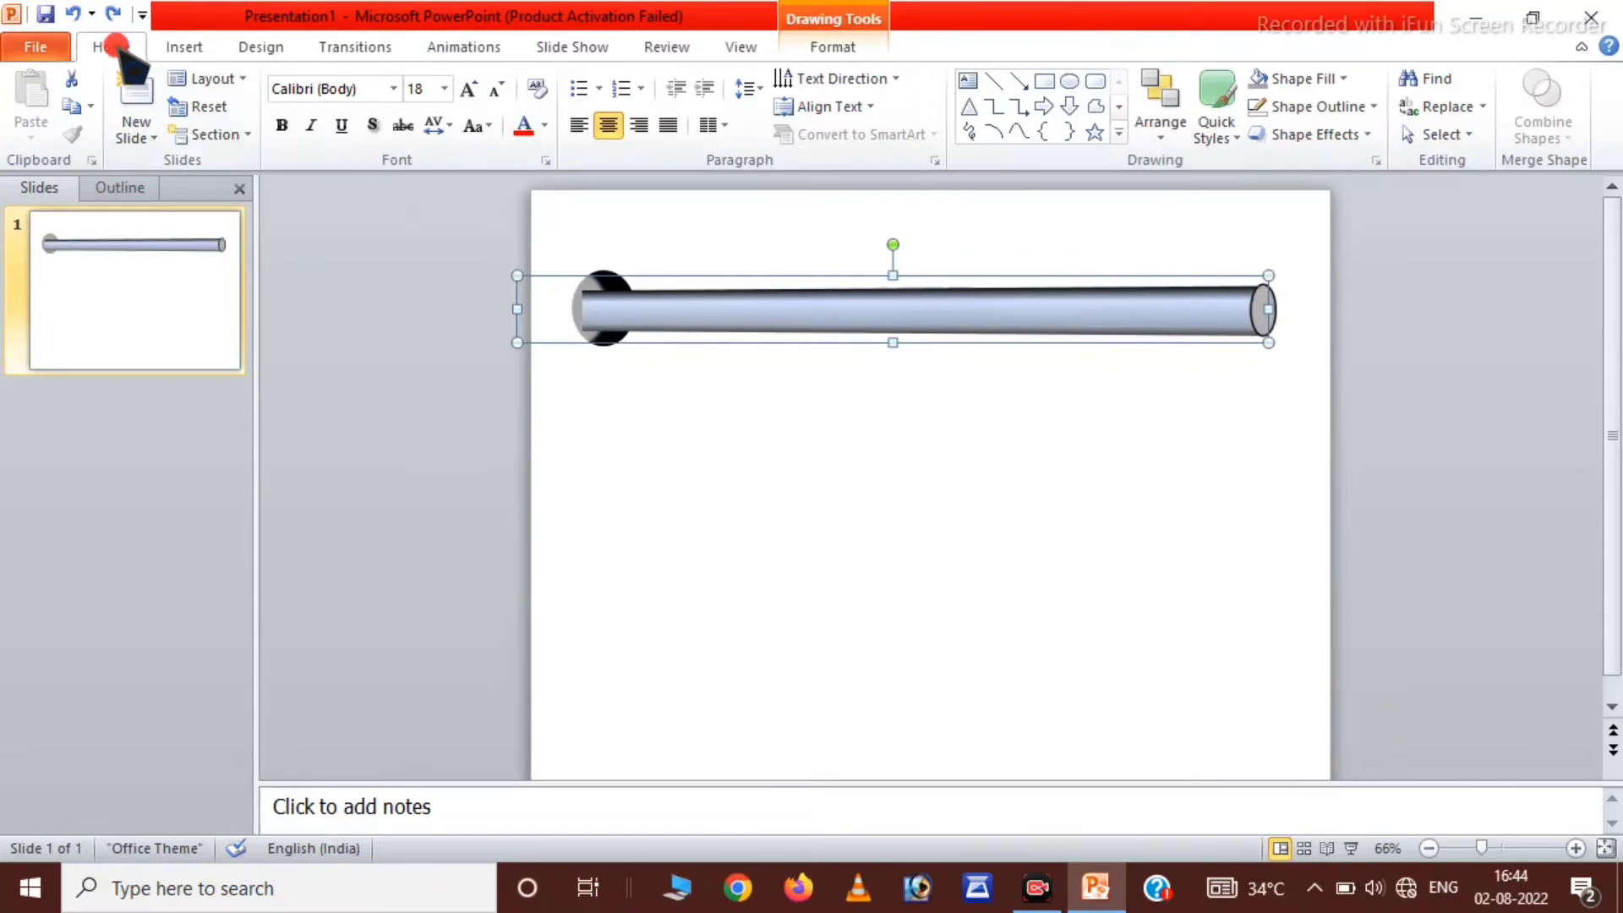
# Step: Draw a rounded rectangle below the pipe and adjust how rounded its corners are
pyautogui.click(1096, 81)
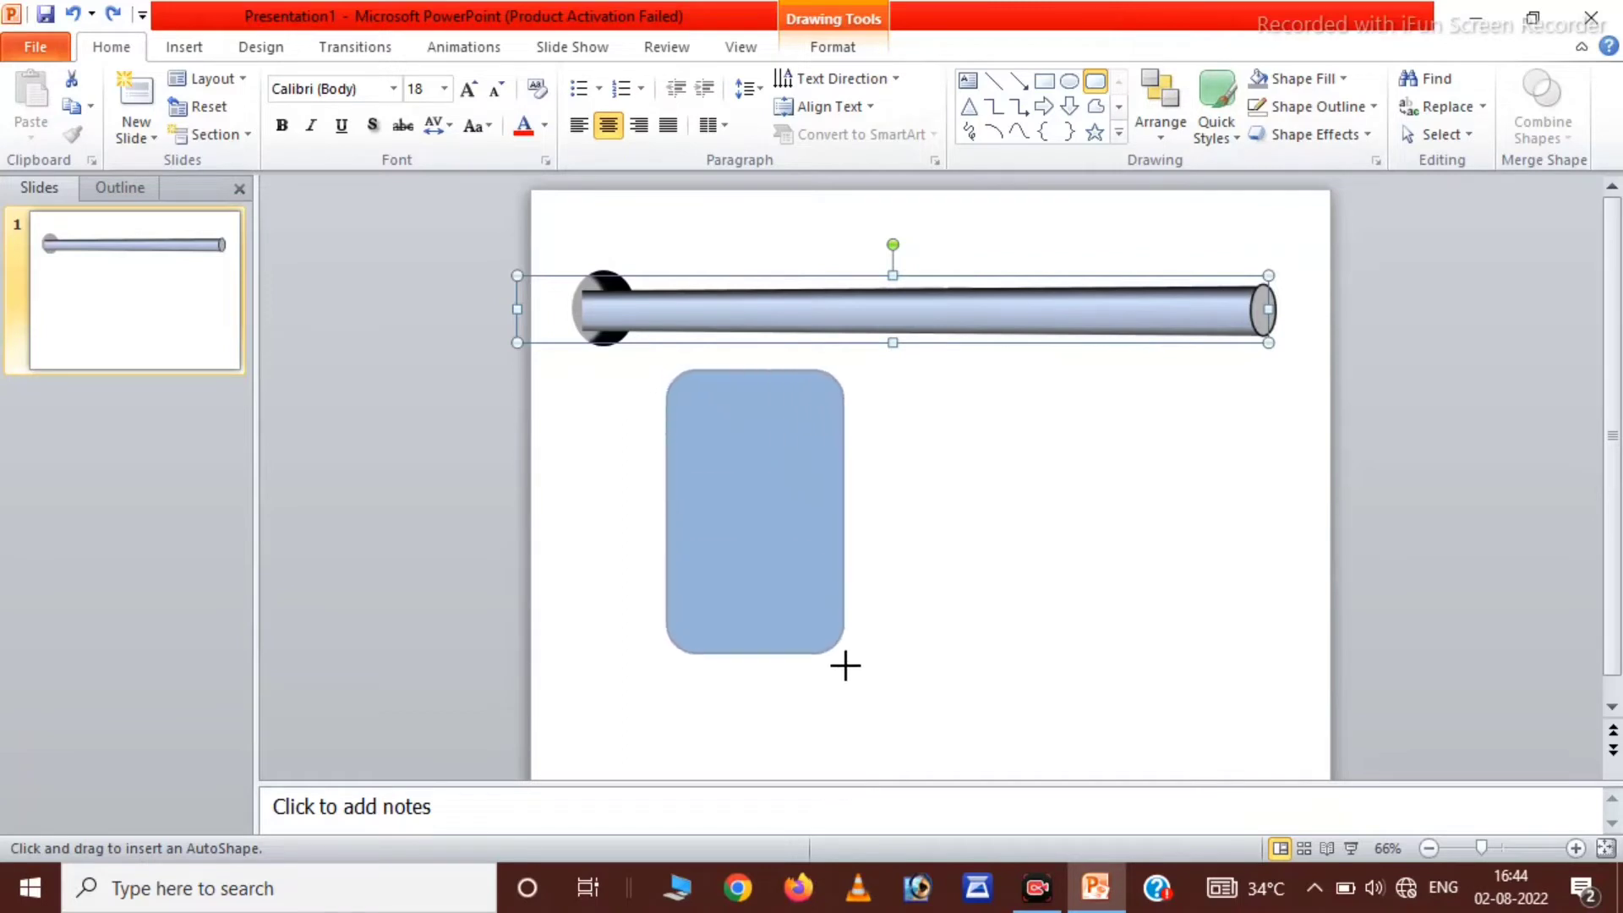
pyautogui.moveTo(690, 392); pyautogui.dragTo(845, 743)
pyautogui.scroll(4, 830, 710)
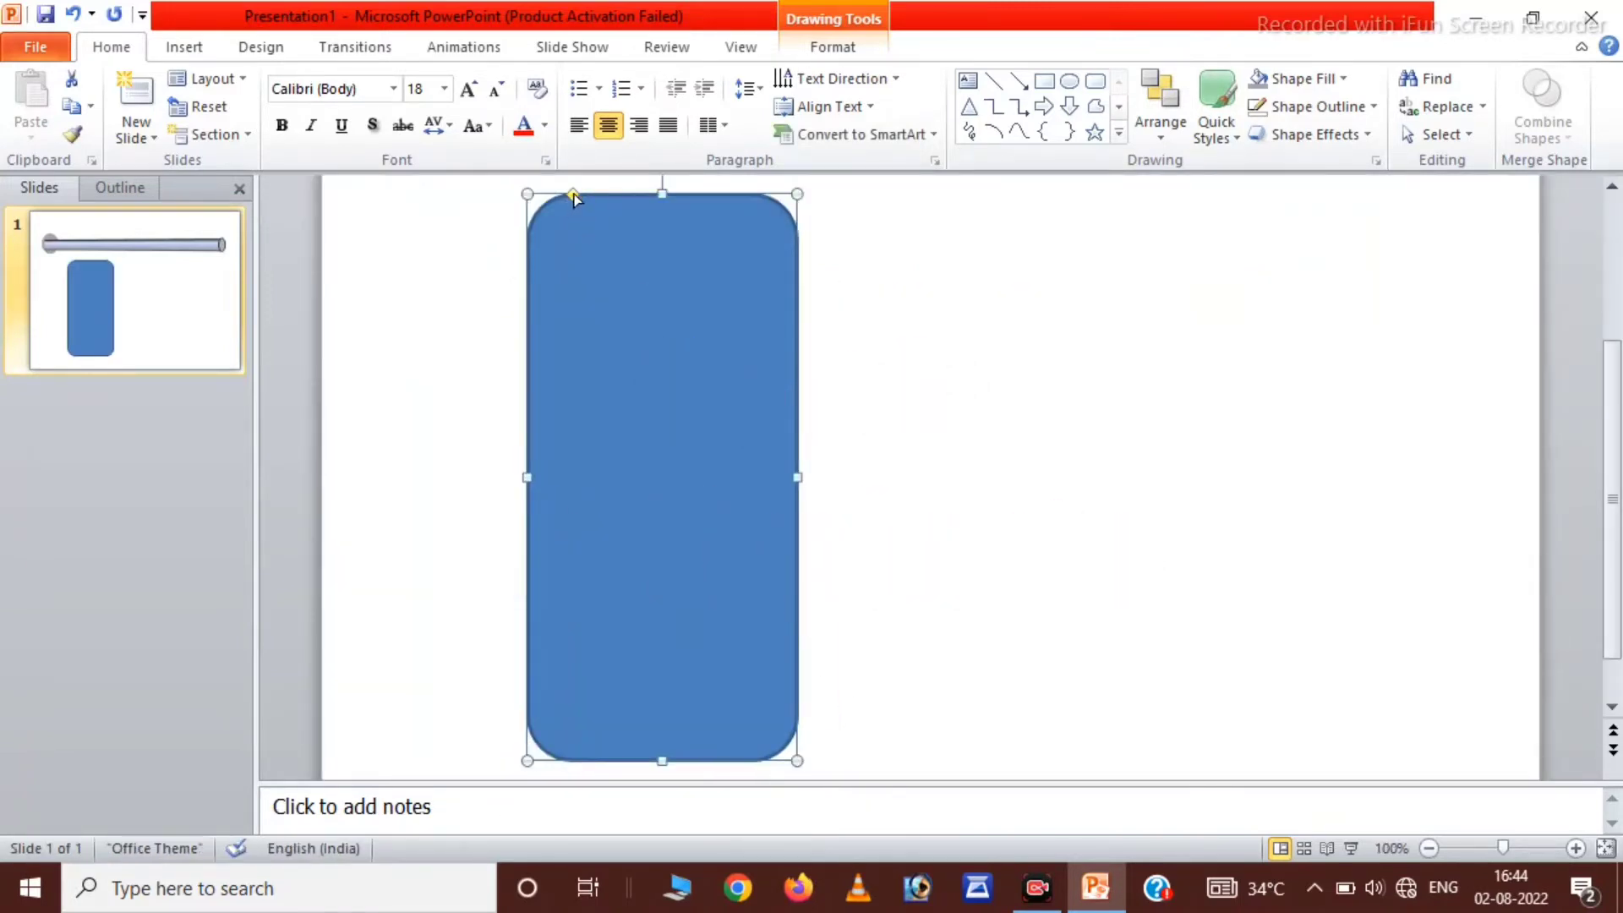
pyautogui.moveTo(554, 195); pyautogui.dragTo(553, 195)
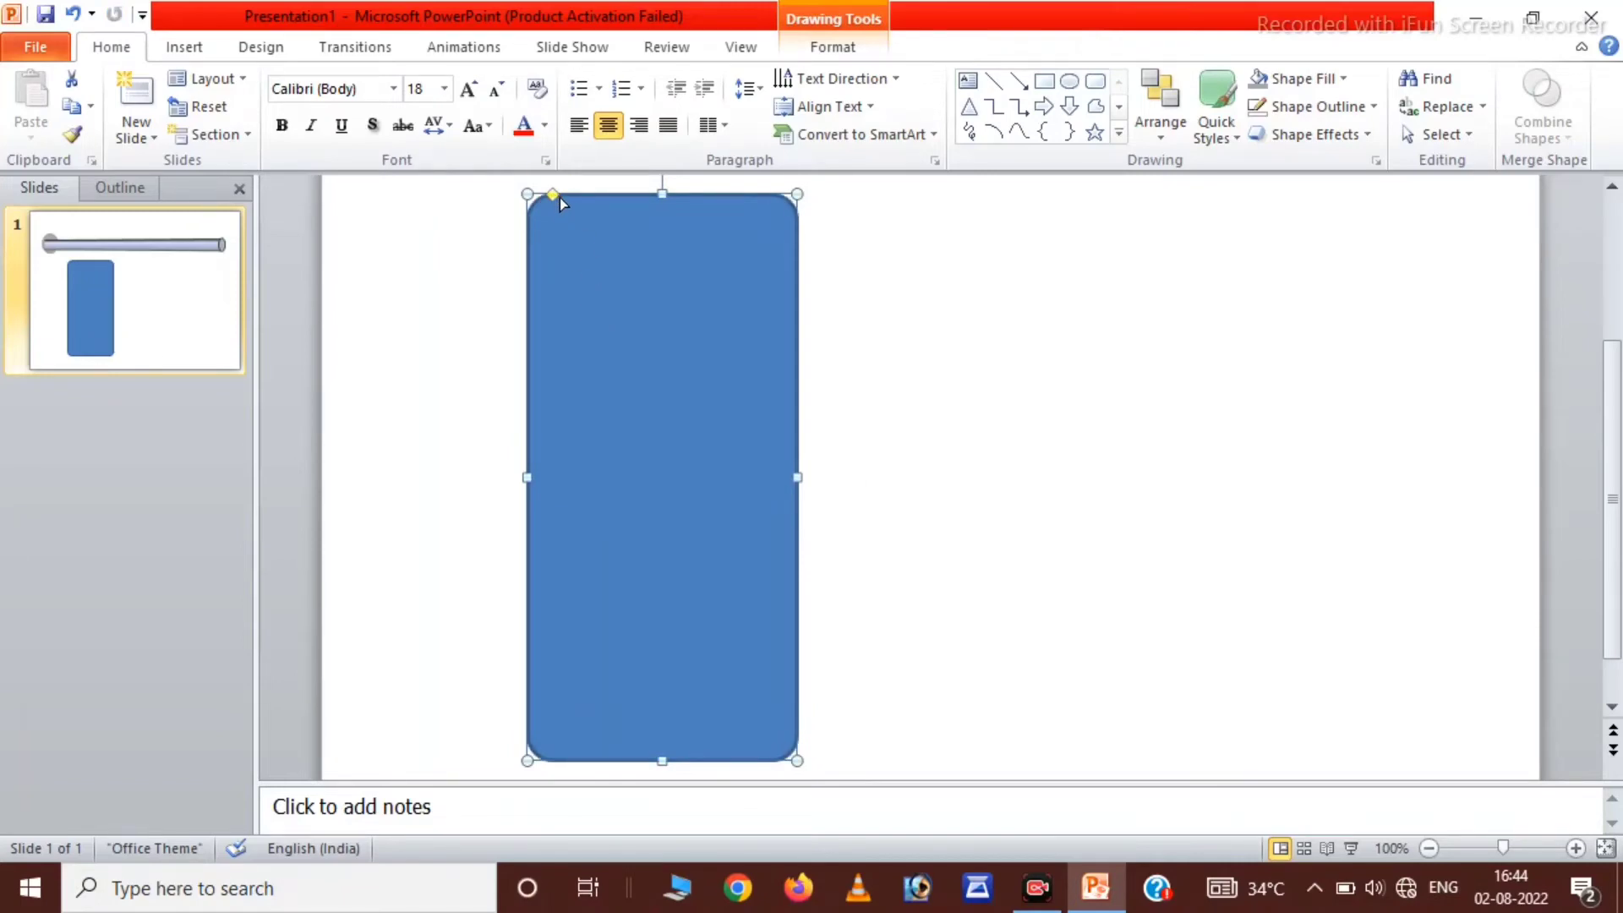
pyautogui.moveTo(559, 197)
pyautogui.mouseDown()
pyautogui.moveTo(615, 280)
pyautogui.moveTo(810, 307)
pyautogui.mouseUp()
# Step: Lengthen the right copy, then Shape Subtract it from the left rounded rectangle
pyautogui.scroll(-2, 810, 307)
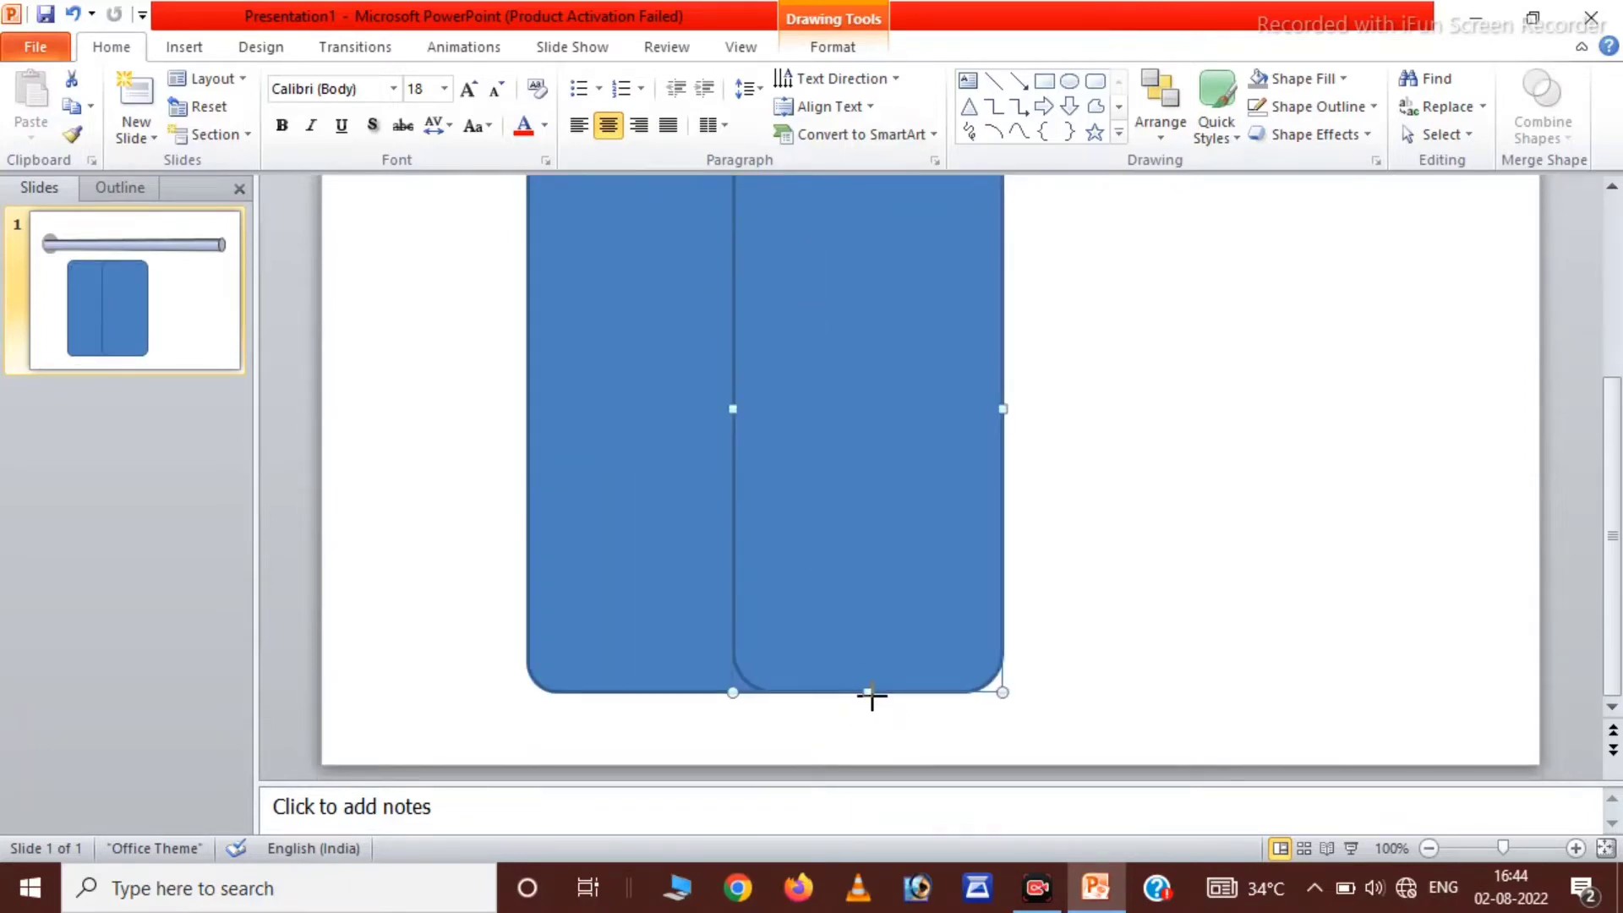
pyautogui.moveTo(871, 694); pyautogui.dragTo(869, 720)
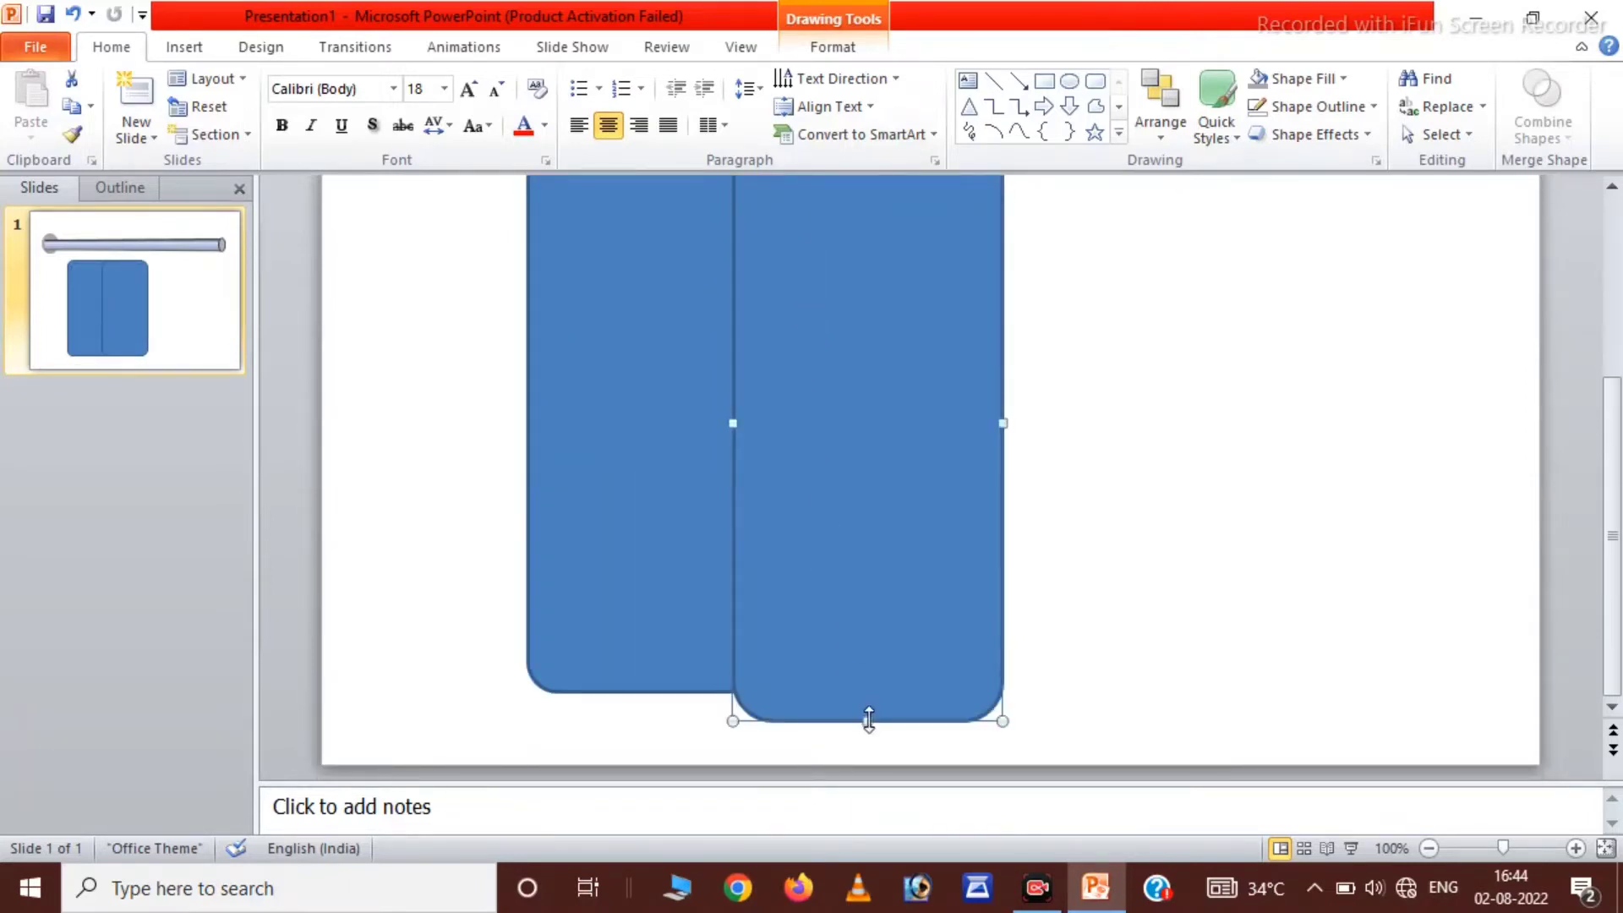
pyautogui.click(352, 373)
pyautogui.click(652, 377)
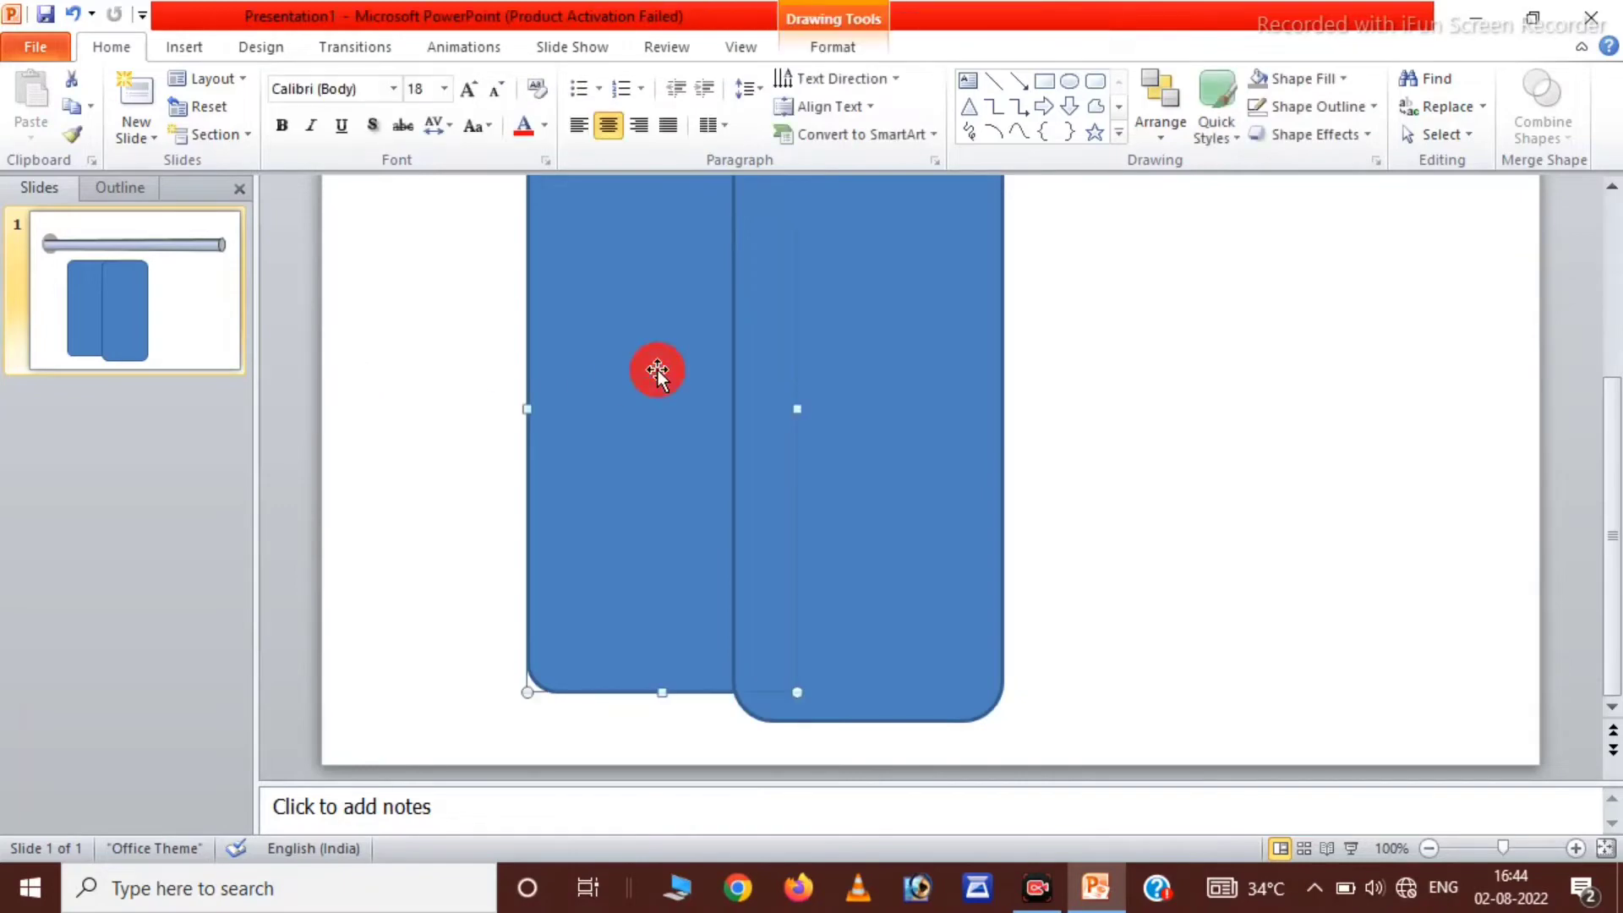
pyautogui.keyDown('shift'); pyautogui.click(883, 342); pyautogui.keyUp('shift')
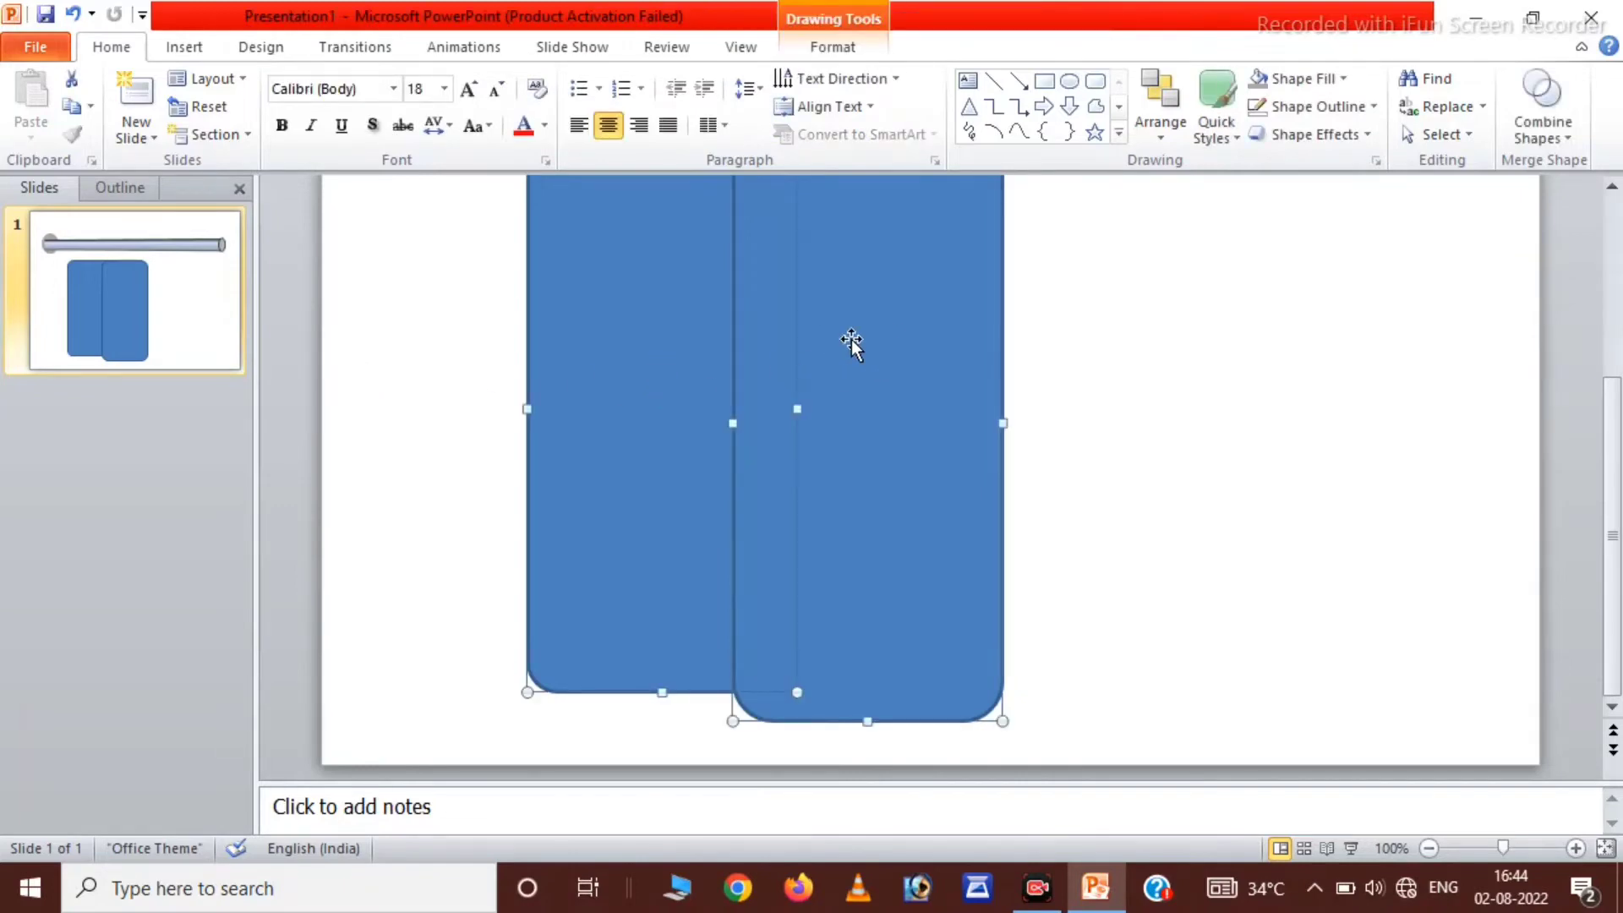
pyautogui.click(1544, 114)
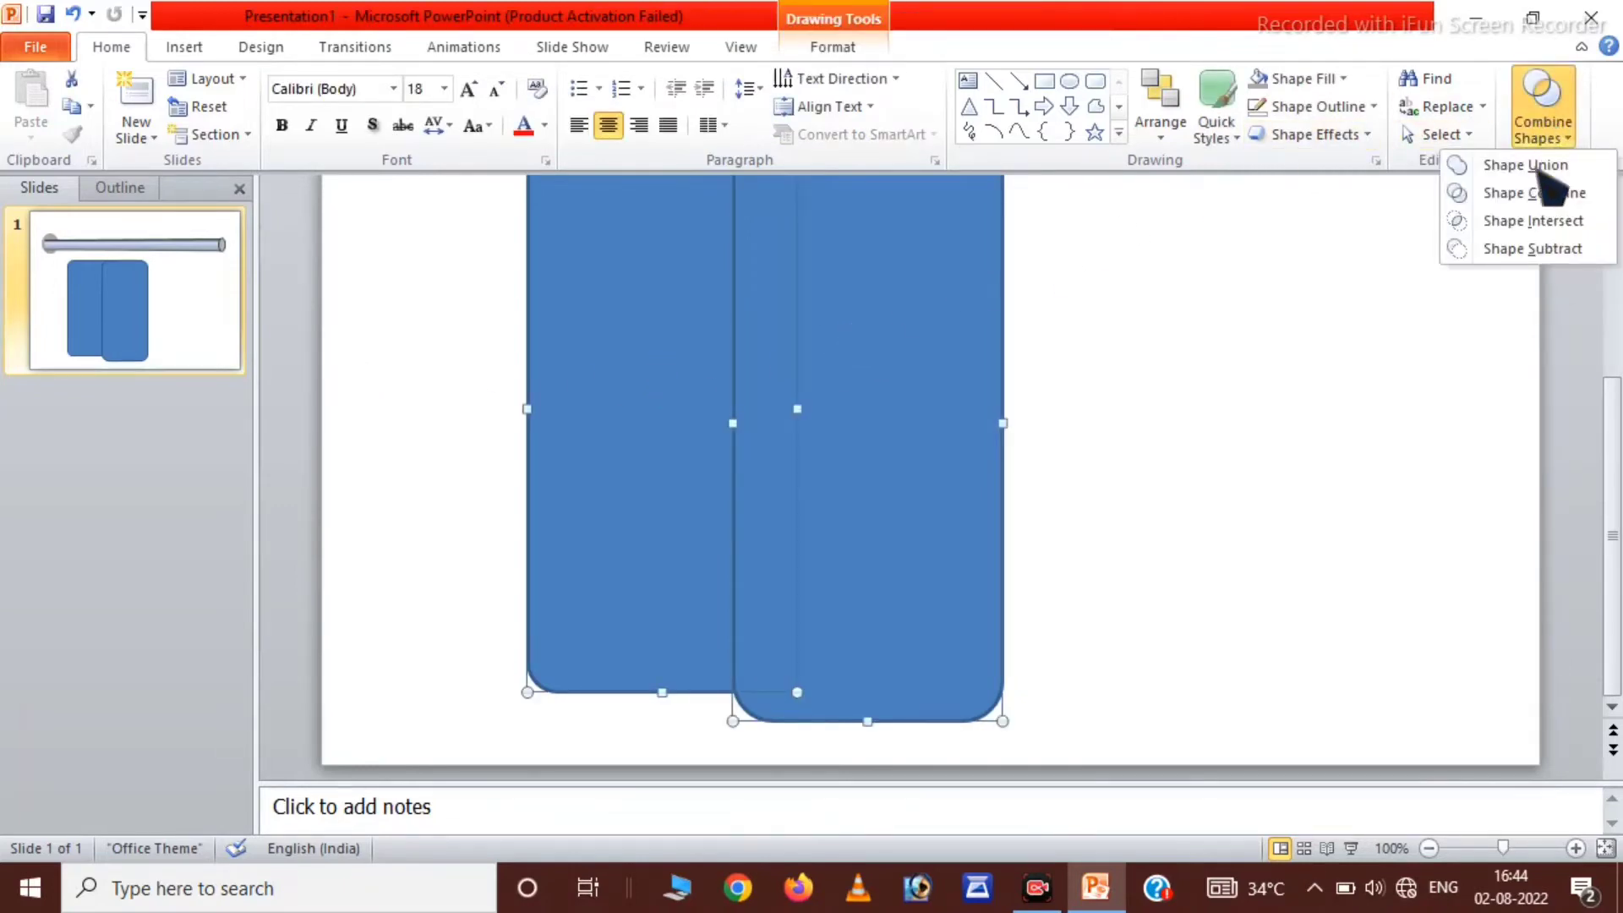
pyautogui.click(1547, 250)
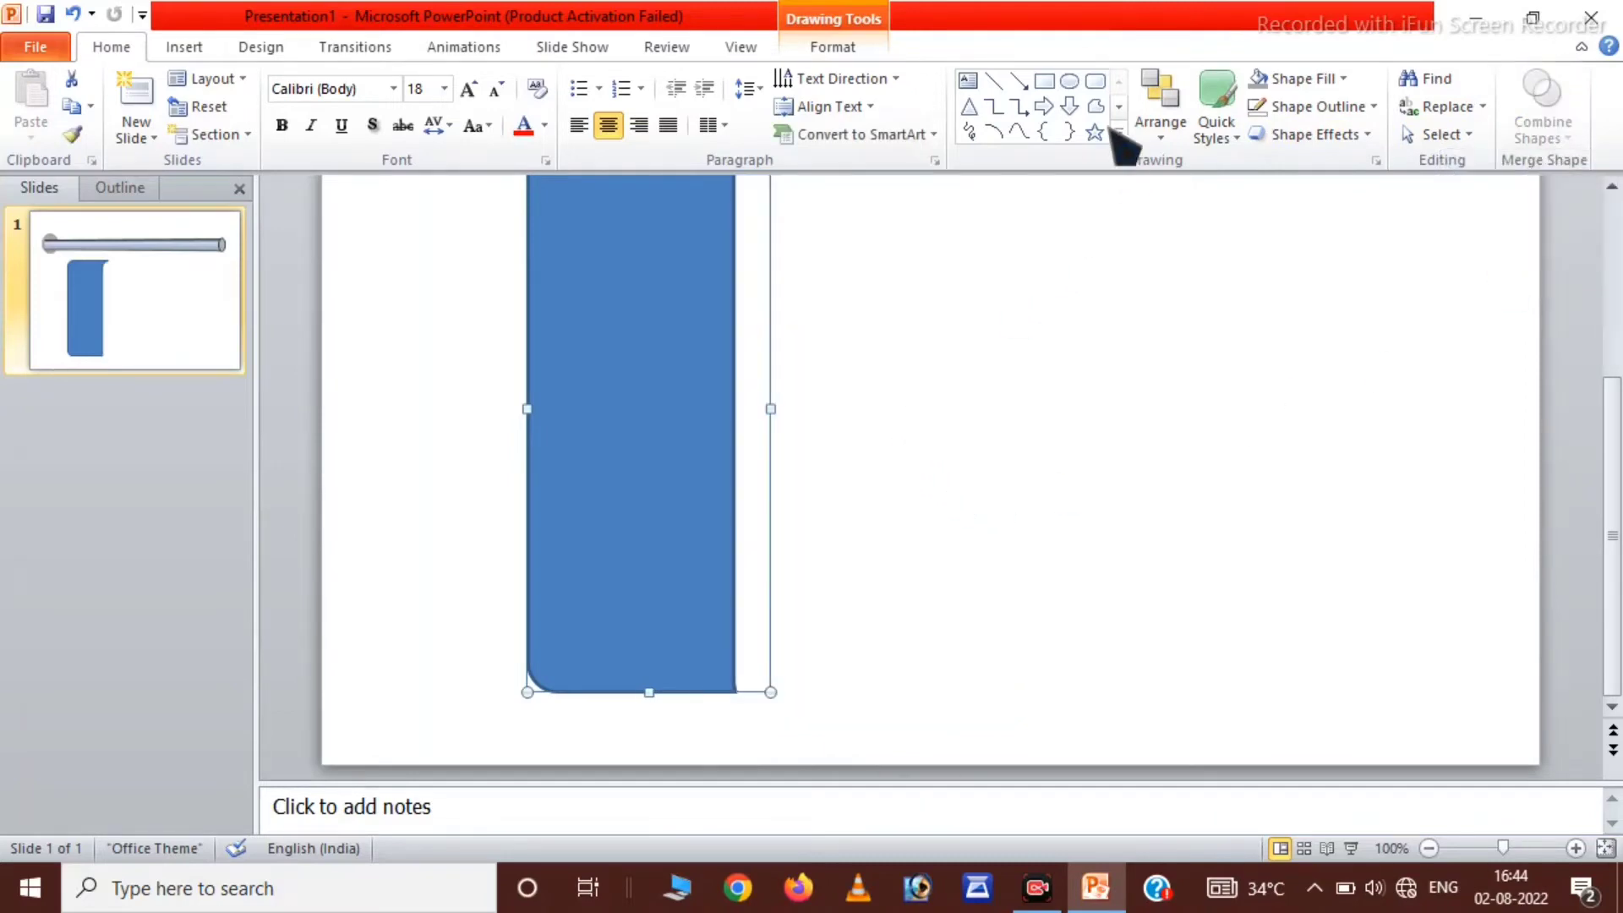
# Step: Draw a rectangle across the strip's base and subtract it to square off the bottom
pyautogui.click(1045, 82)
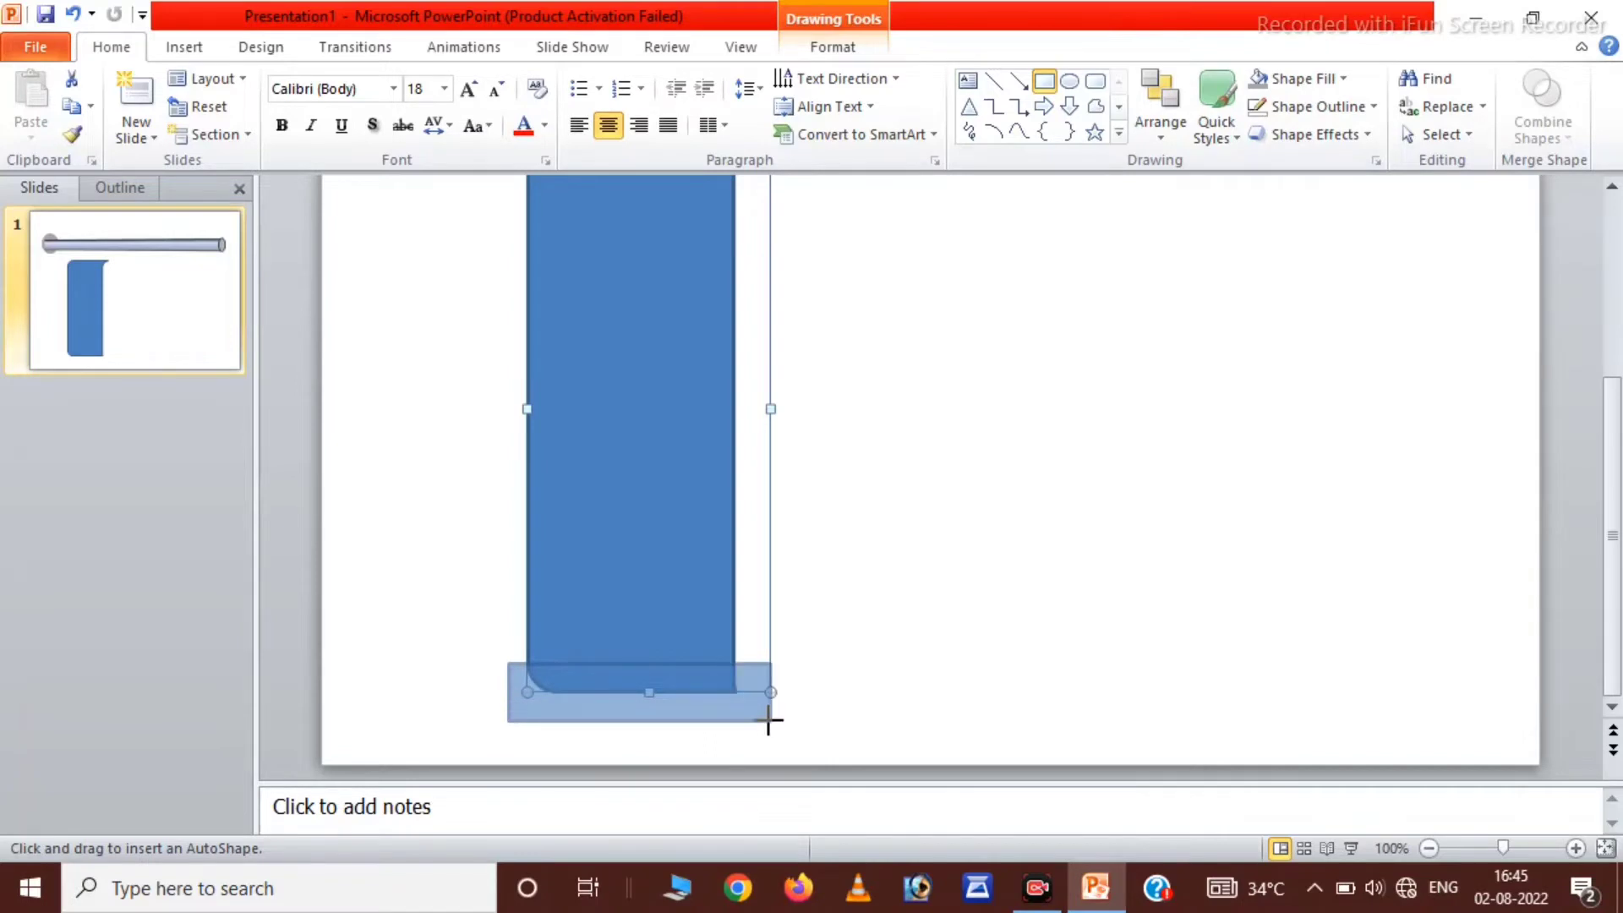
pyautogui.moveTo(563, 673)
pyautogui.mouseDown()
pyautogui.moveTo(769, 720)
pyautogui.moveTo(757, 701)
pyautogui.mouseUp()
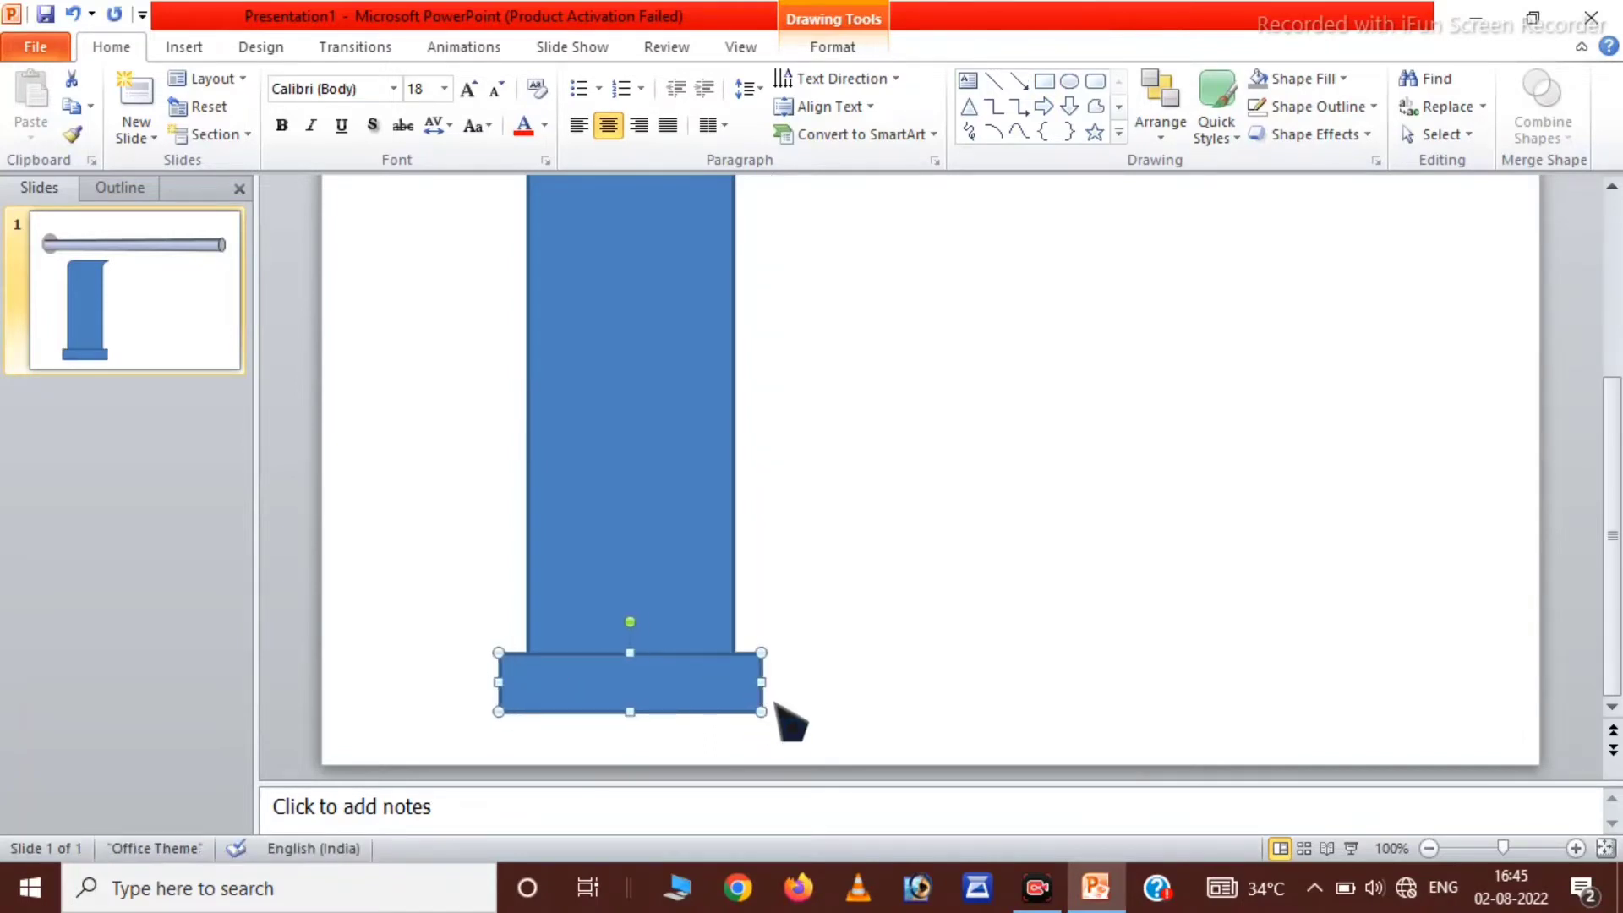
pyautogui.click(874, 434)
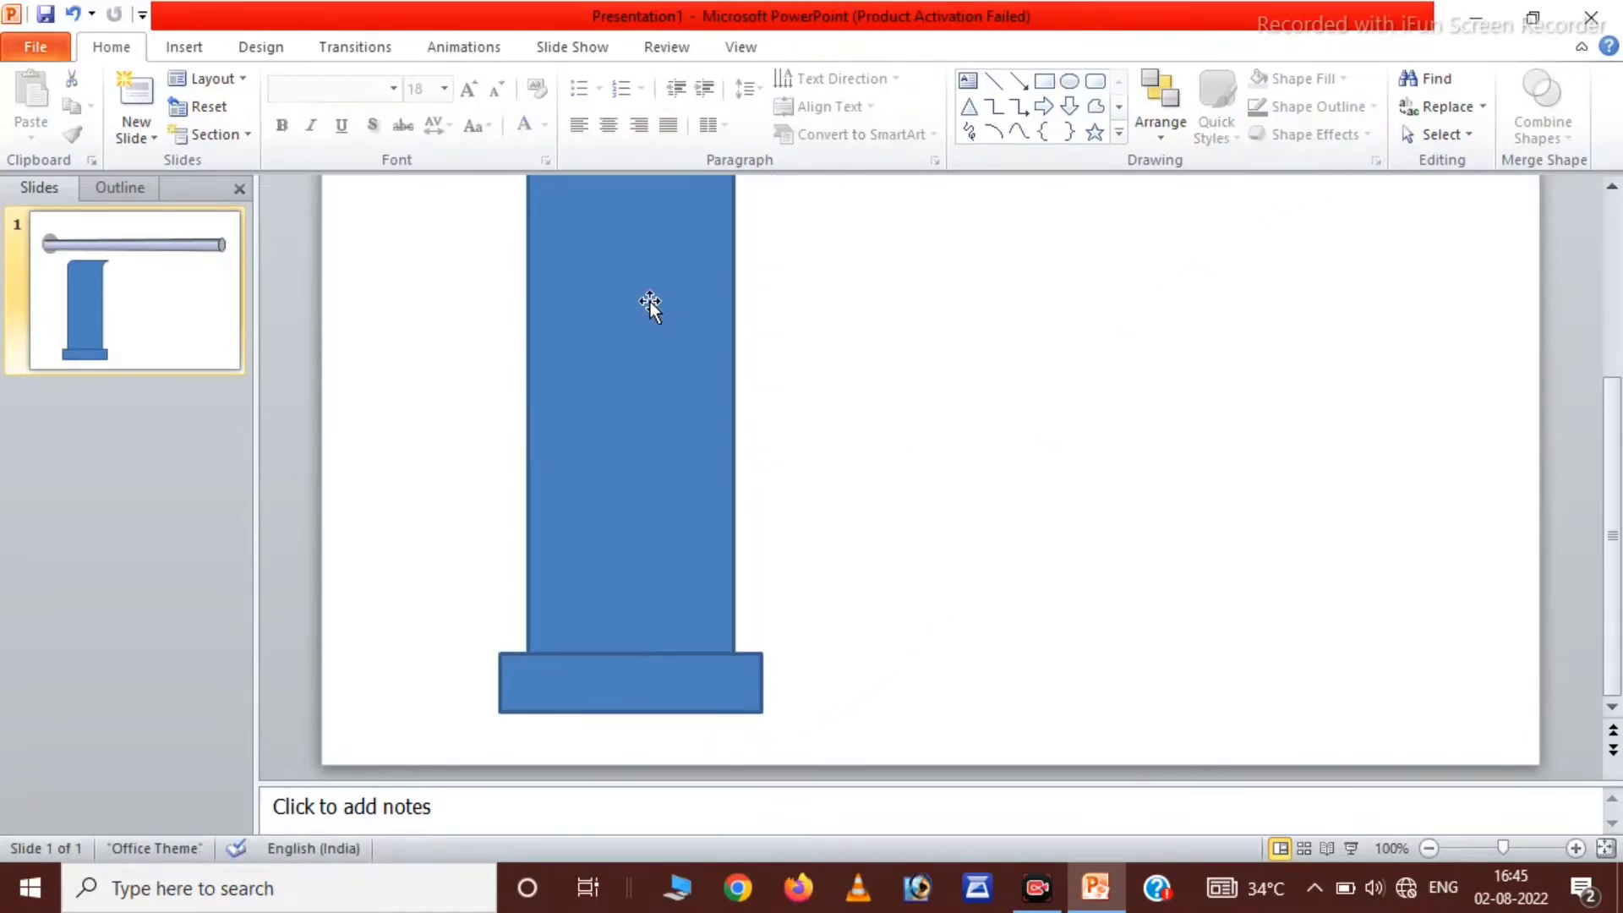
pyautogui.click(651, 302)
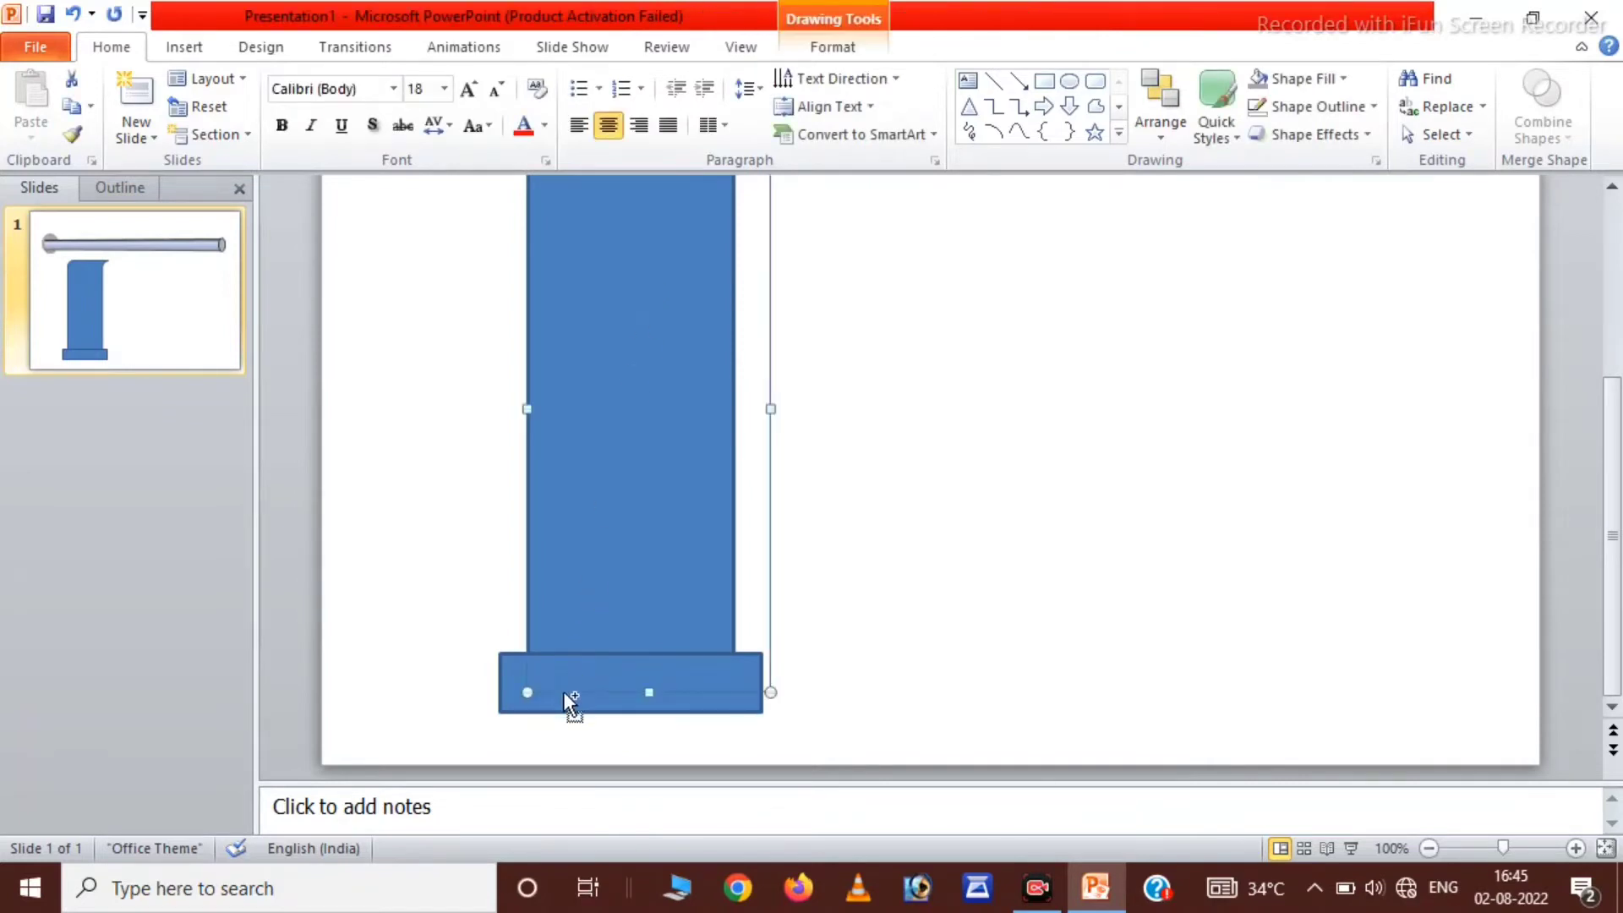
pyautogui.press('Escape')
pyautogui.click(567, 422)
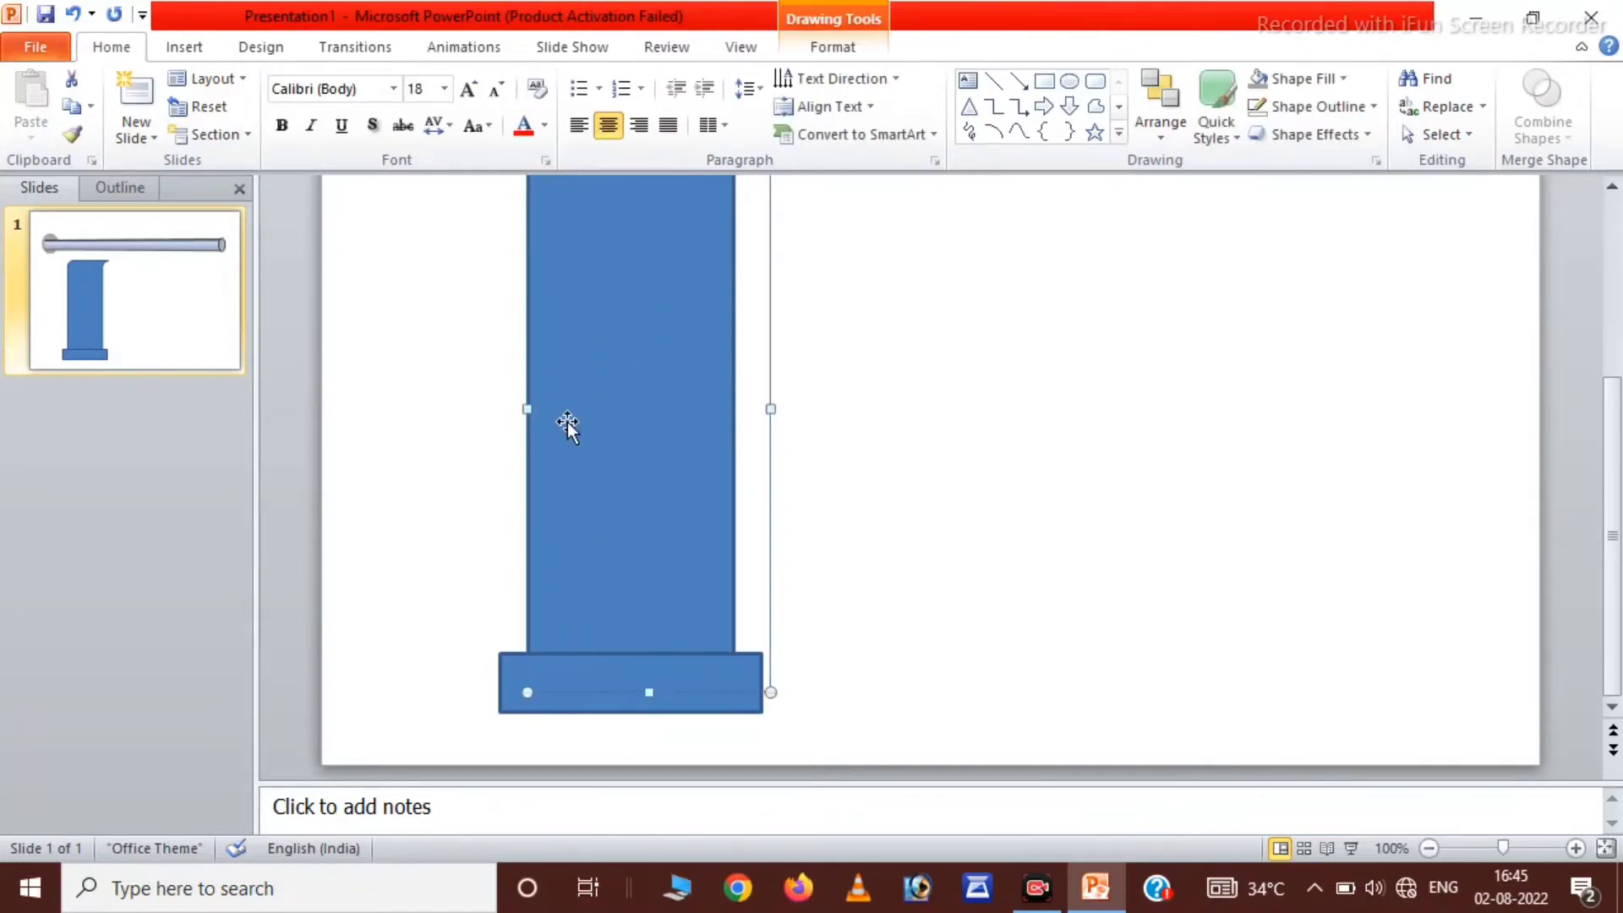
pyautogui.keyDown('shift'); pyautogui.click(507, 693); pyautogui.keyUp('shift')
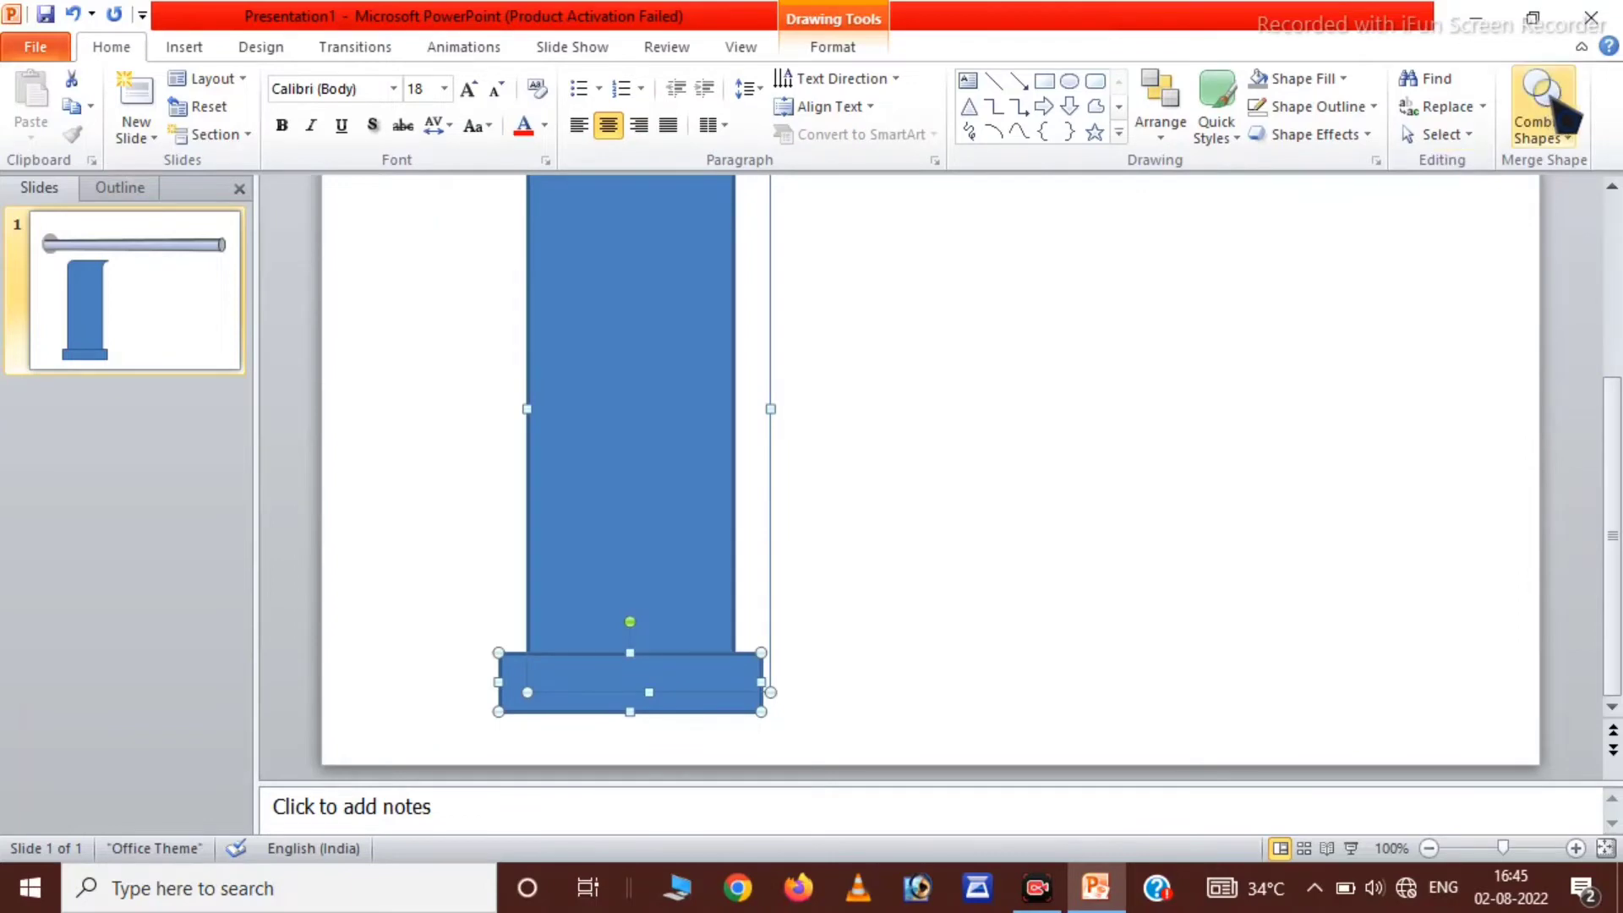
pyautogui.click(1543, 127)
pyautogui.click(1529, 251)
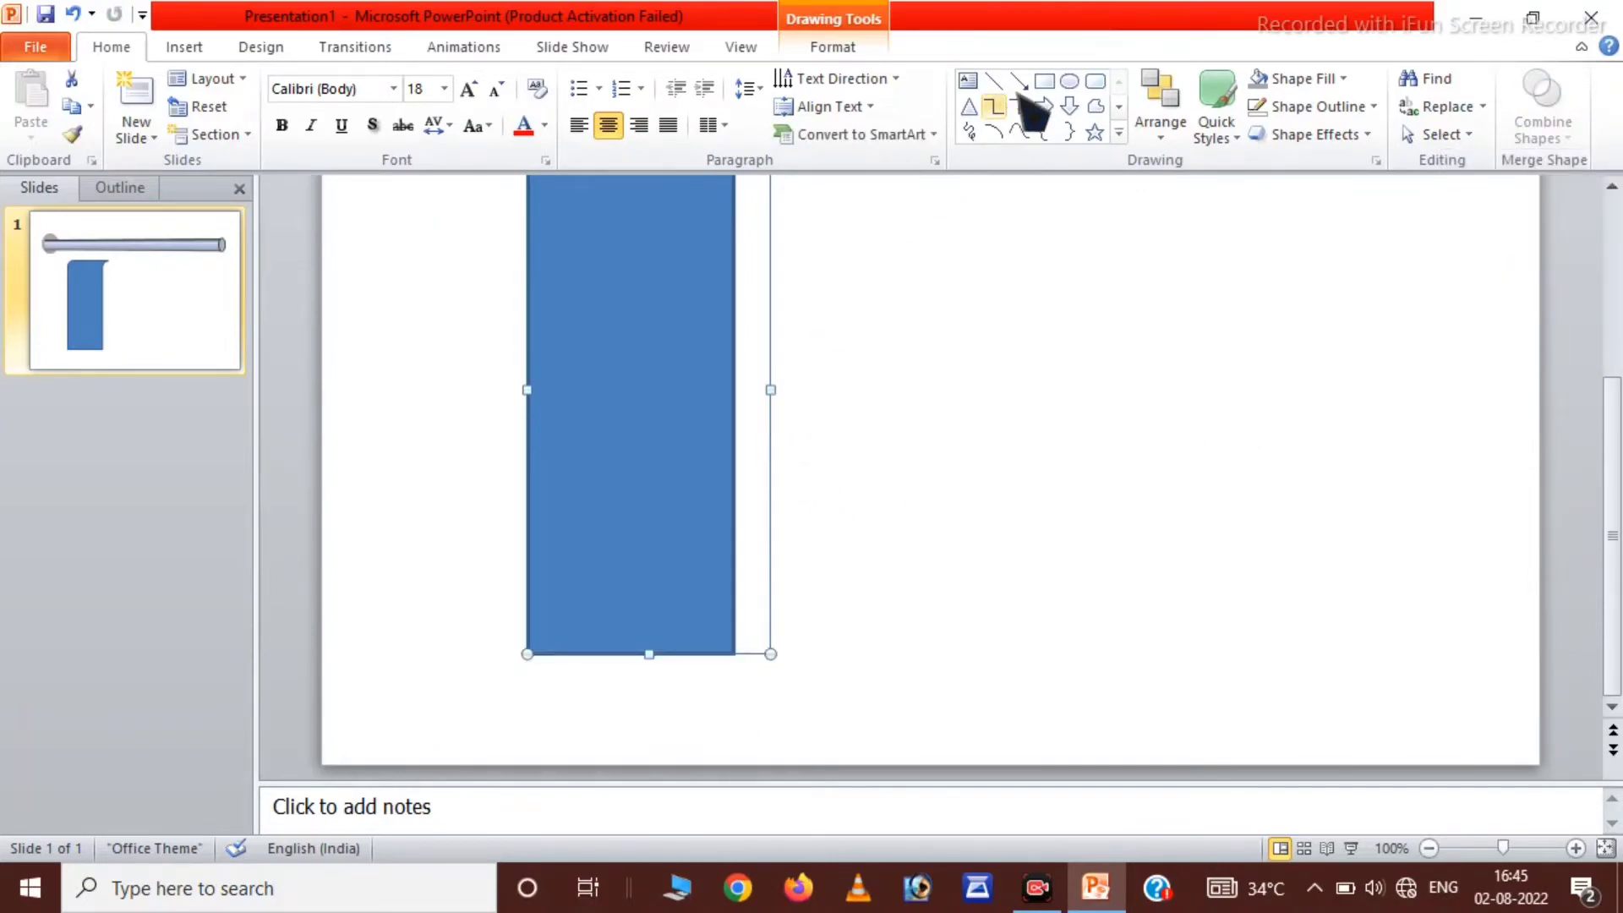
# Step: Draw a triangle at the strip's base and subtract it to cut a V-notch tail
pyautogui.click(974, 108)
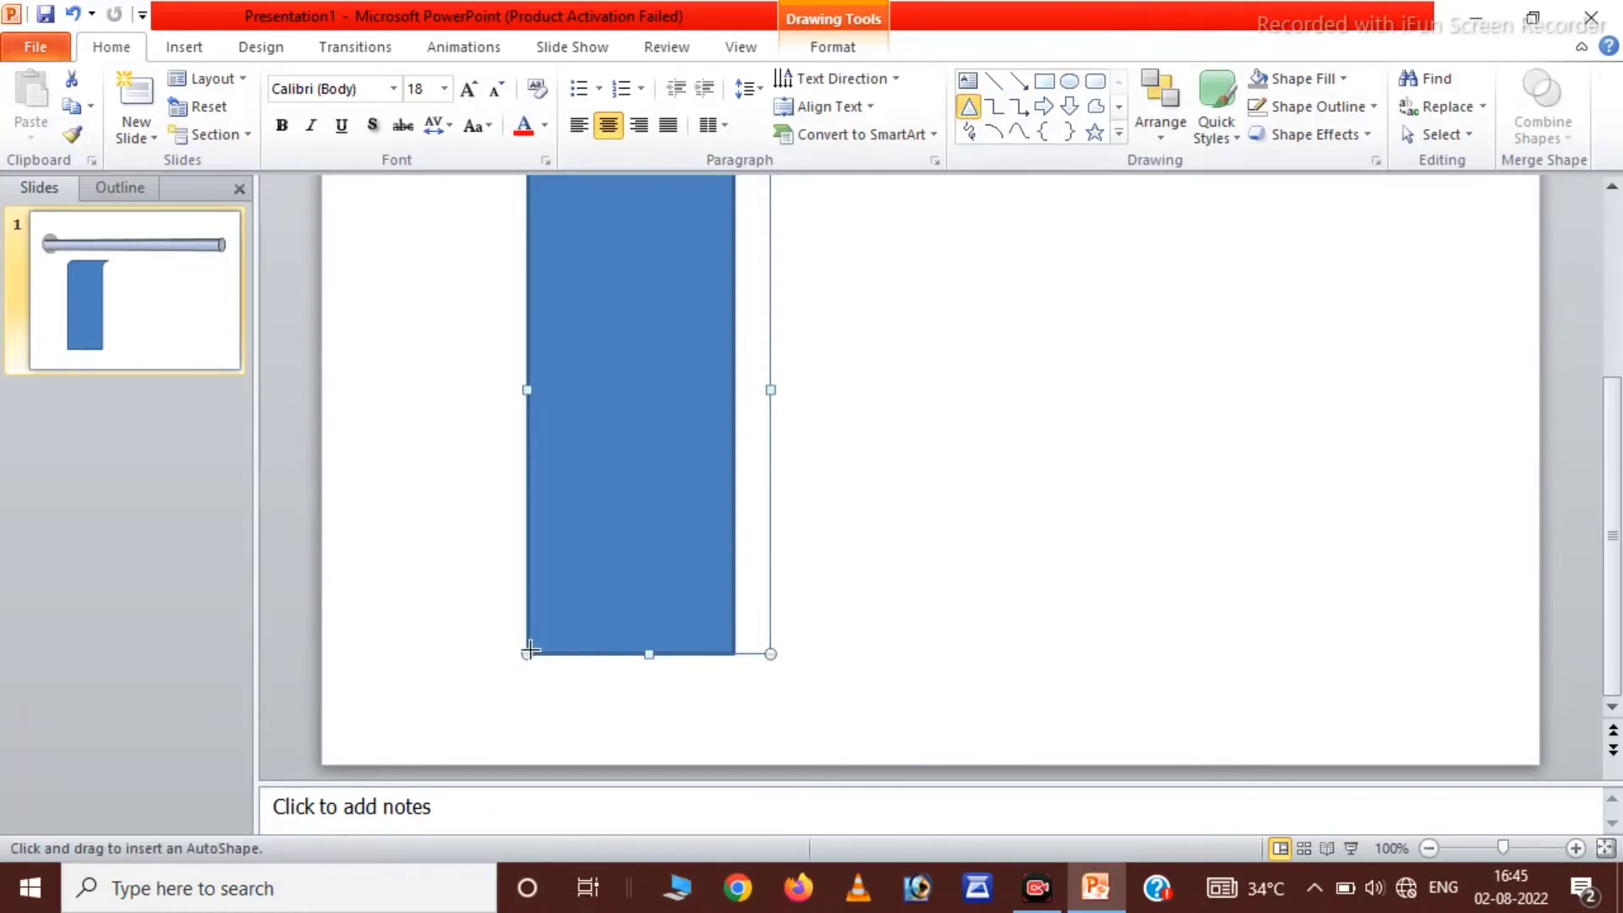
pyautogui.moveTo(650, 554); pyautogui.dragTo(727, 517)
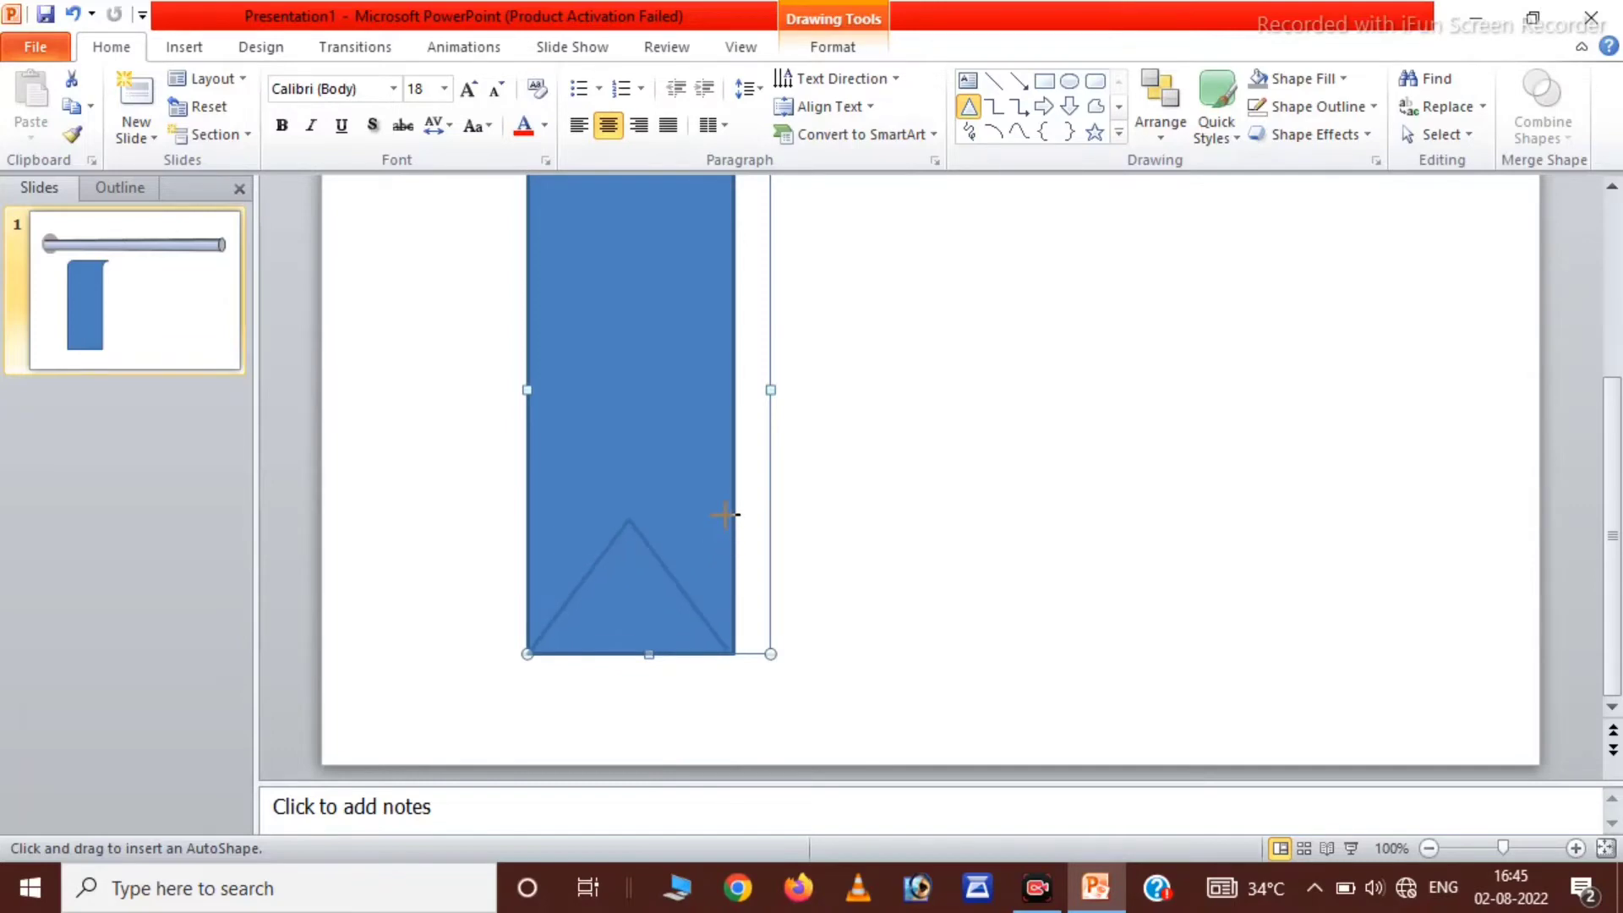
pyautogui.moveTo(723, 514); pyautogui.dragTo(729, 518)
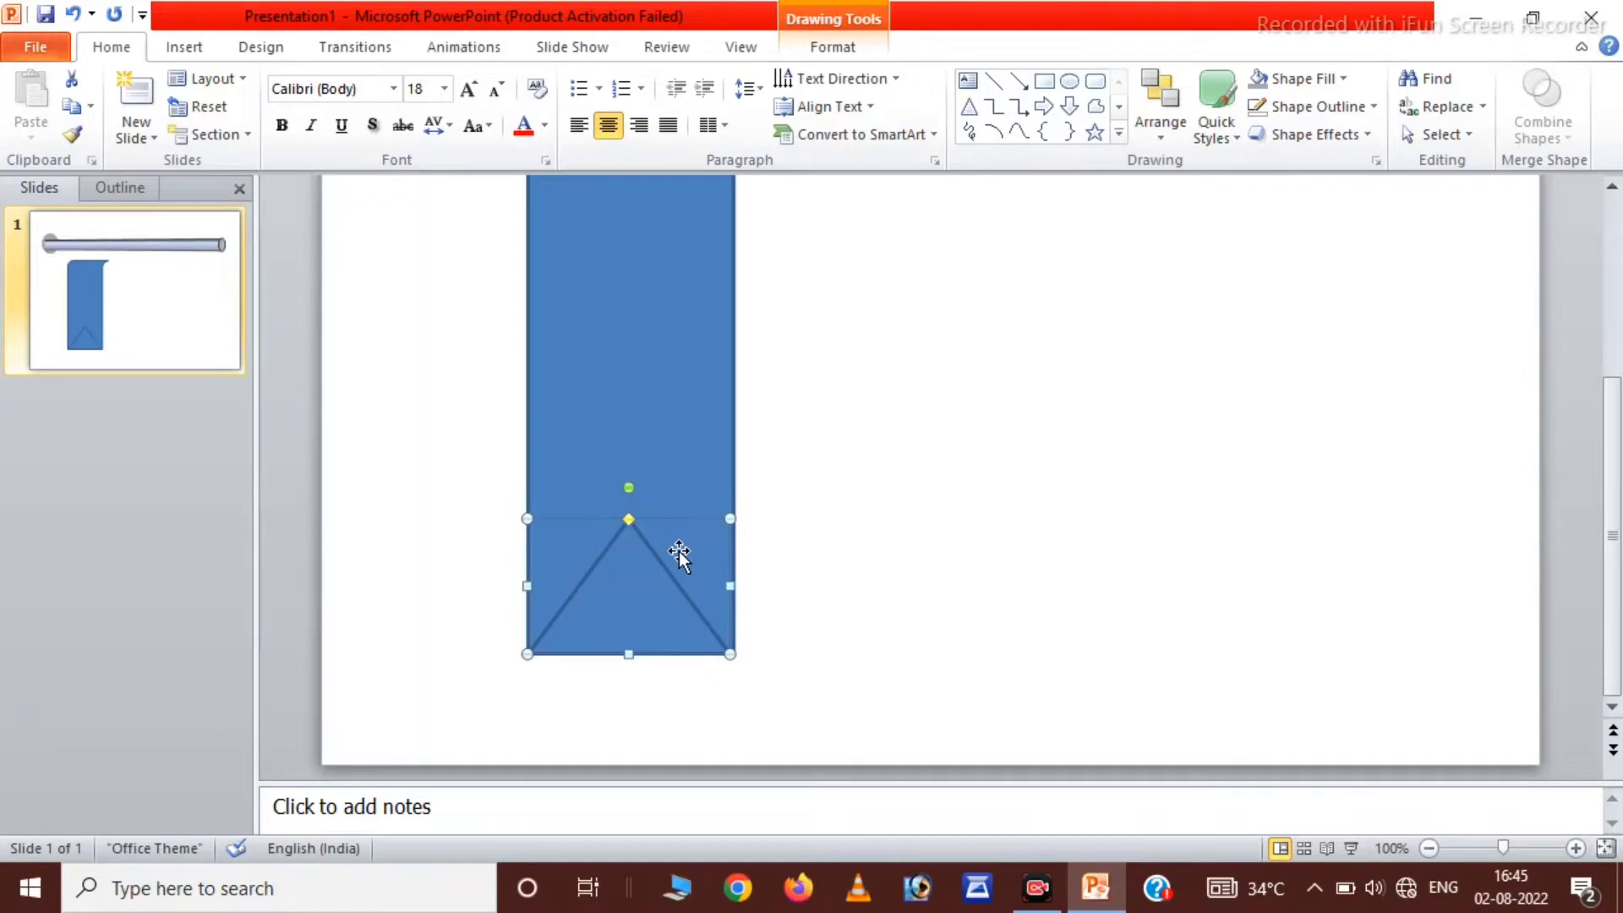
pyautogui.click(830, 298)
pyautogui.click(643, 264)
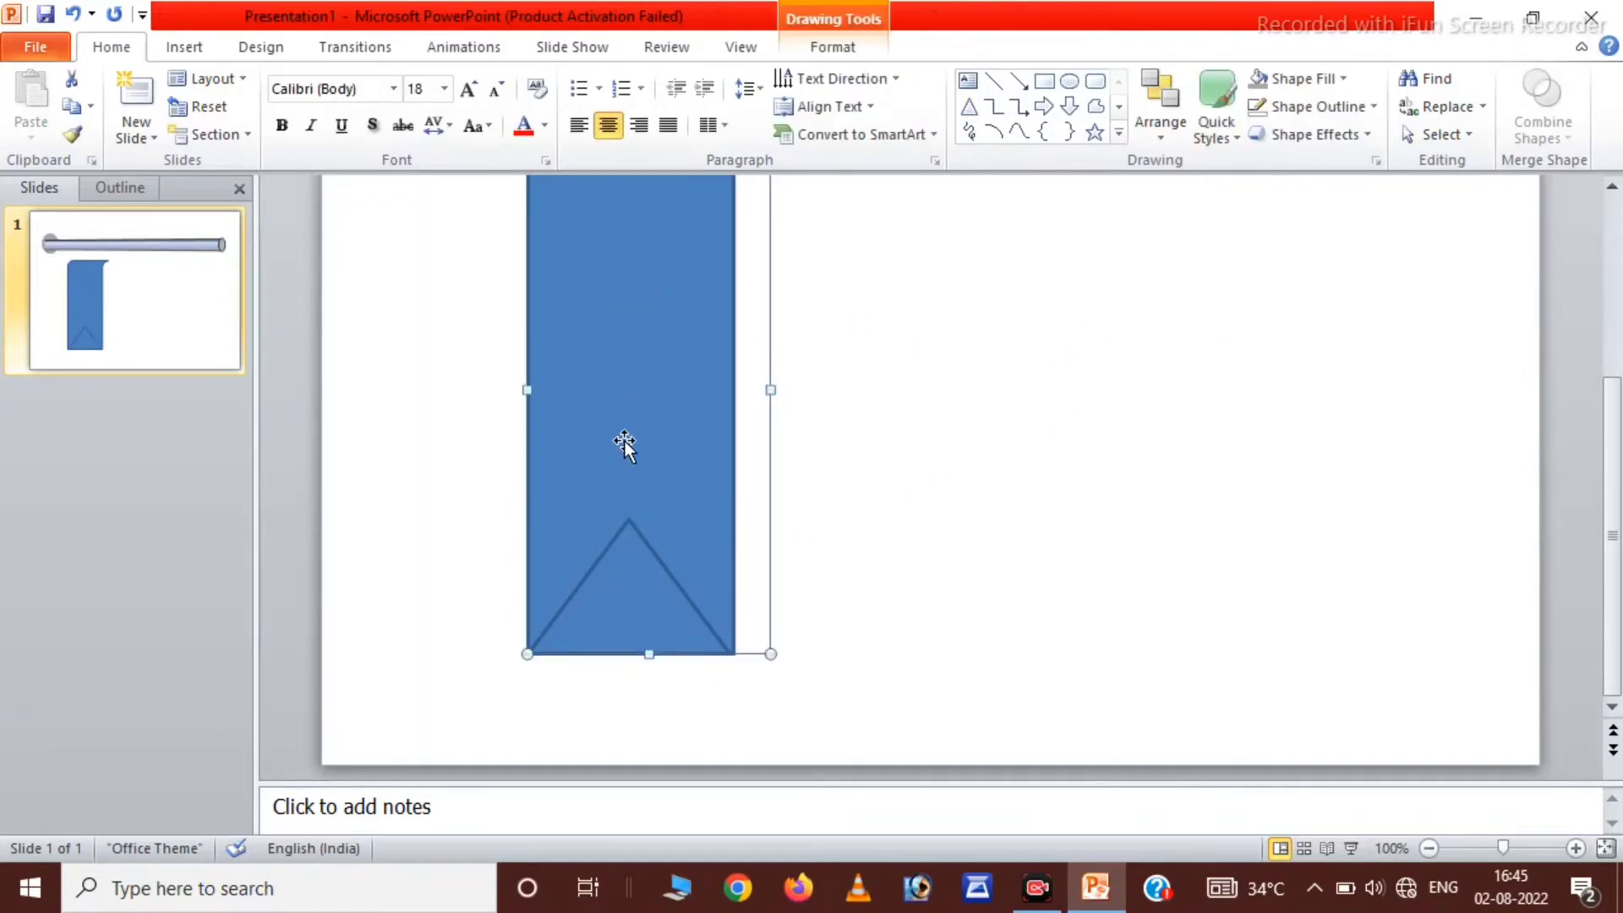
pyautogui.keyDown('shift'); pyautogui.click(630, 595); pyautogui.keyUp('shift')
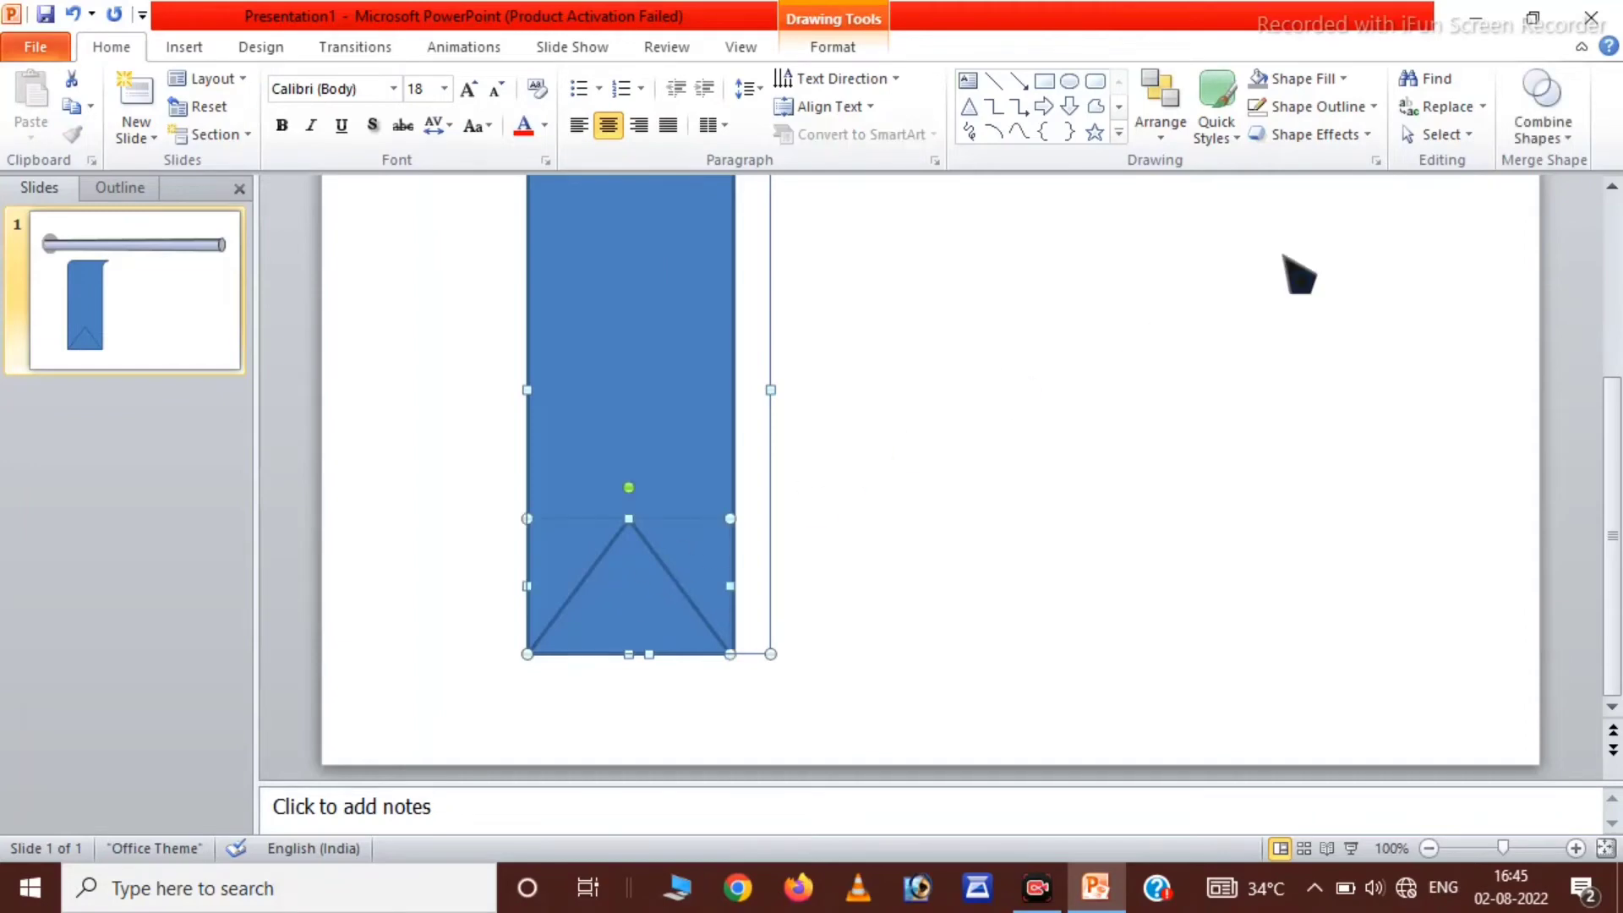
pyautogui.click(1545, 123)
pyautogui.click(1532, 248)
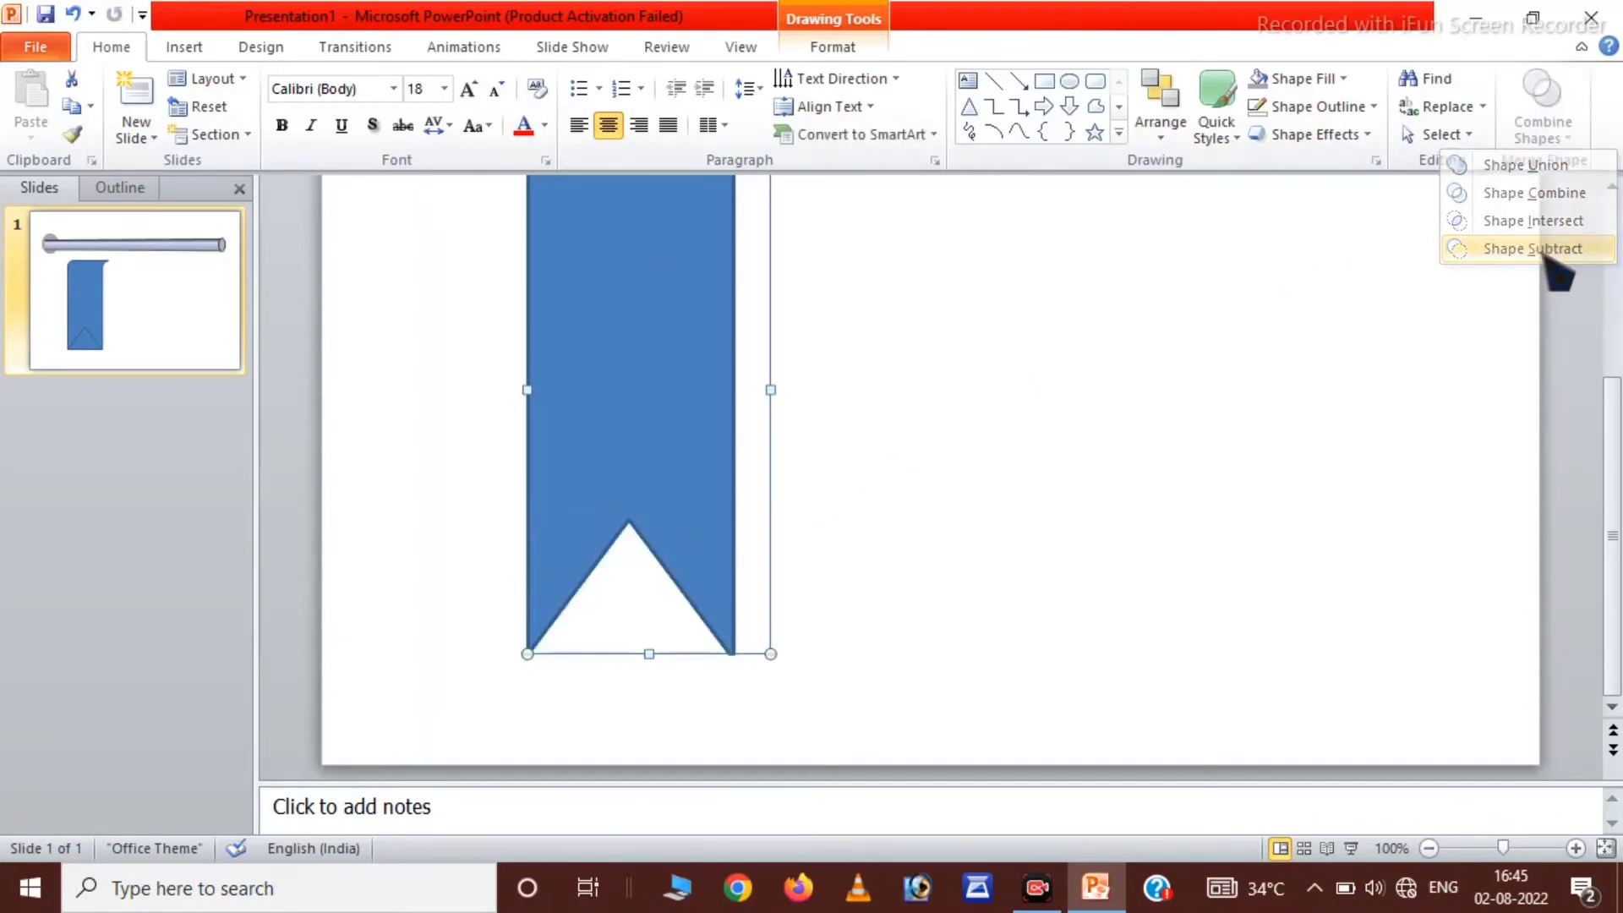
pyautogui.click(1539, 249)
# Step: Move the ribbon up over the pipe, give it No Outline, and stretch it to 12.38 cm tall
pyautogui.scroll(-3, 883, 483)
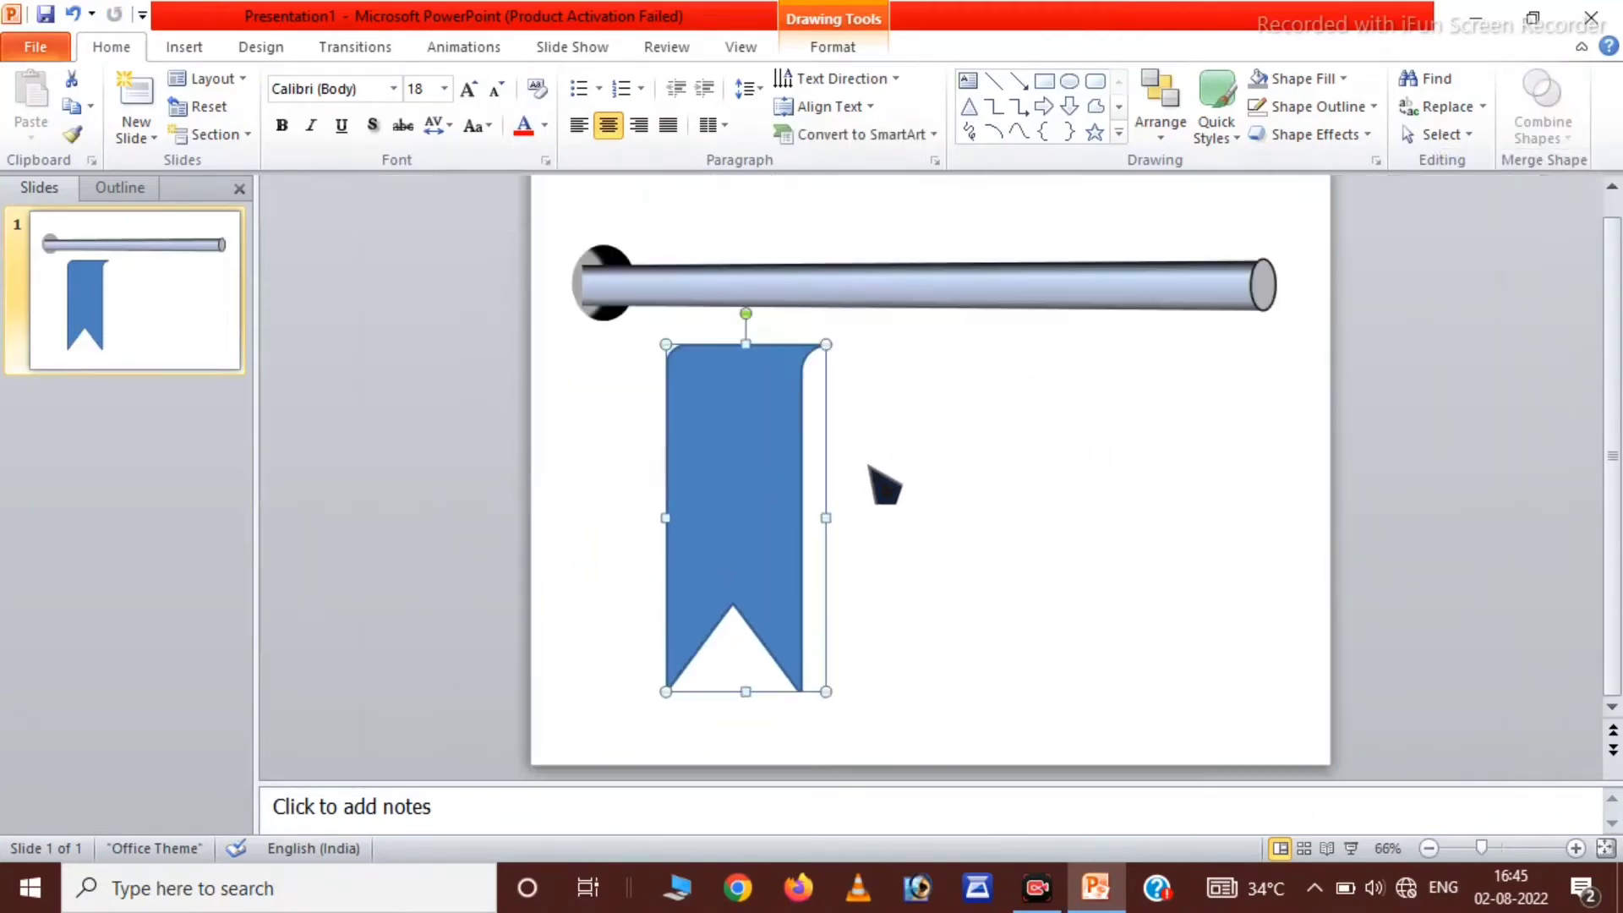
pyautogui.moveTo(737, 504); pyautogui.dragTo(743, 427)
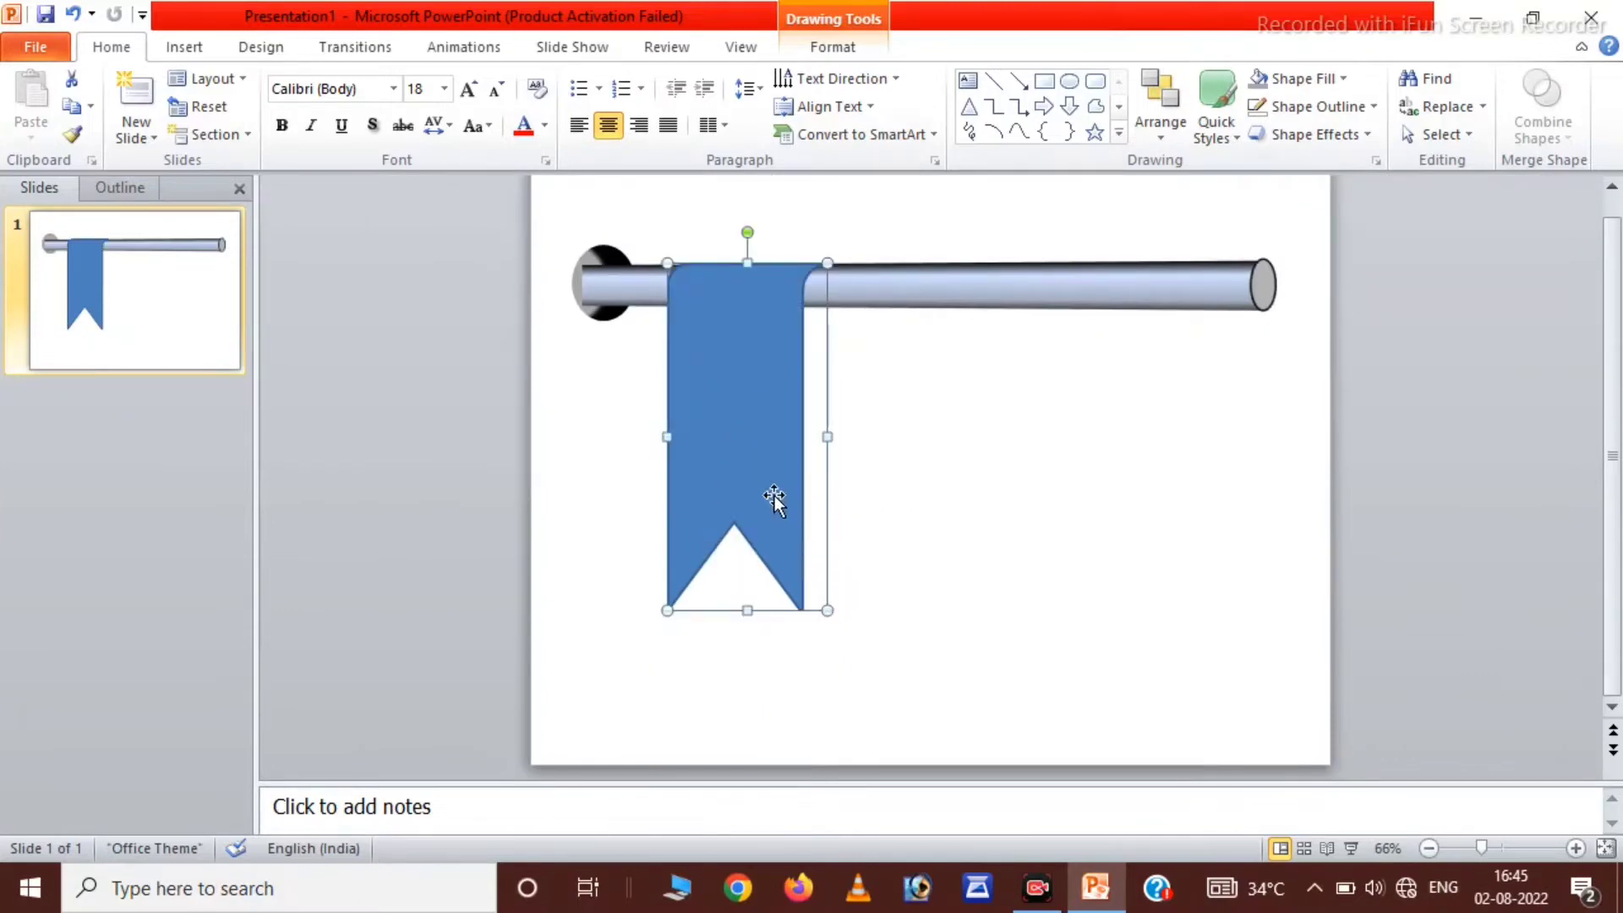
pyautogui.click(833, 46)
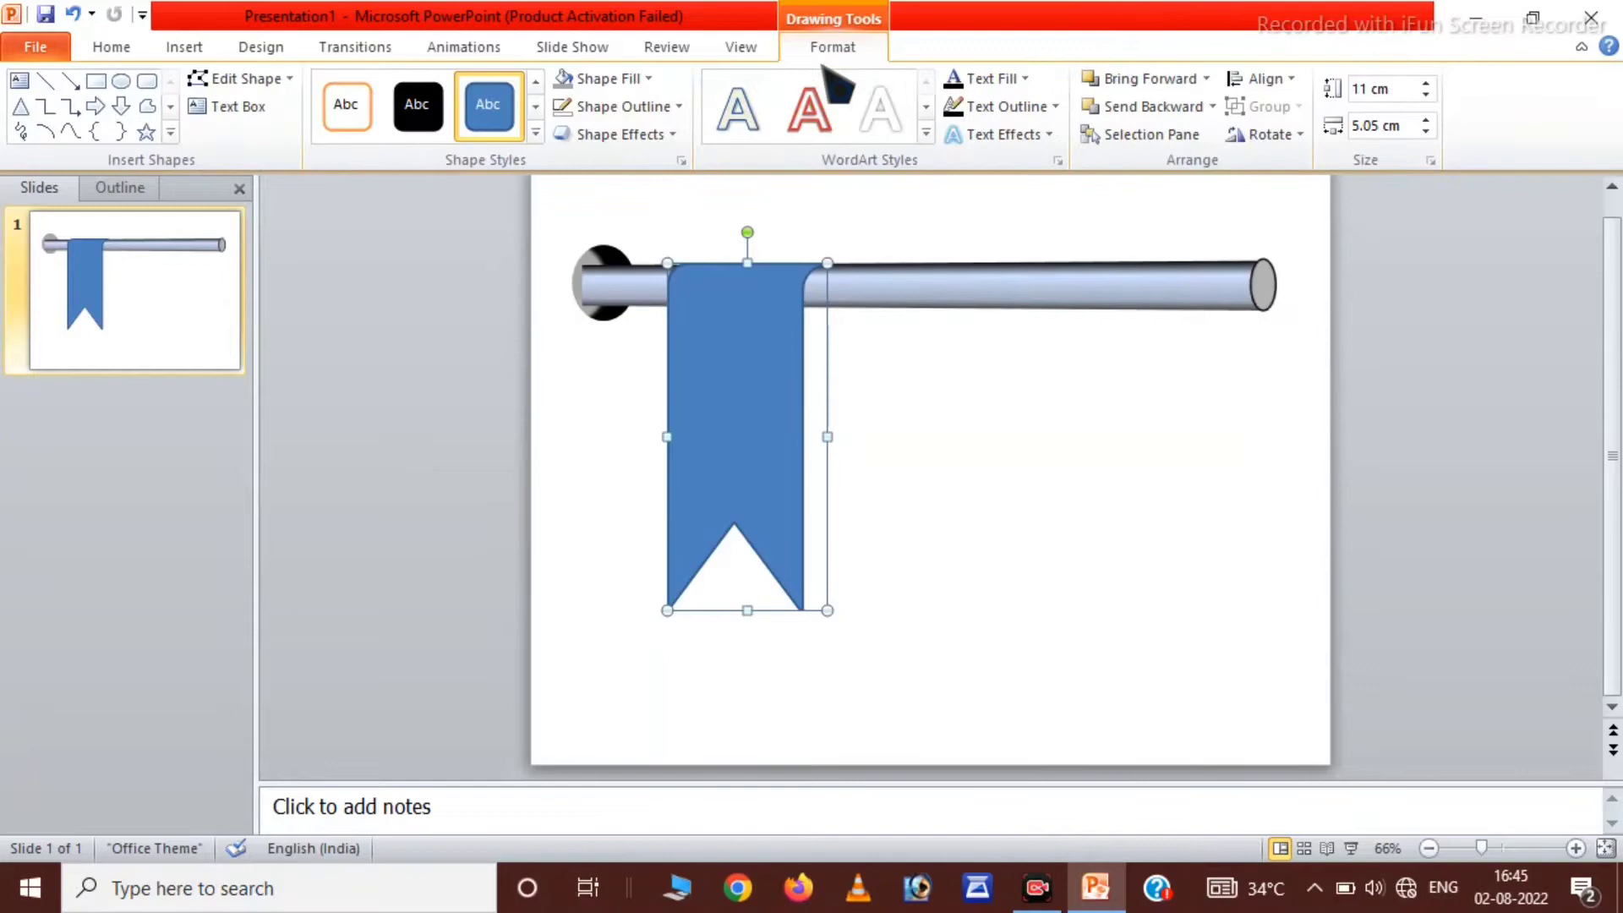
pyautogui.click(672, 109)
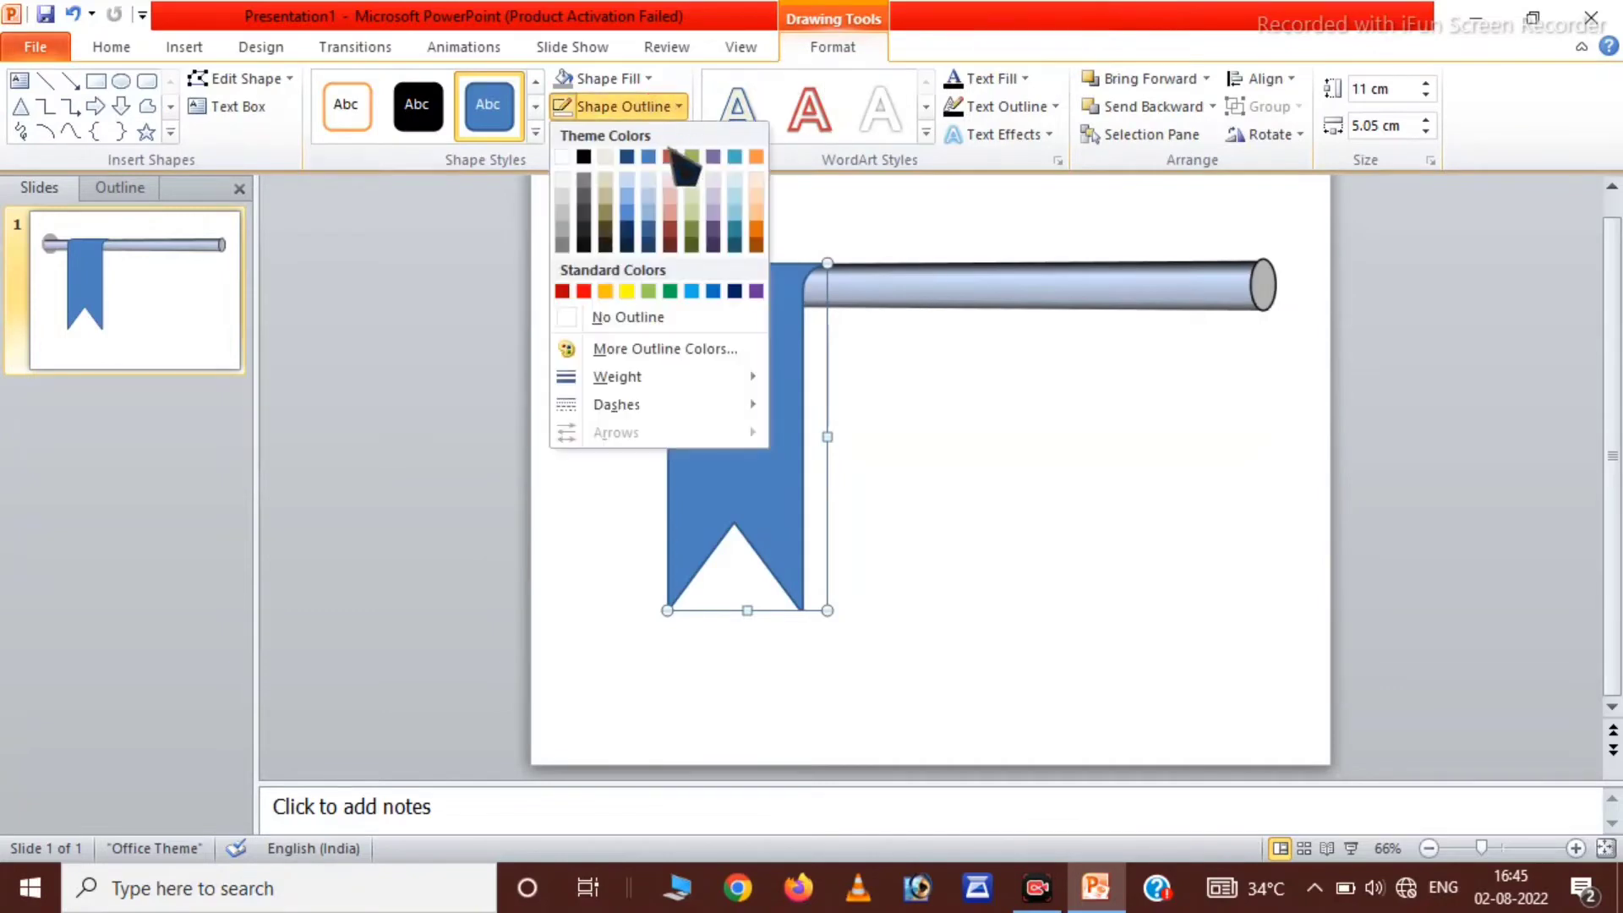
pyautogui.click(652, 318)
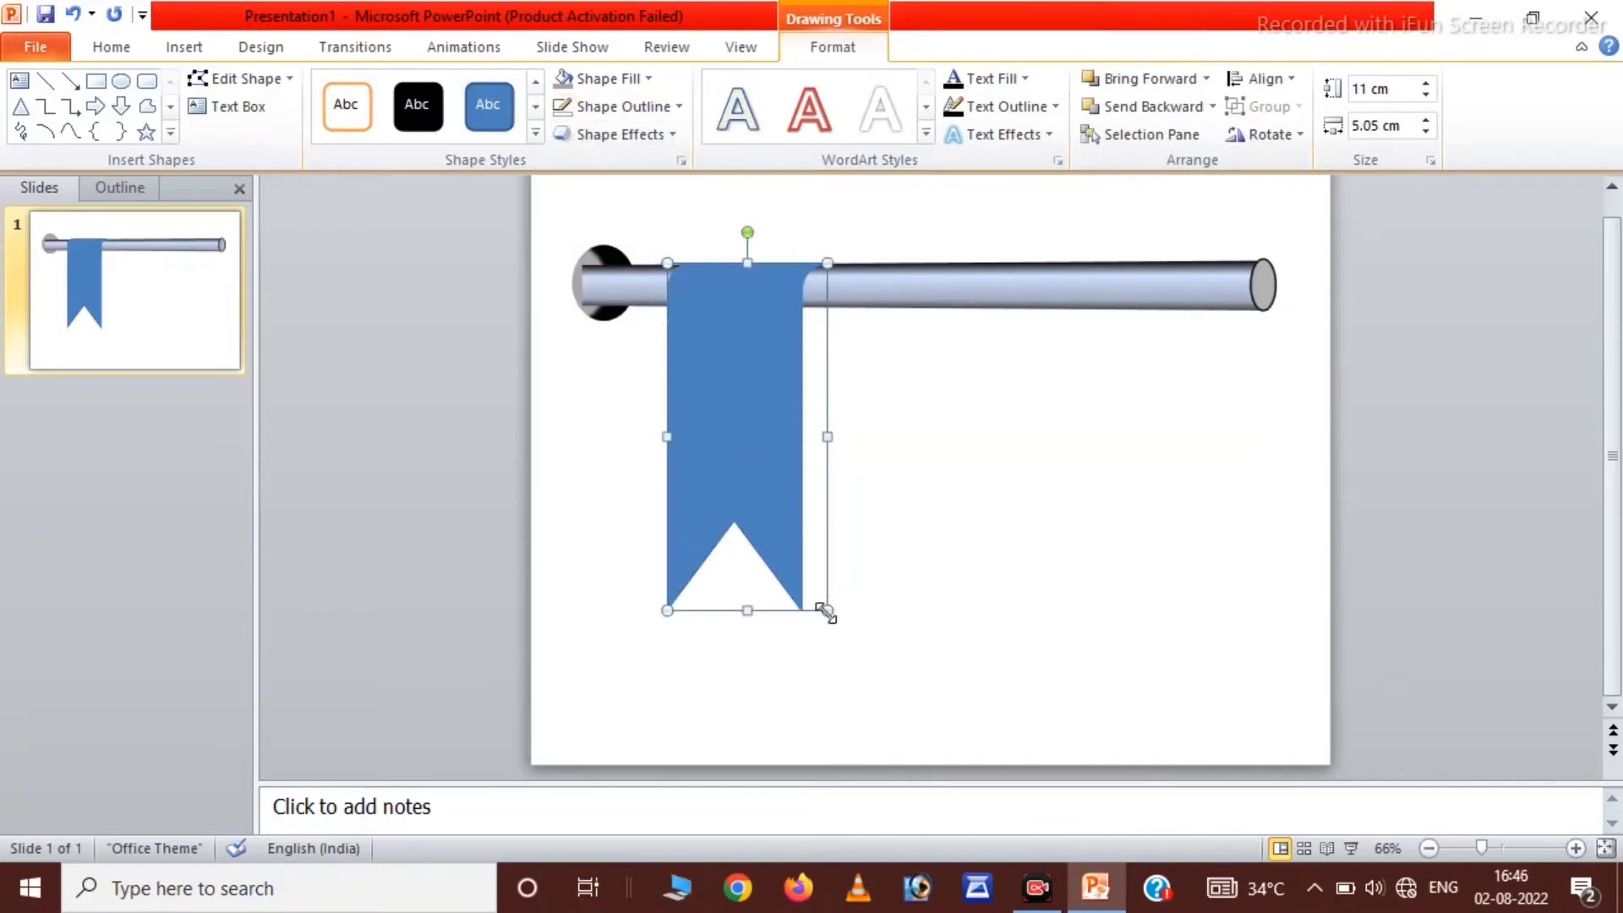
pyautogui.moveTo(825, 610); pyautogui.dragTo(825, 652)
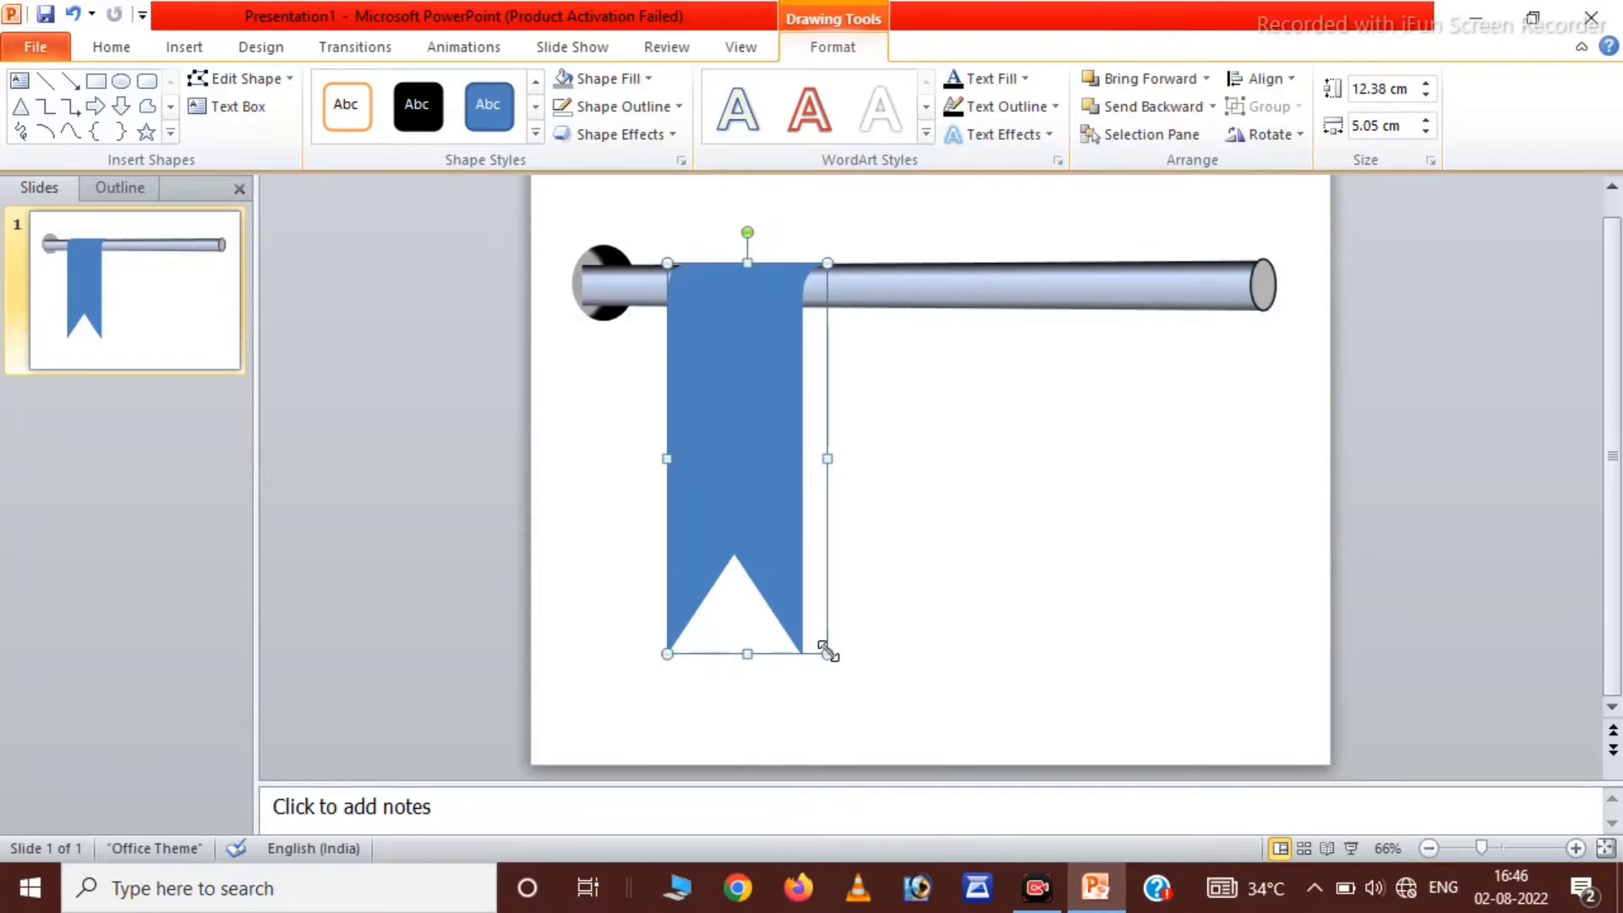
pyautogui.click(647, 78)
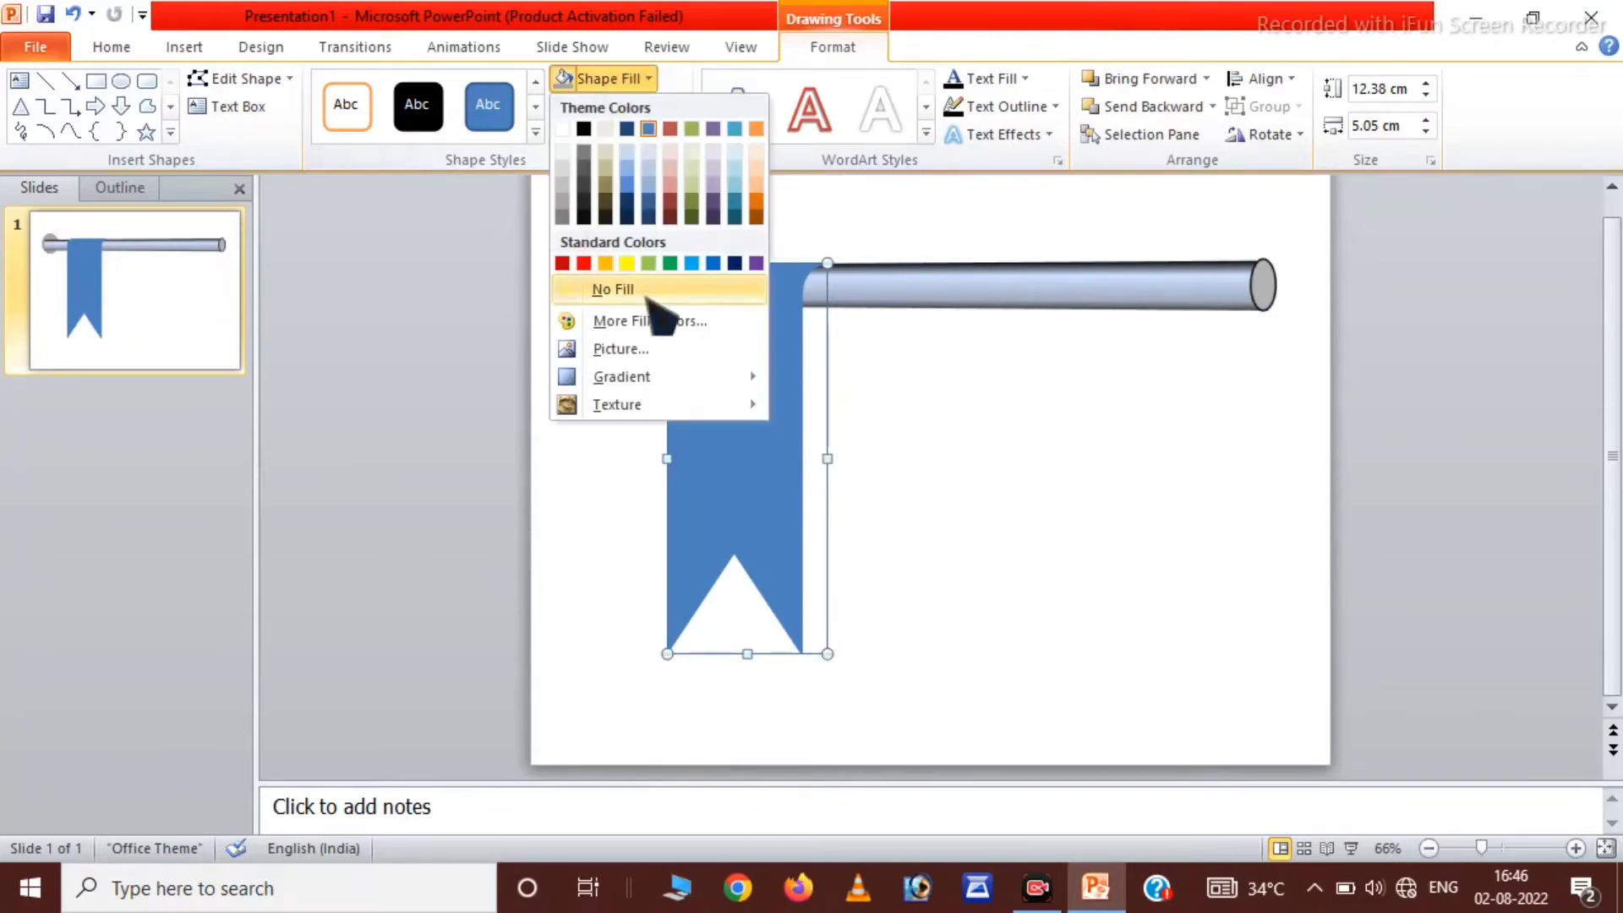
pyautogui.moveTo(621, 377)
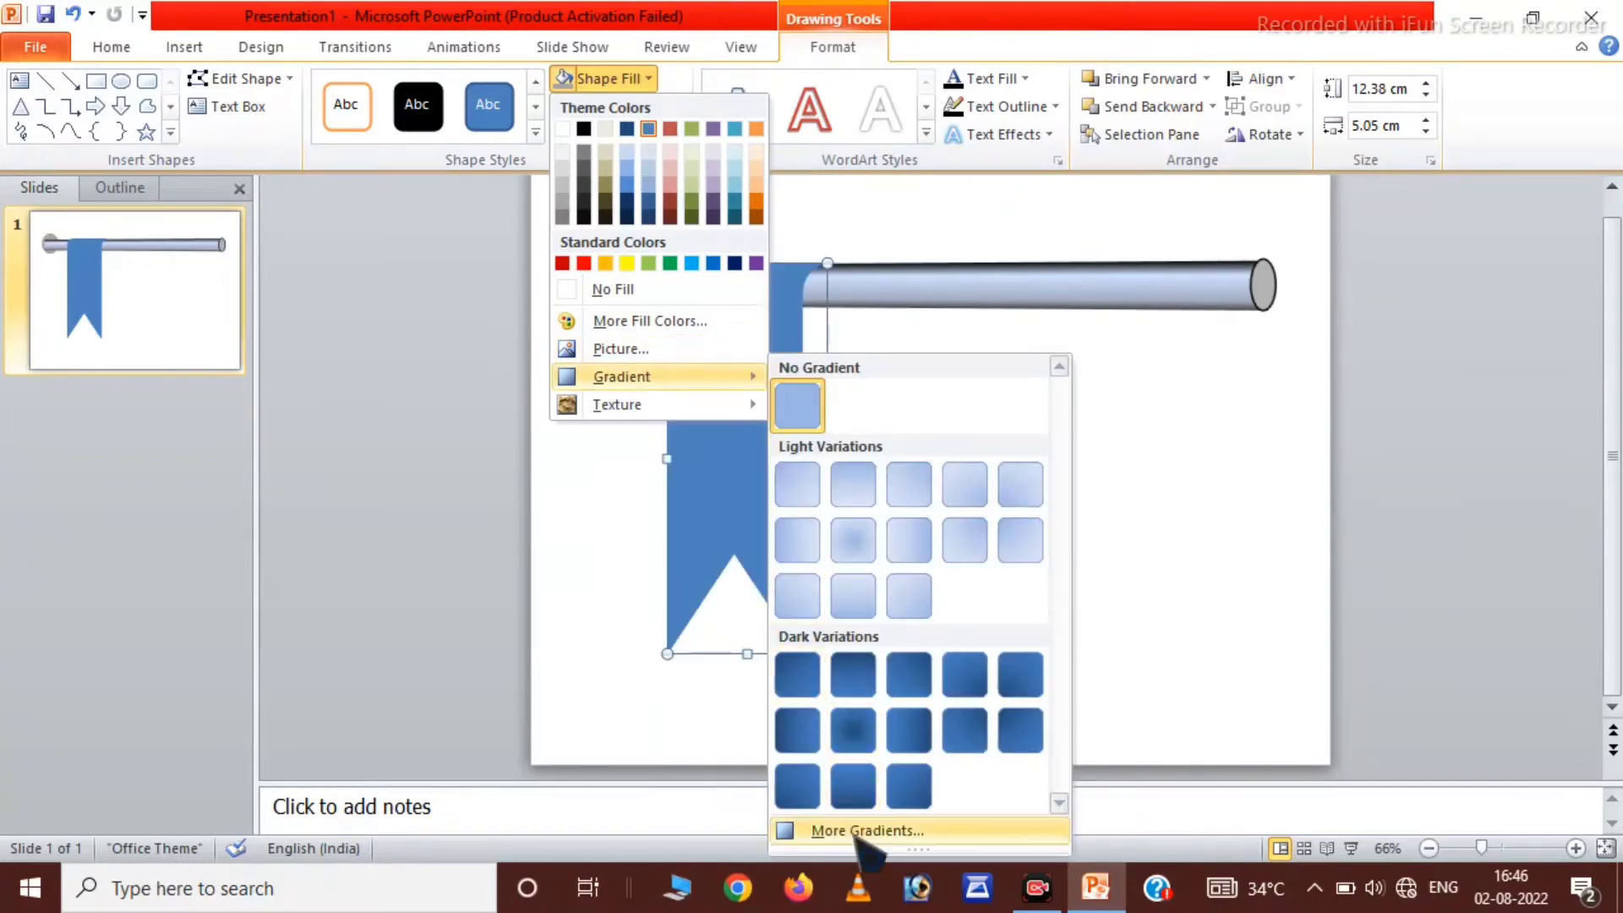
# Step: Give the ribbon a gradient fill: first stop Red, middle stops deleted, last stop moved to 95%
pyautogui.click(862, 831)
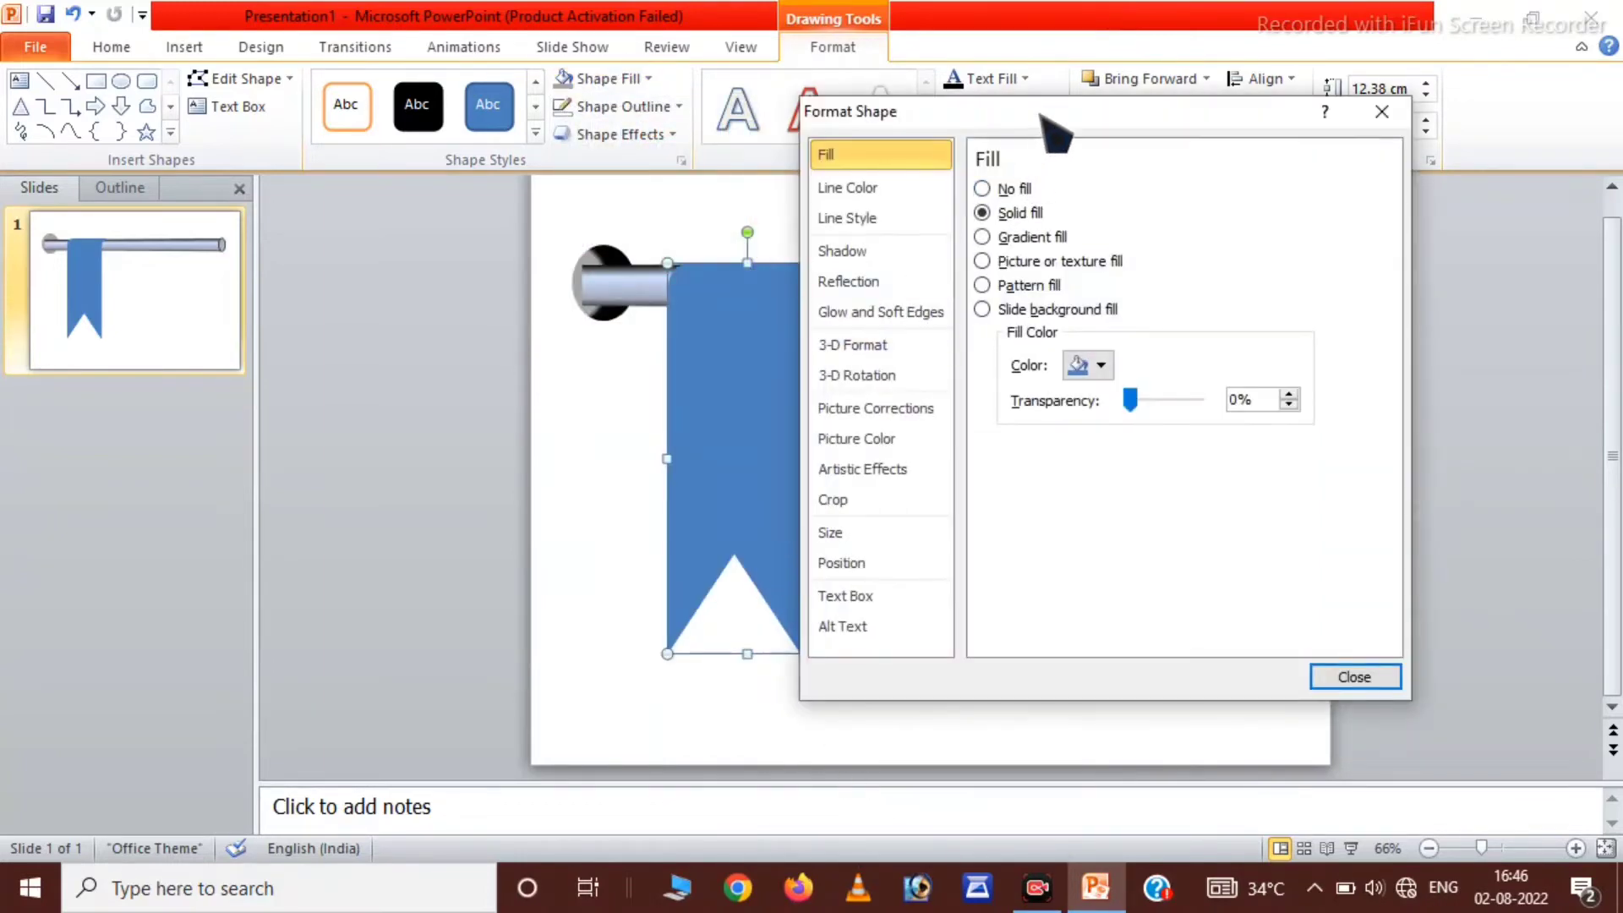
pyautogui.click(1092, 234)
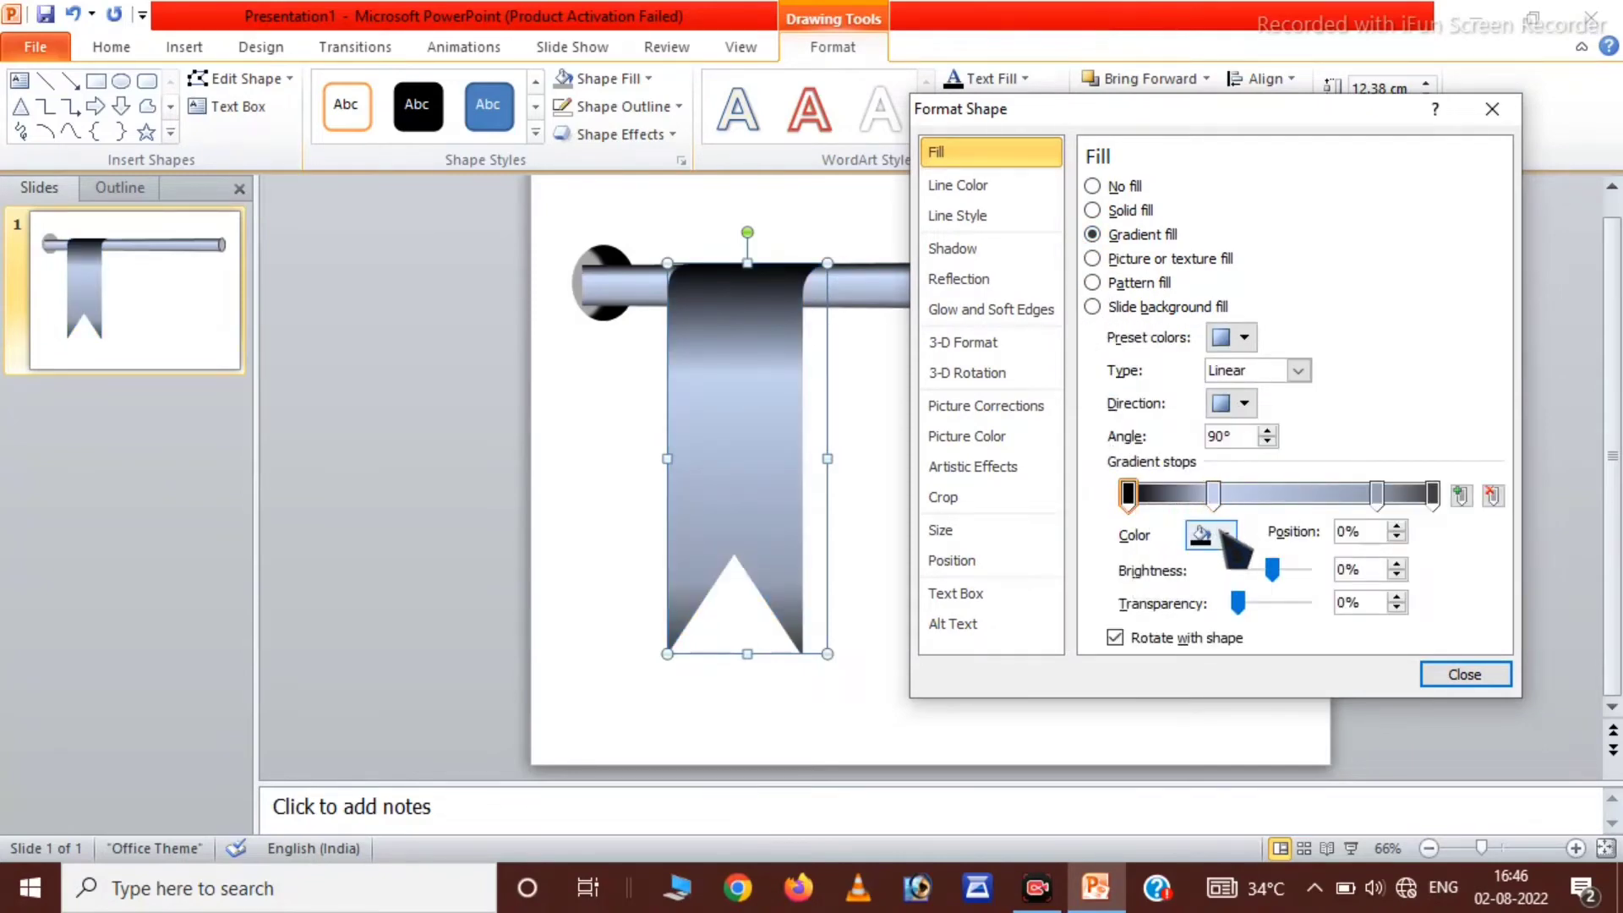
pyautogui.click(1224, 533)
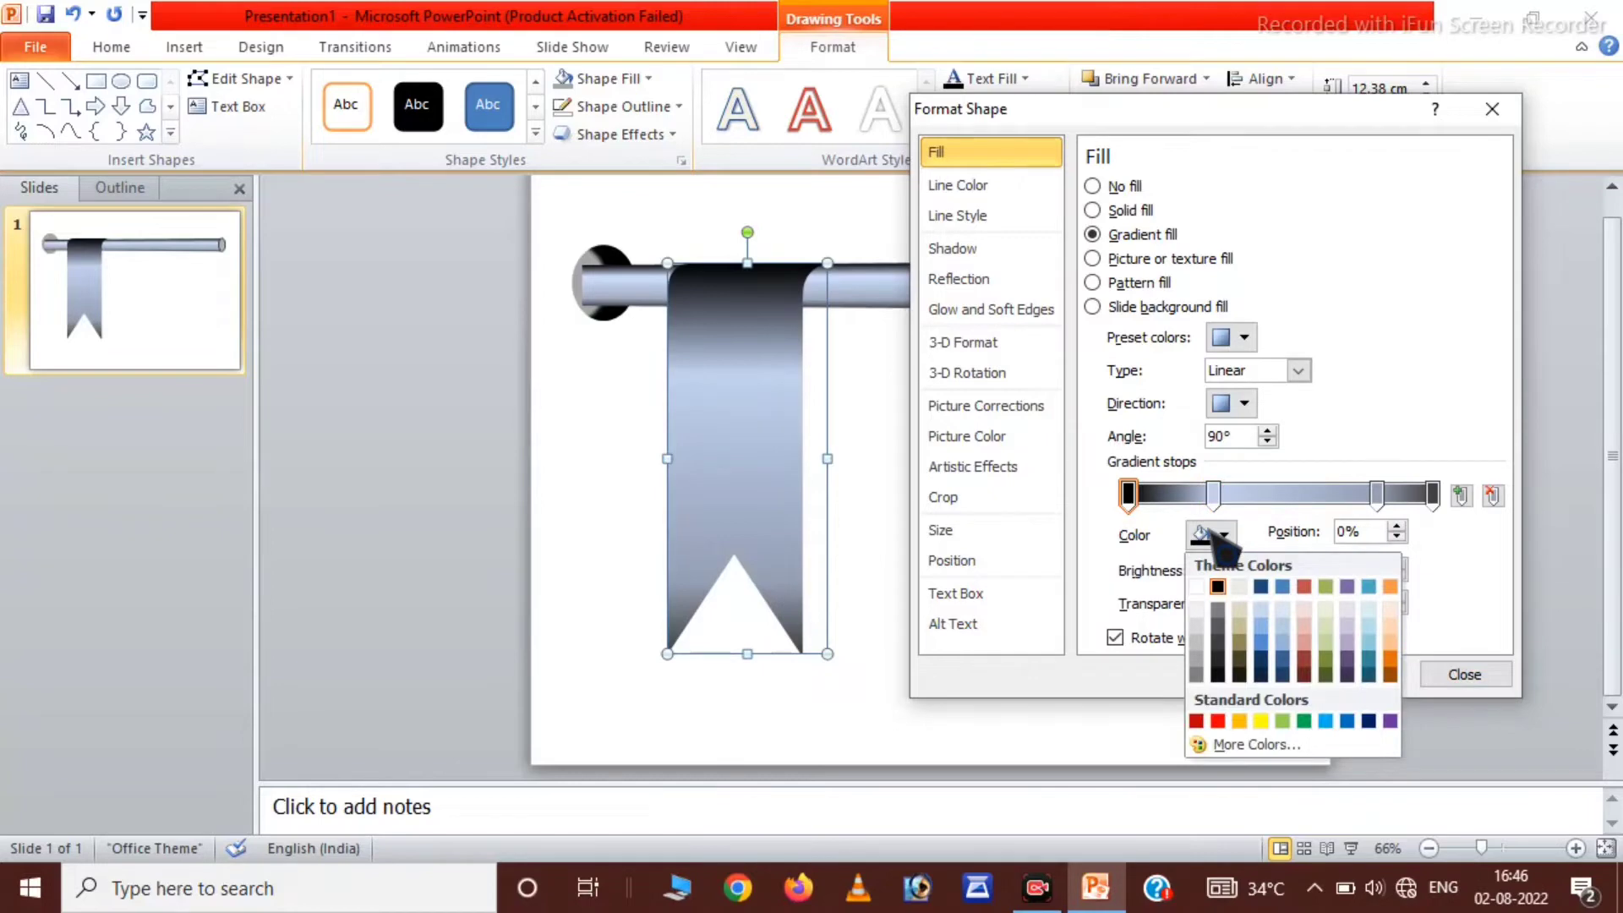
pyautogui.click(1217, 721)
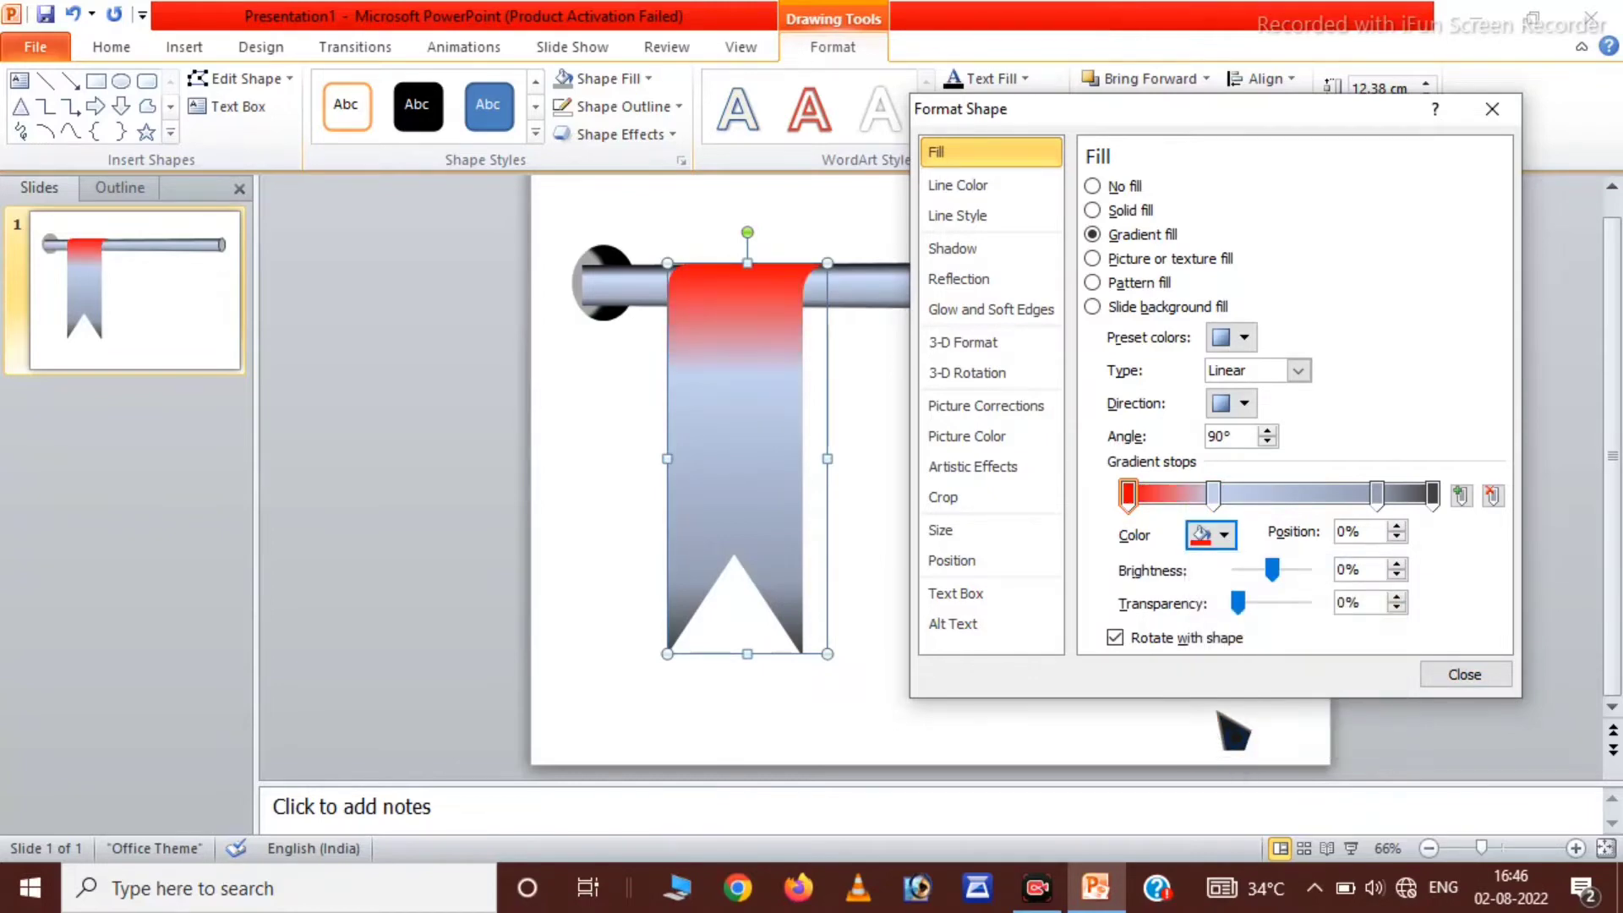
pyautogui.click(1214, 497)
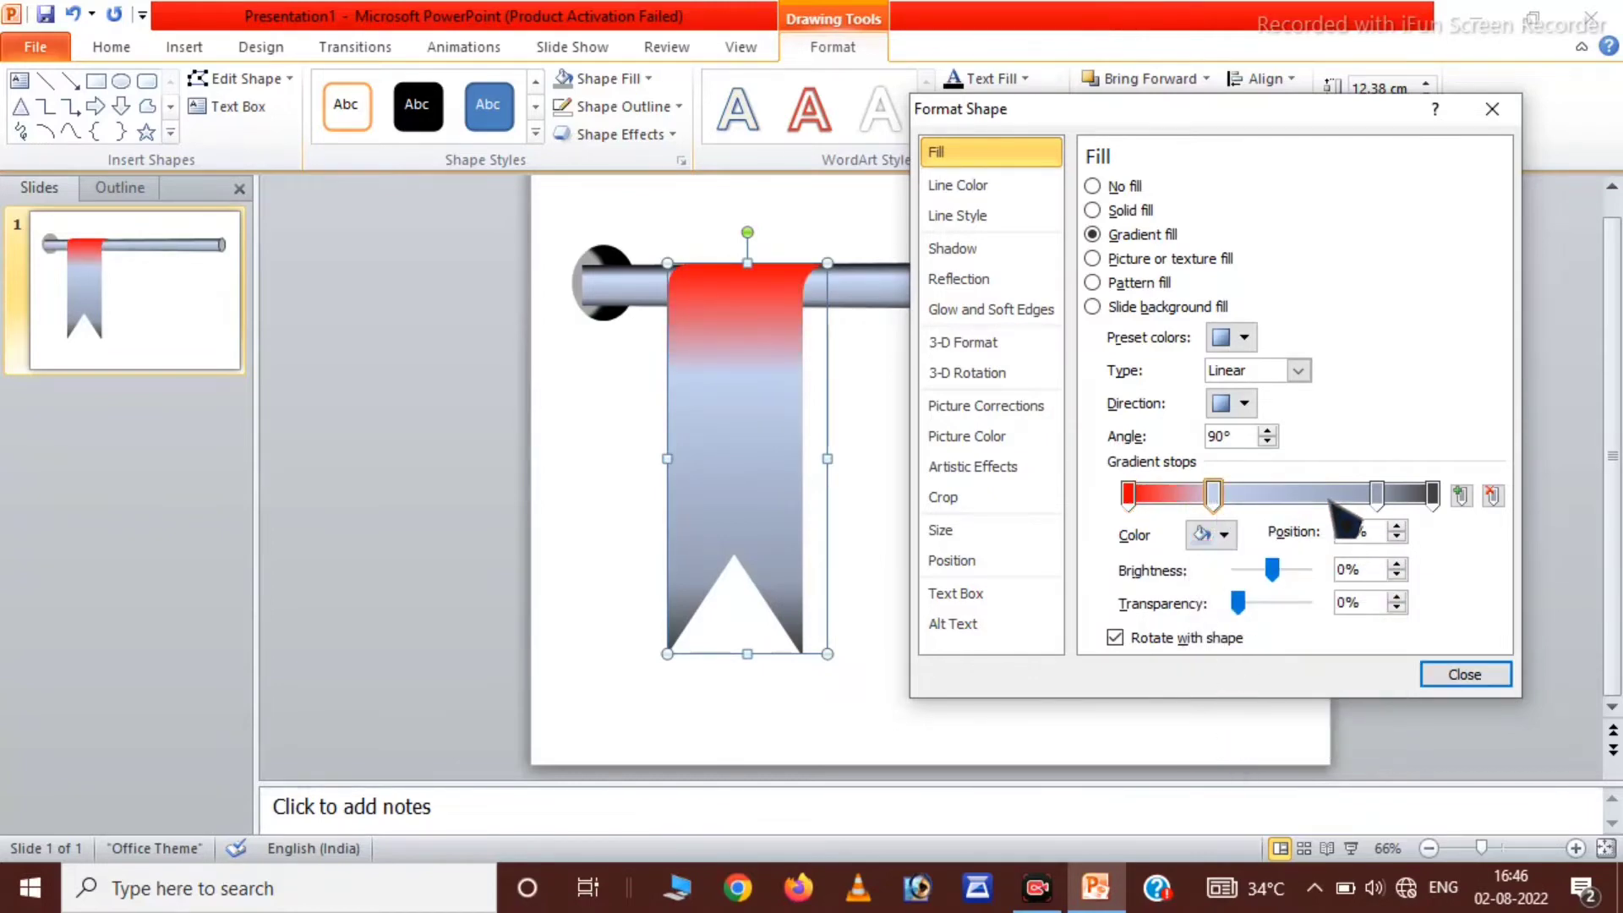
pyautogui.click(1493, 495)
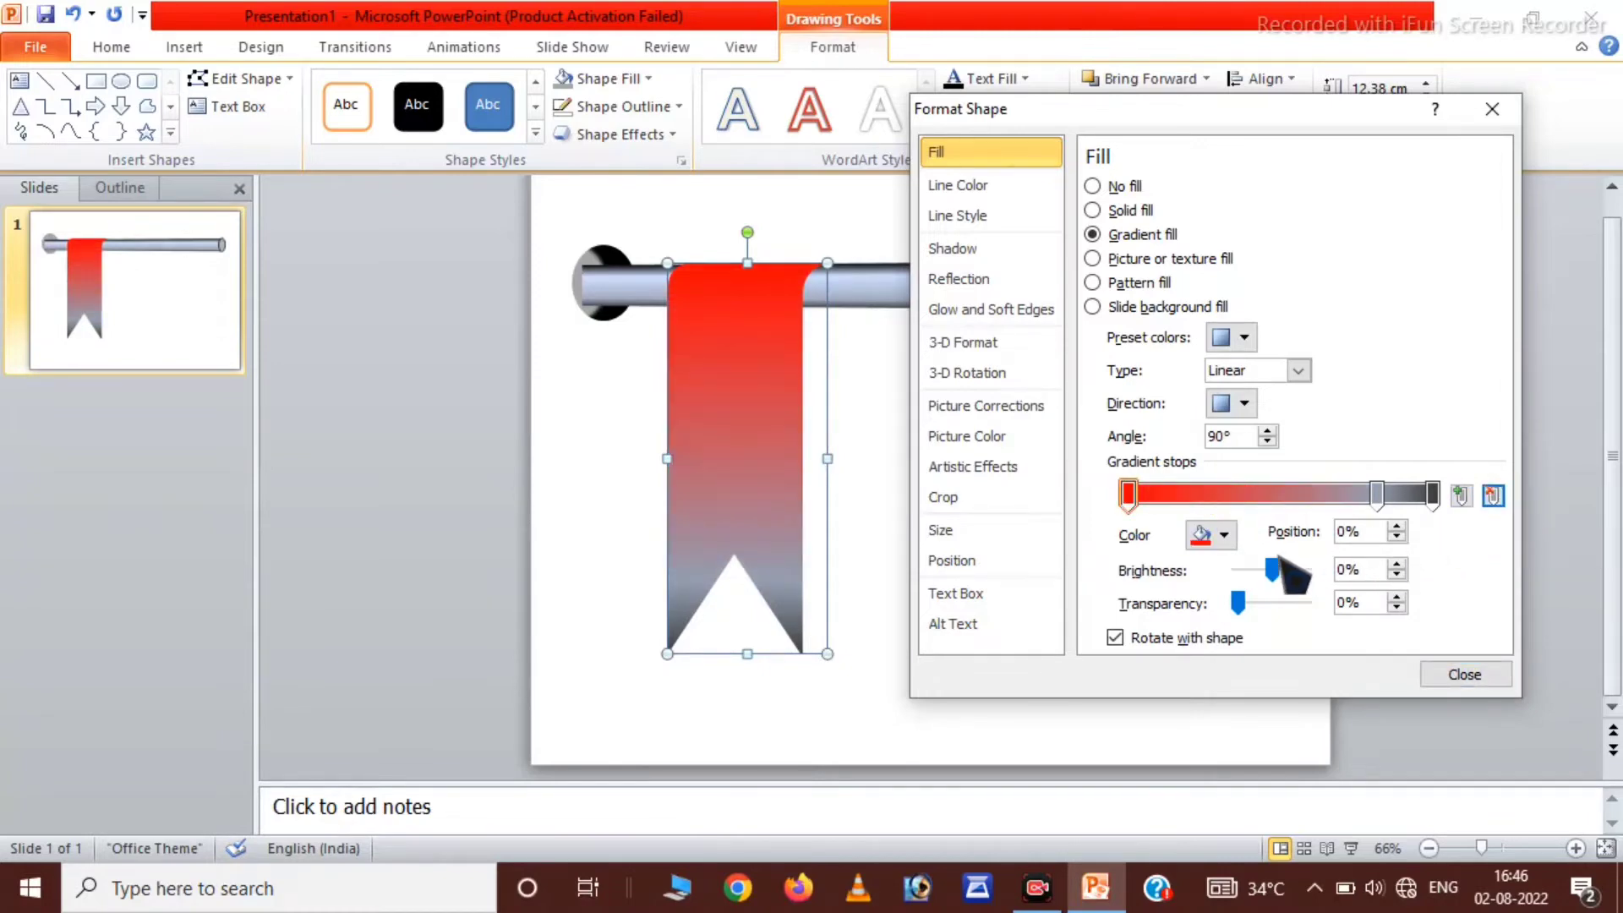
pyautogui.click(1378, 494)
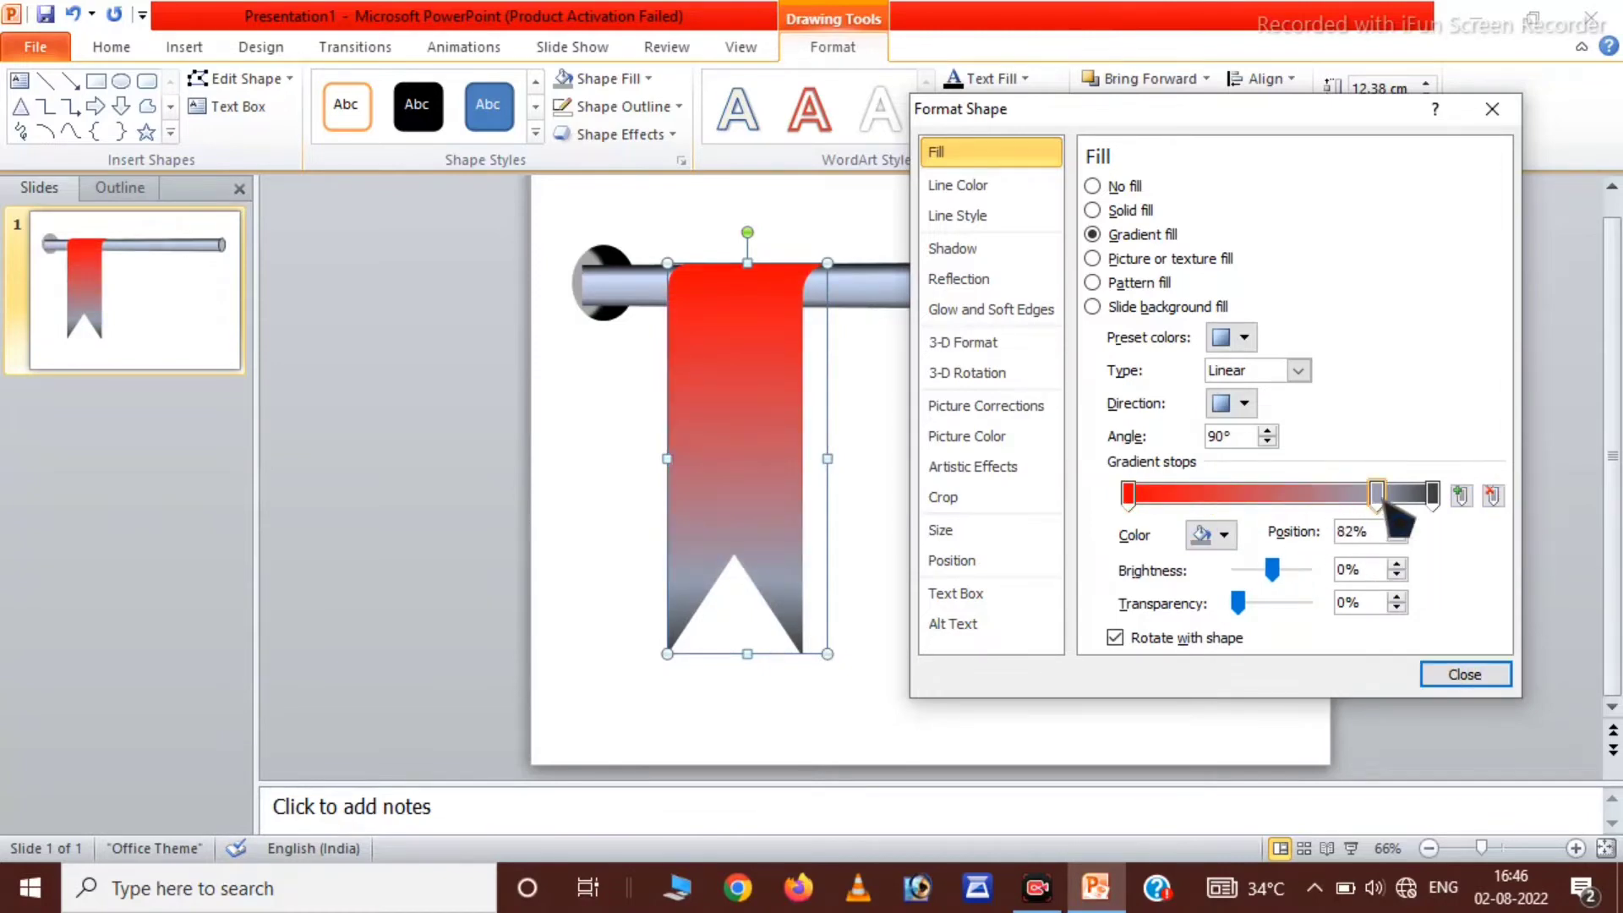
pyautogui.click(1493, 496)
pyautogui.moveTo(1433, 495); pyautogui.dragTo(1418, 495)
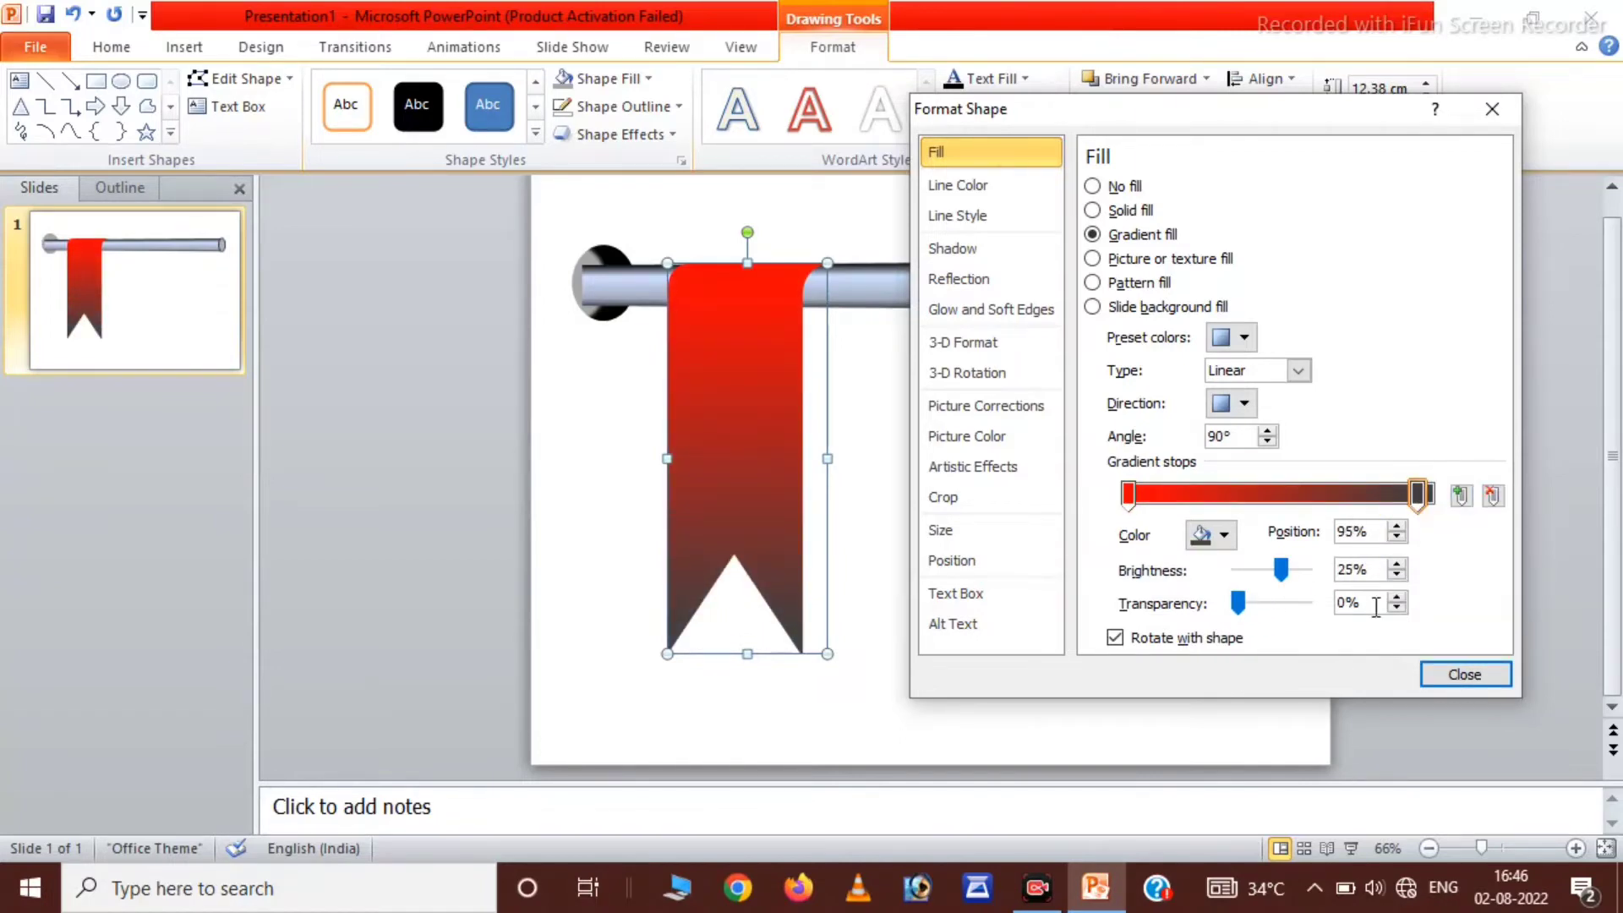
pyautogui.click(1465, 674)
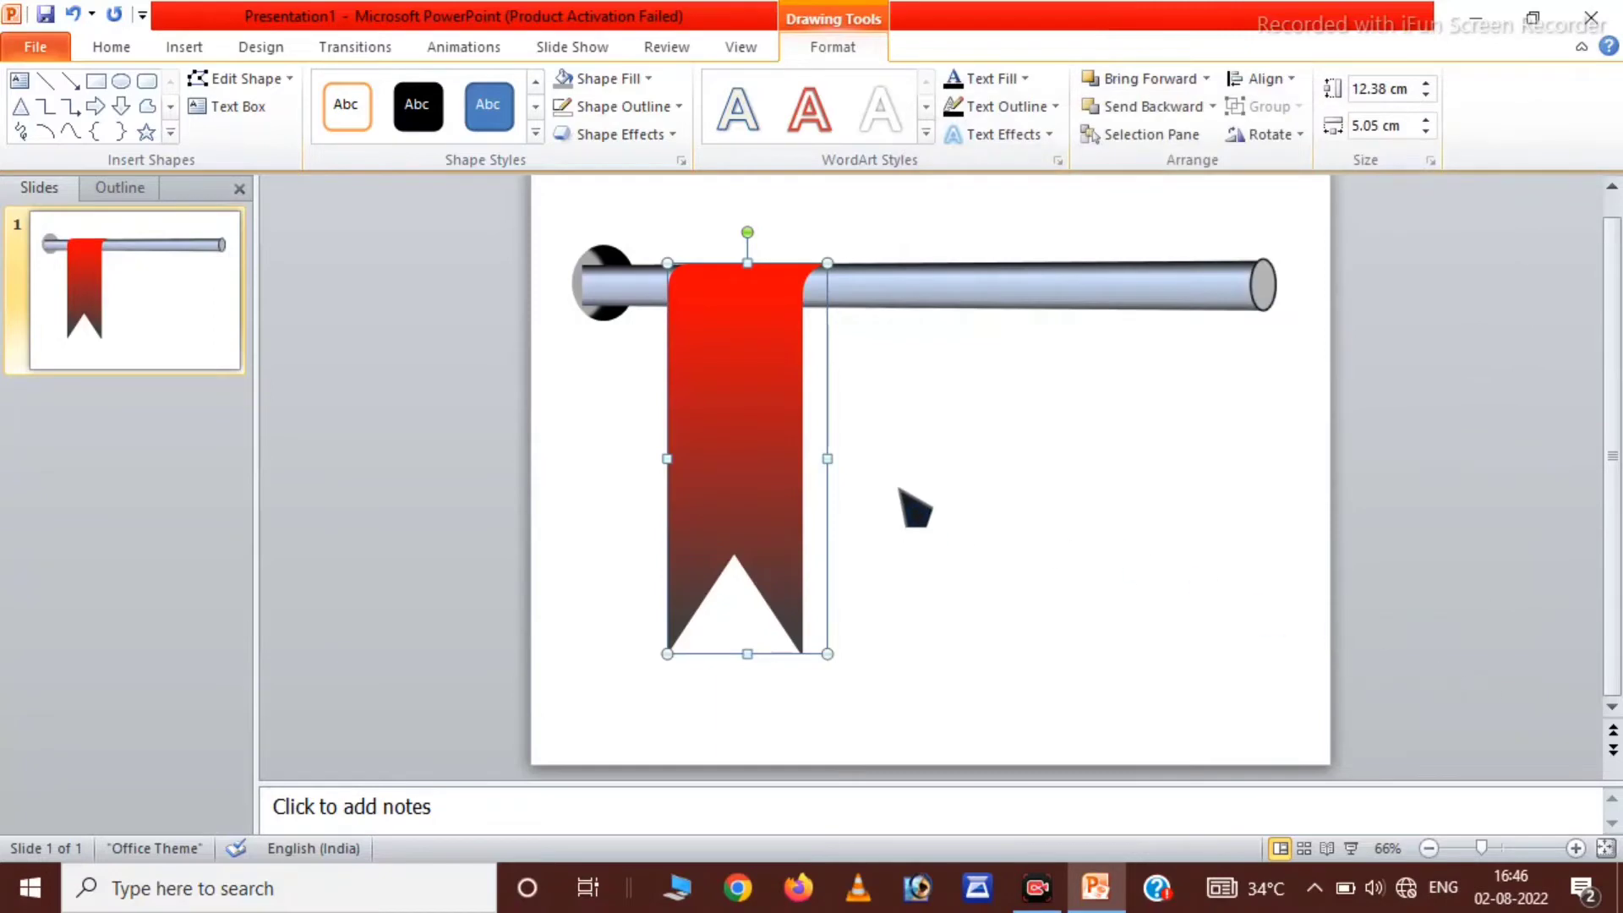
# Step: Draw a narrow rectangle along the ribbon's right side
pyautogui.click(196, 51)
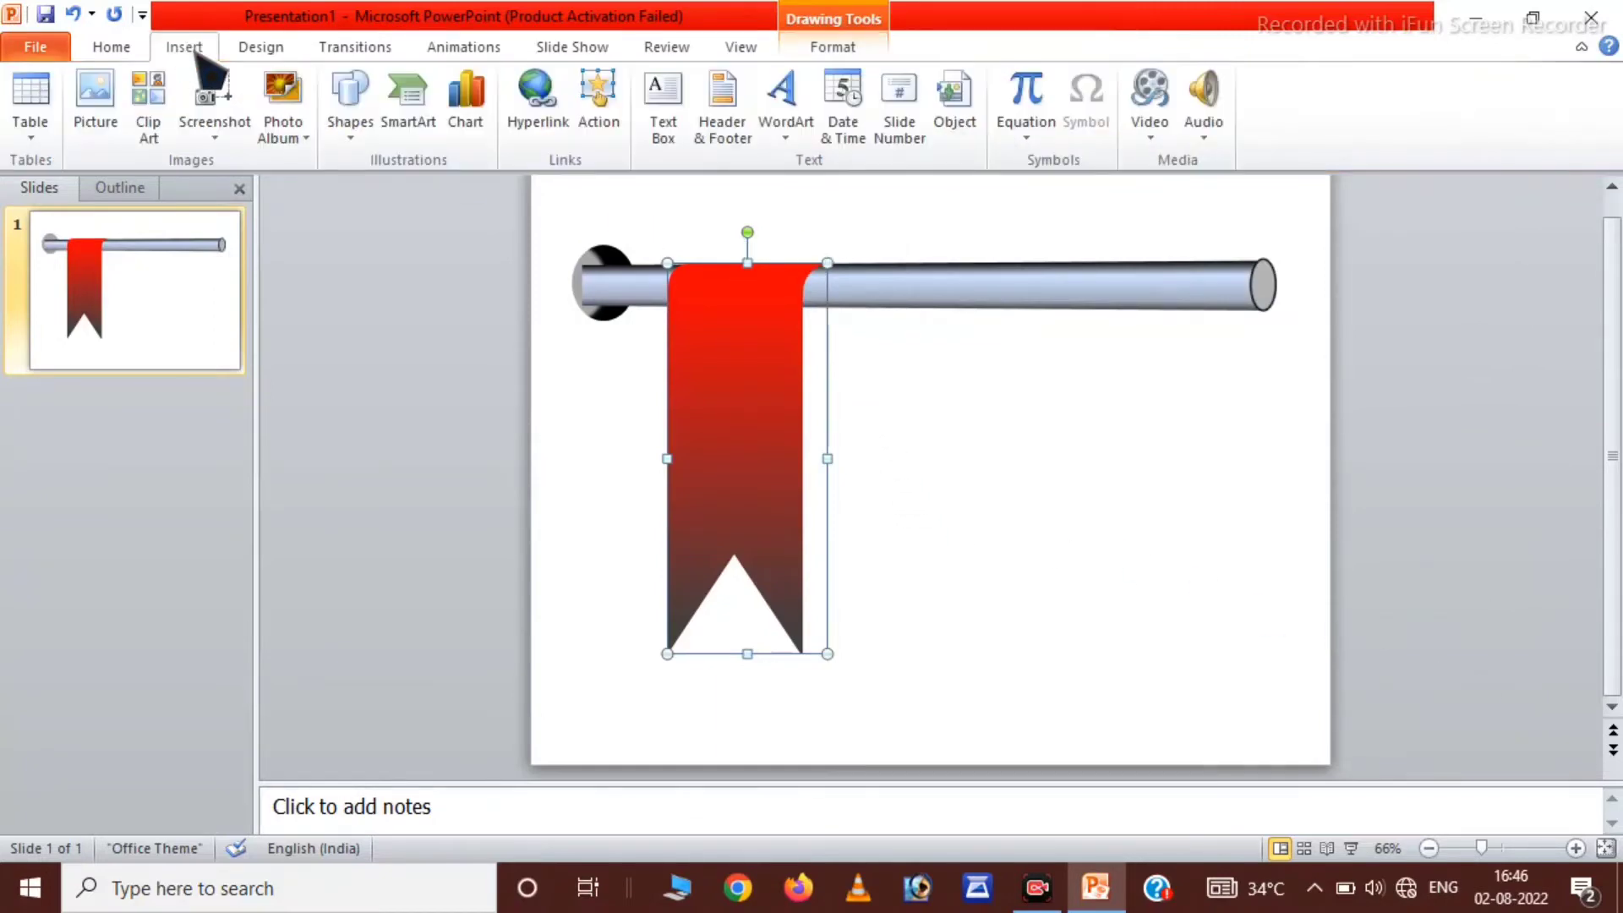
pyautogui.click(119, 51)
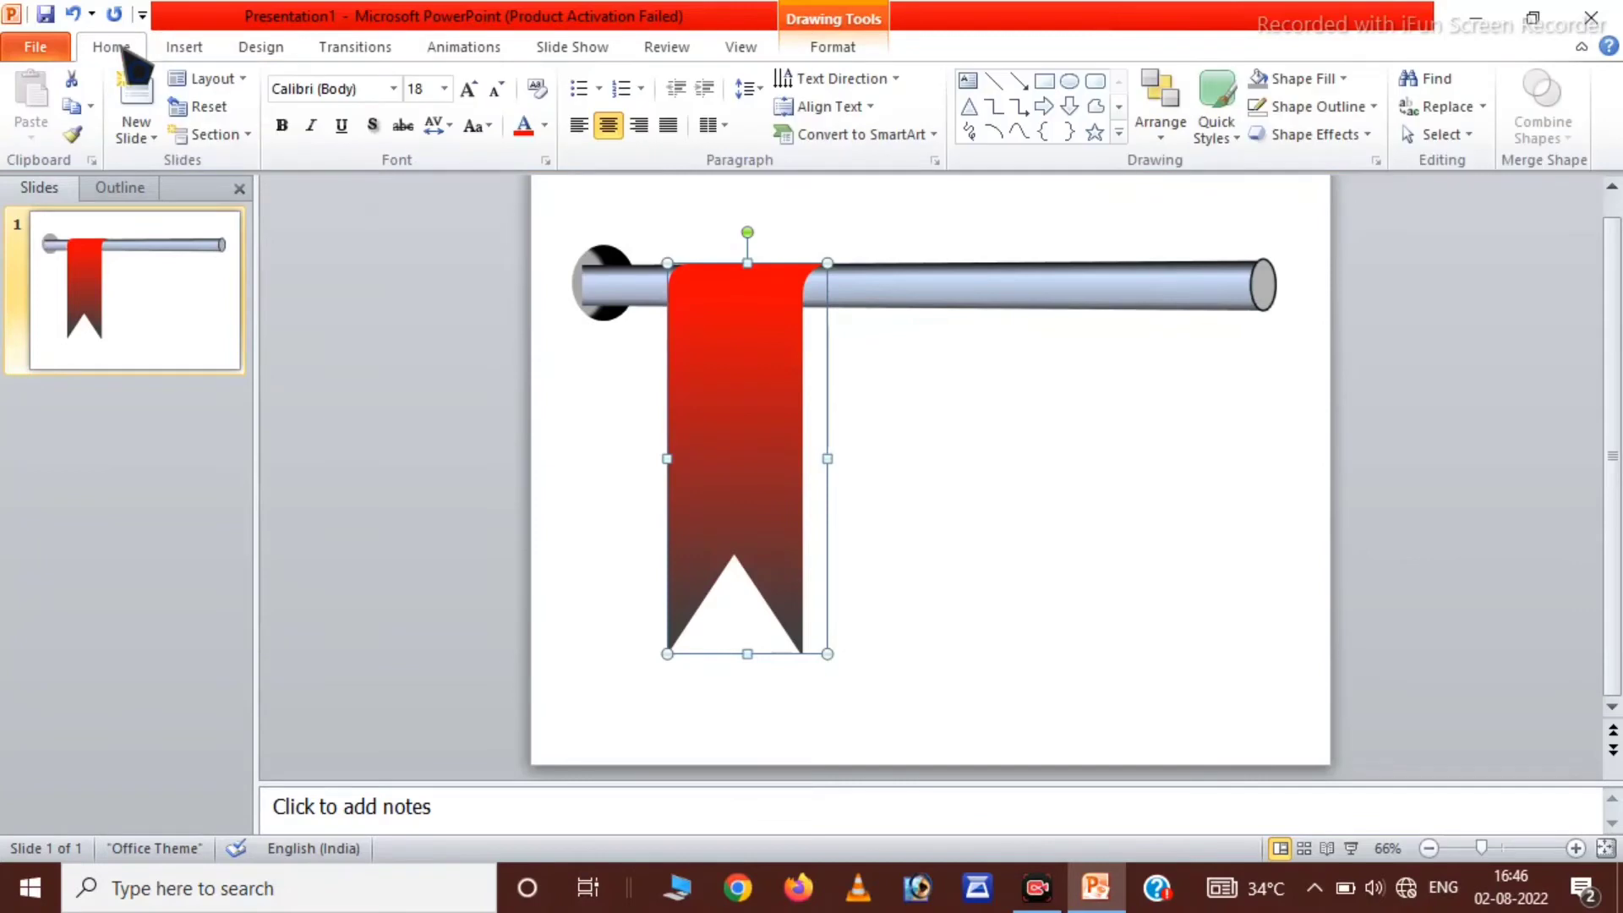
pyautogui.click(1045, 81)
pyautogui.moveTo(789, 264); pyautogui.dragTo(838, 538)
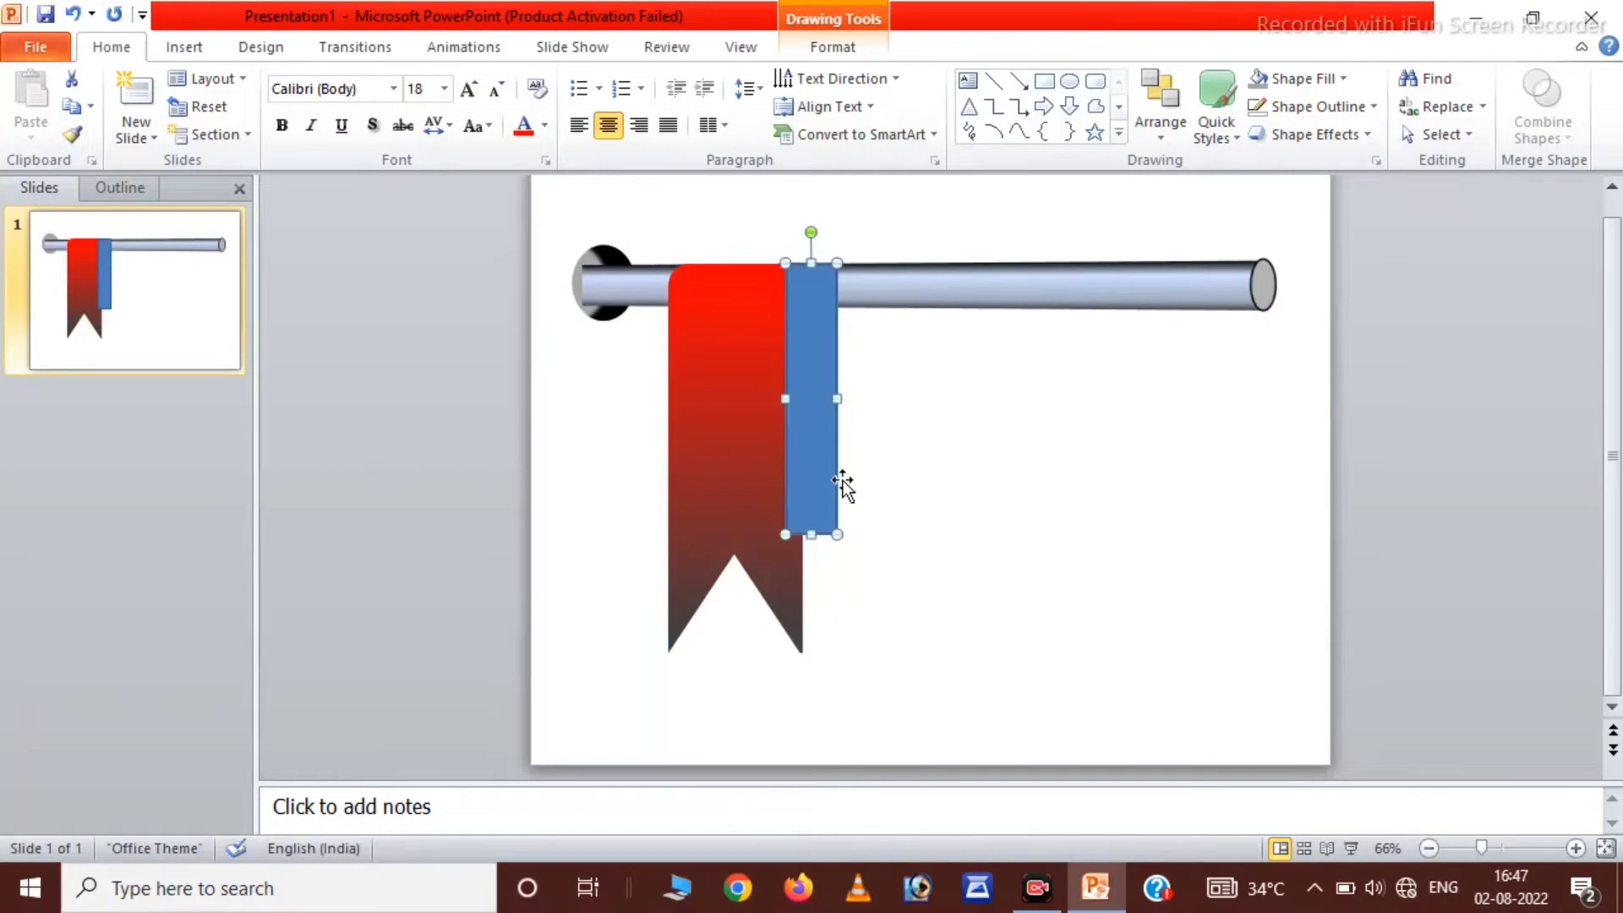
# Step: Give the strip No Outline and a dark red fill, and send it to the back
pyautogui.click(833, 47)
pyautogui.click(623, 106)
pyautogui.click(630, 317)
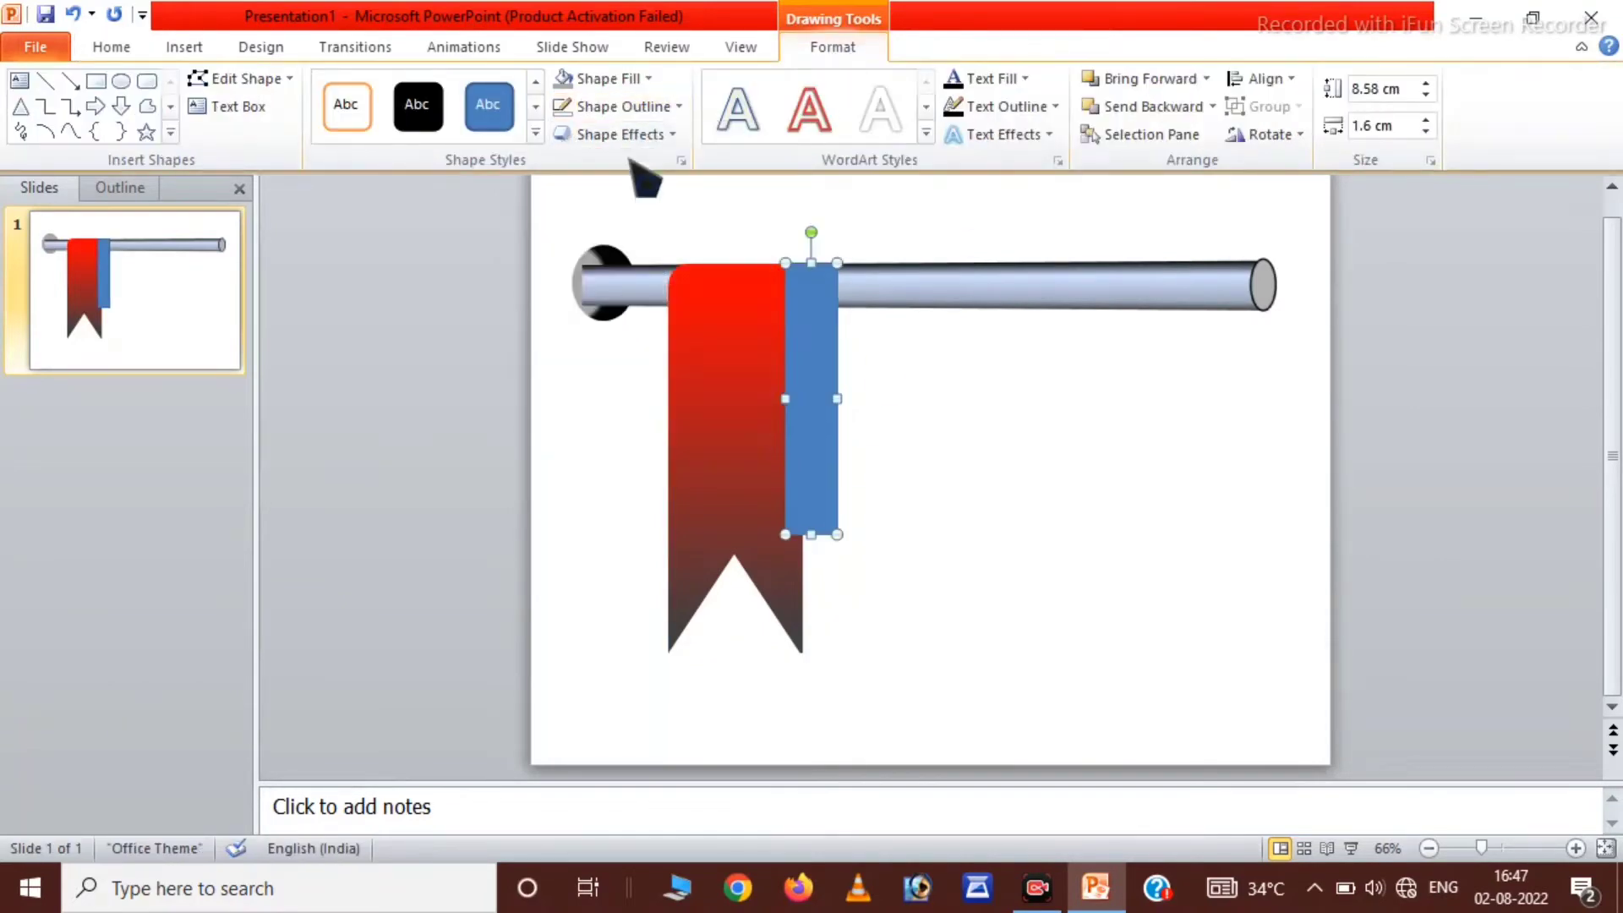
pyautogui.click(640, 76)
pyautogui.click(563, 264)
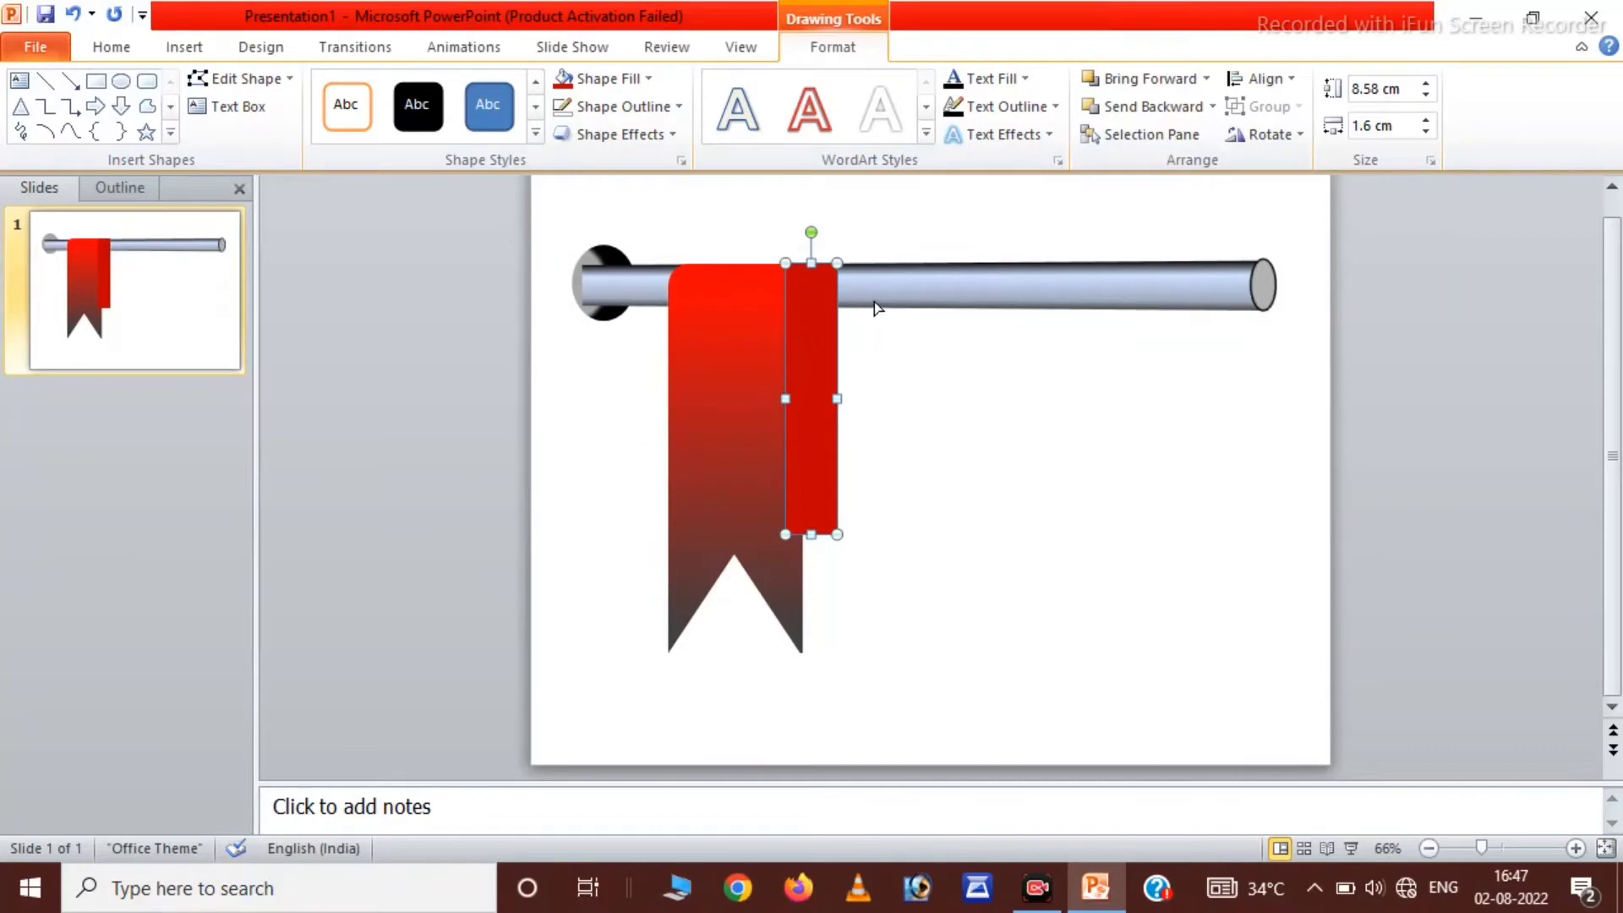
pyautogui.click(1213, 106)
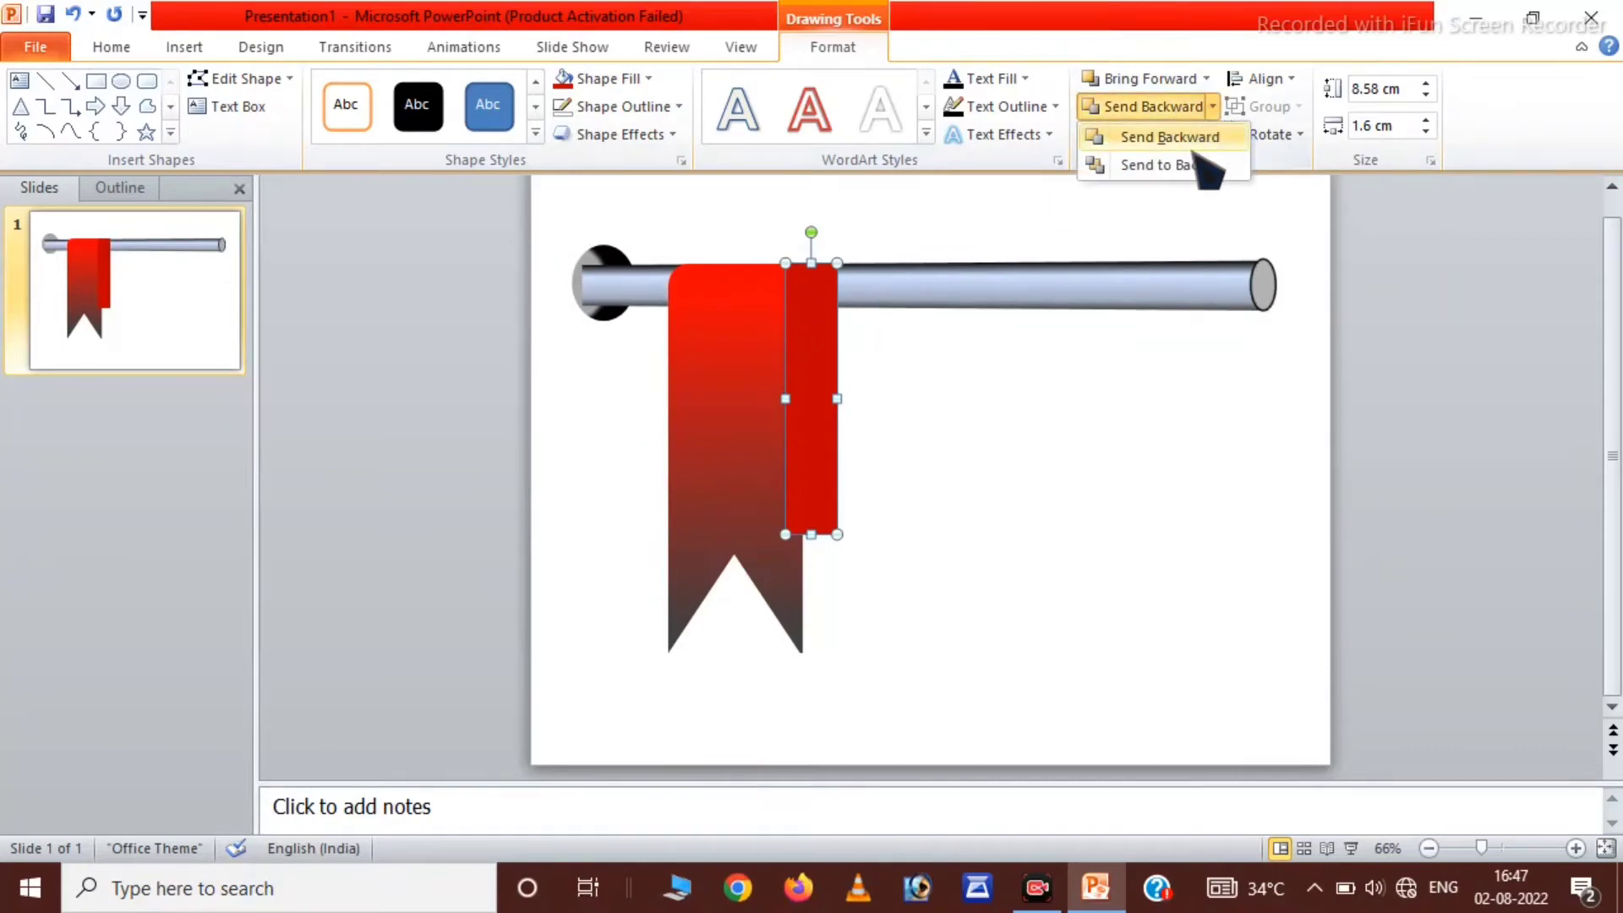
pyautogui.click(1165, 166)
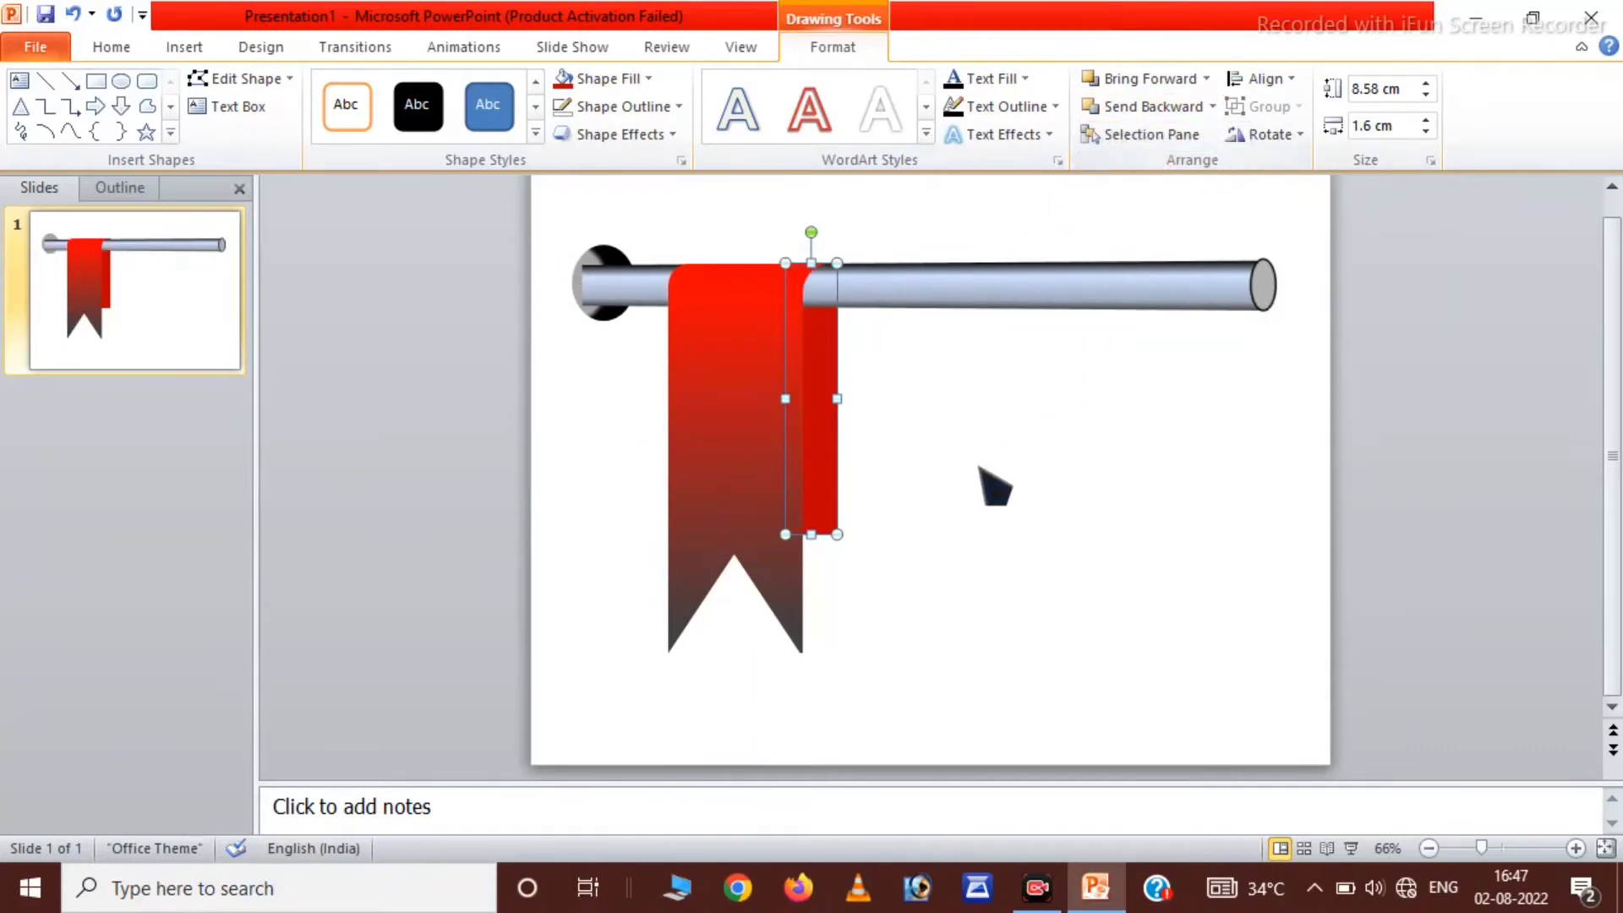
# Step: Pick a red shade for the strip from More Fill Colors' standard palette
pyautogui.click(616, 80)
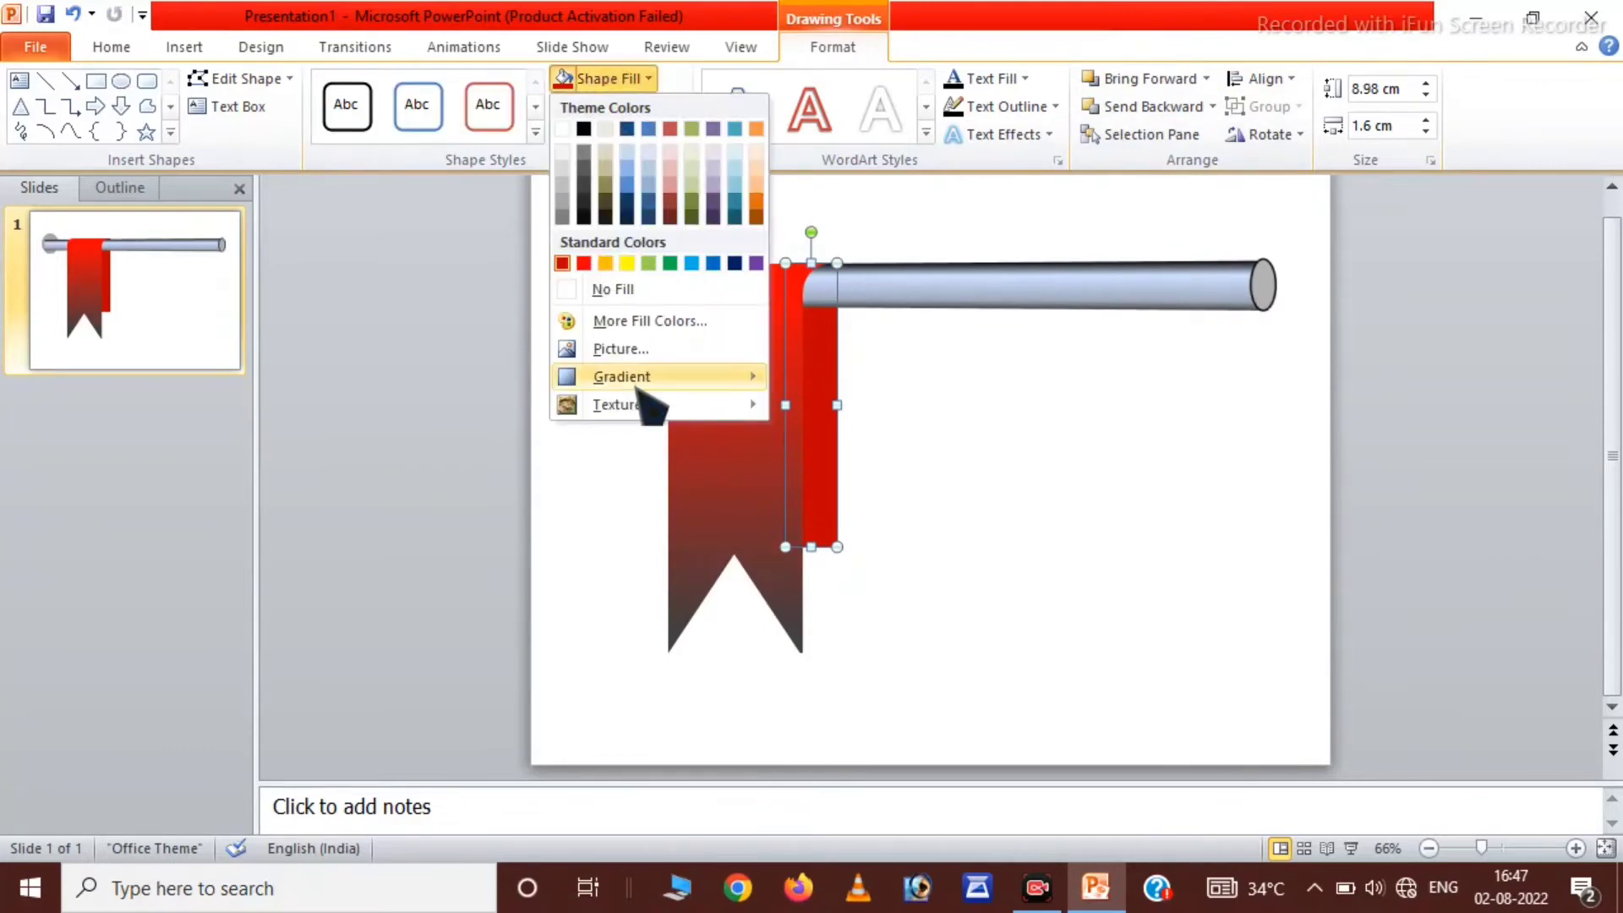
pyautogui.click(647, 321)
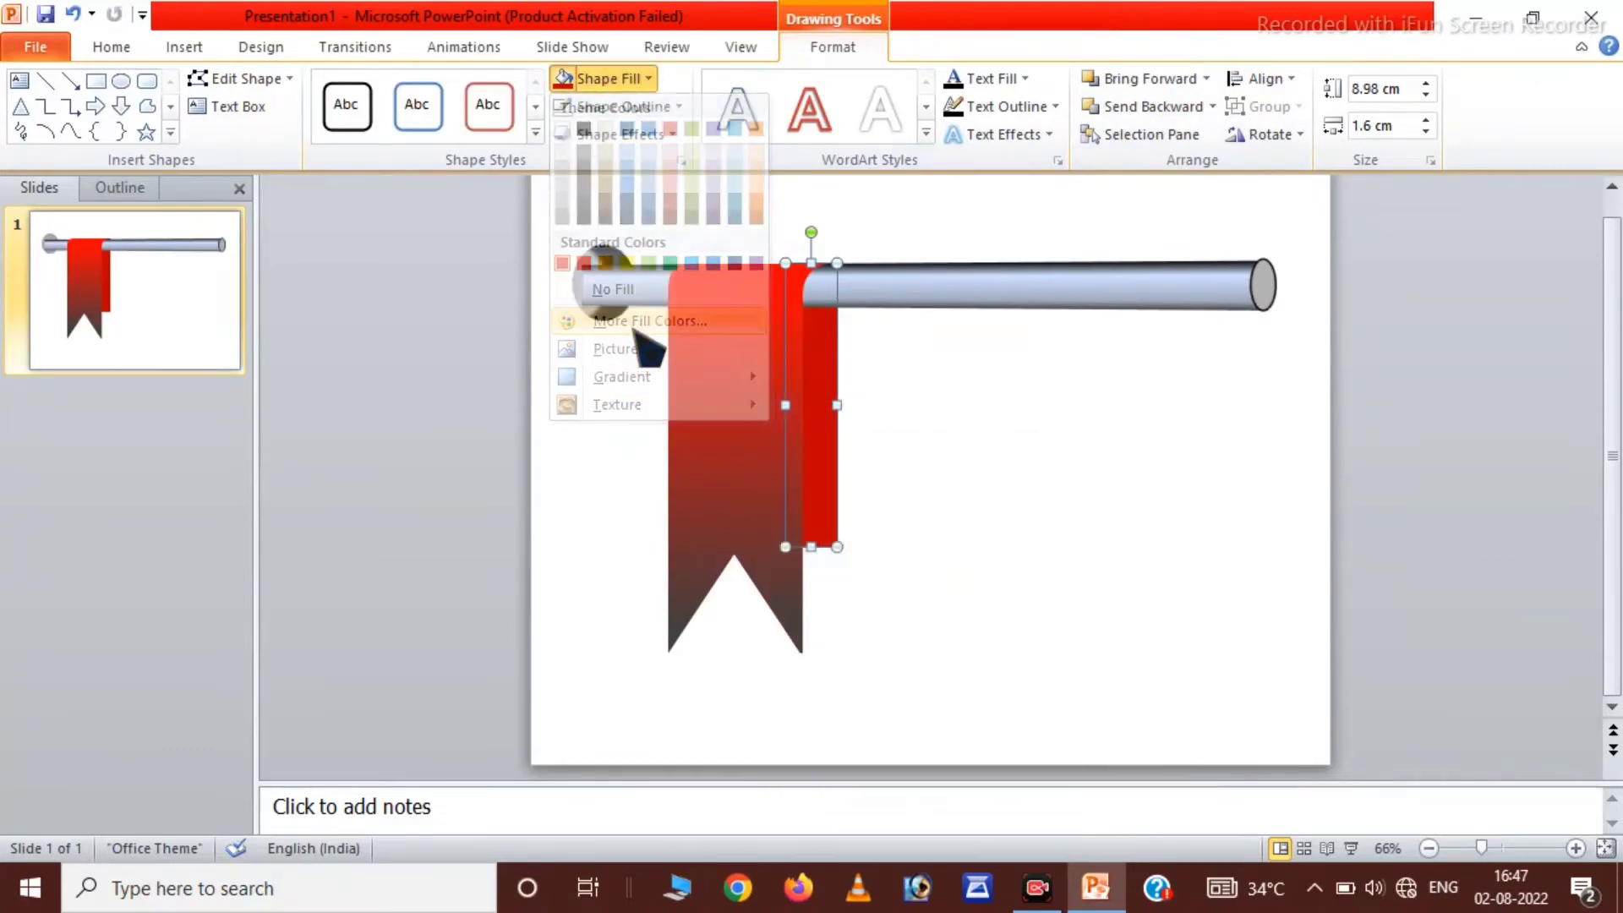
pyautogui.click(656, 224)
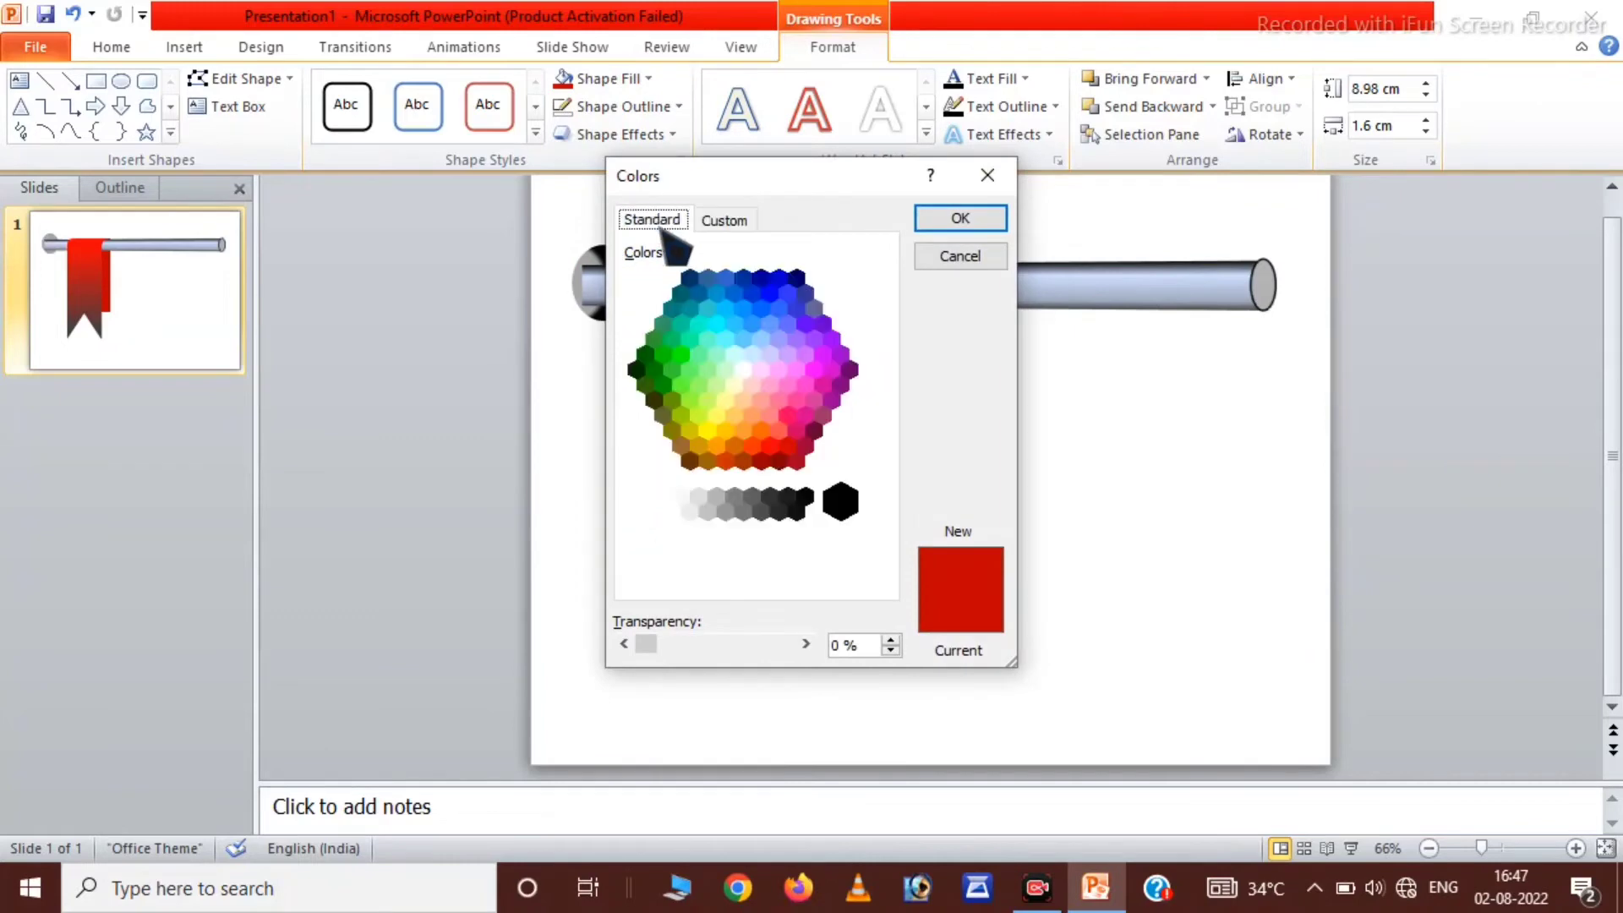
pyautogui.click(779, 460)
pyautogui.click(976, 222)
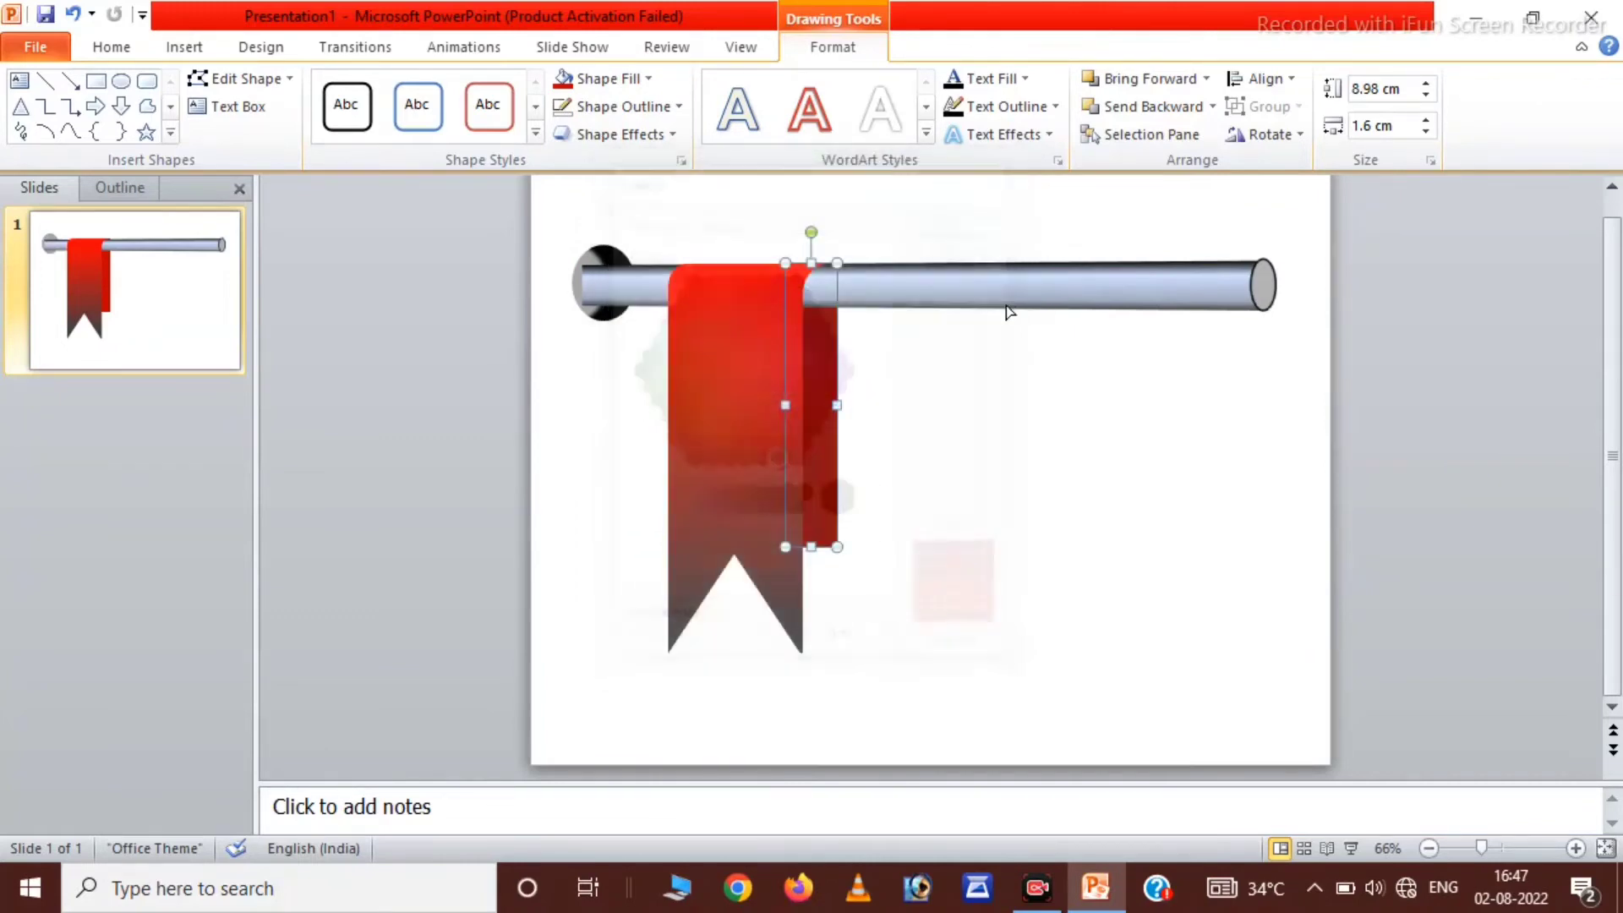
# Step: Copy the ribbon and its back strip along the rod, sending the strip to the back
pyautogui.click(993, 441)
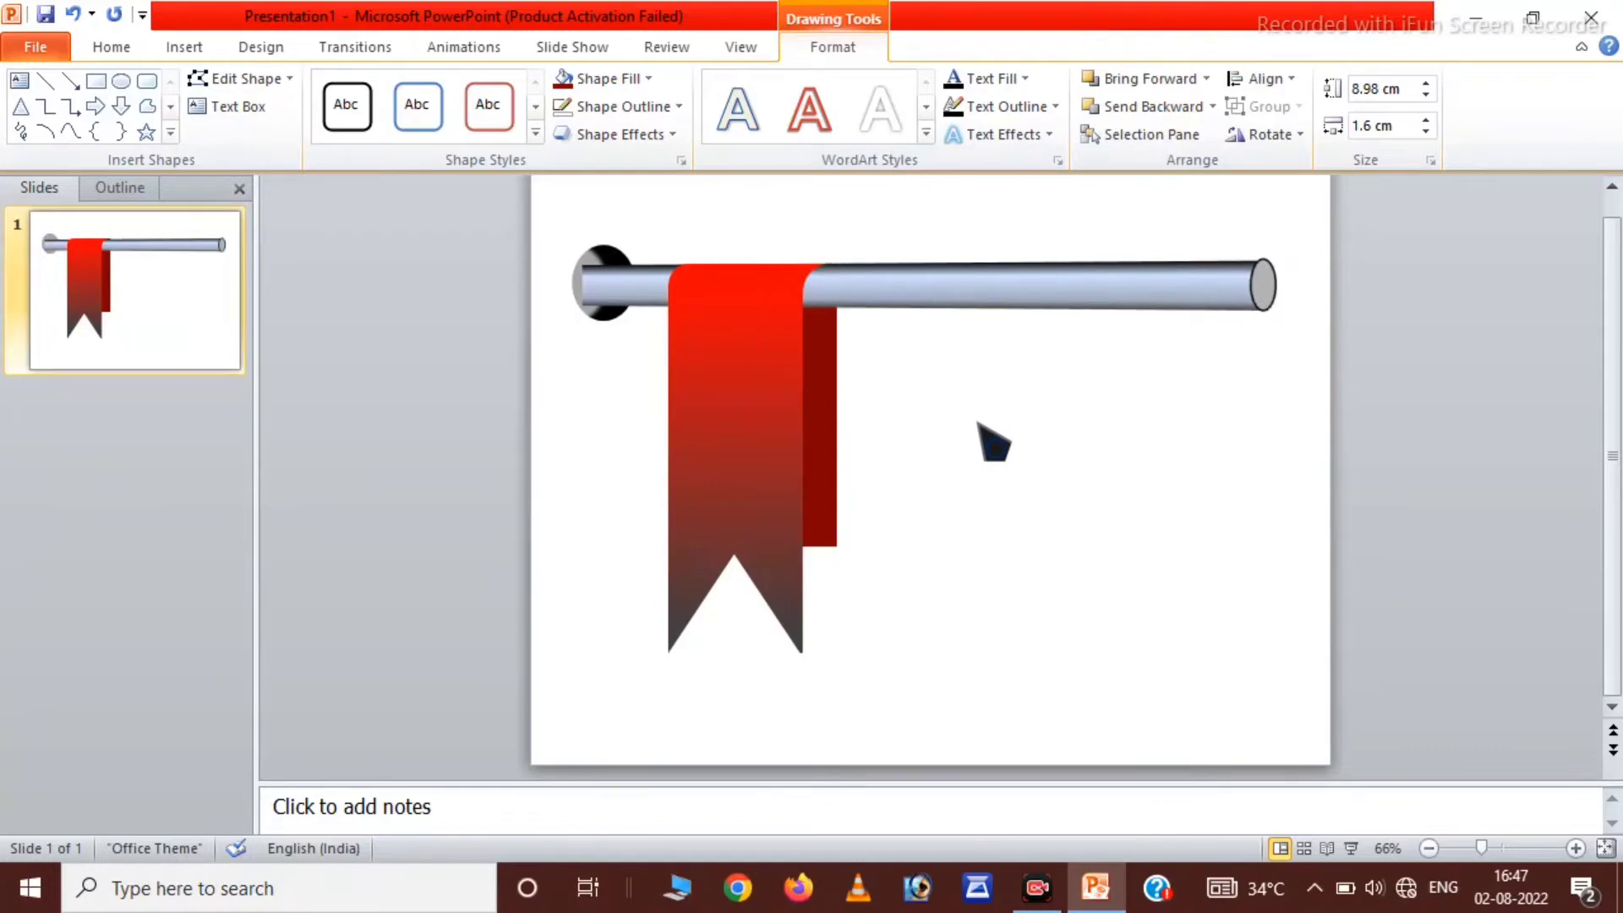
pyautogui.click(727, 372)
pyautogui.moveTo(727, 372)
pyautogui.mouseDown()
pyautogui.moveTo(864, 418)
pyautogui.moveTo(930, 414)
pyautogui.mouseUp()
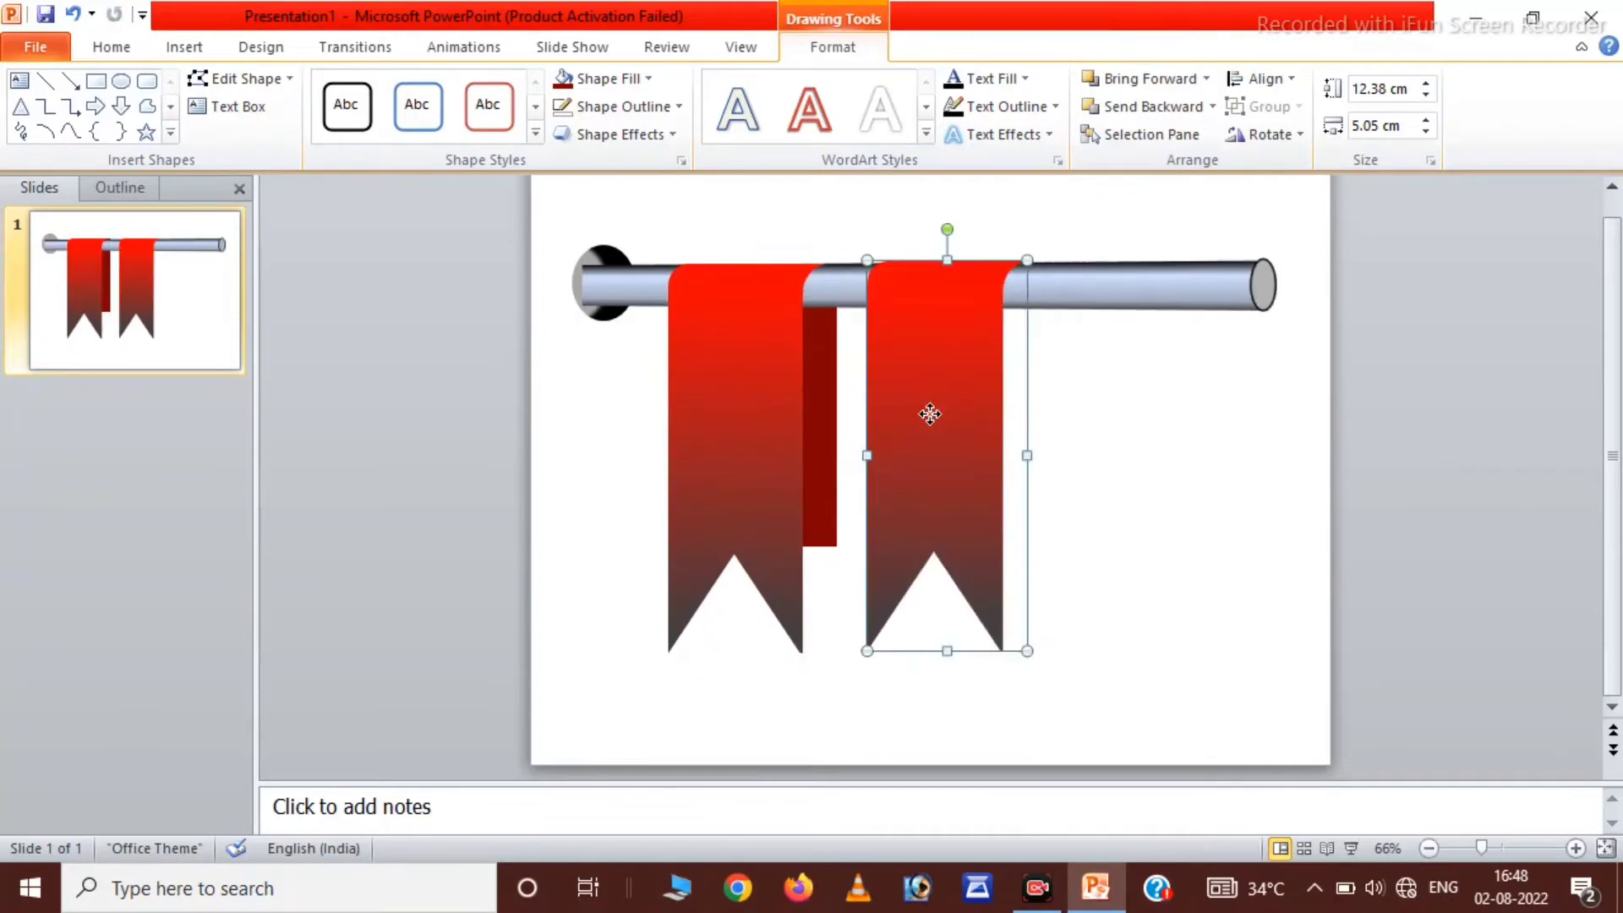
pyautogui.click(822, 402)
pyautogui.moveTo(823, 412); pyautogui.dragTo(1019, 395)
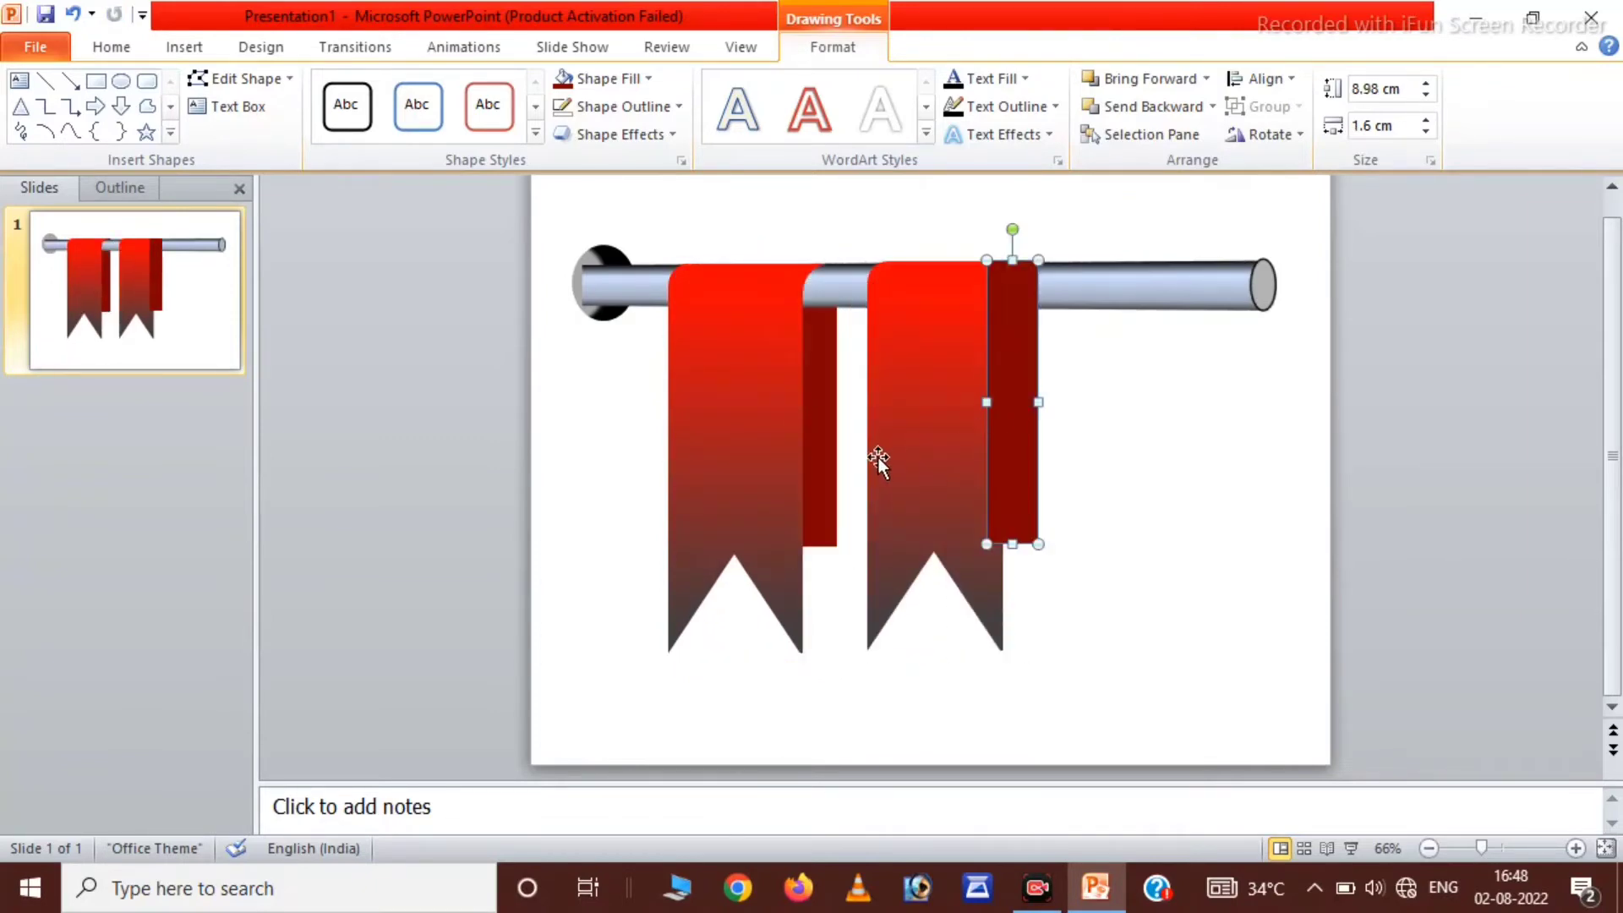
pyautogui.click(1207, 106)
pyautogui.click(1175, 160)
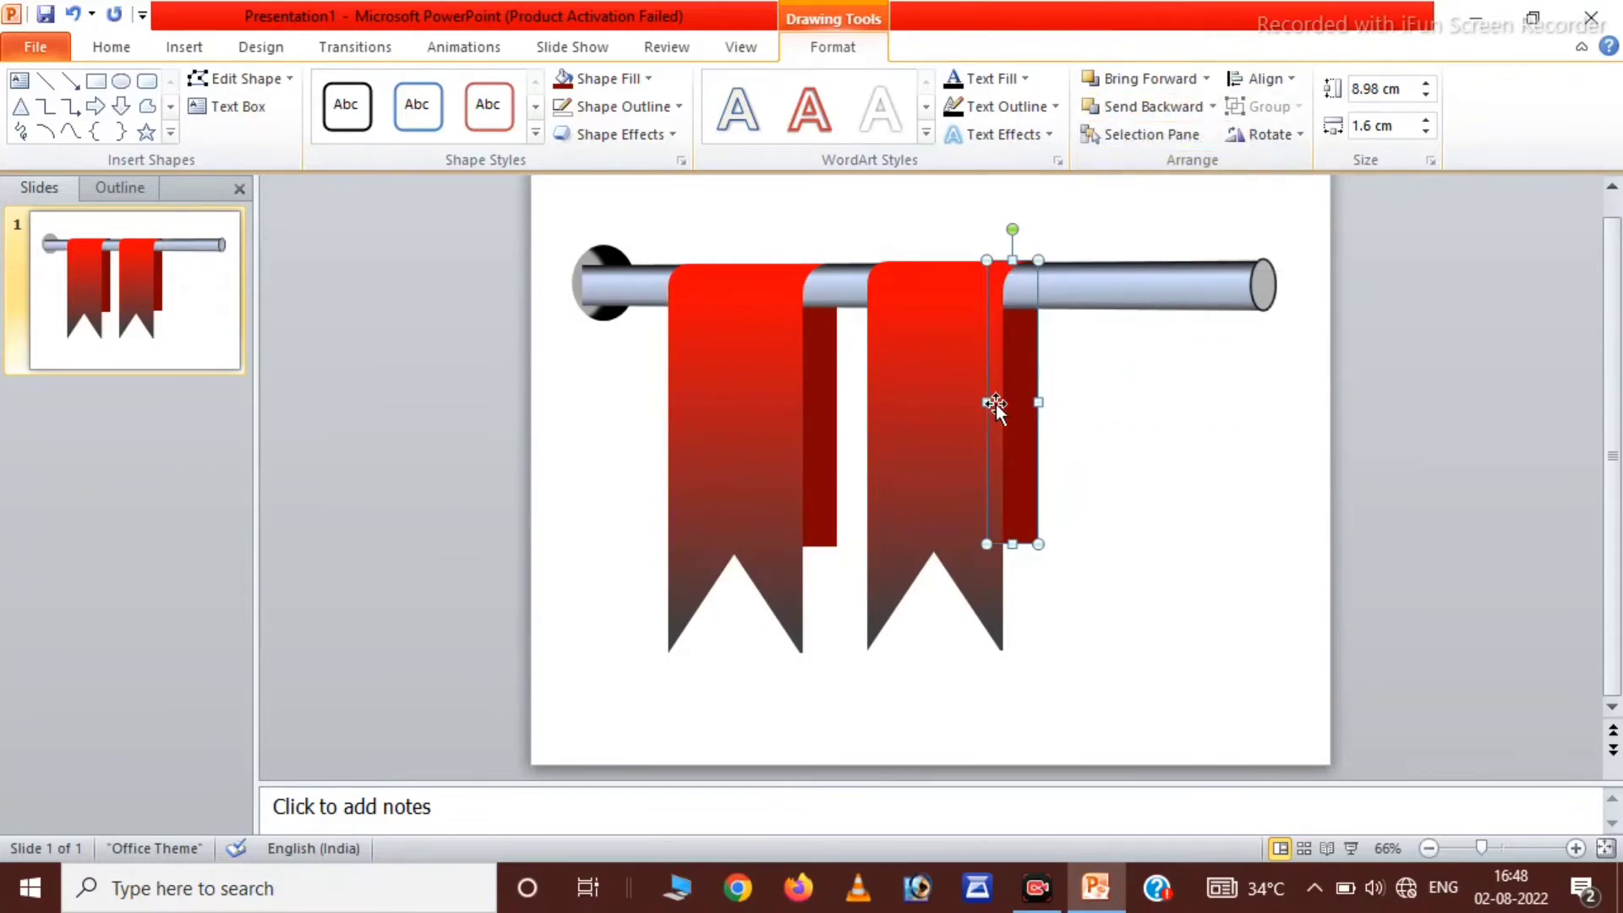
# Step: Place a third ribbon and strip near the rod's right end, with the strip sent back
pyautogui.moveTo(996, 403); pyautogui.dragTo(1200, 405)
pyautogui.click(957, 409)
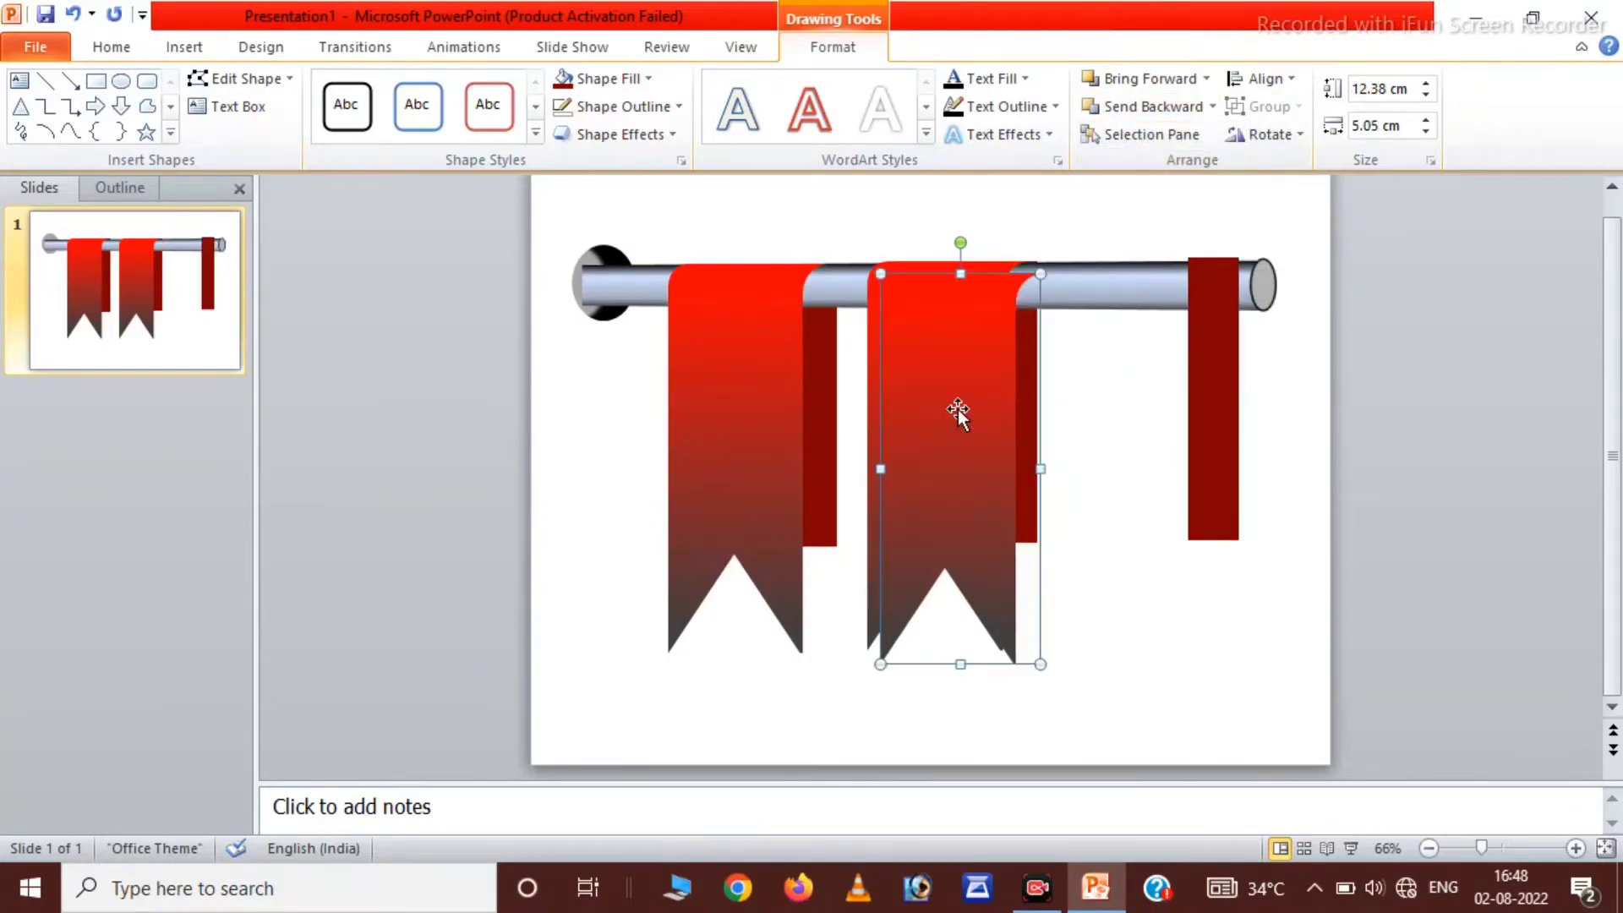
pyautogui.moveTo(957, 409); pyautogui.dragTo(1123, 413)
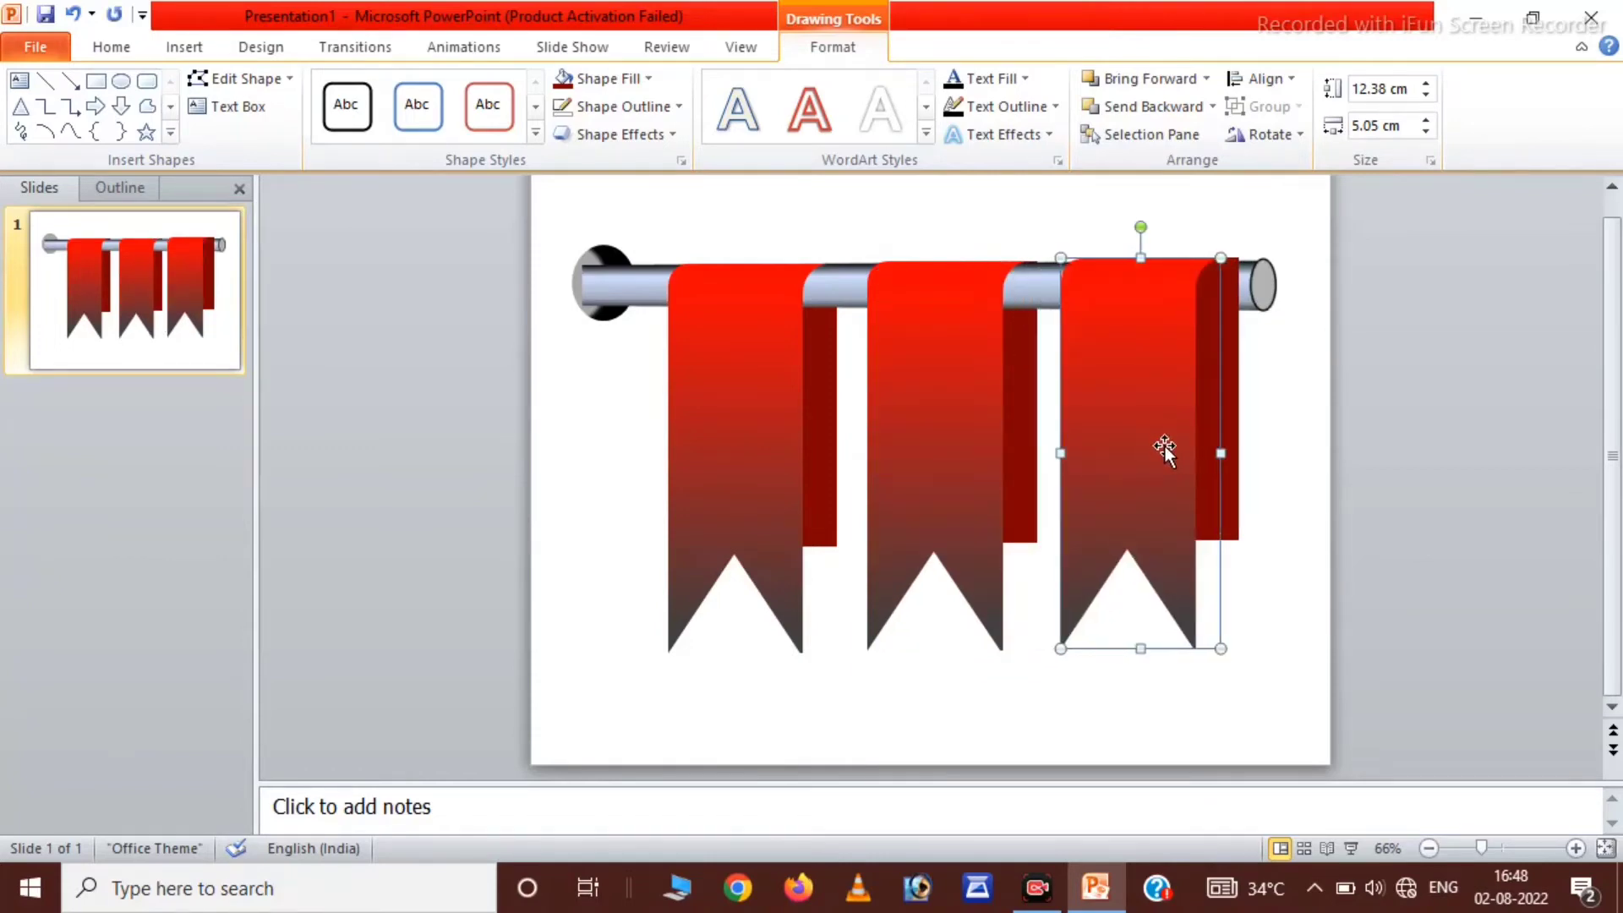
pyautogui.click(1231, 440)
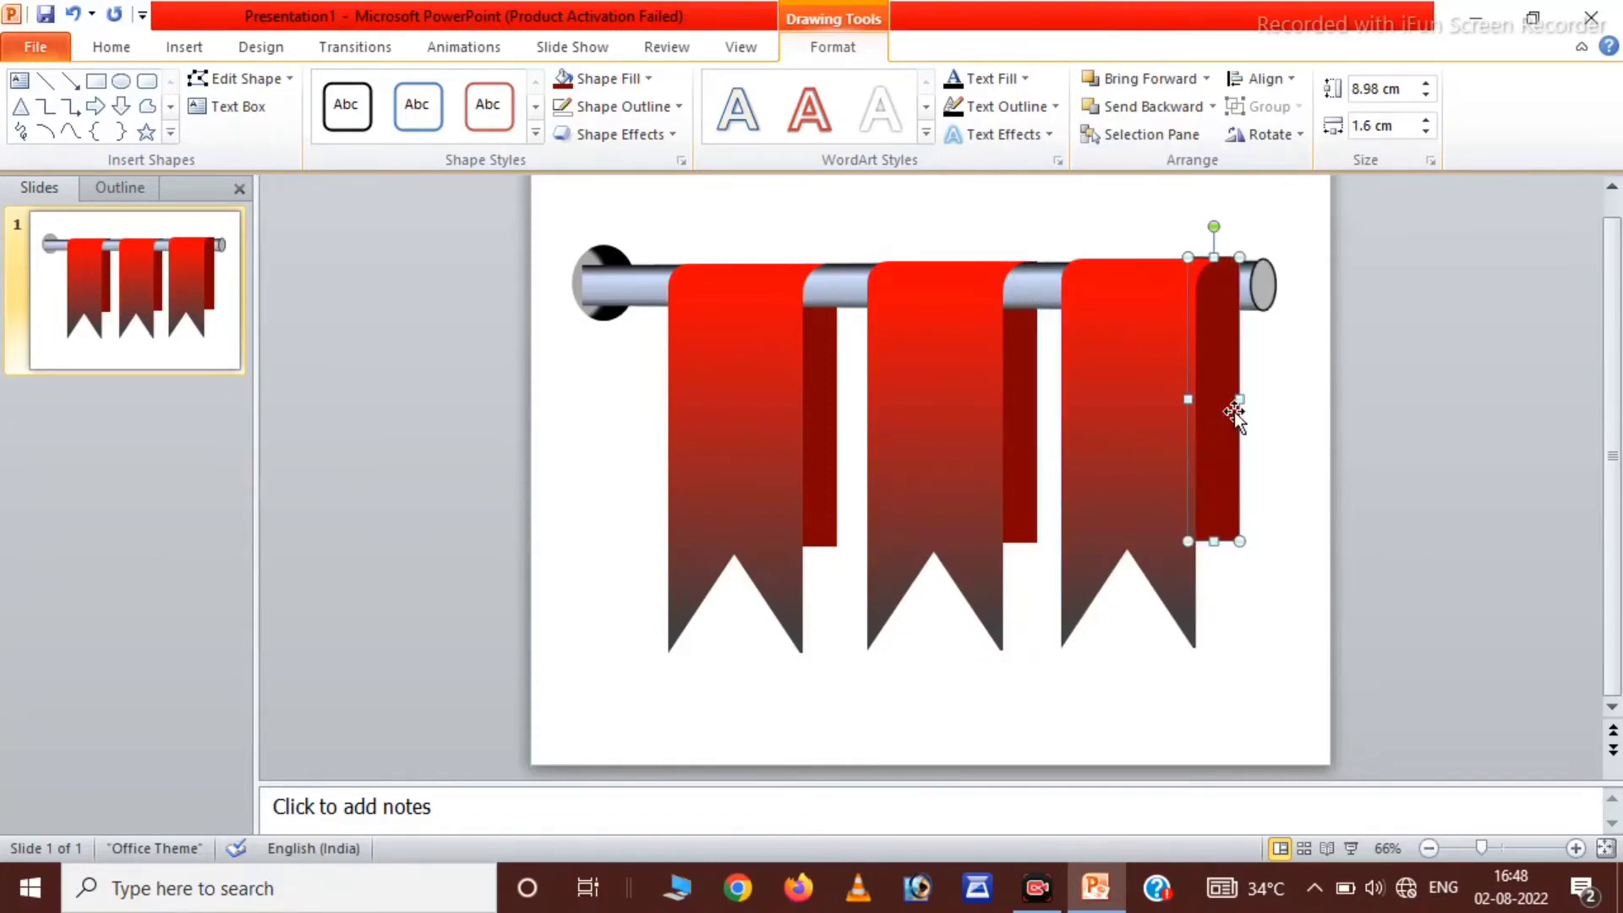
pyautogui.click(1212, 107)
pyautogui.click(1184, 163)
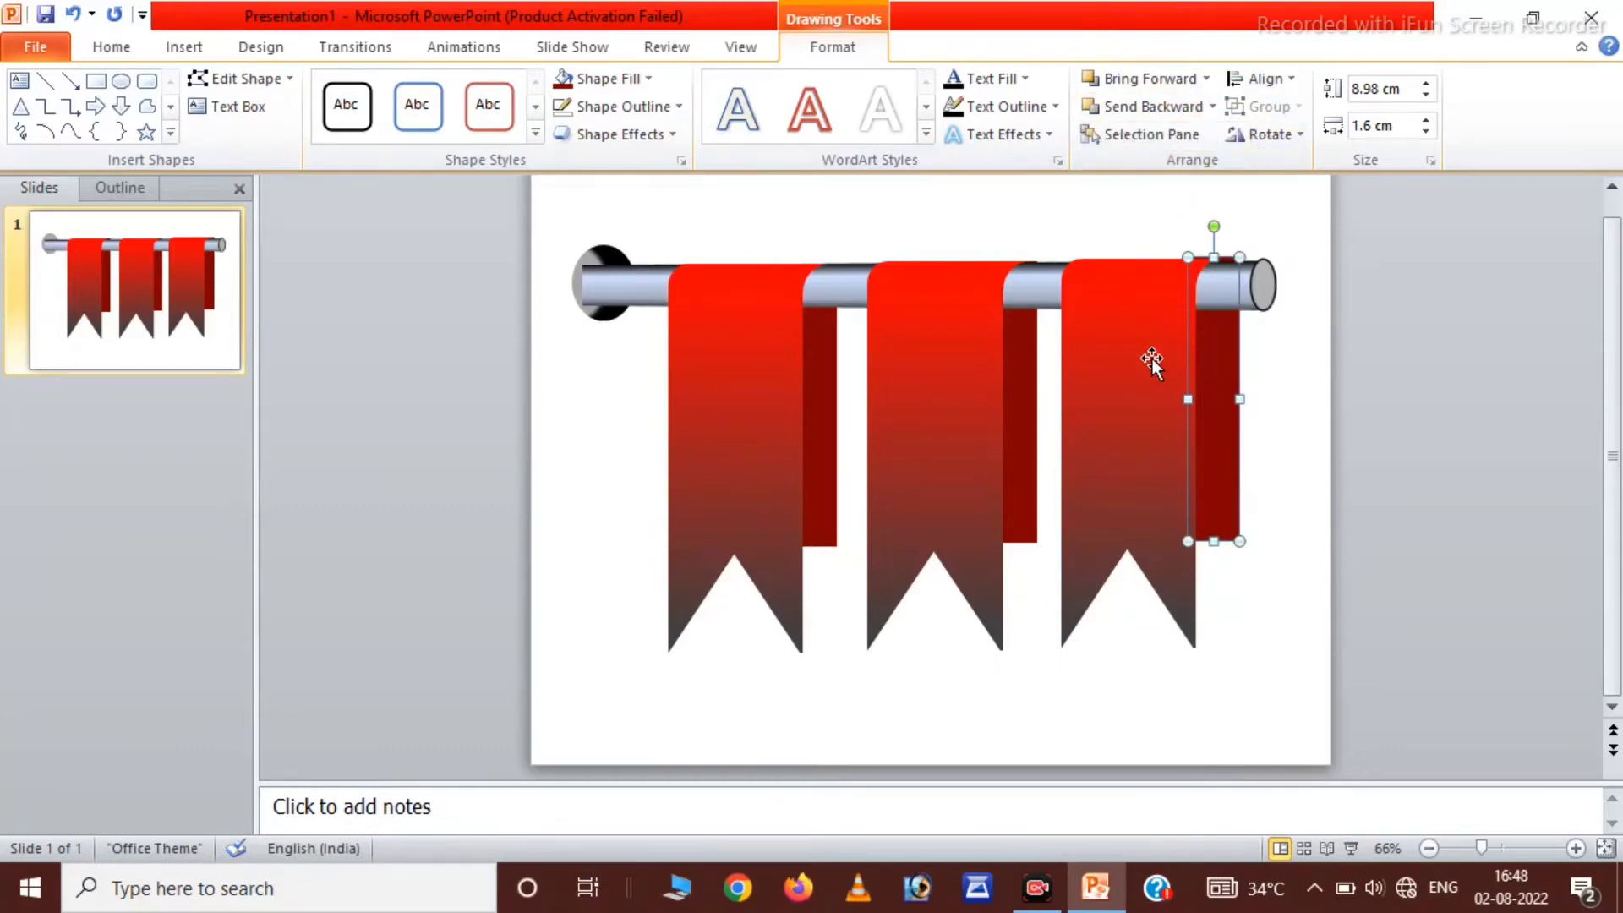
# Step: Nudge the right ribbon slightly right and select the middle ribbon for recolouring
pyautogui.click(1152, 393)
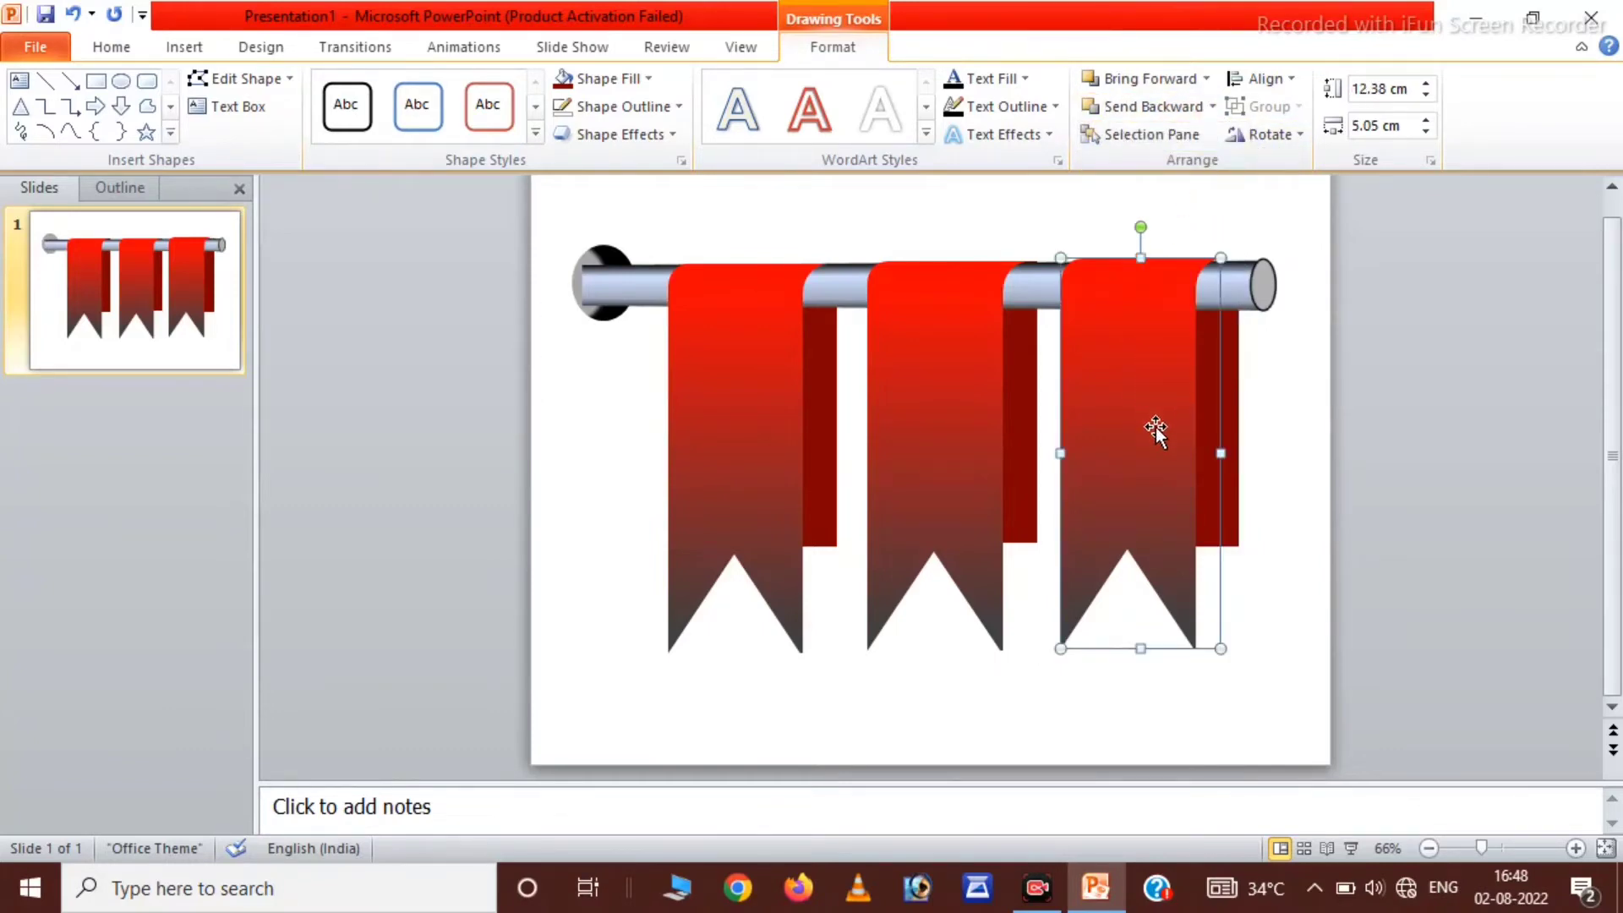
pyautogui.press('Right')
pyautogui.press('Escape')
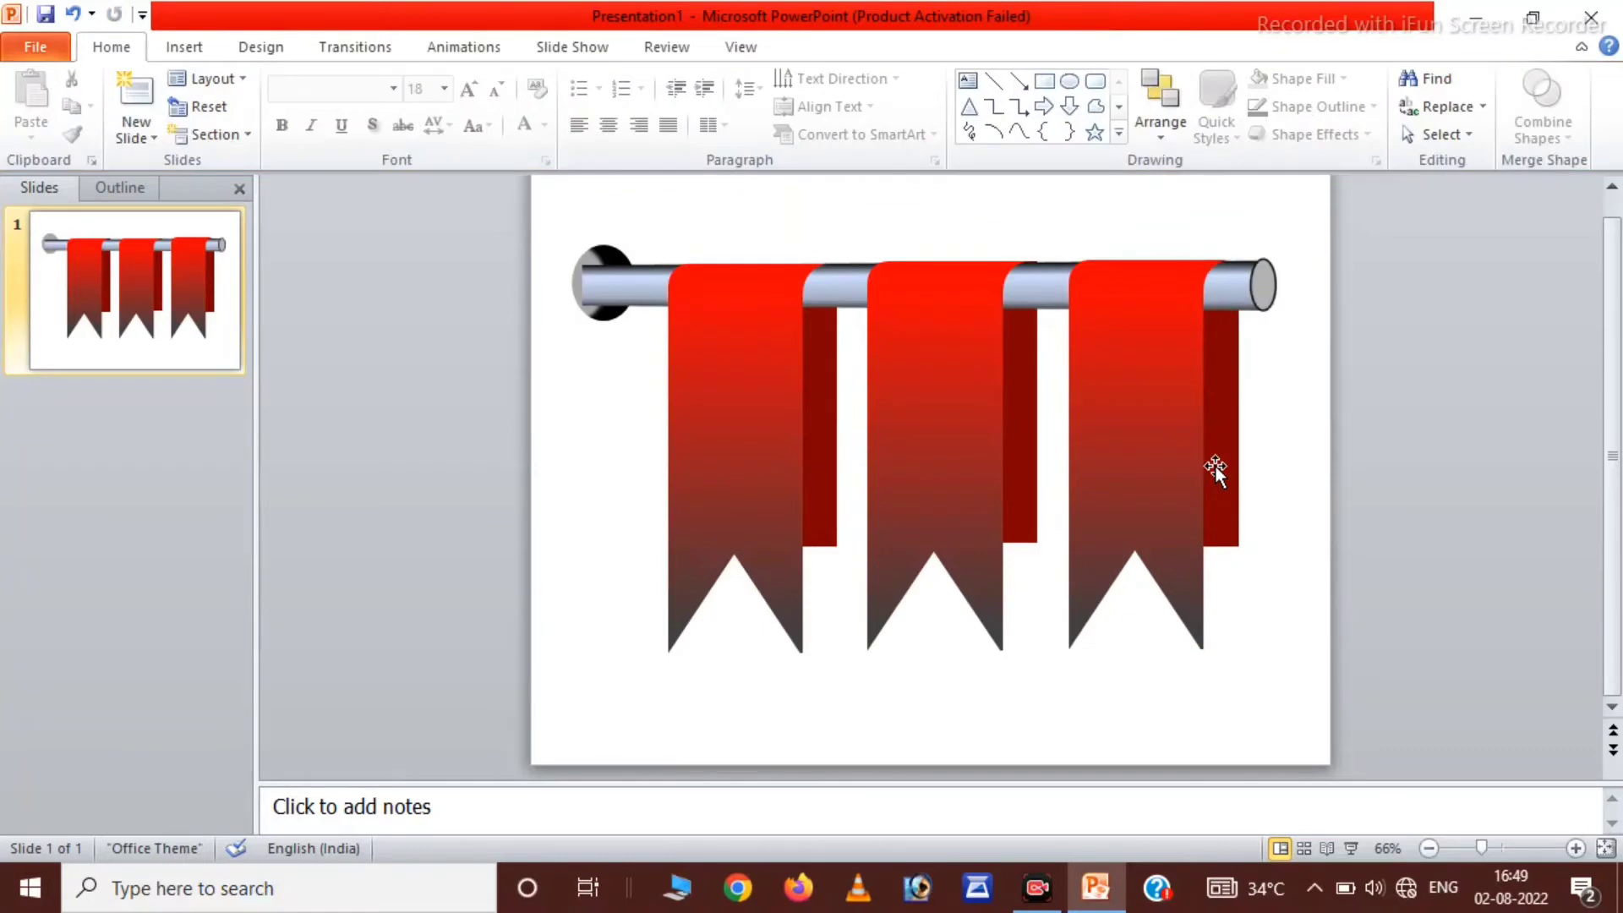
pyautogui.click(946, 464)
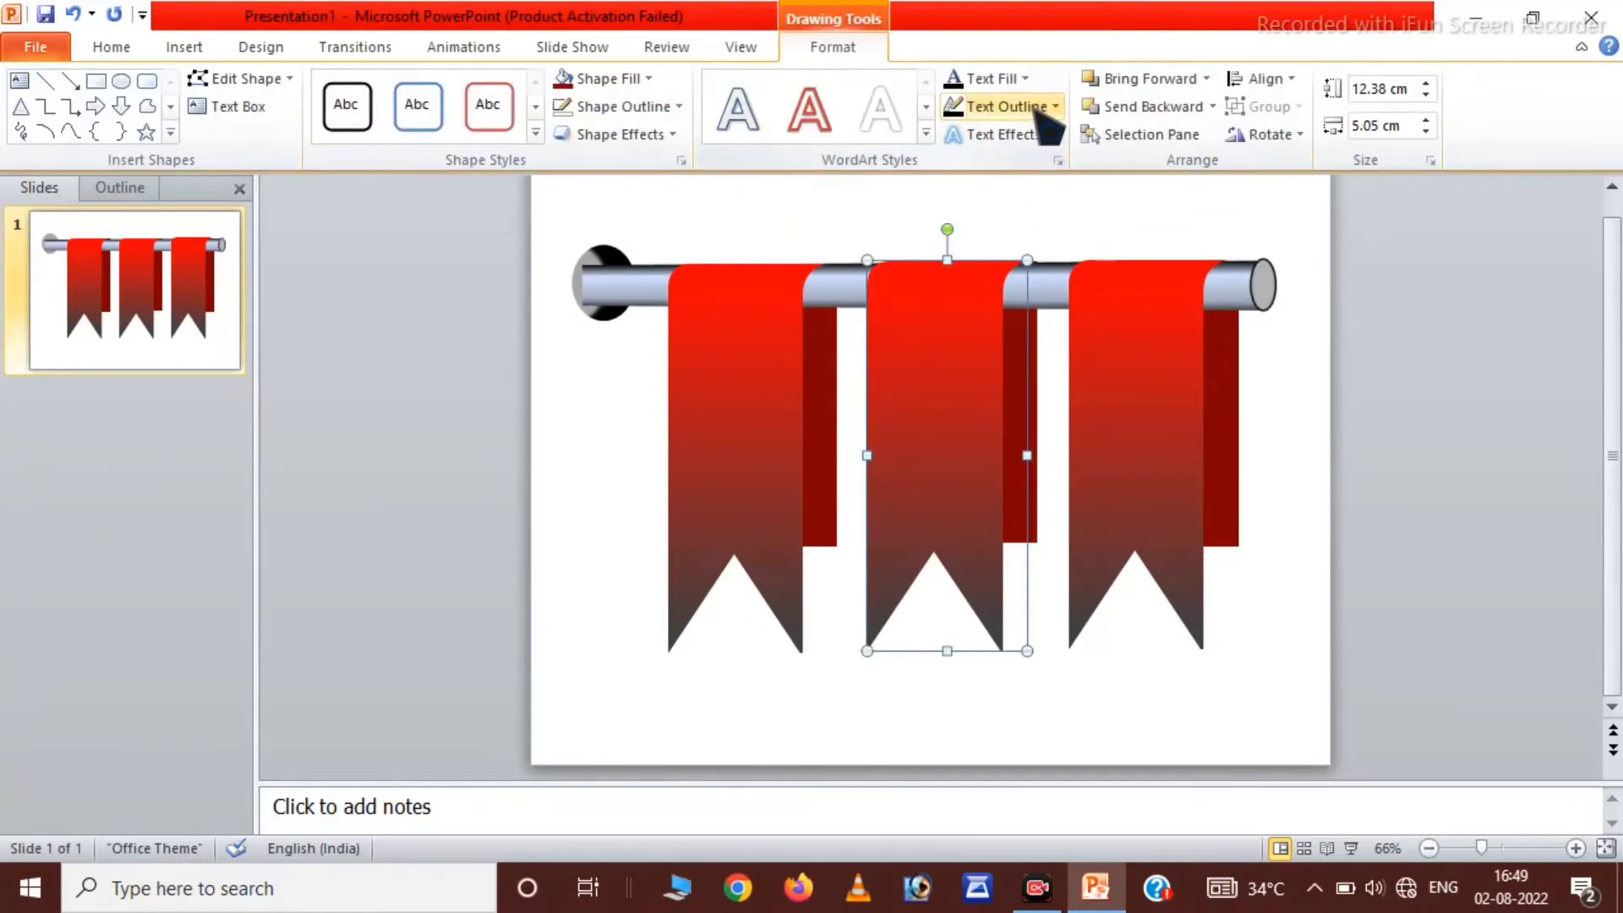
pyautogui.click(607, 78)
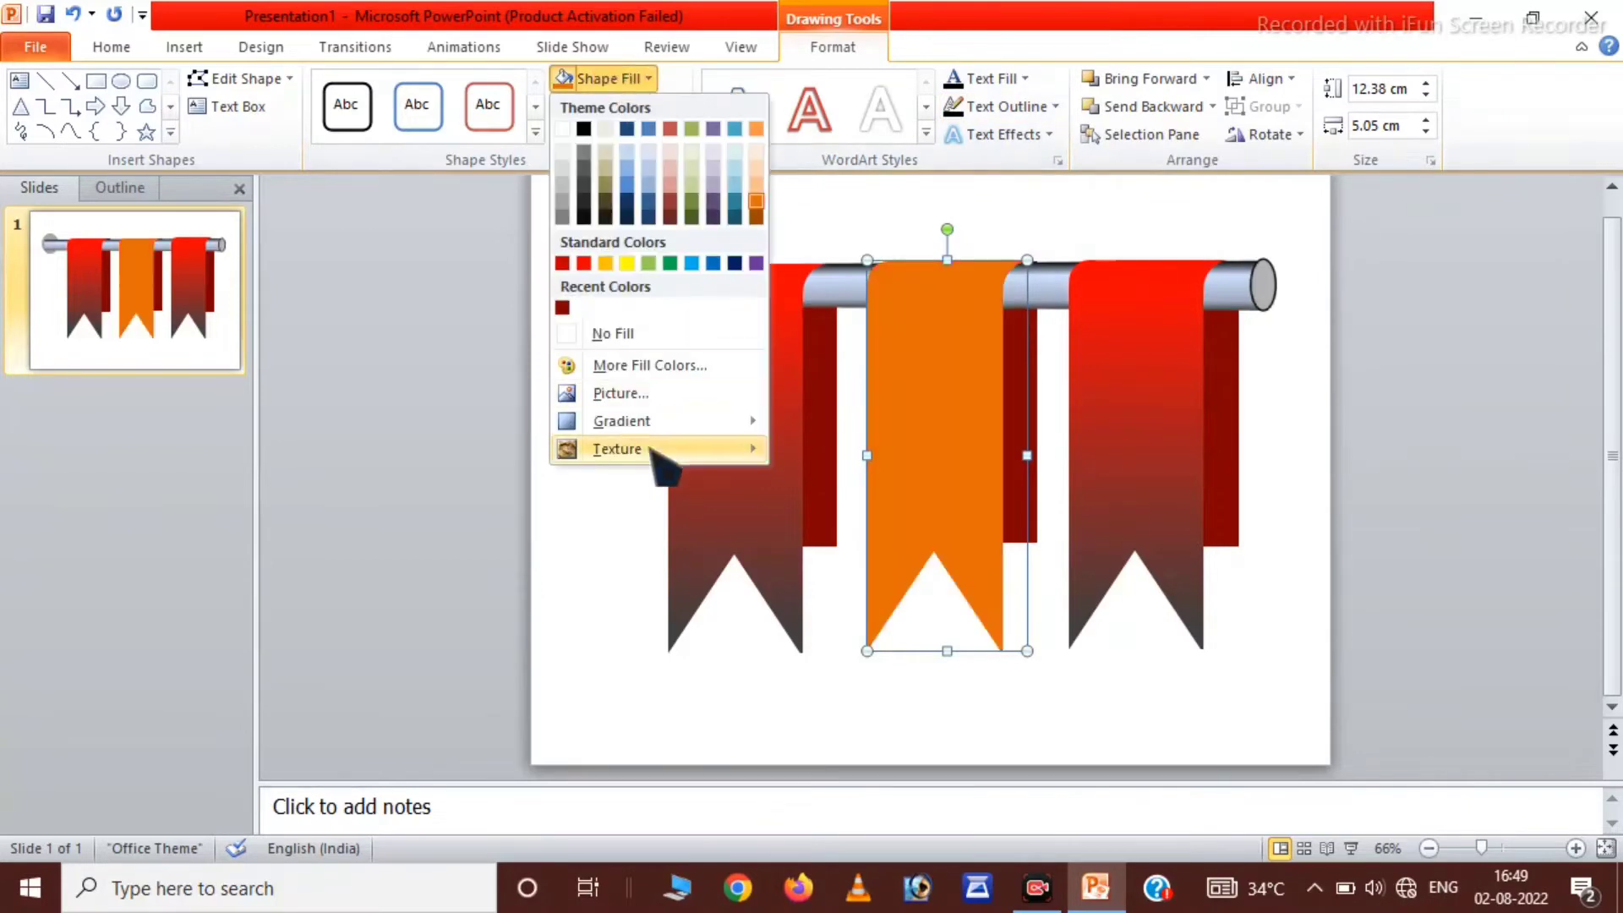
# Step: Give the middle ribbon a gradient fill whose first stop is dark green
pyautogui.moveTo(621, 421)
pyautogui.click(871, 828)
pyautogui.moveTo(1200, 122)
pyautogui.mouseDown()
pyautogui.moveTo(362, 153)
pyautogui.moveTo(439, 152)
pyautogui.mouseUp()
pyautogui.click(363, 264)
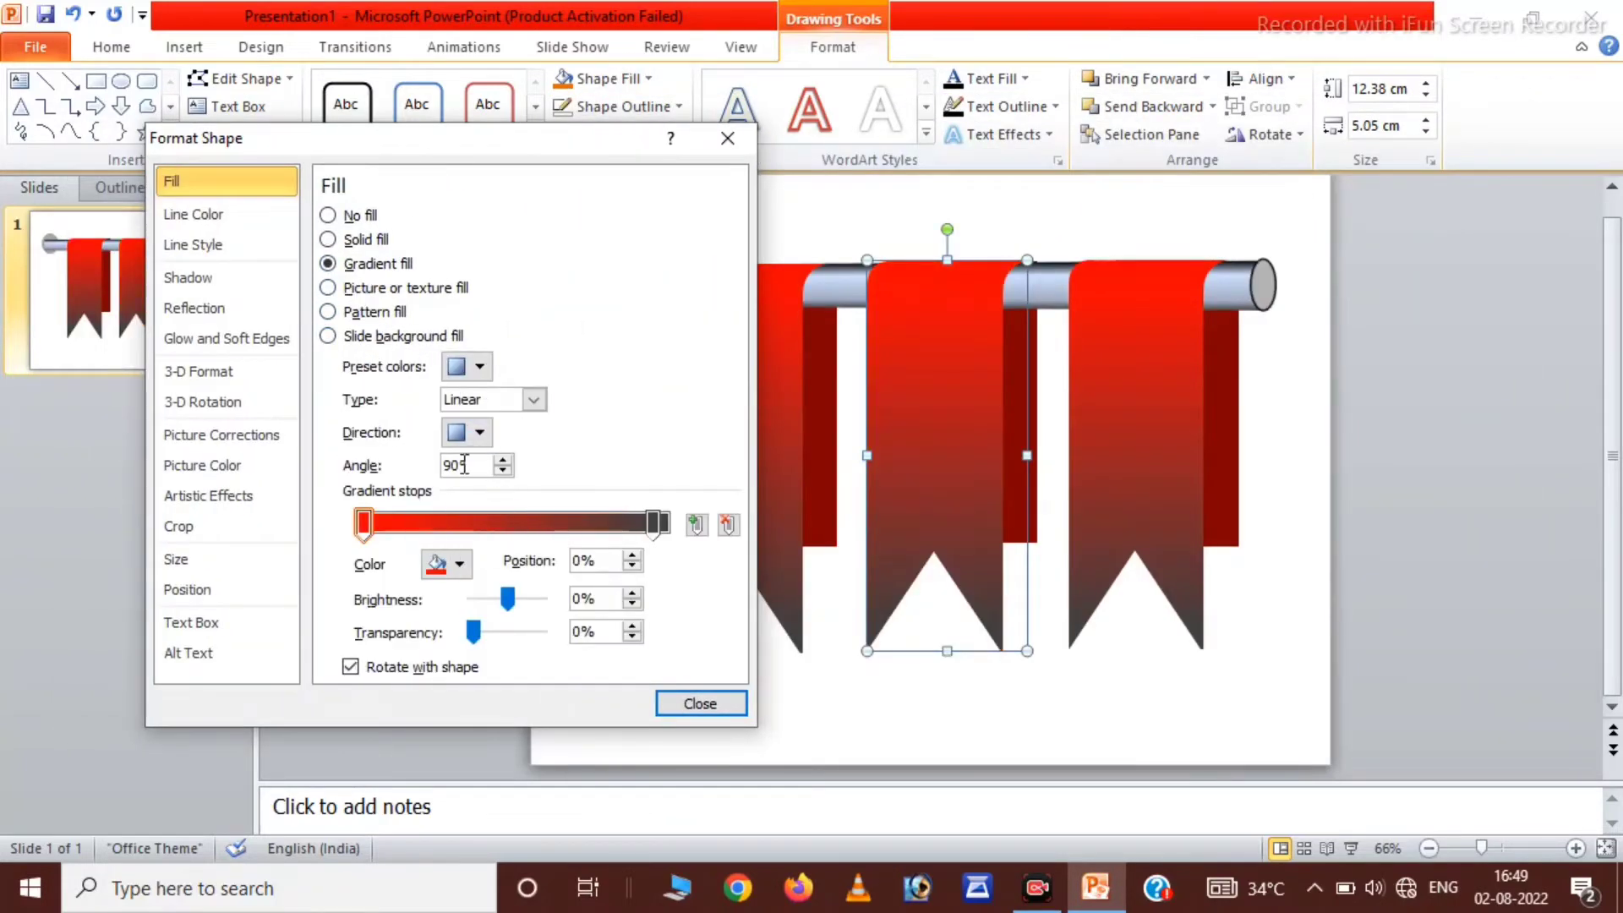
pyautogui.click(457, 564)
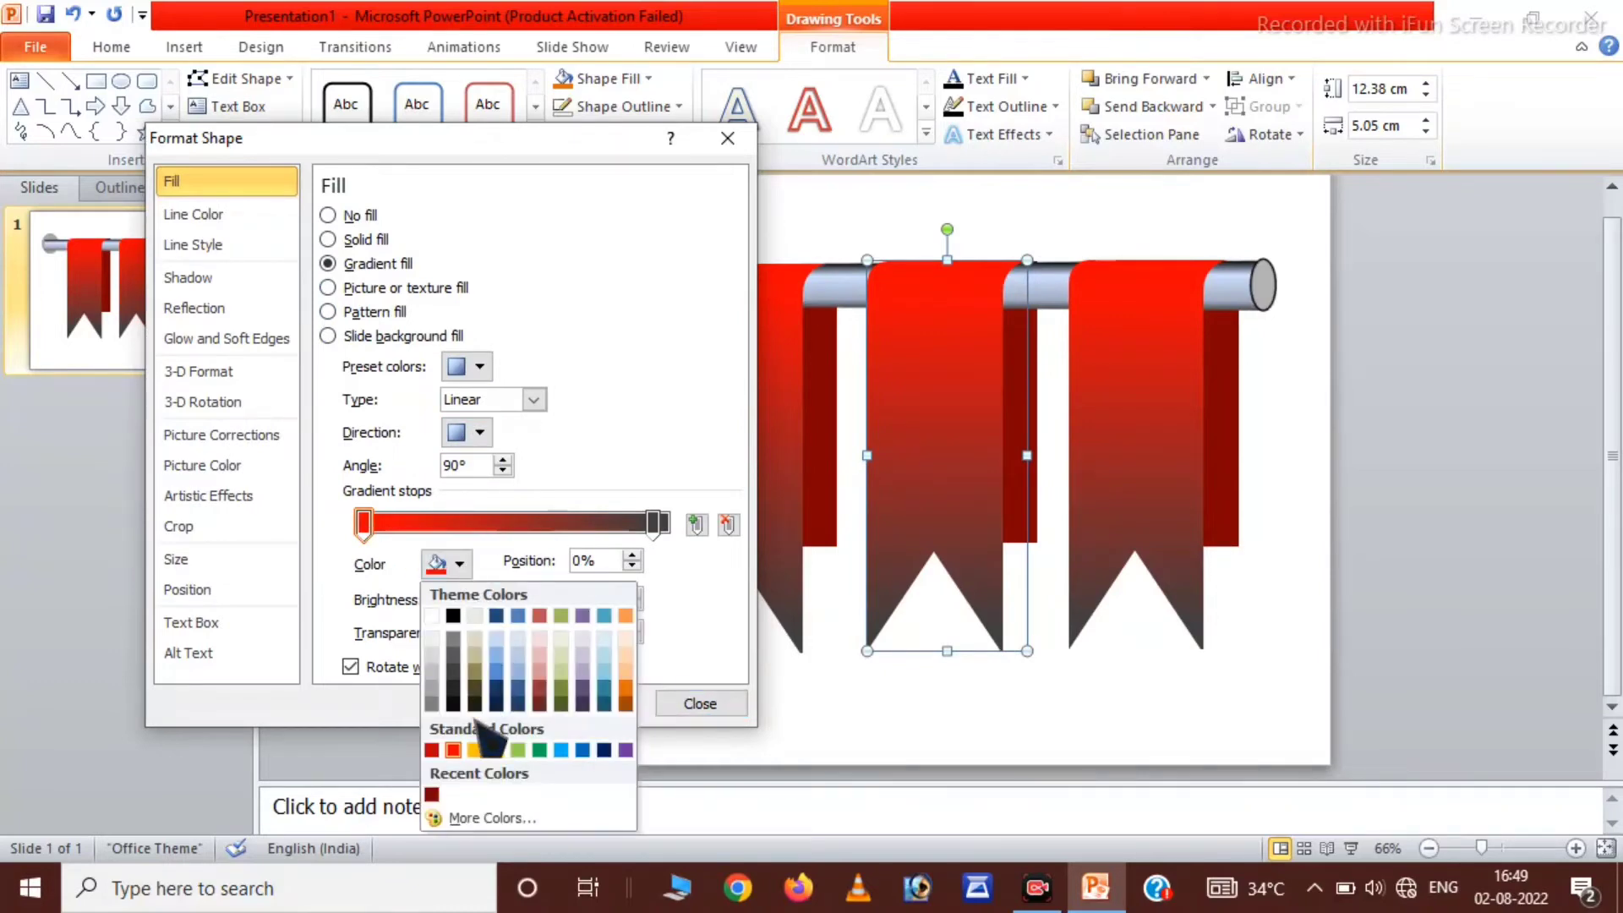
pyautogui.click(625, 687)
pyautogui.click(455, 563)
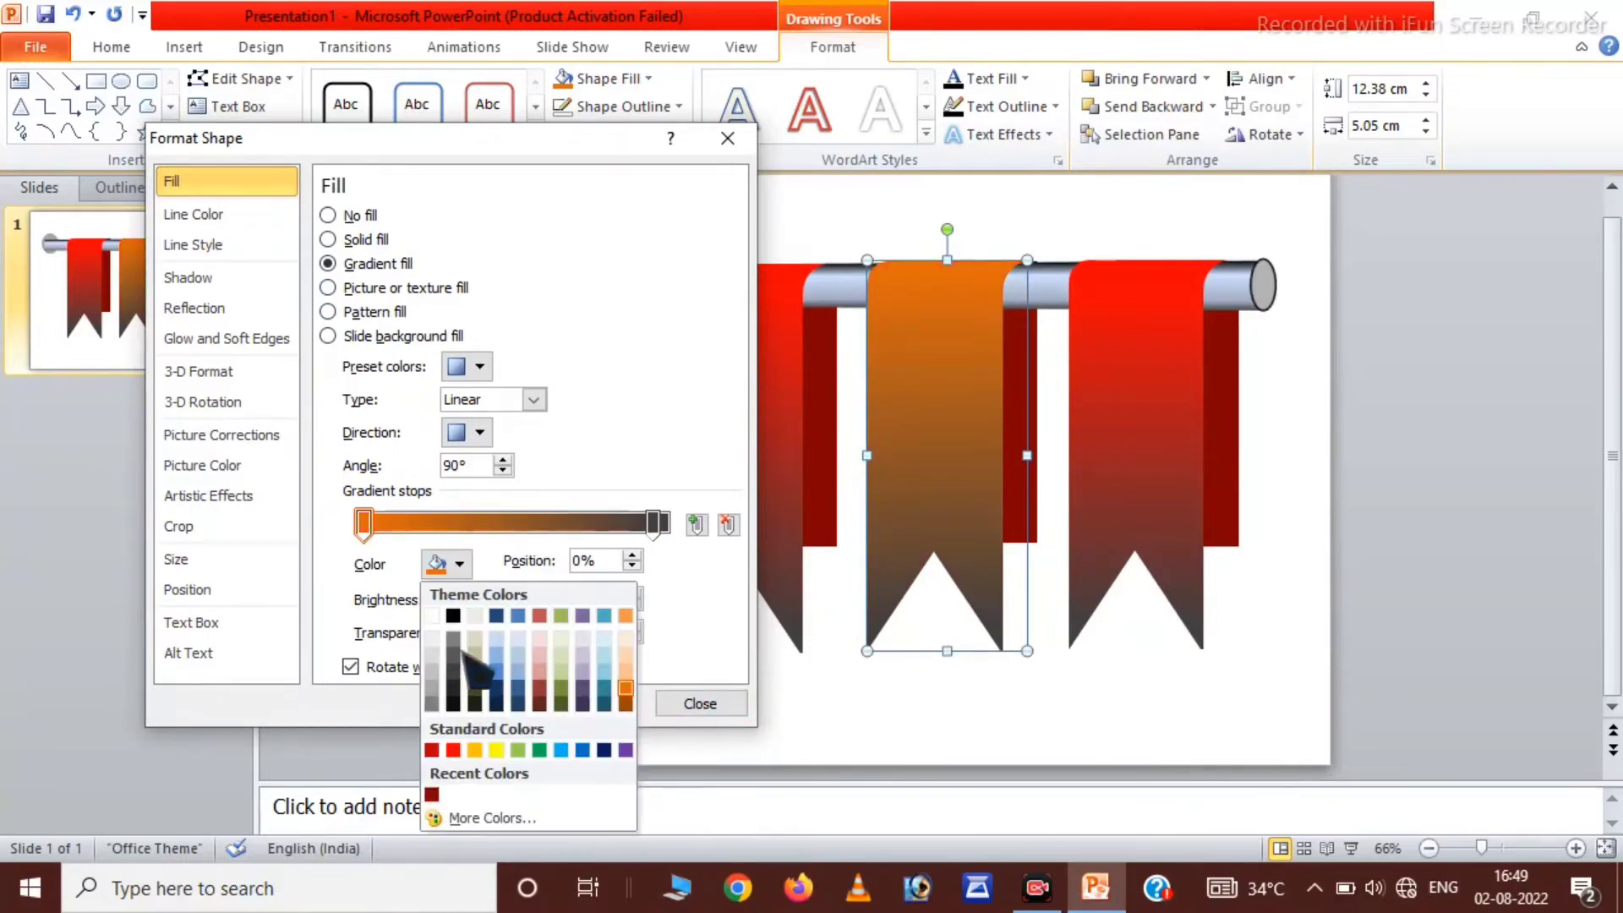
pyautogui.click(488, 817)
pyautogui.moveTo(446, 193); pyautogui.dragTo(434, 184)
pyautogui.click(291, 235)
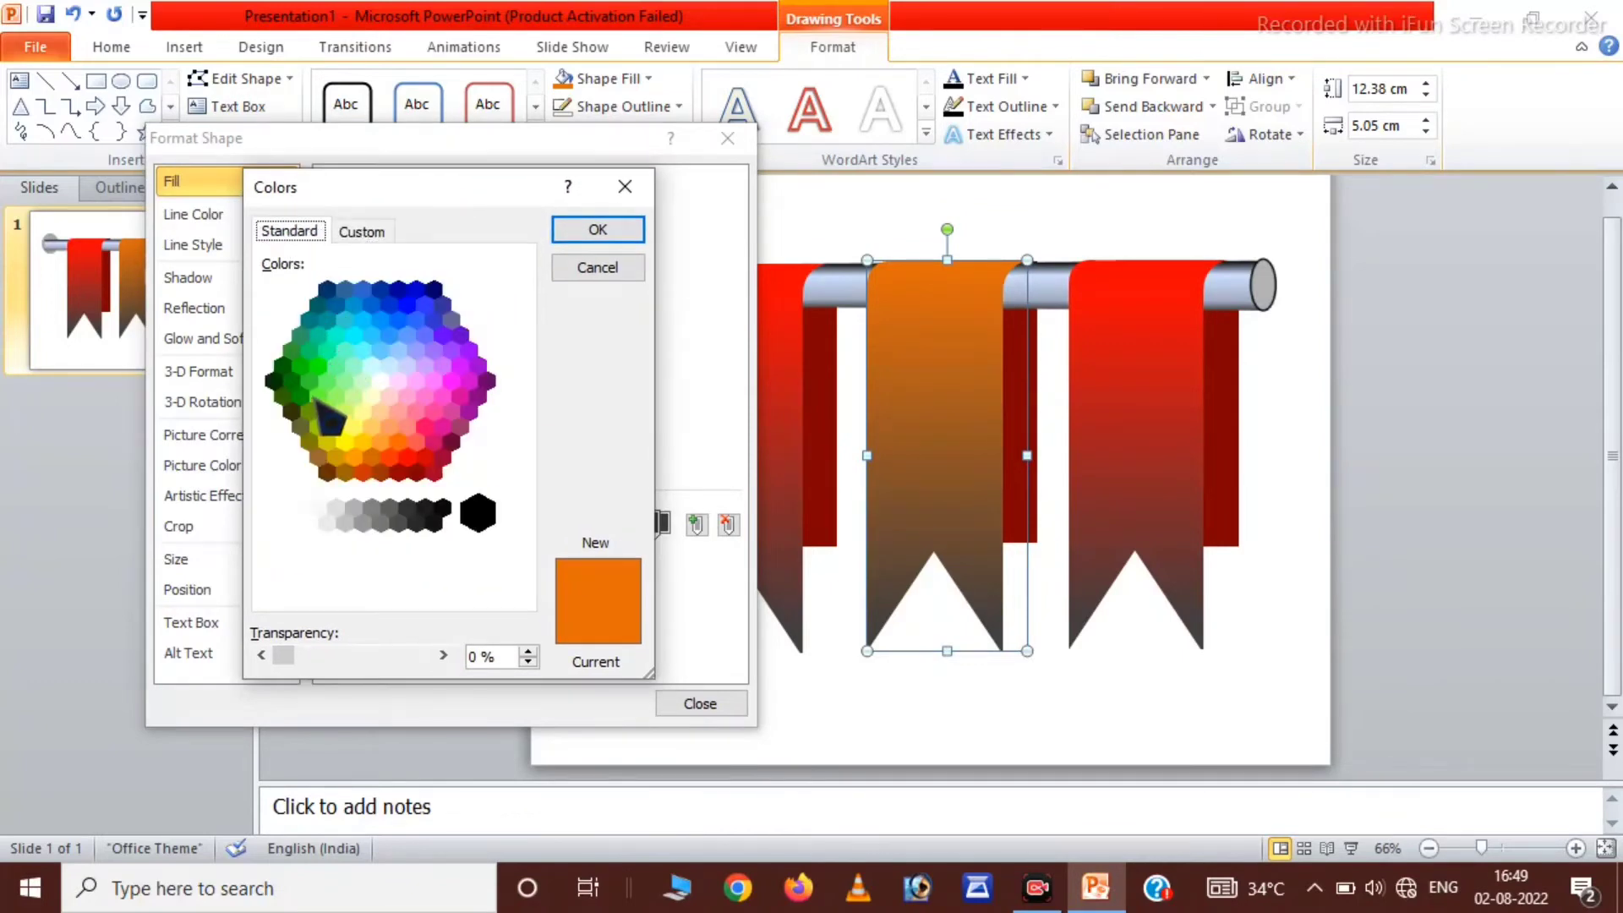
pyautogui.click(291, 381)
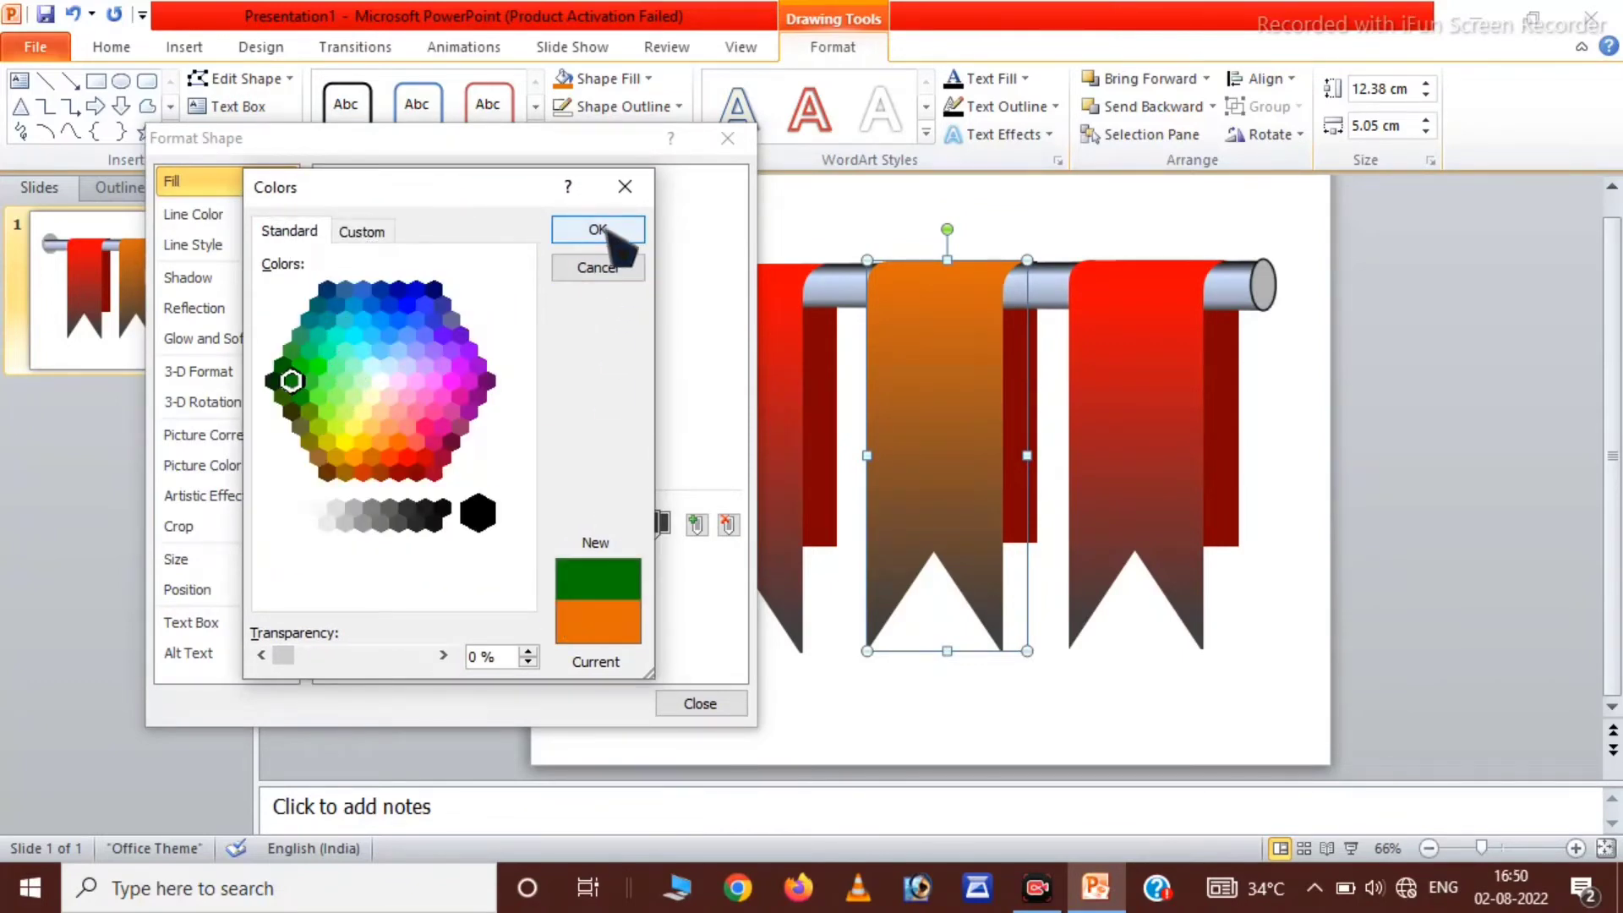
pyautogui.click(599, 230)
# Step: Make the end stop bright green at 100% and move the start stop to 5%
pyautogui.click(653, 521)
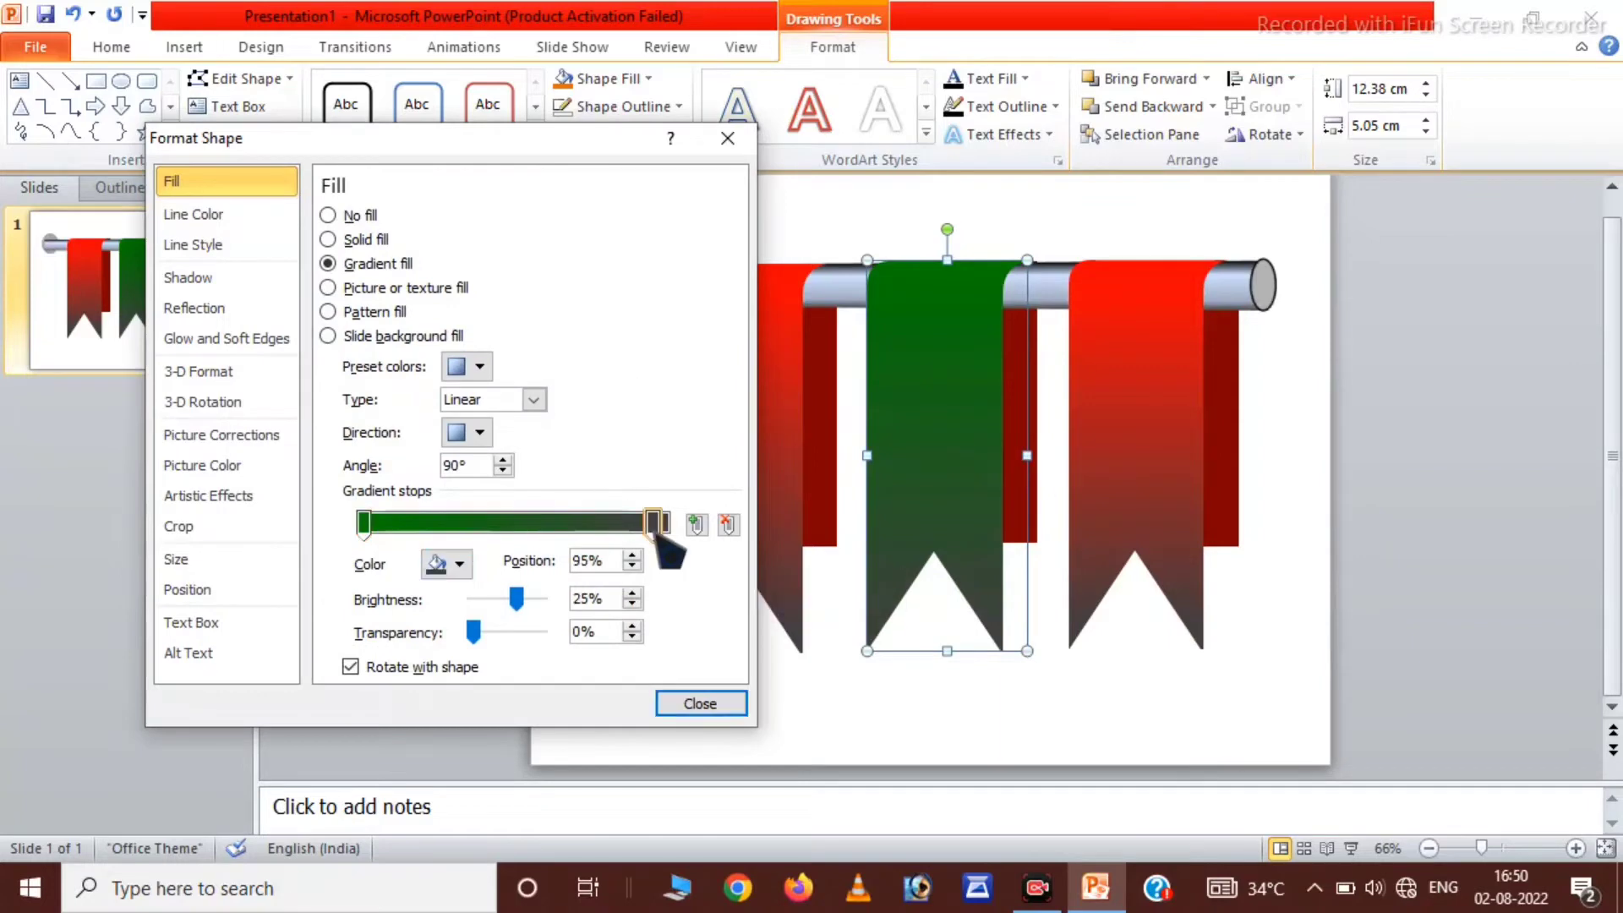
pyautogui.click(447, 564)
pyautogui.click(497, 813)
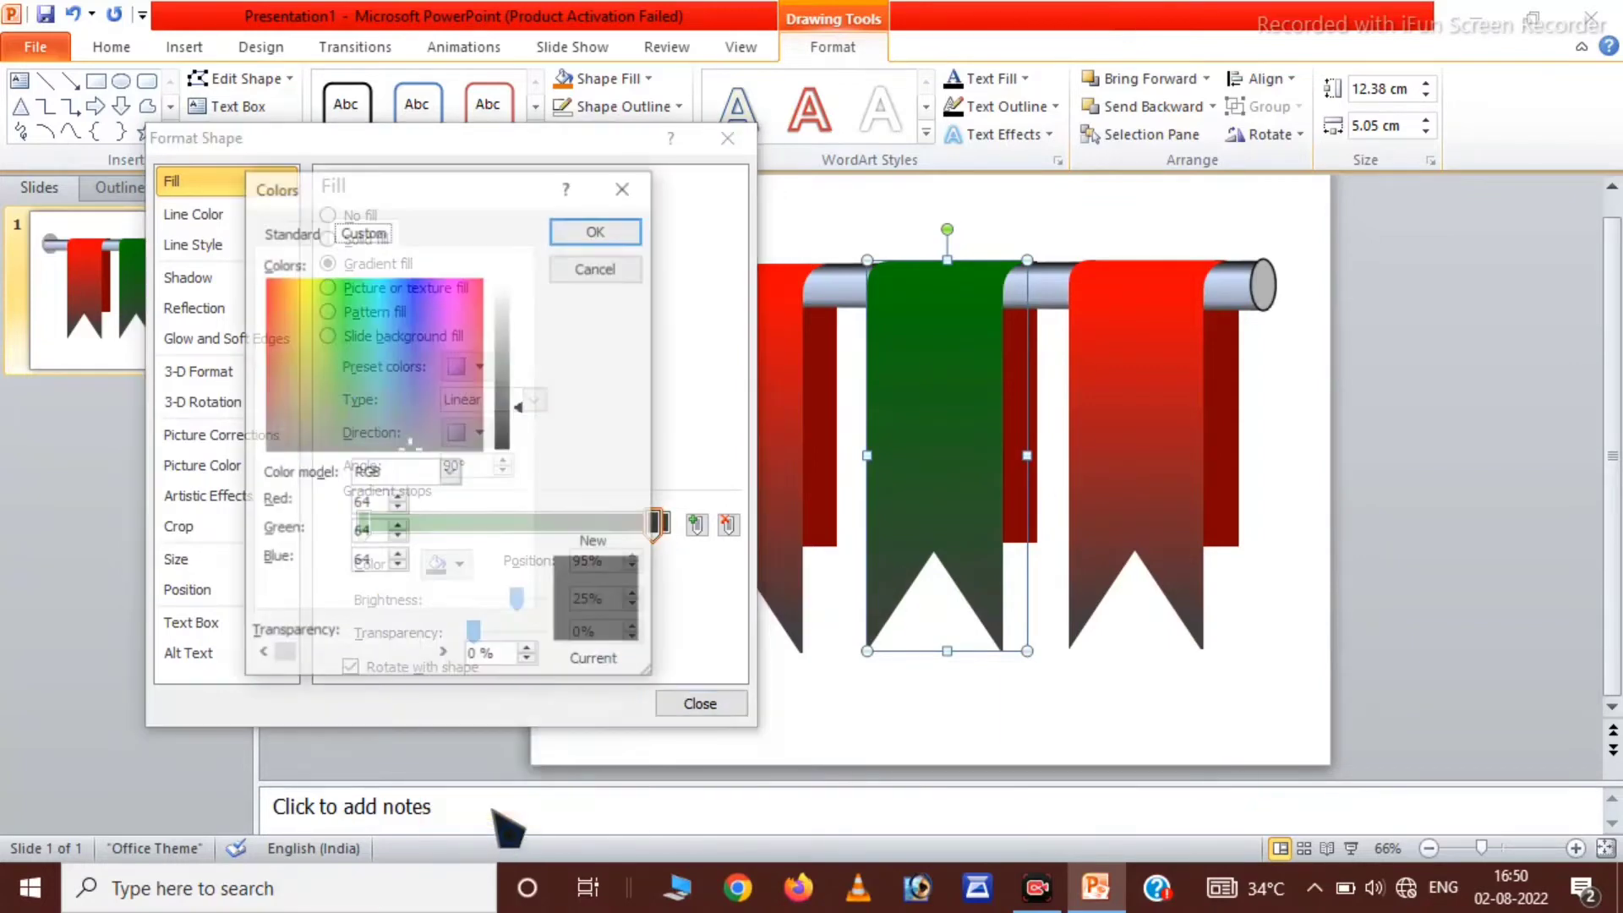
pyautogui.click(289, 230)
pyautogui.click(326, 377)
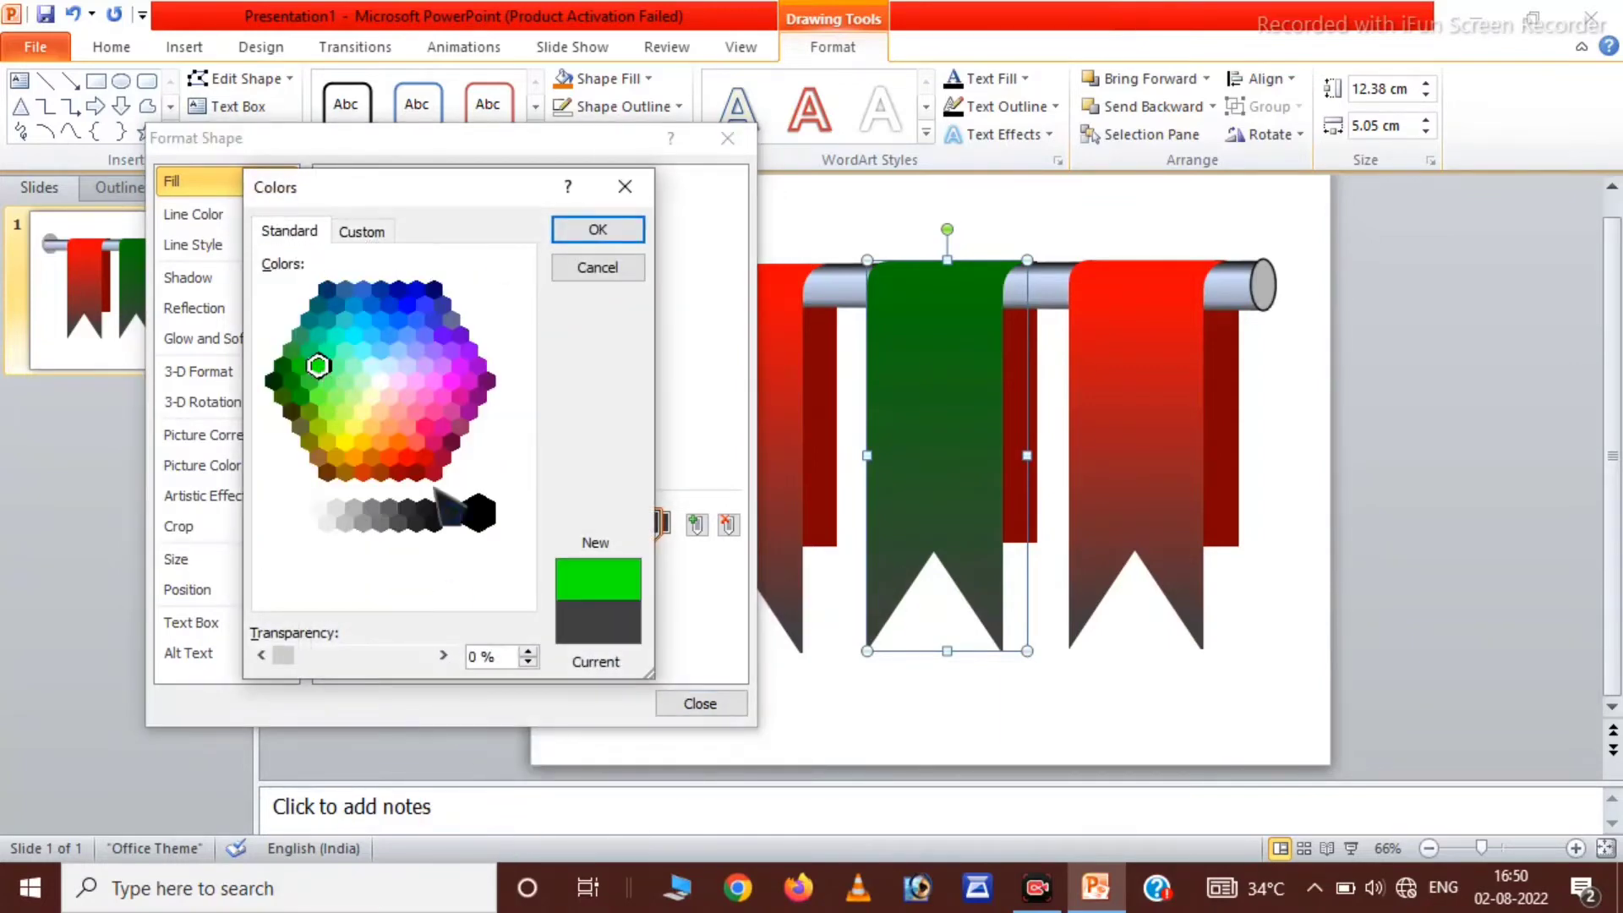
pyautogui.click(592, 230)
pyautogui.moveTo(654, 522); pyautogui.dragTo(674, 524)
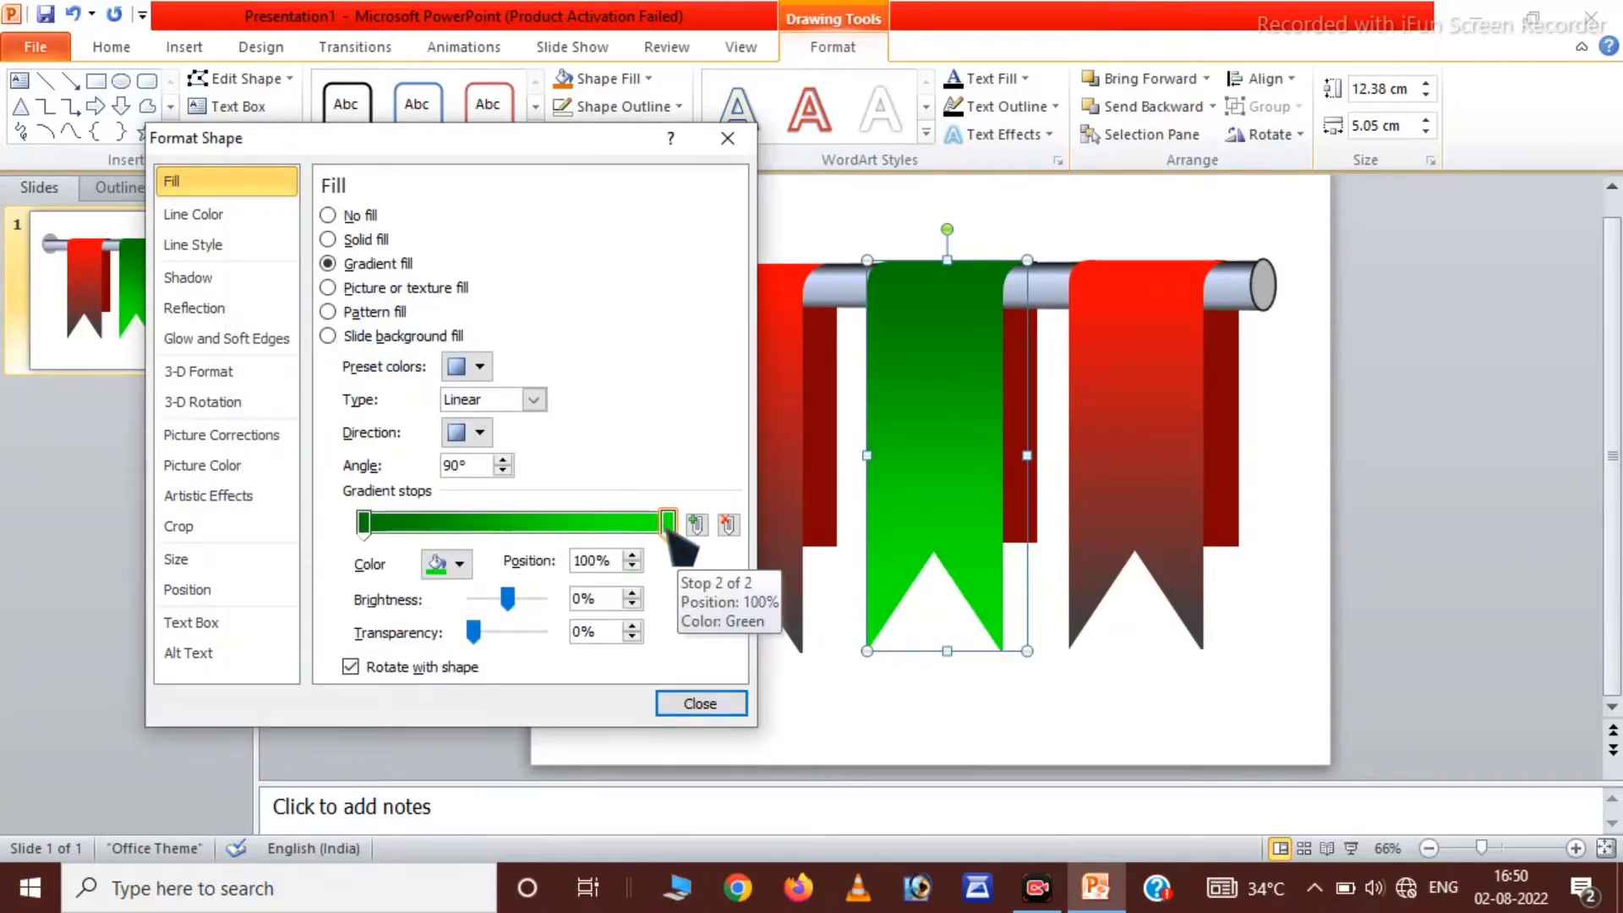
pyautogui.moveTo(363, 523); pyautogui.dragTo(380, 524)
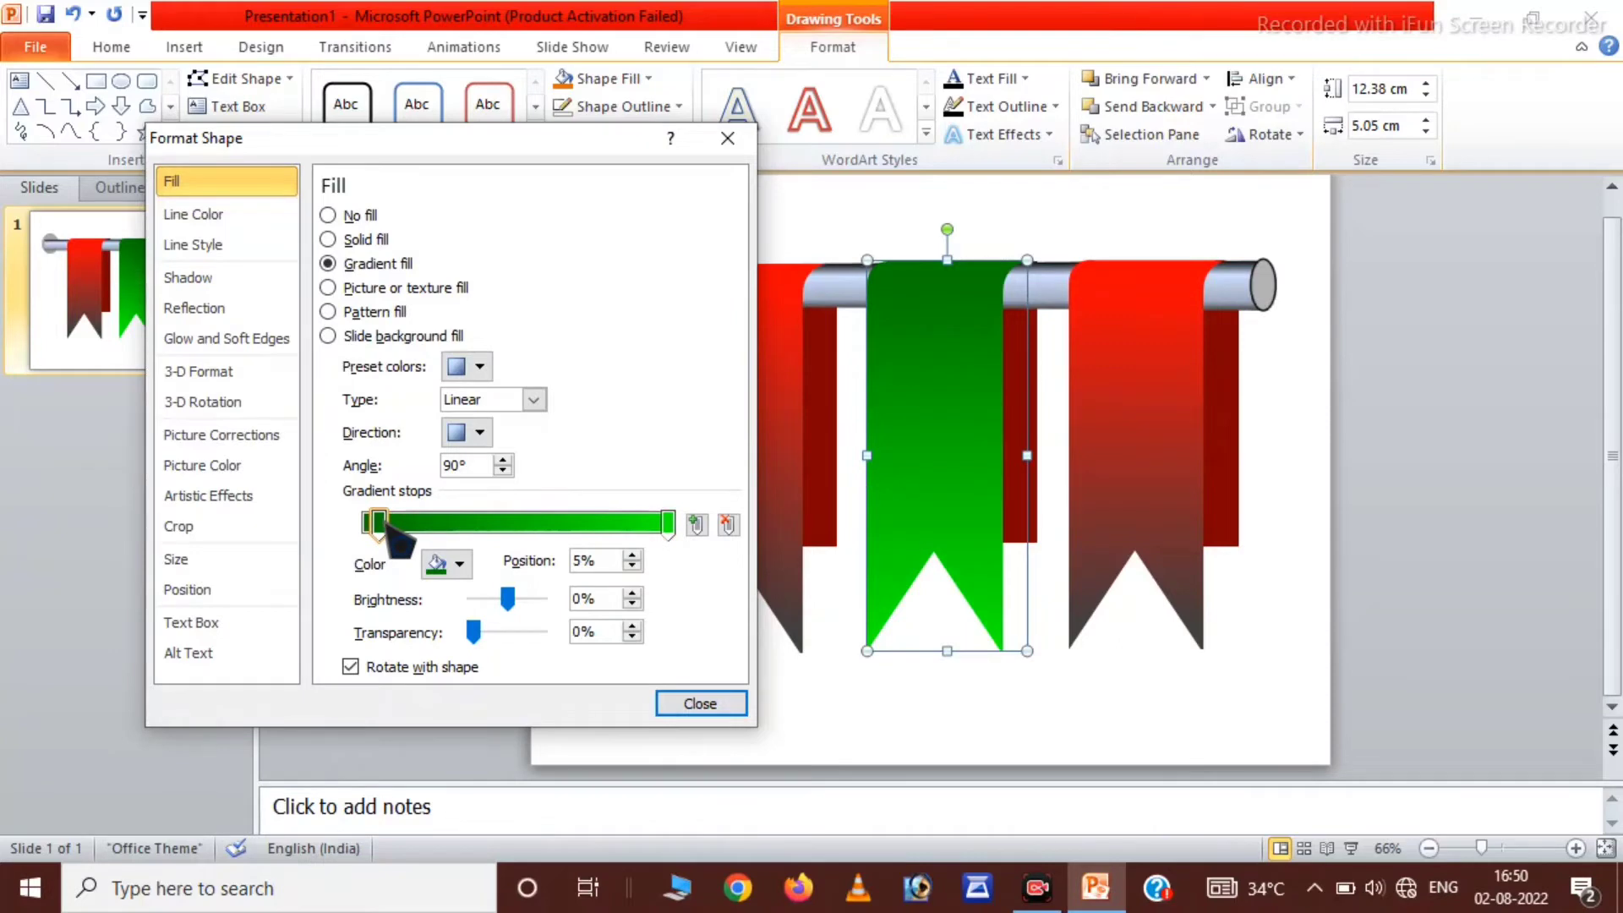
# Step: Fill the strip behind the green ribbon with Dark Green, then select the right ribbon
pyautogui.click(692, 708)
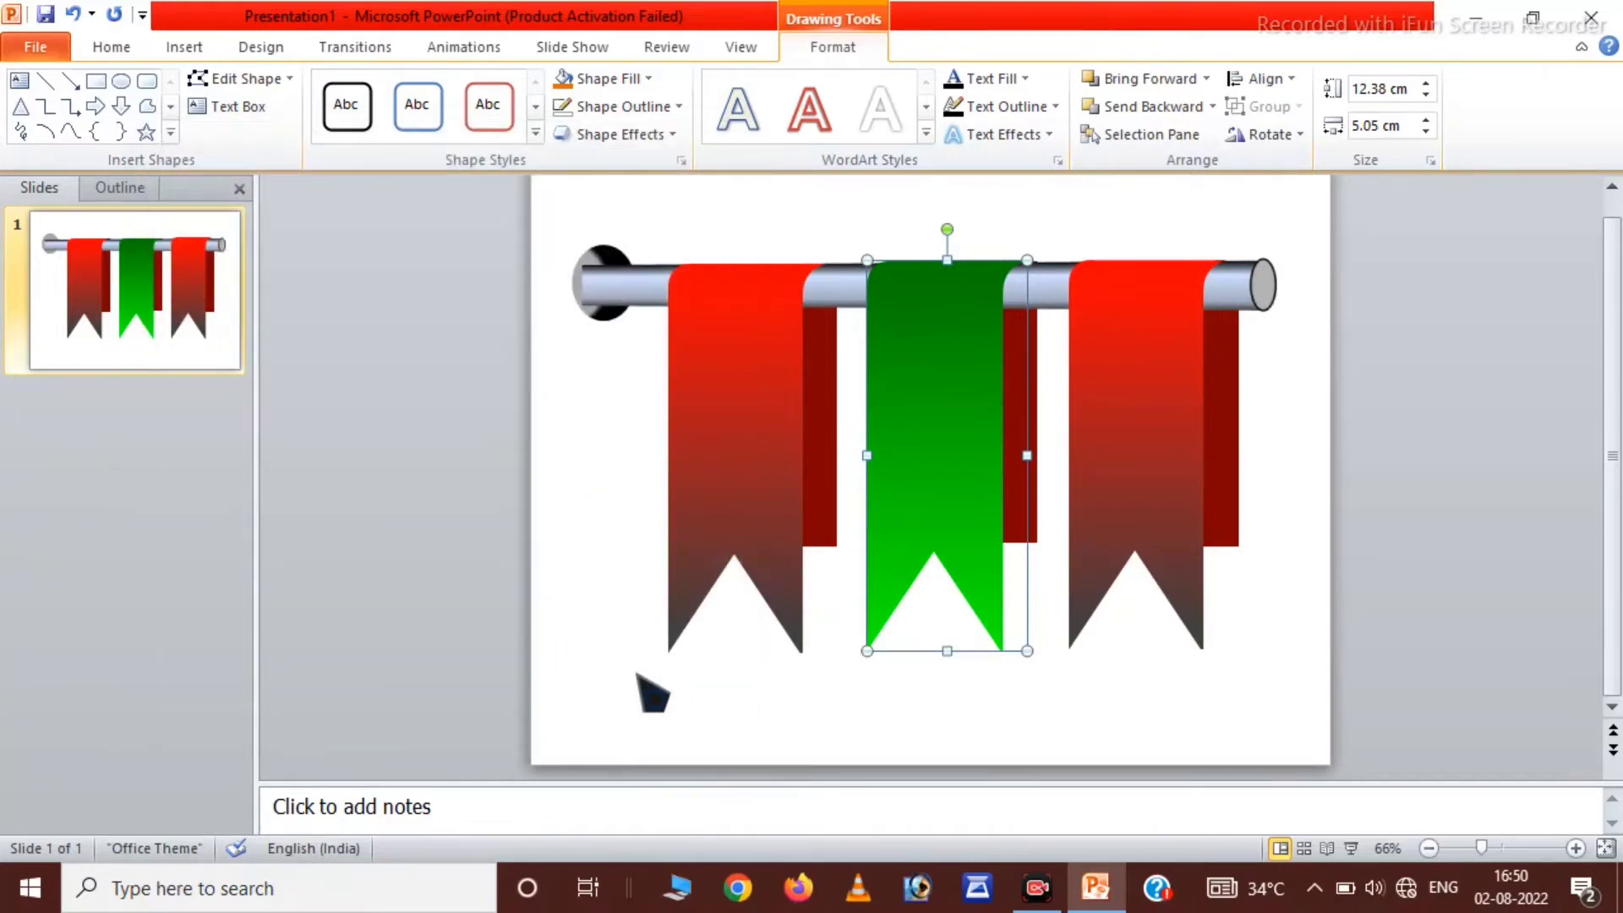
pyautogui.click(1036, 410)
pyautogui.click(608, 77)
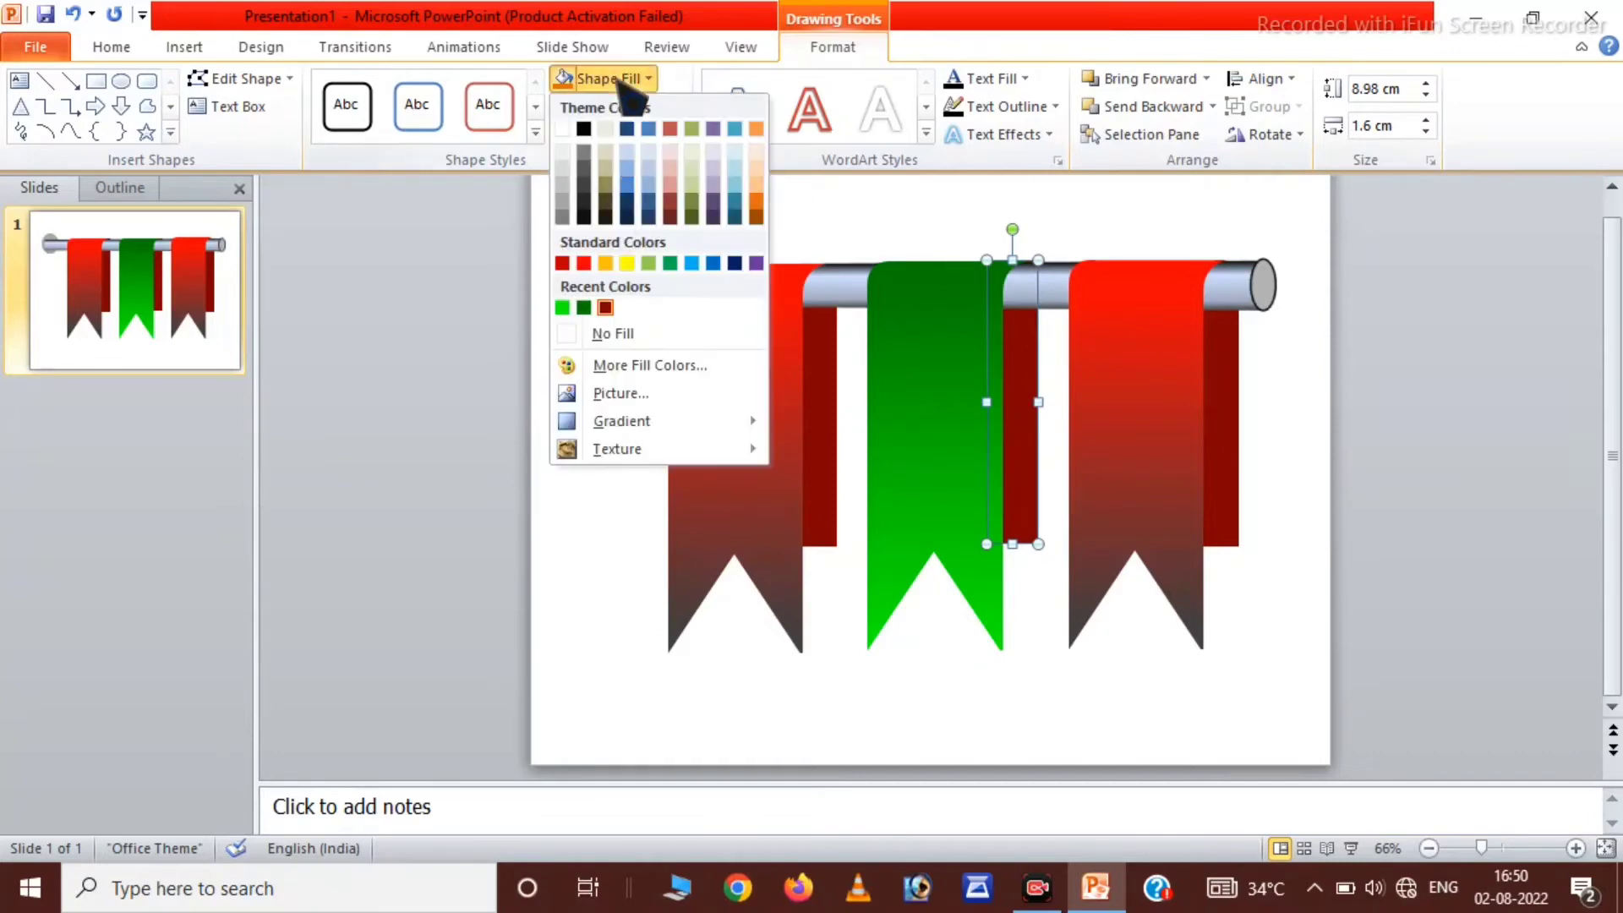
pyautogui.click(586, 310)
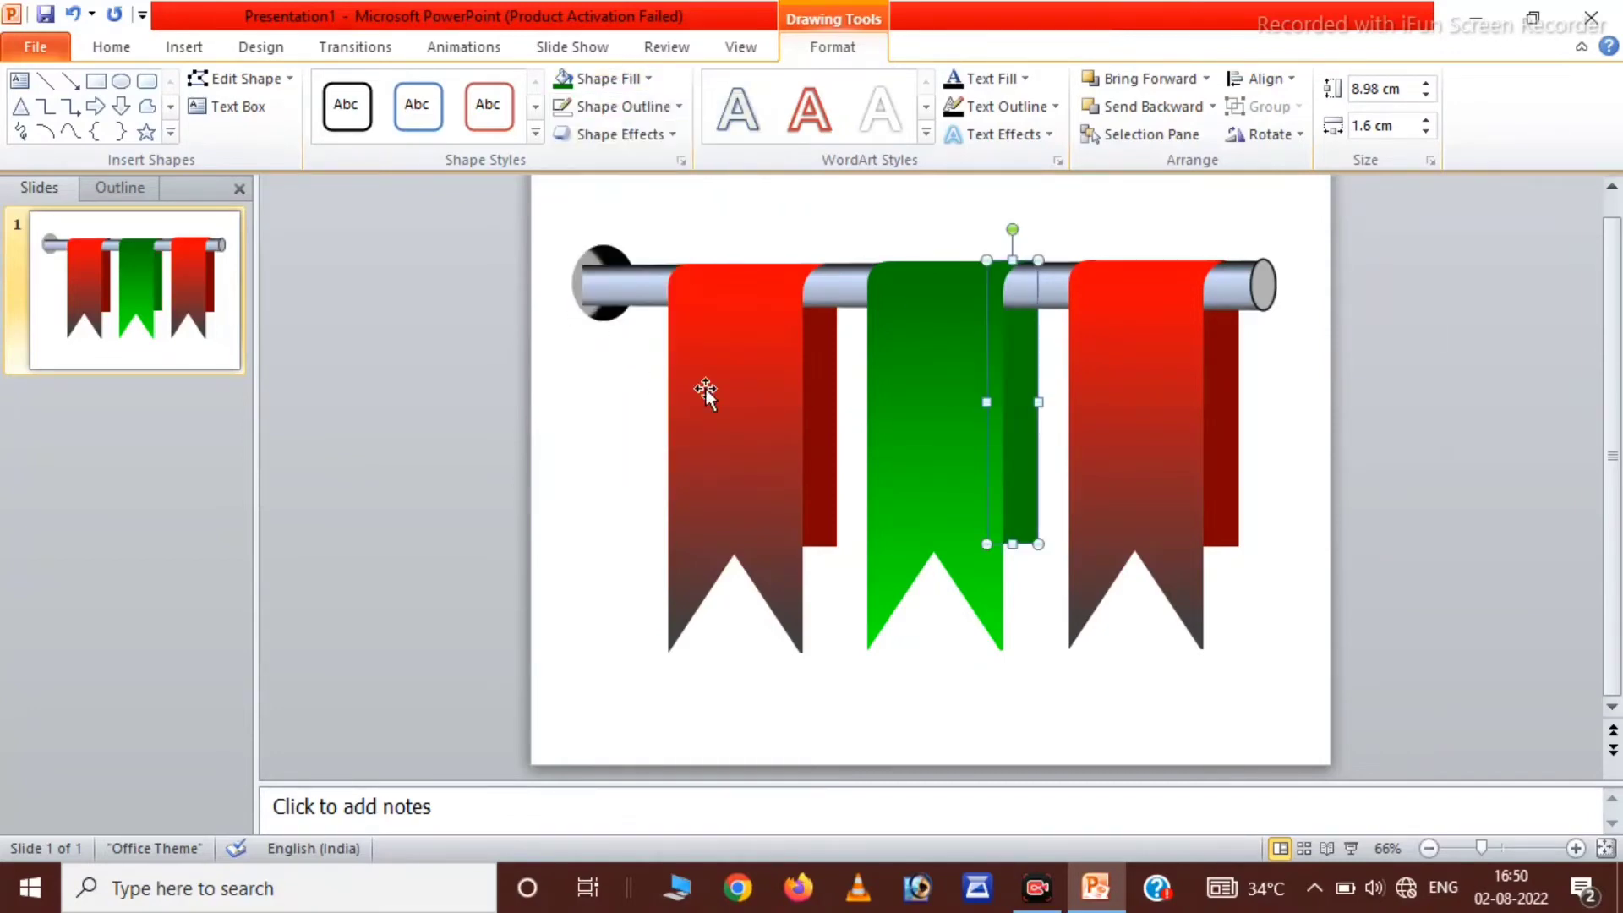
pyautogui.click(1173, 448)
pyautogui.click(623, 78)
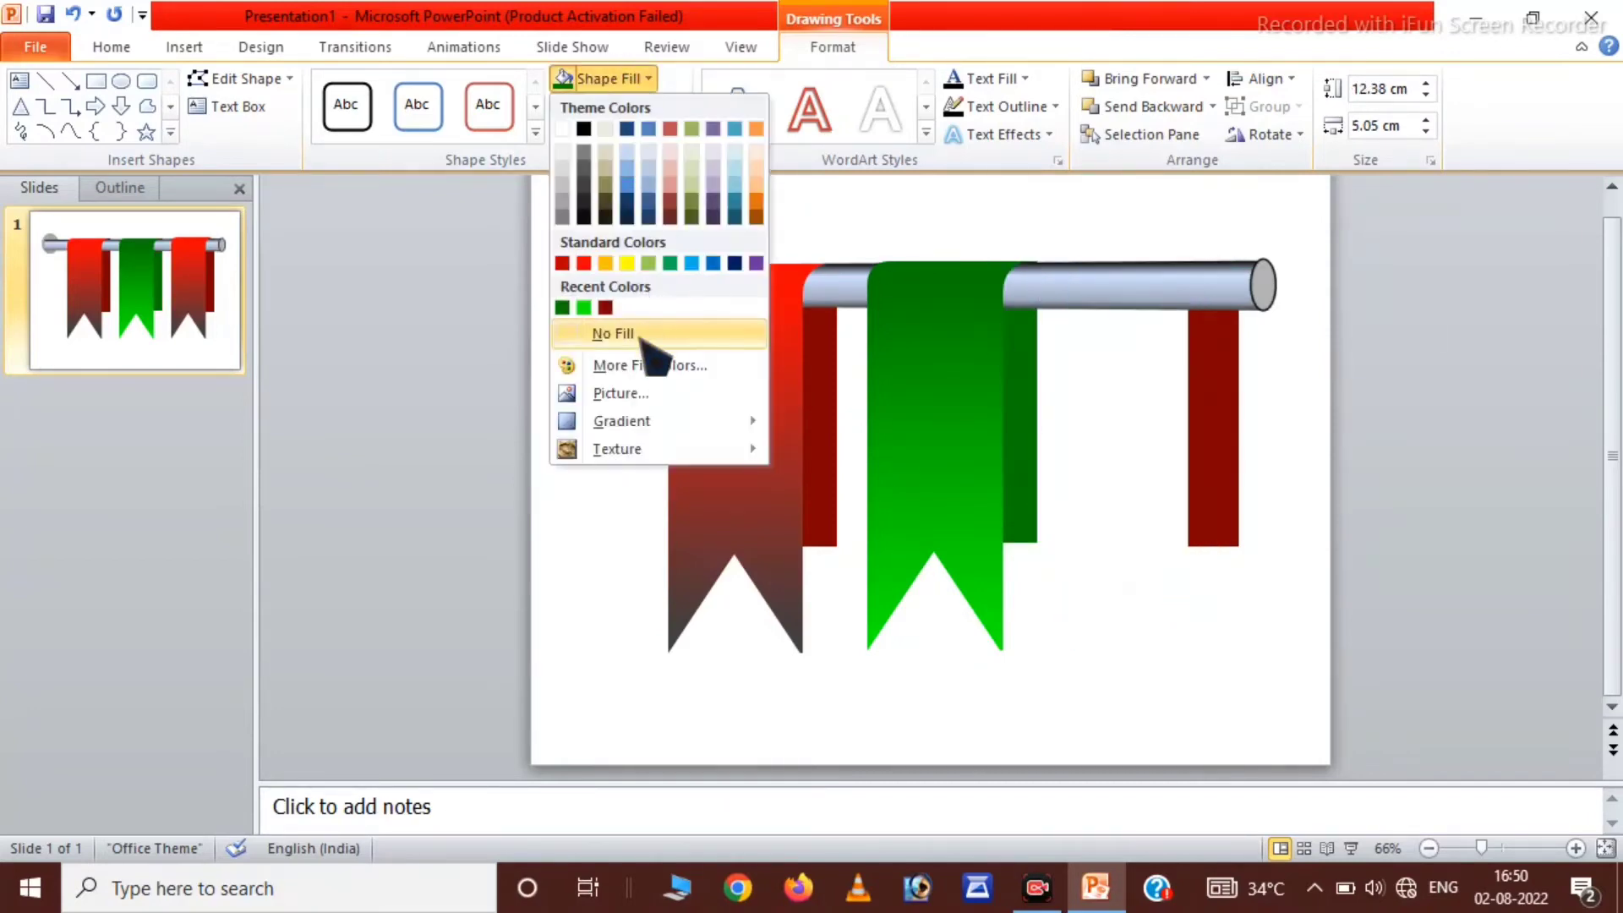
# Step: In More Gradients, colour the right ribbon's top stop magenta and its end stop pink
pyautogui.moveTo(621, 421)
pyautogui.click(837, 702)
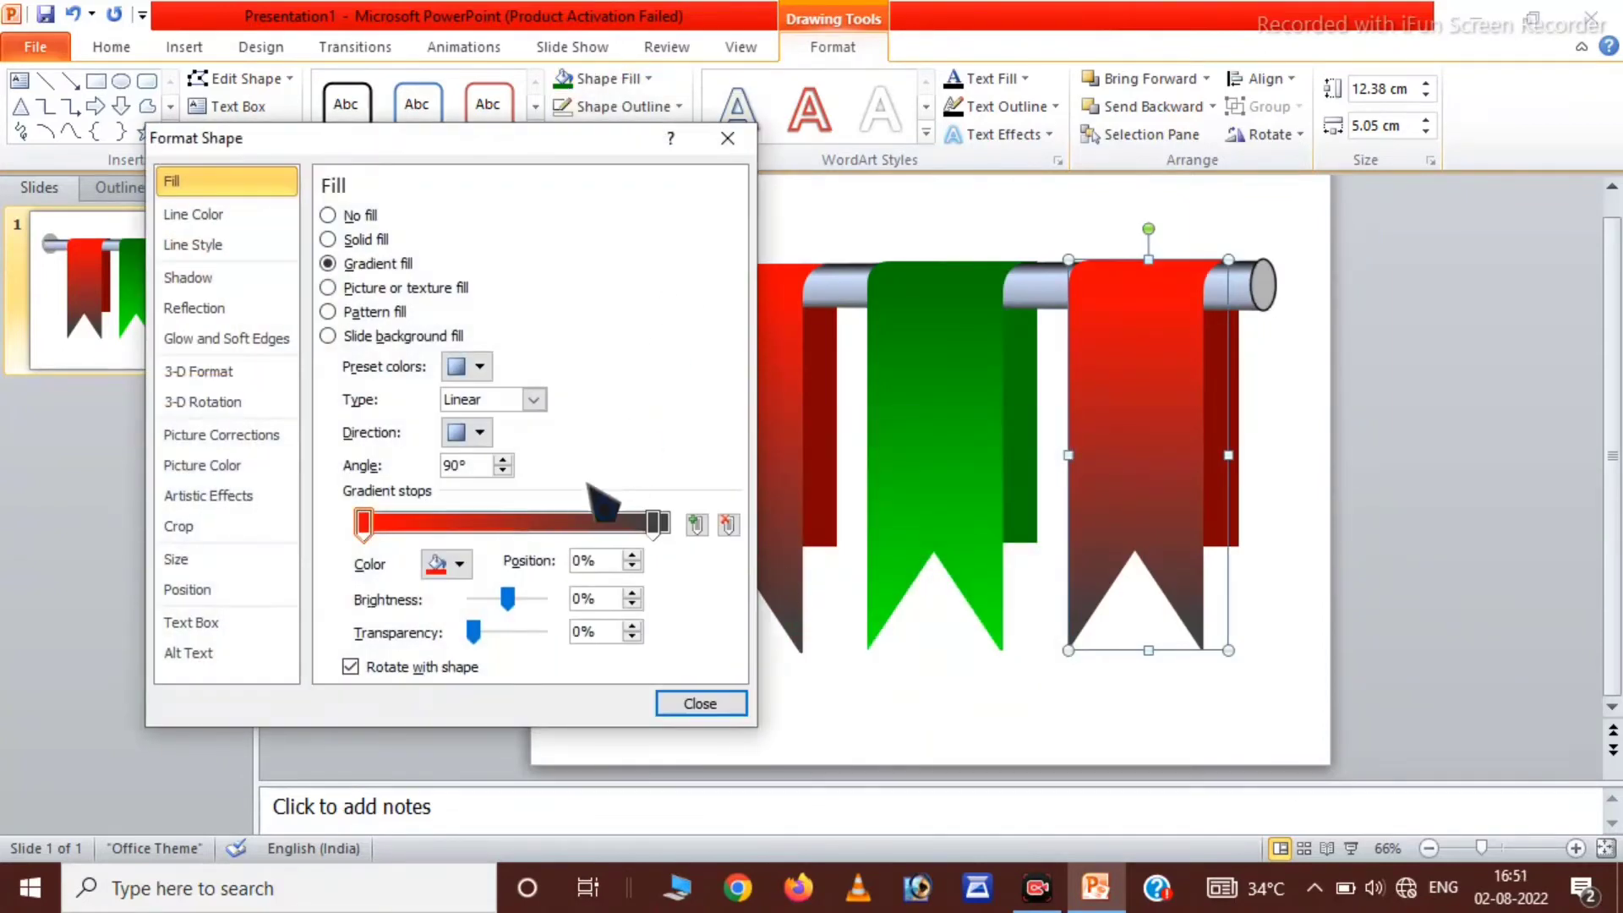
pyautogui.click(459, 564)
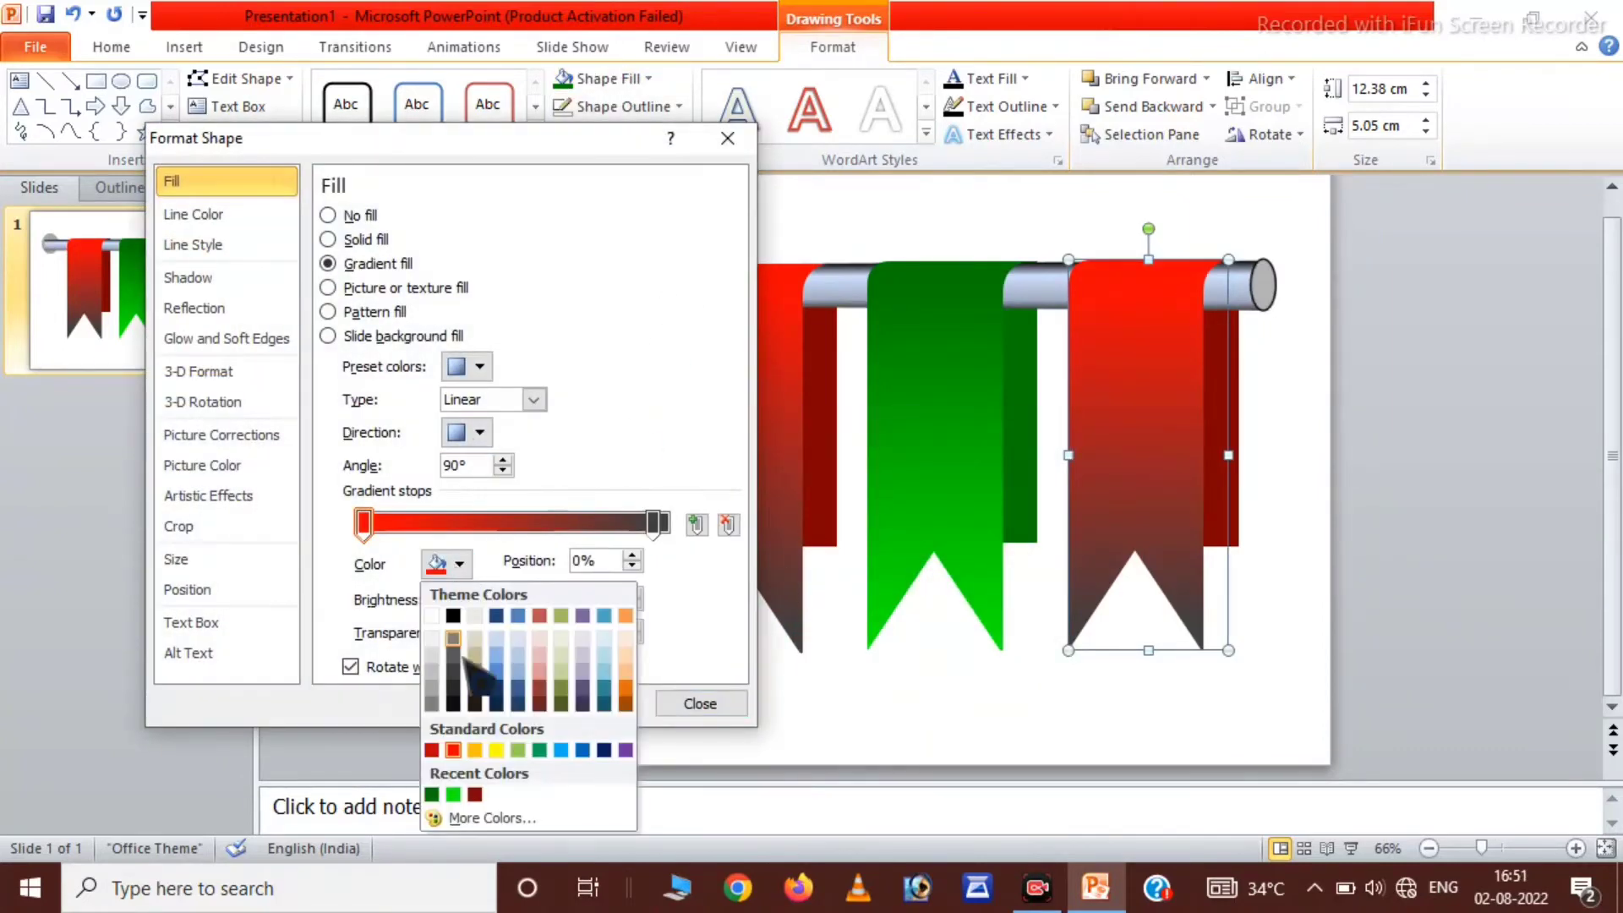
pyautogui.click(477, 819)
pyautogui.click(448, 448)
pyautogui.click(466, 394)
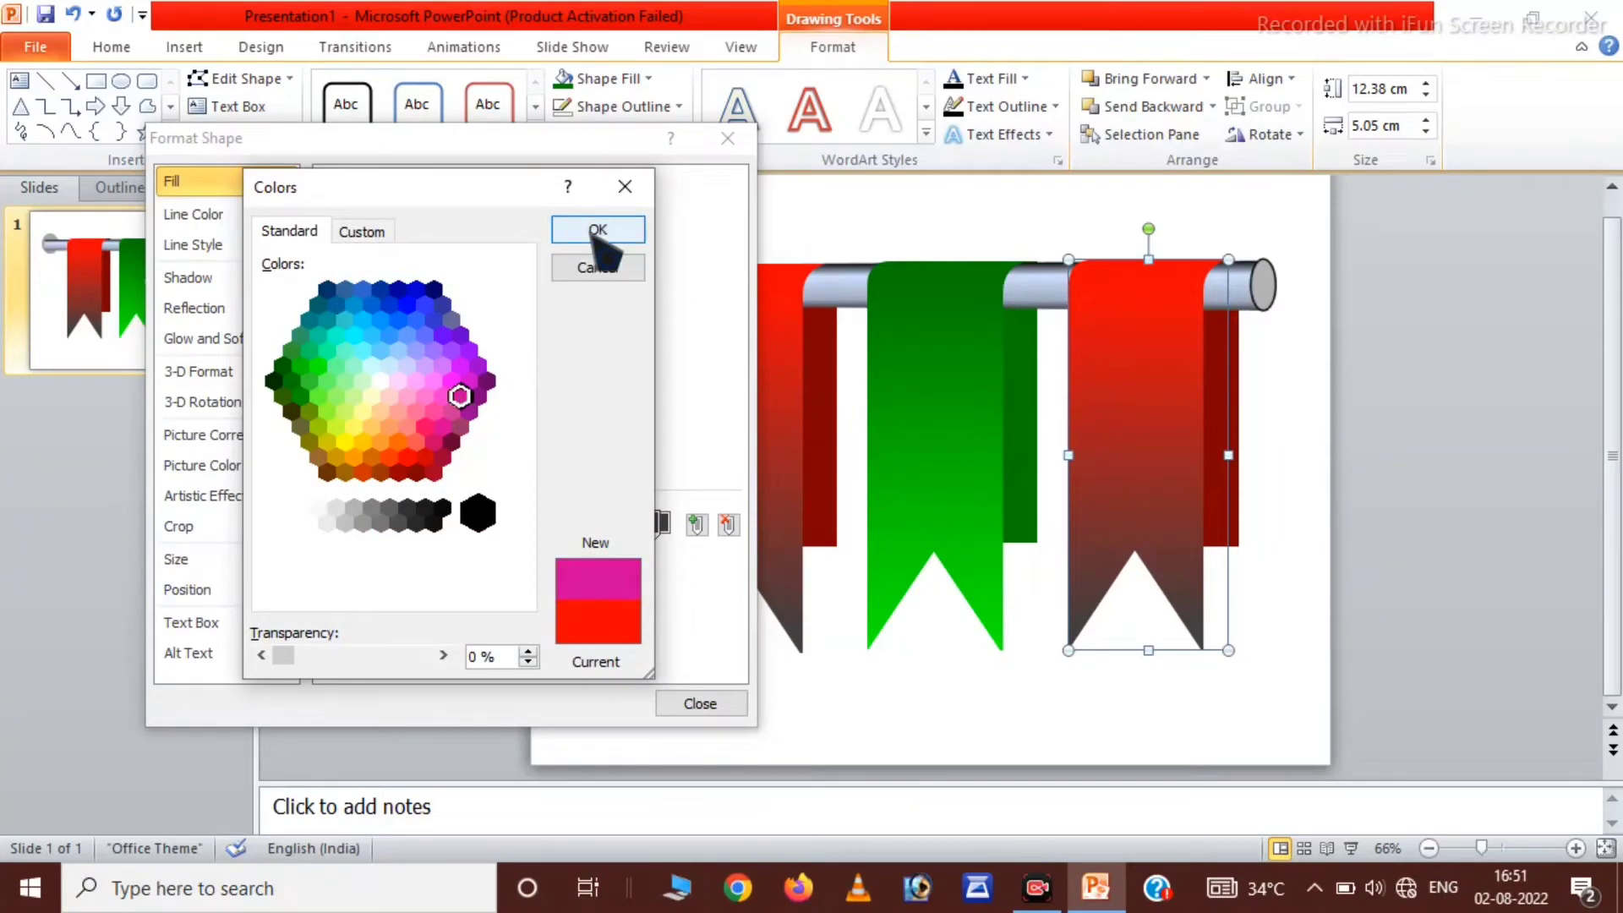
pyautogui.click(595, 229)
pyautogui.click(654, 522)
pyautogui.click(459, 564)
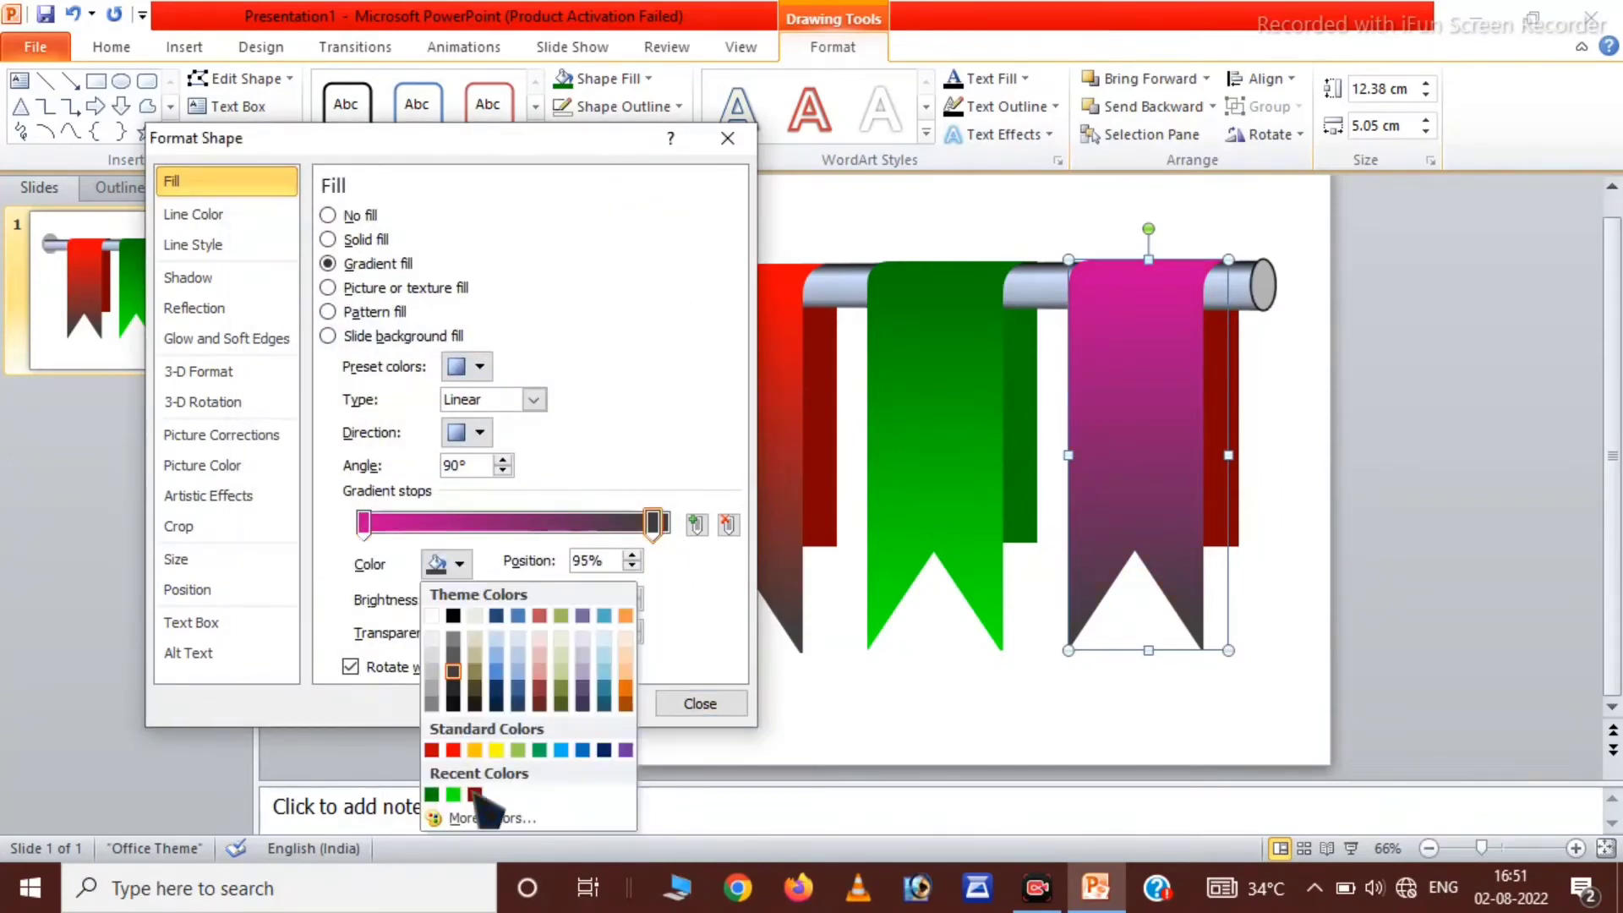
pyautogui.click(478, 819)
pyautogui.click(290, 231)
pyautogui.click(433, 398)
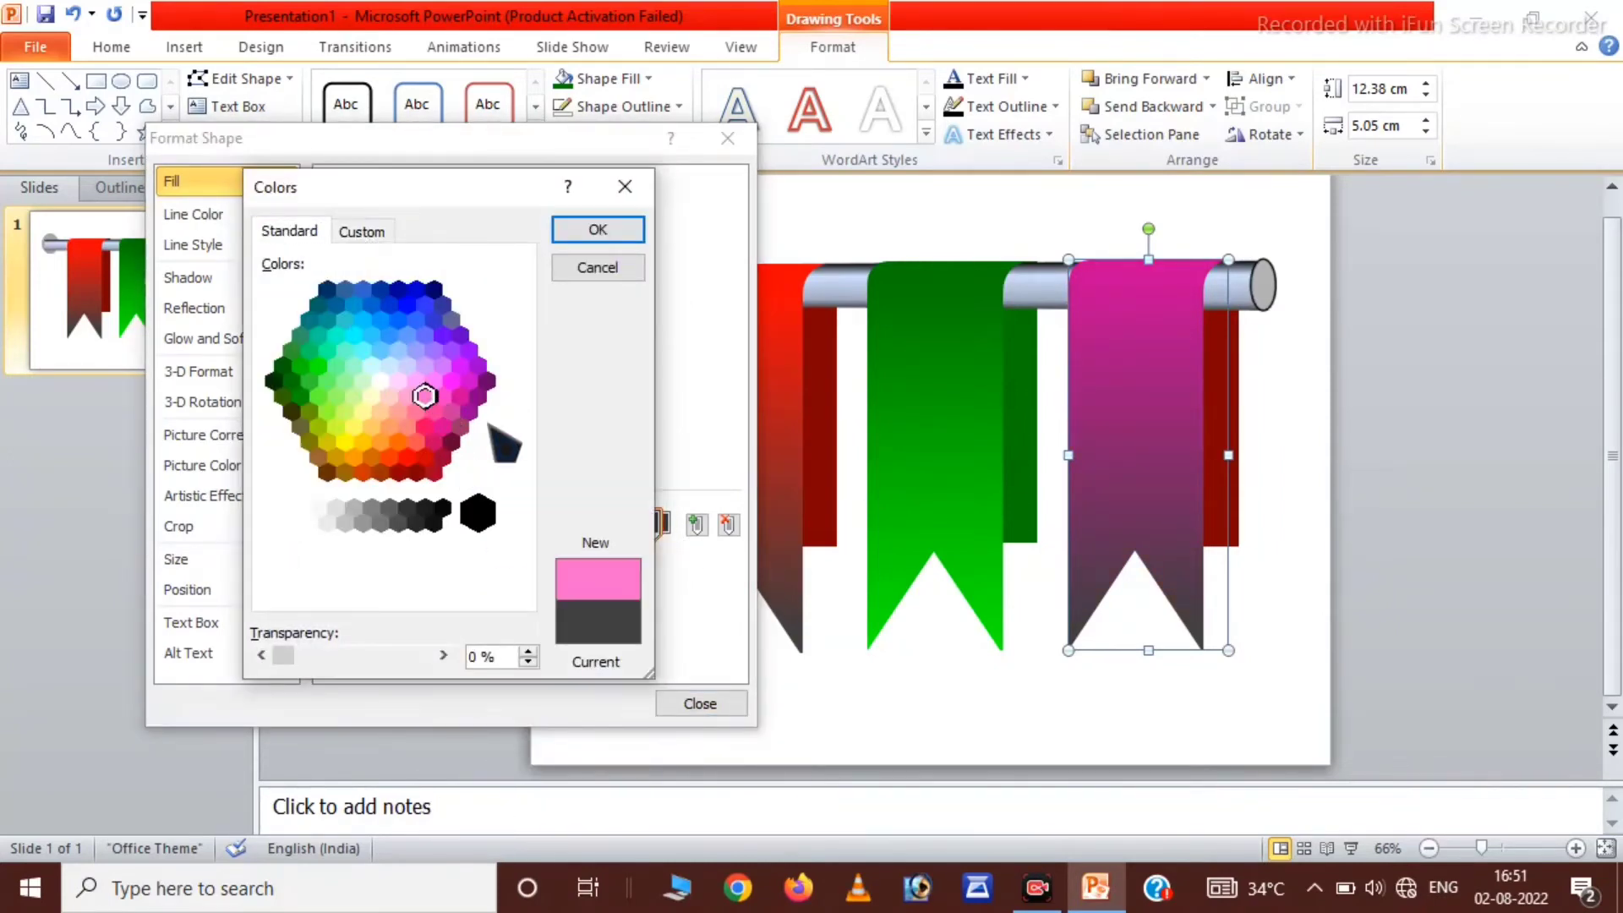
pyautogui.click(598, 229)
# Step: Move the gradient's start stop to about 20% and lighten the end stop's pink
pyautogui.moveTo(366, 522); pyautogui.dragTo(427, 524)
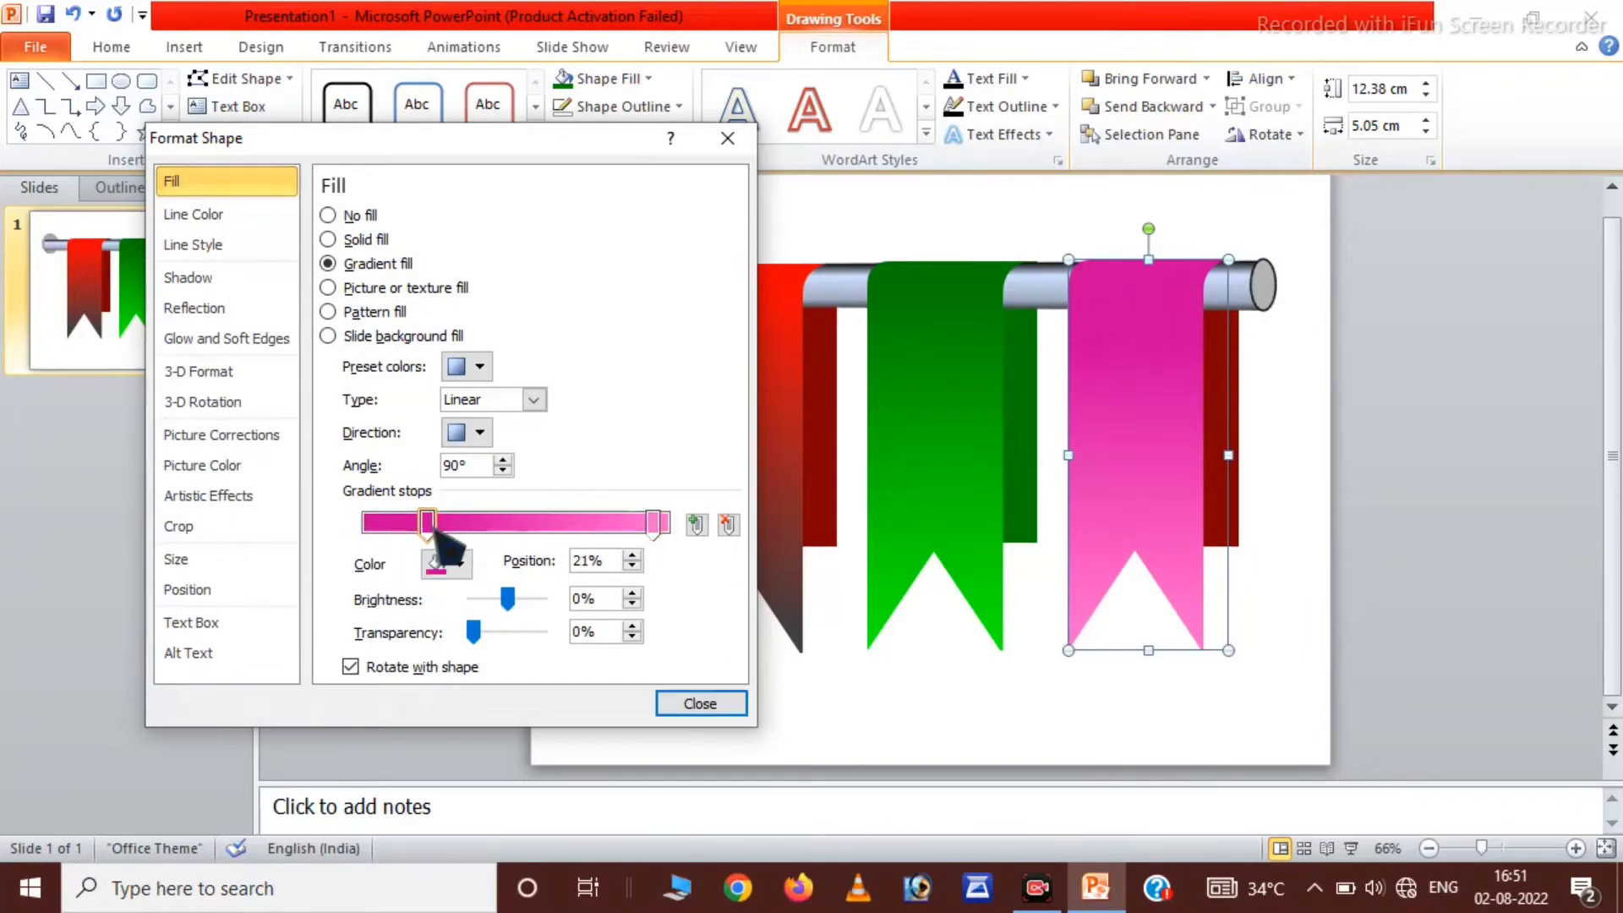
pyautogui.click(654, 522)
pyautogui.click(459, 564)
pyautogui.click(478, 819)
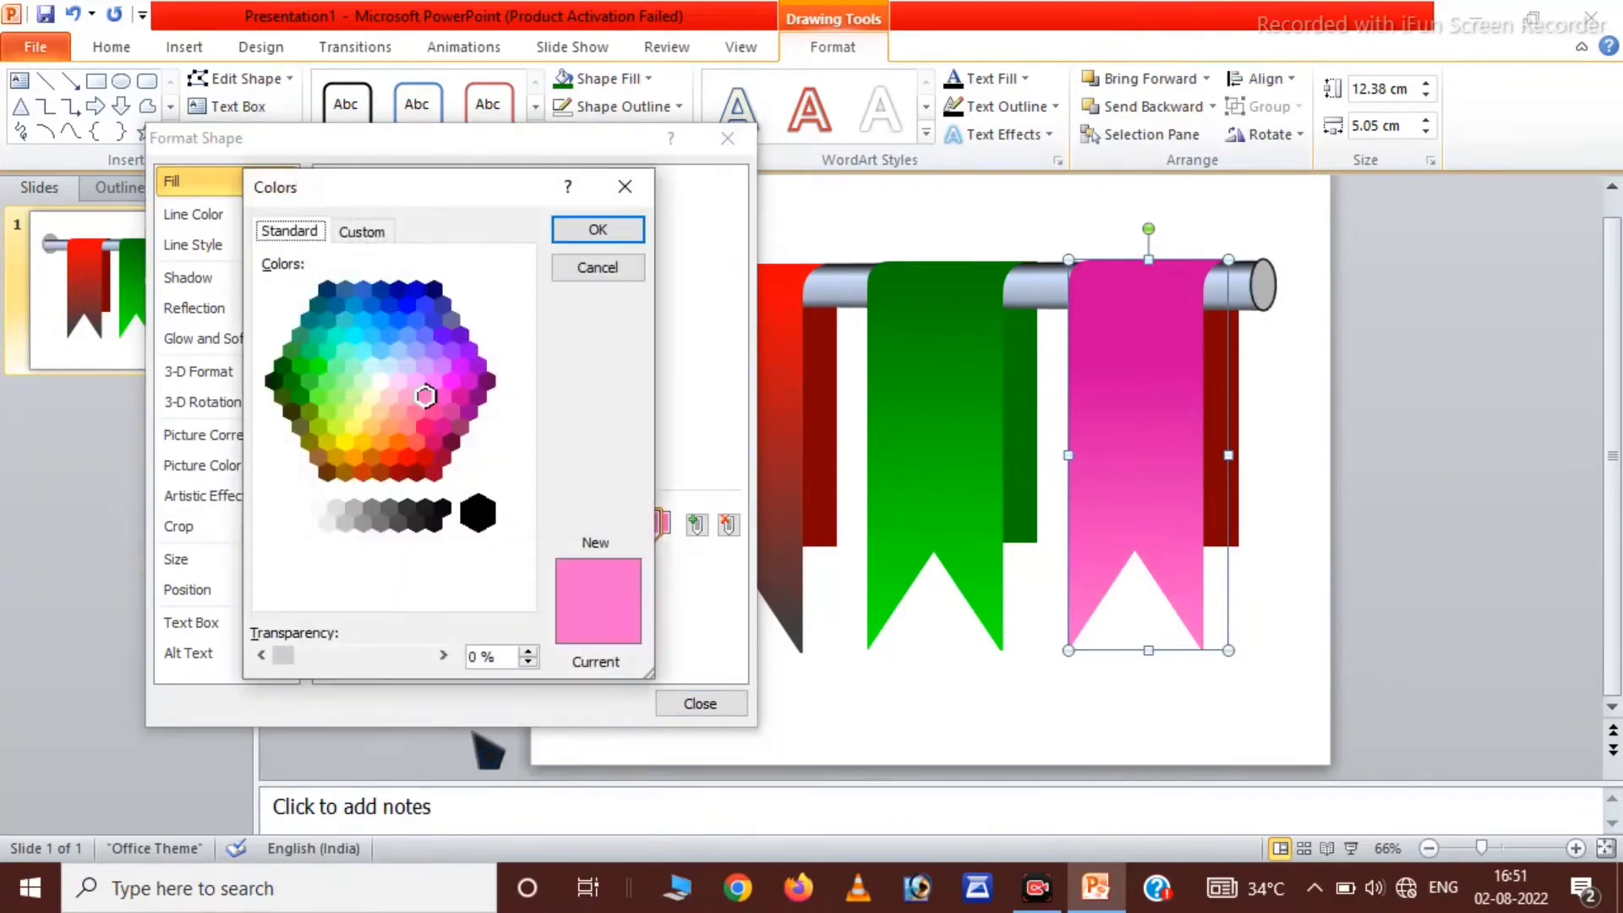
pyautogui.click(419, 381)
pyautogui.click(598, 231)
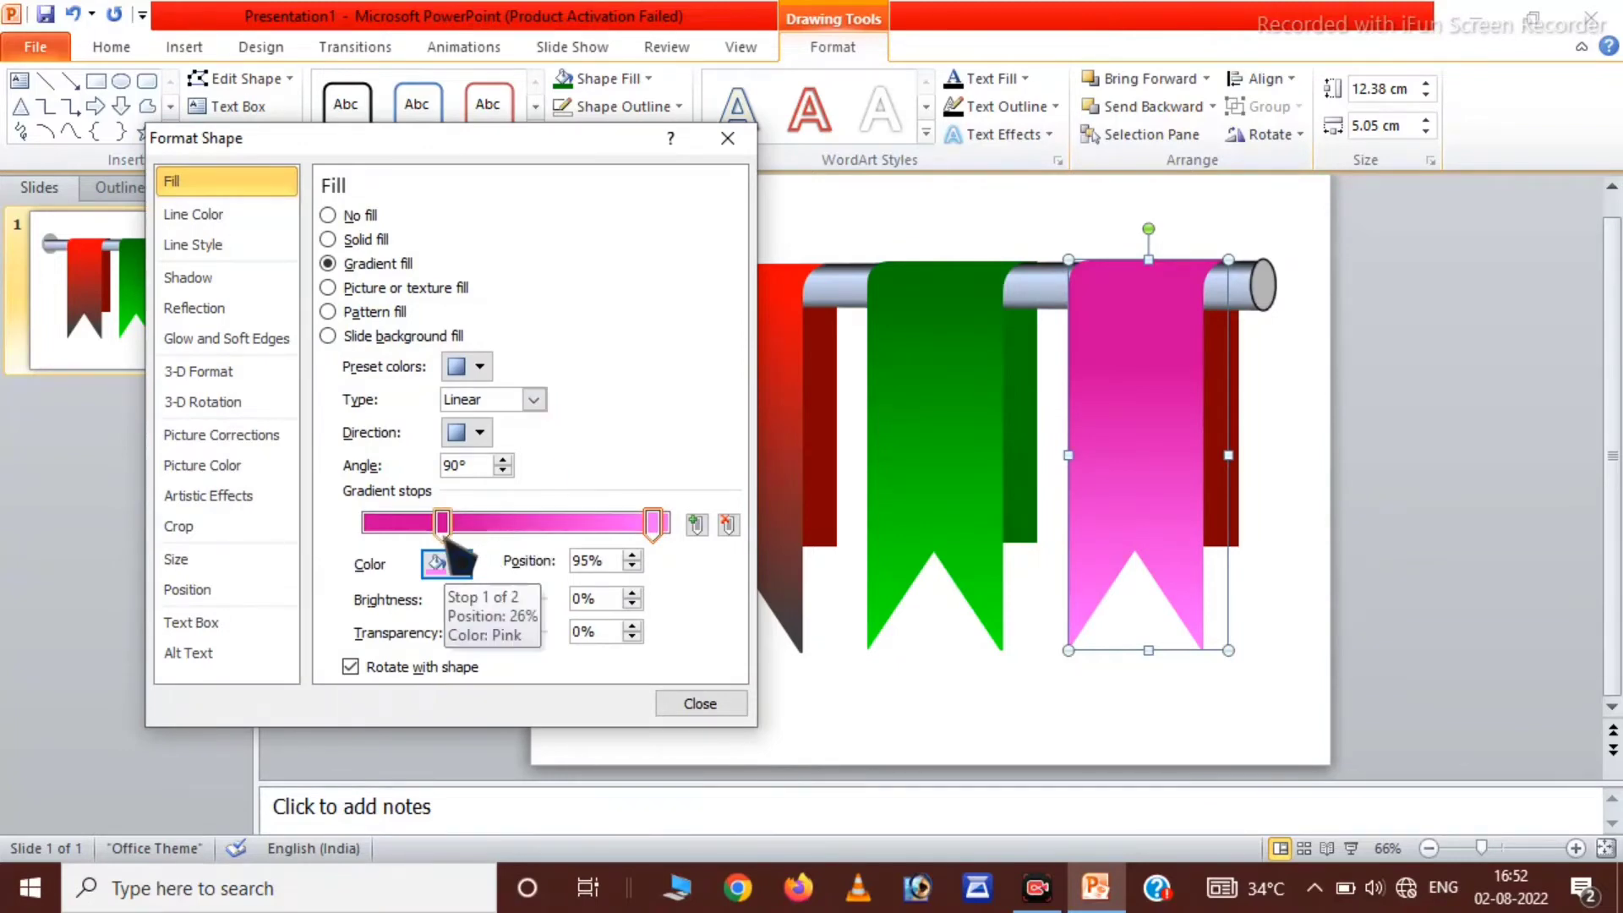
# Step: Recolour the gradient's start stop, at 26%, a pinkish-red via More Colors
pyautogui.click(442, 522)
pyautogui.click(459, 563)
pyautogui.click(446, 744)
pyautogui.click(459, 564)
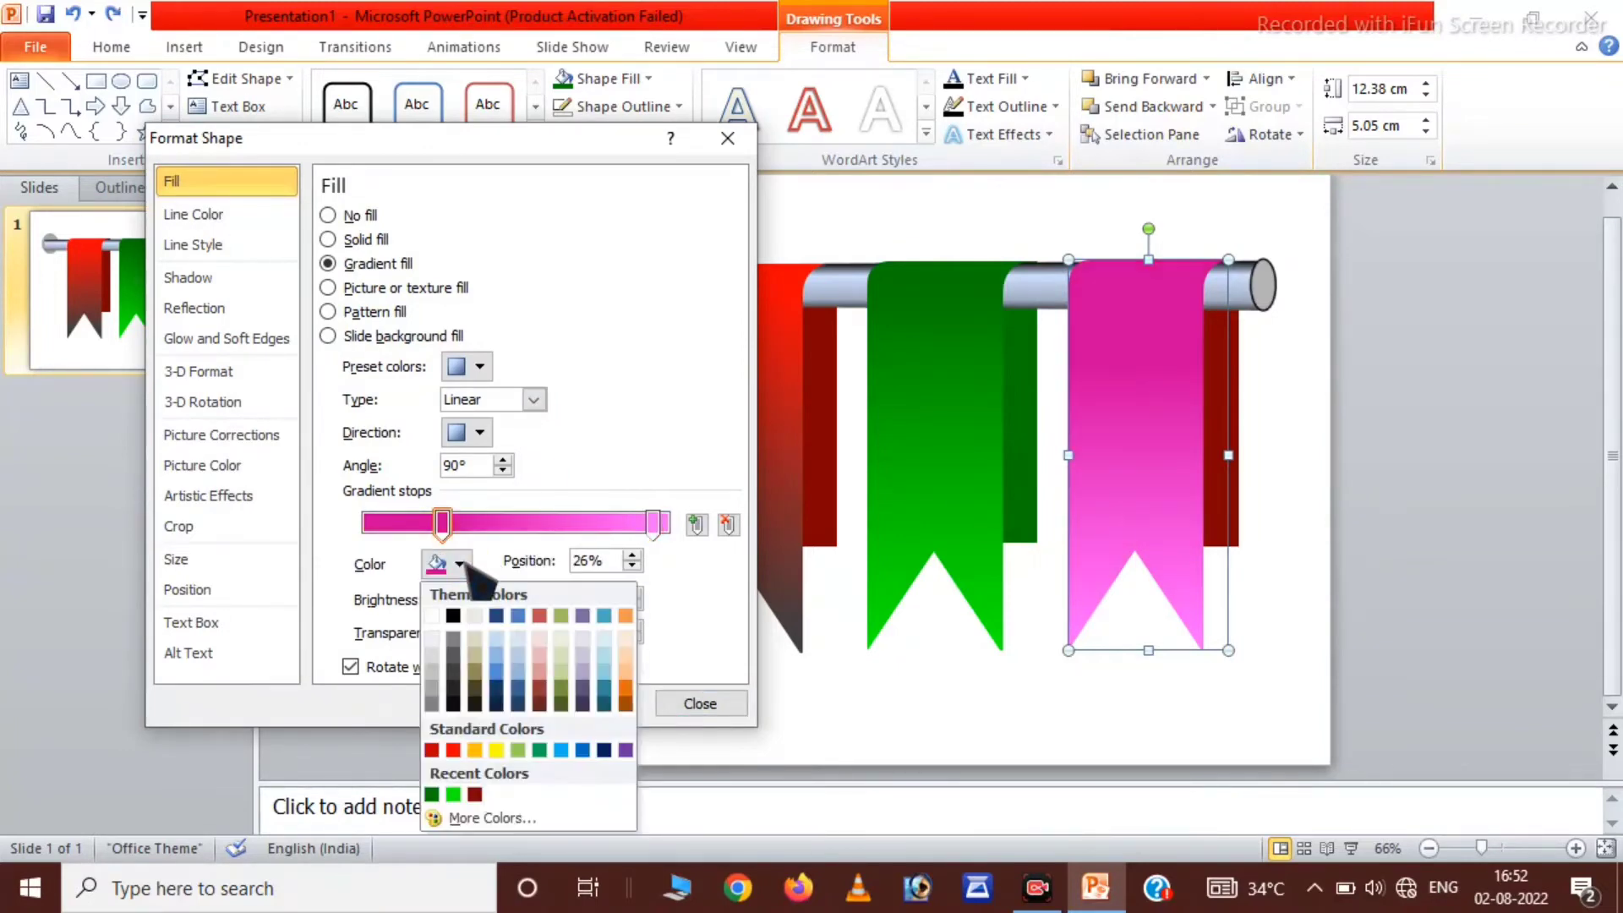
pyautogui.click(469, 816)
pyautogui.click(413, 407)
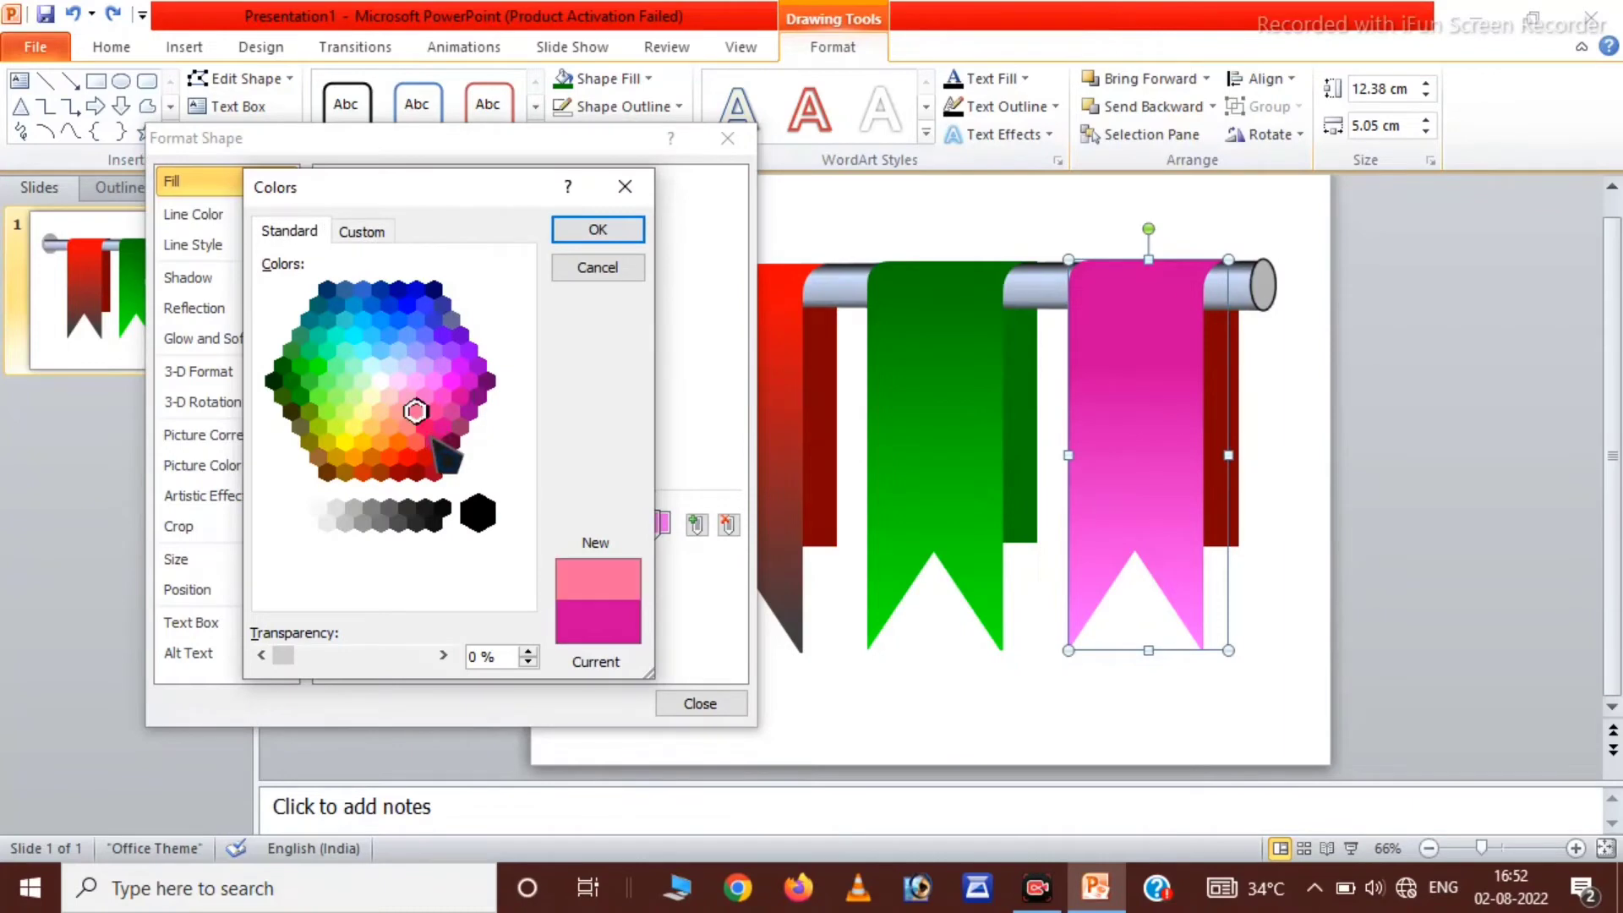
pyautogui.click(424, 426)
pyautogui.click(596, 230)
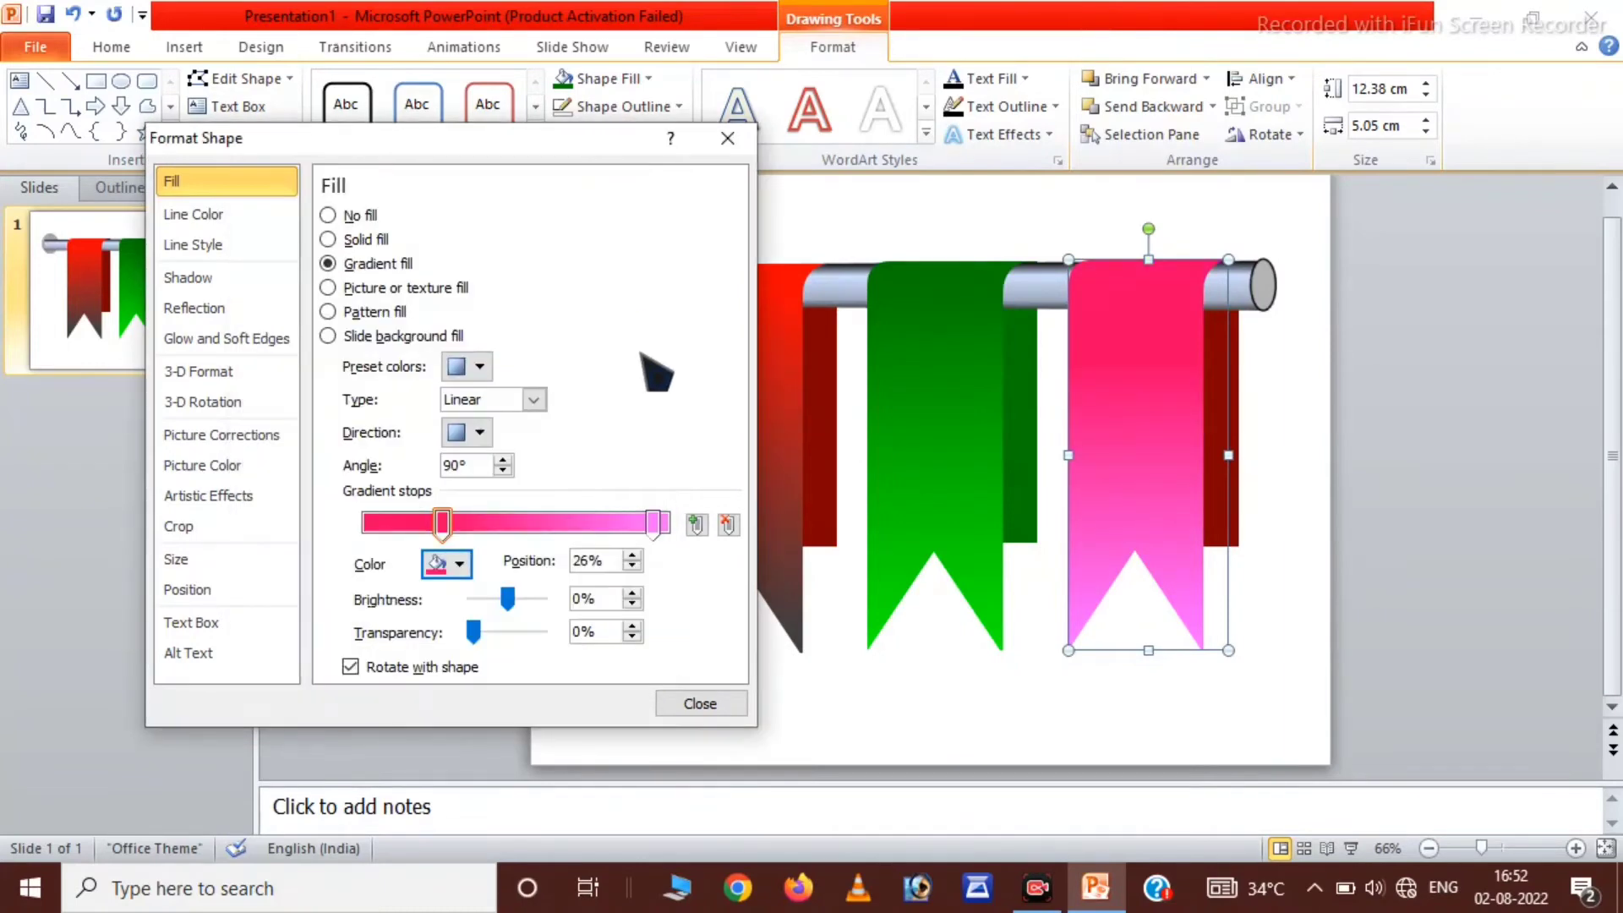
# Step: Recolour the gradient's end stop magenta via More Colors
pyautogui.click(653, 523)
pyautogui.click(459, 564)
pyautogui.click(499, 815)
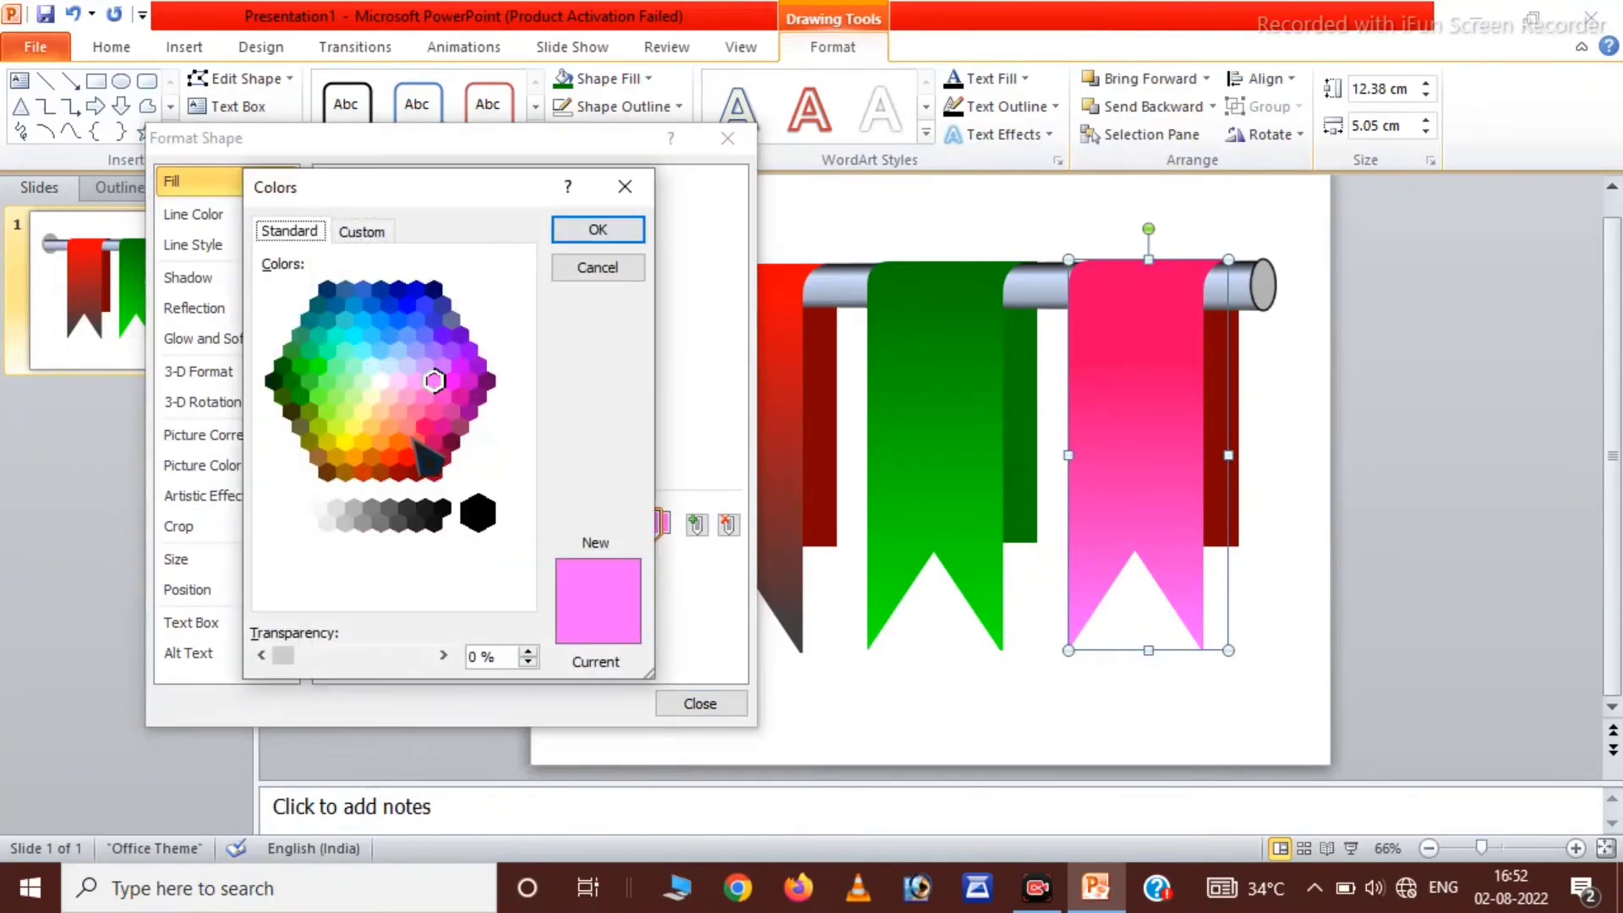
pyautogui.click(434, 410)
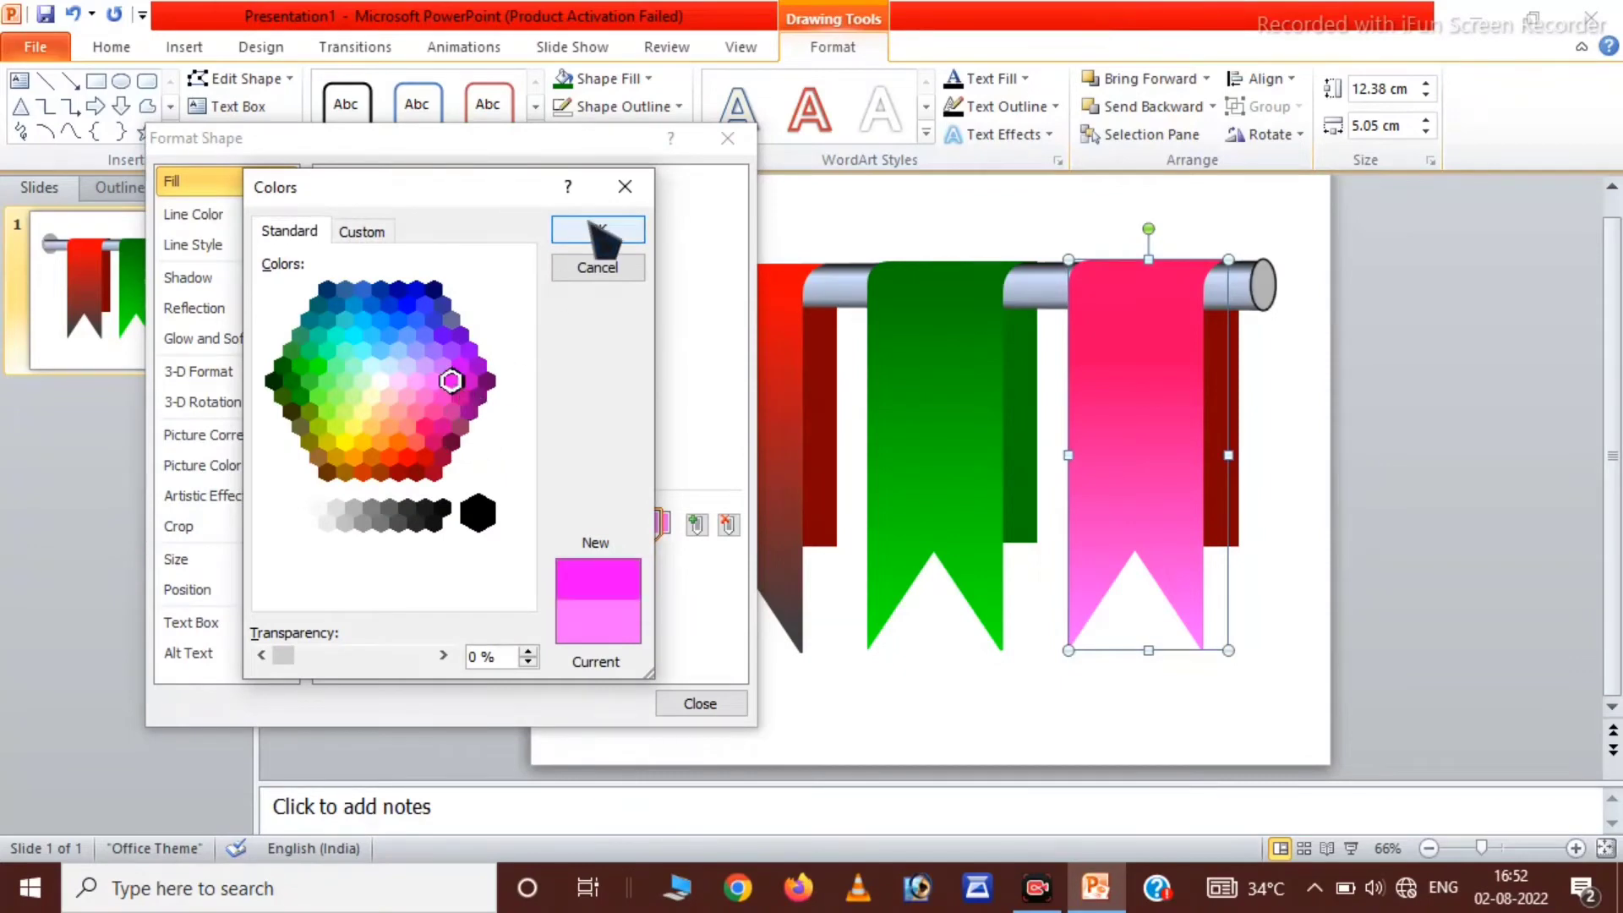
pyautogui.click(596, 230)
# Step: Give the thin strip behind the right ribbon a solid pink fill
pyautogui.click(1226, 392)
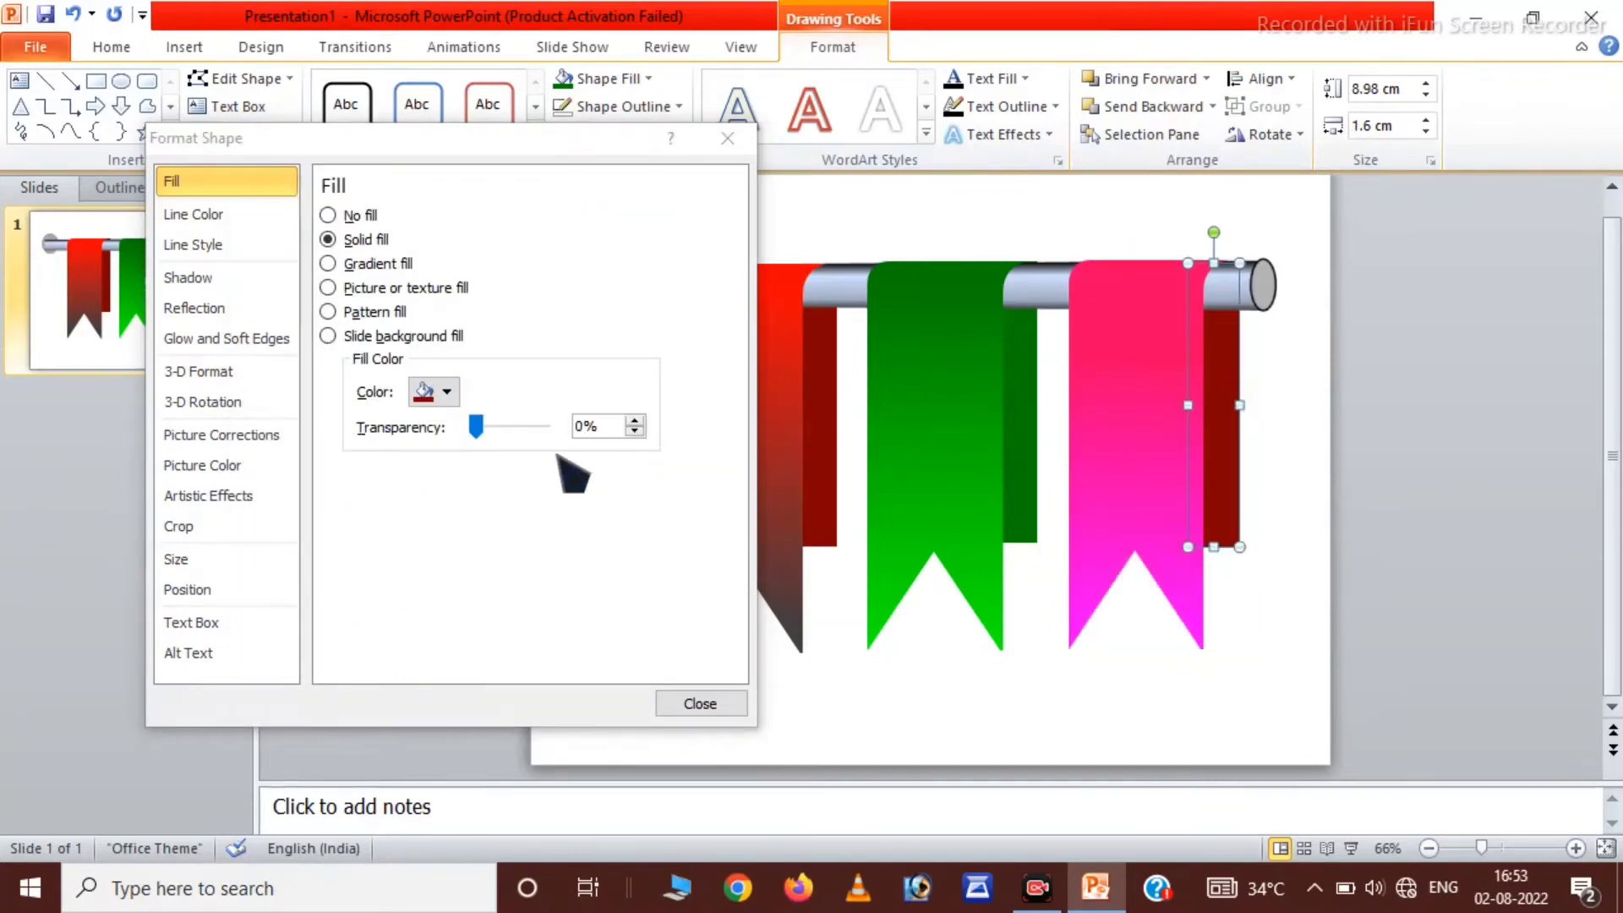
pyautogui.click(328, 262)
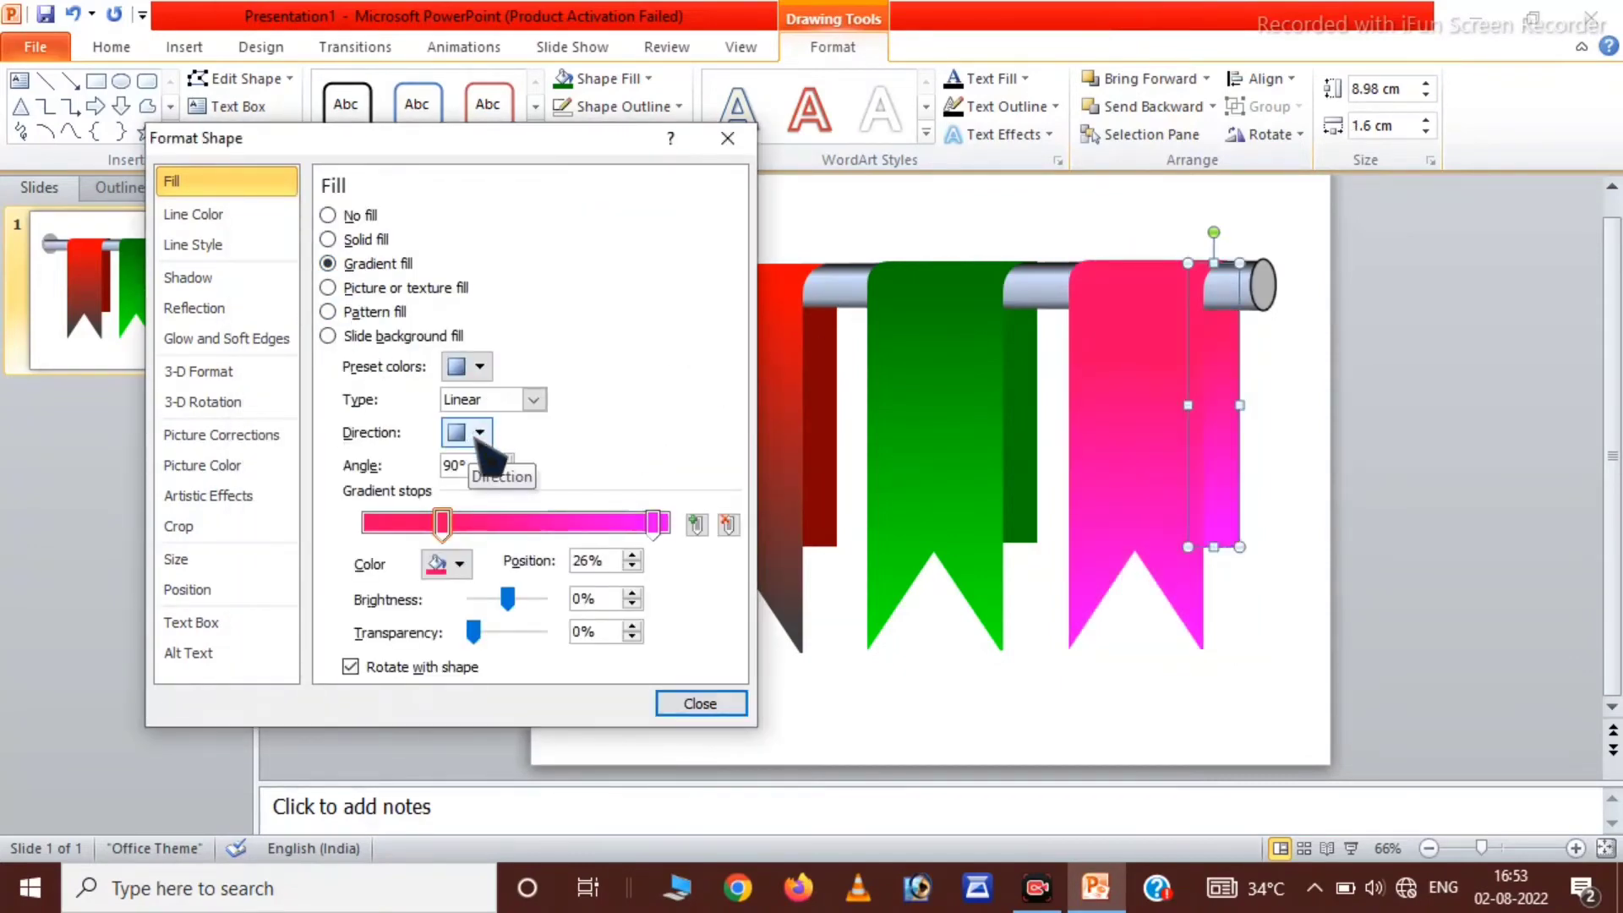
pyautogui.click(328, 239)
pyautogui.click(434, 391)
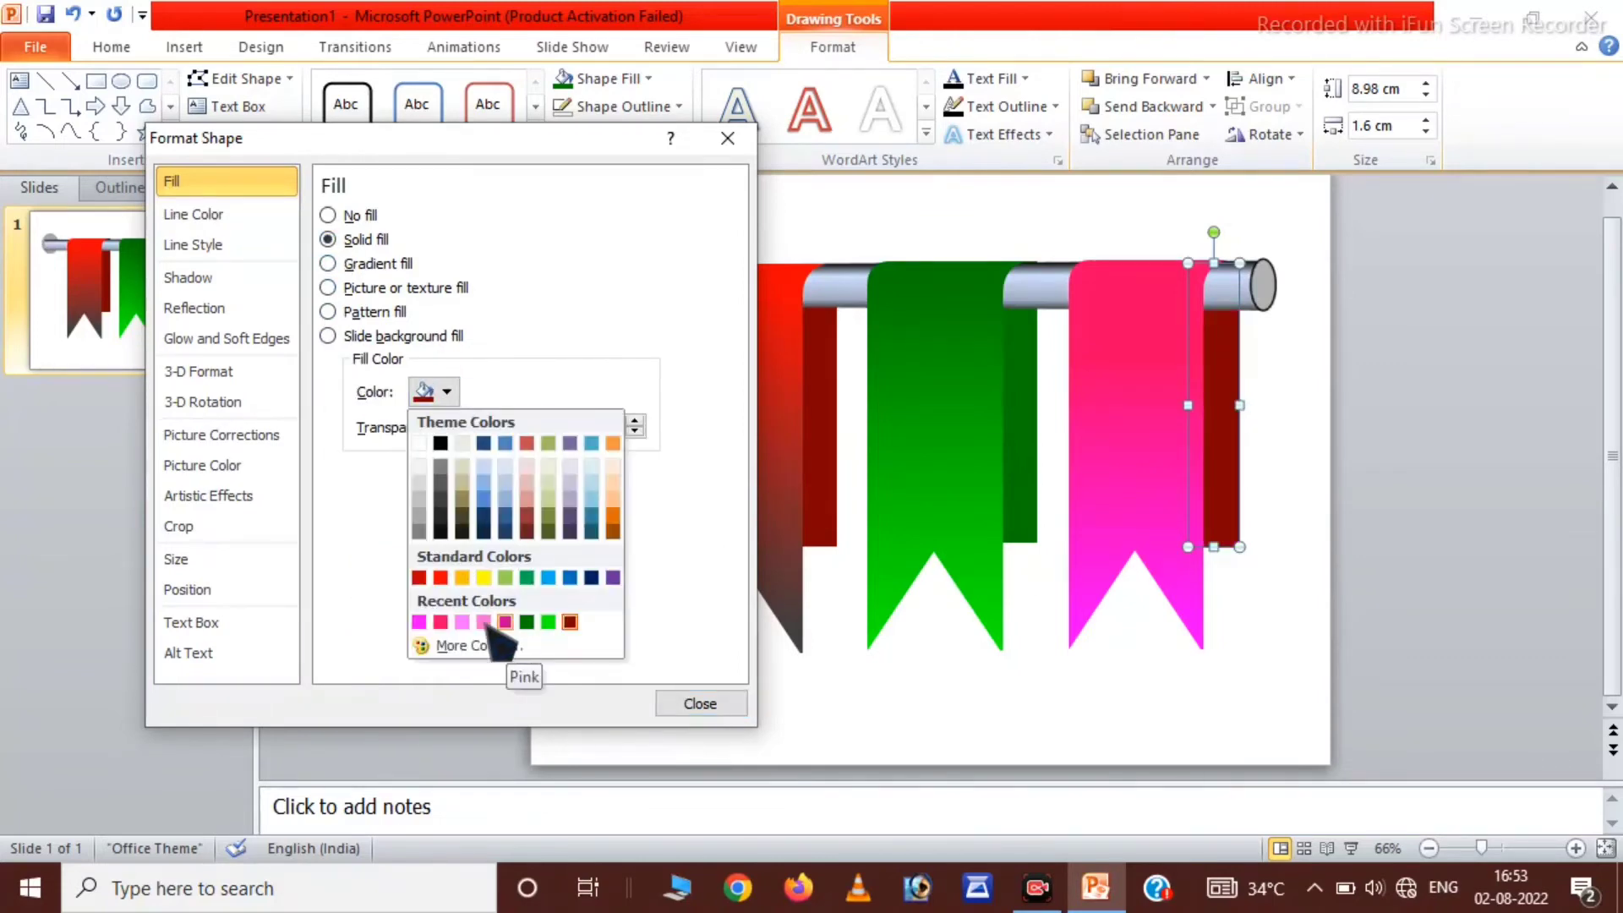
pyautogui.click(440, 622)
pyautogui.click(435, 392)
pyautogui.click(447, 391)
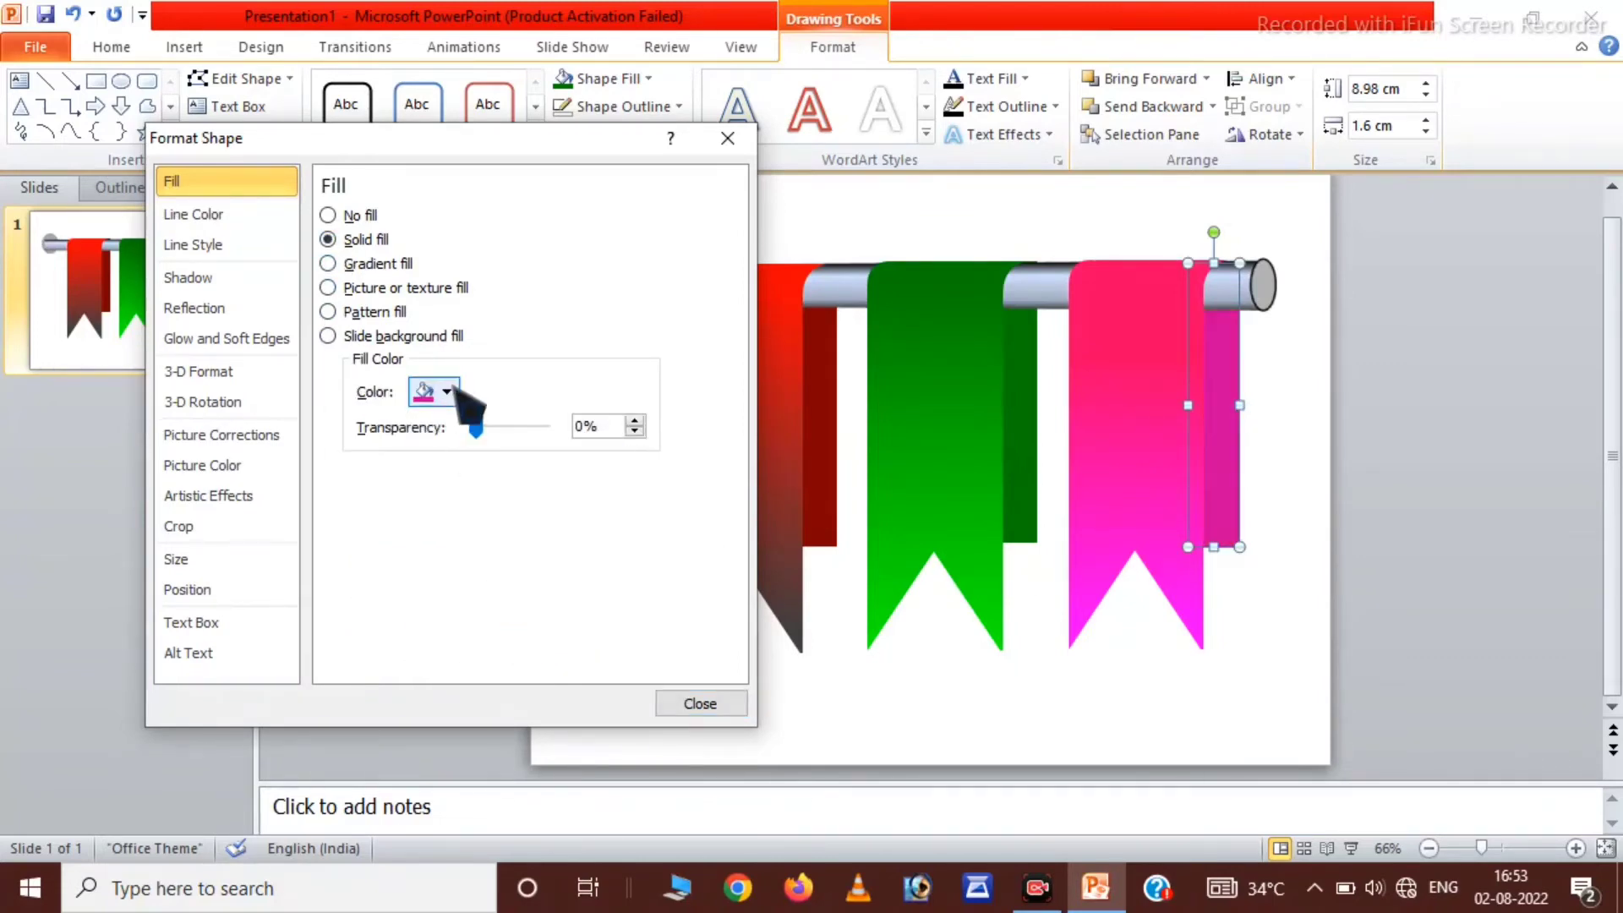
pyautogui.click(446, 391)
pyautogui.click(446, 623)
pyautogui.click(700, 703)
pyautogui.click(795, 699)
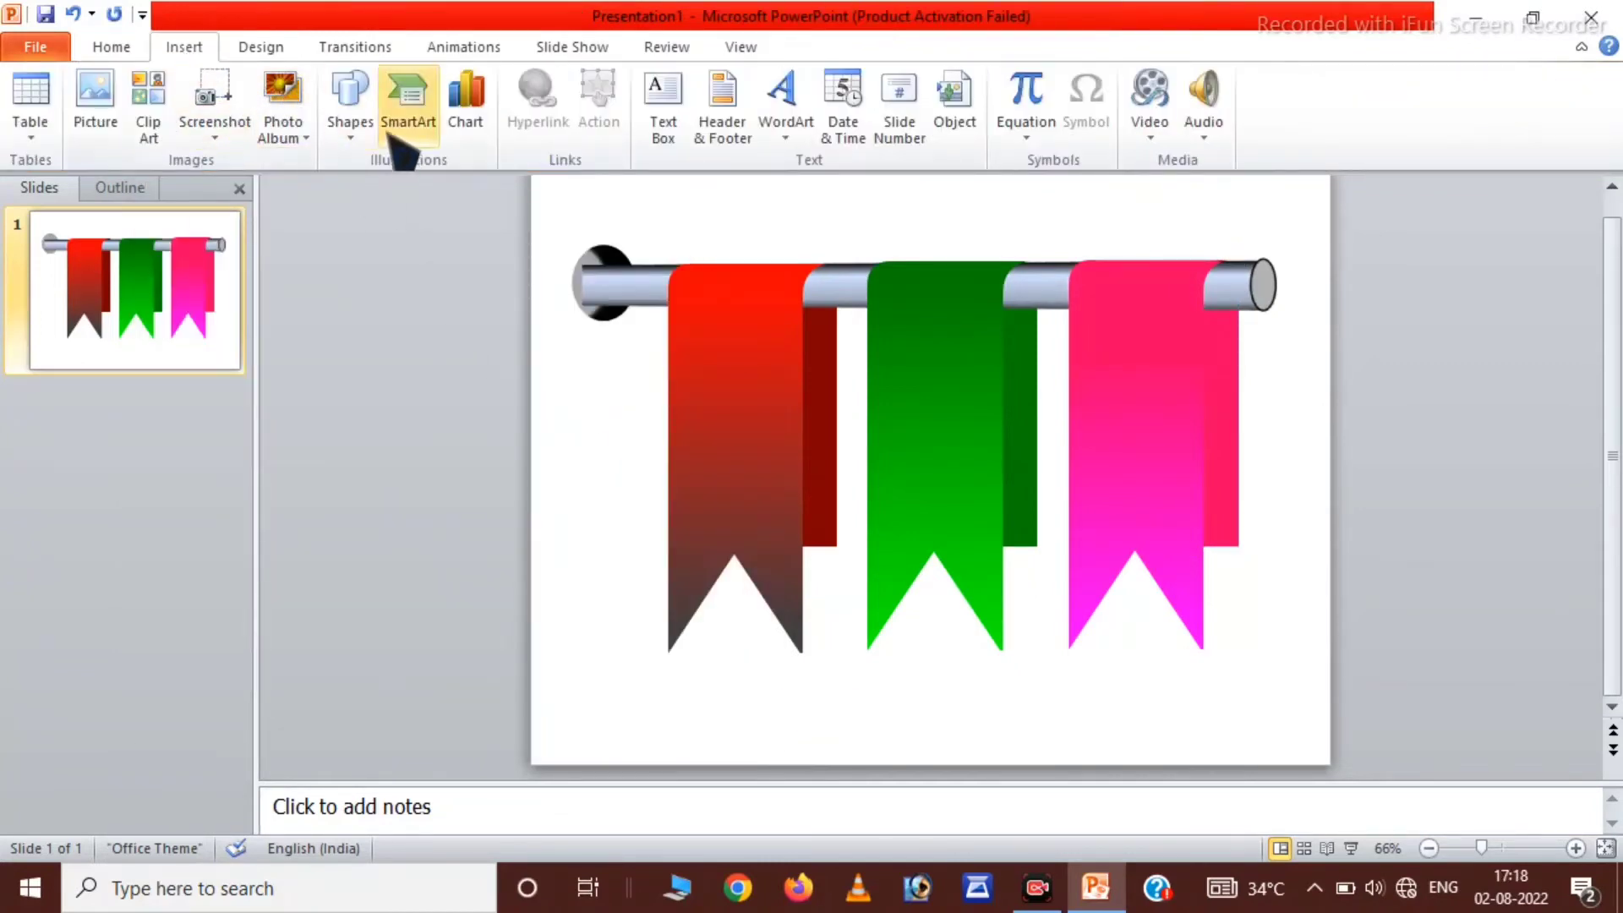
# Step: Add an OPTION 01 text box on the red ribbon with white text fill
pyautogui.click(351, 110)
pyautogui.click(341, 186)
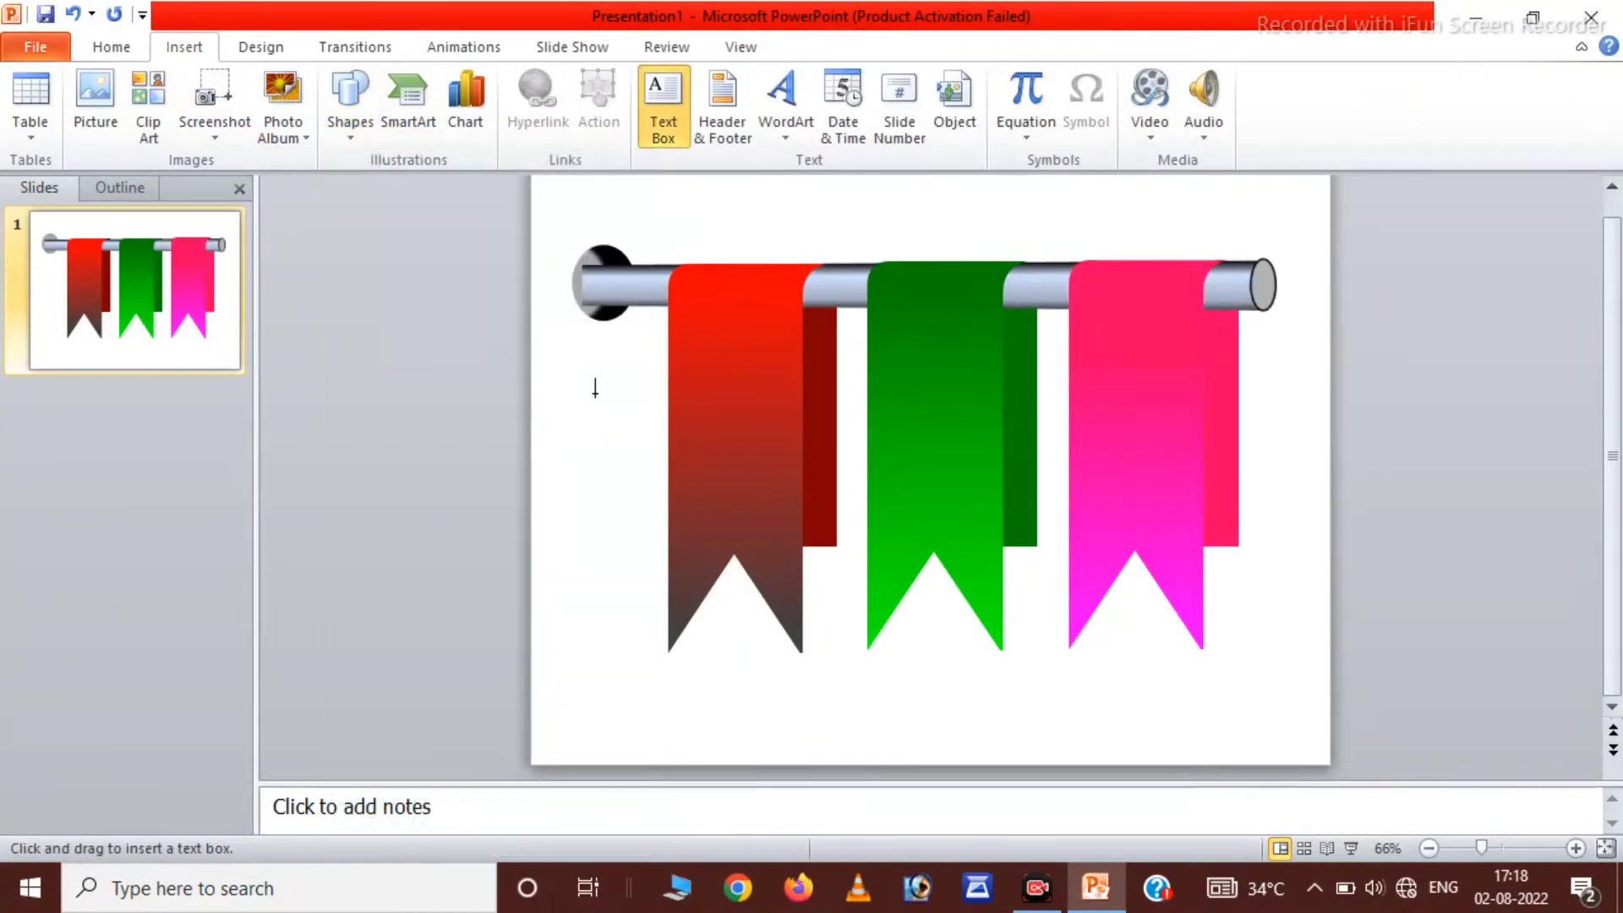
pyautogui.moveTo(686, 308); pyautogui.dragTo(782, 350)
pyautogui.write('OPTION 01')
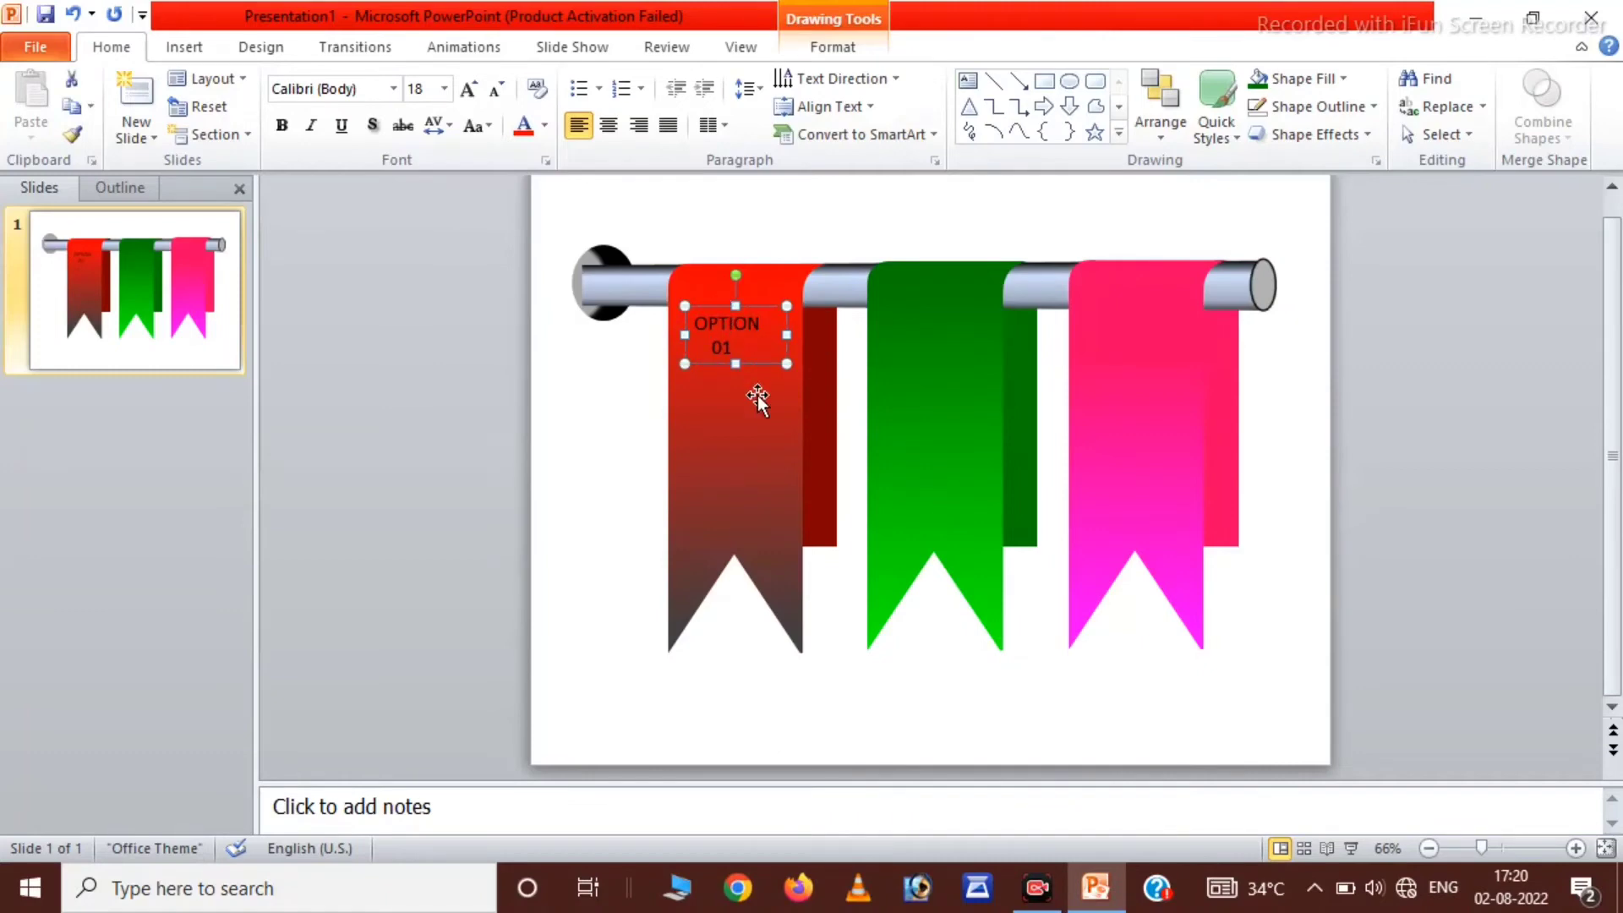
pyautogui.click(833, 46)
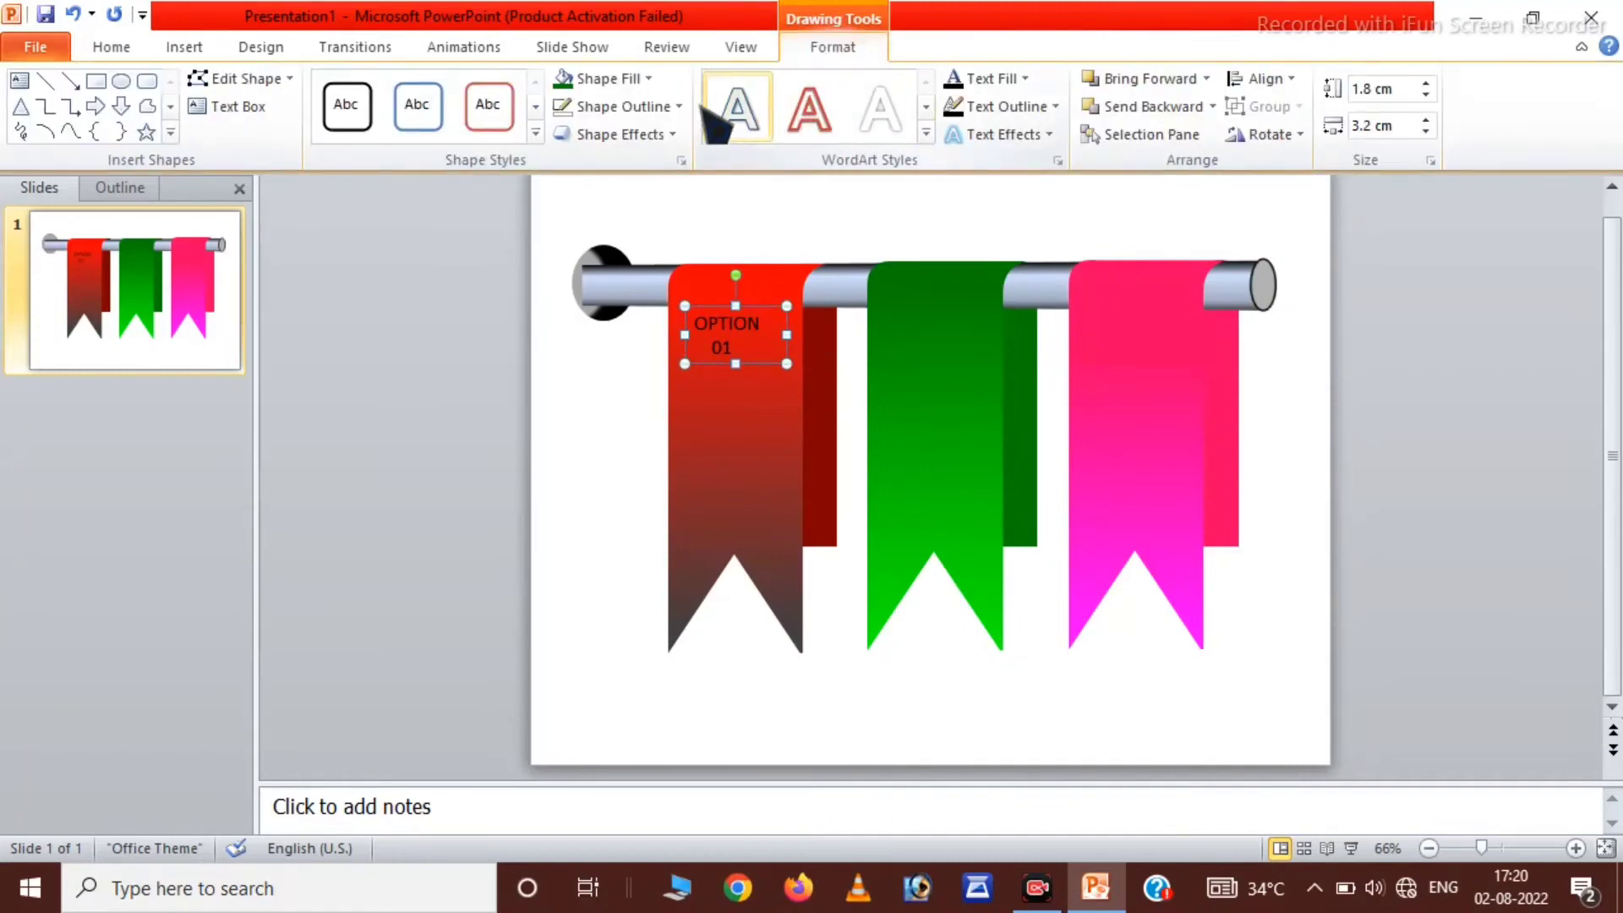
pyautogui.click(1018, 80)
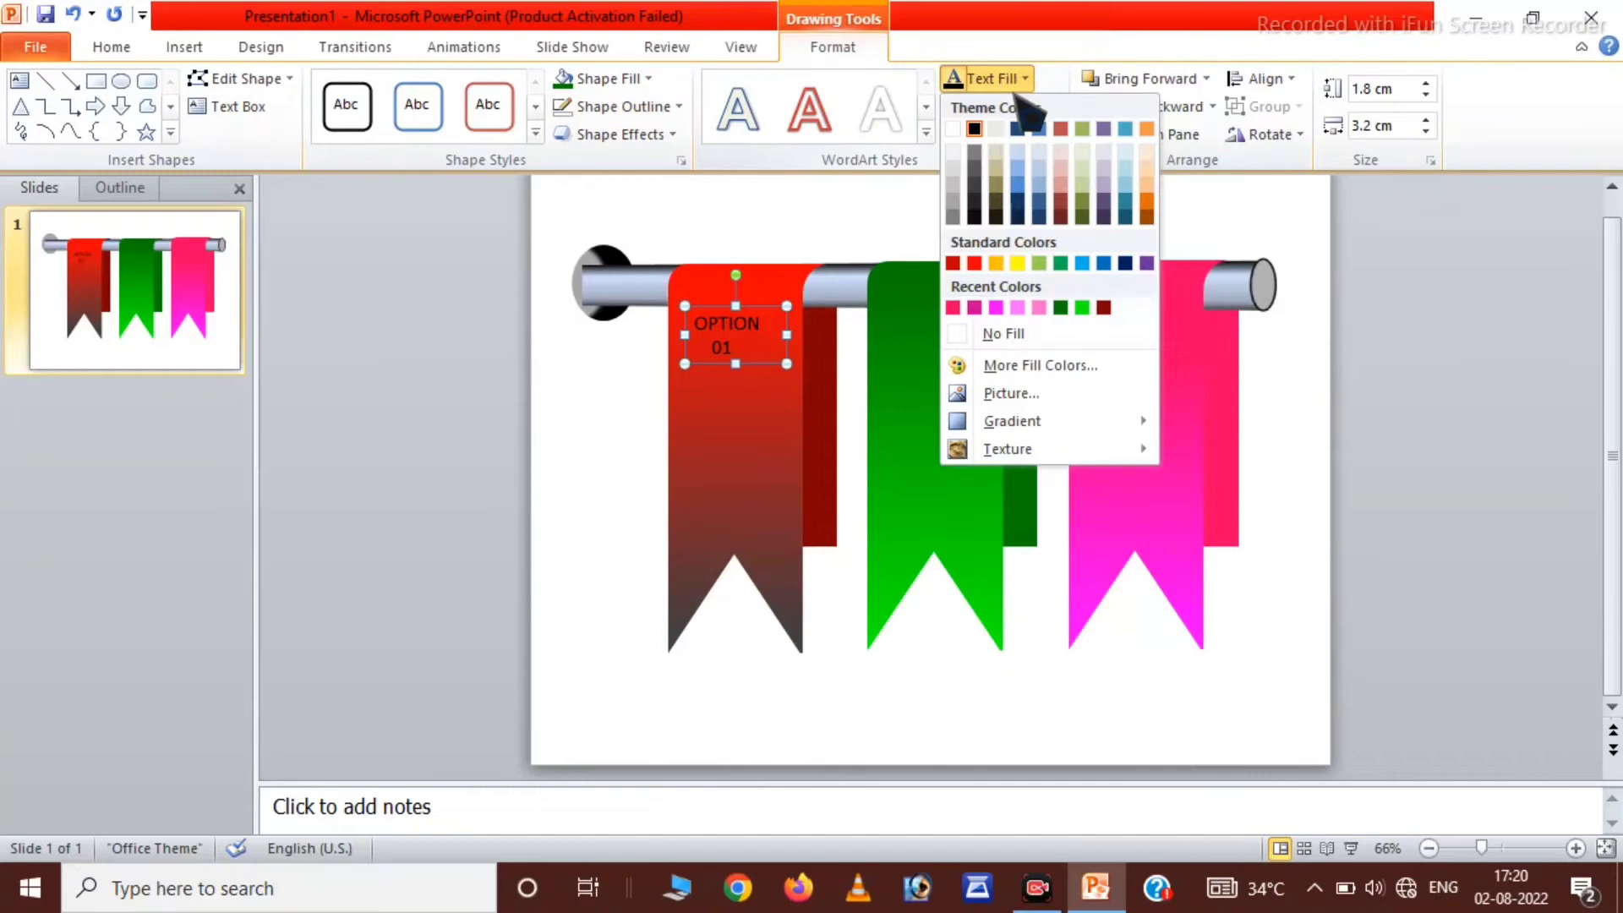
pyautogui.click(953, 129)
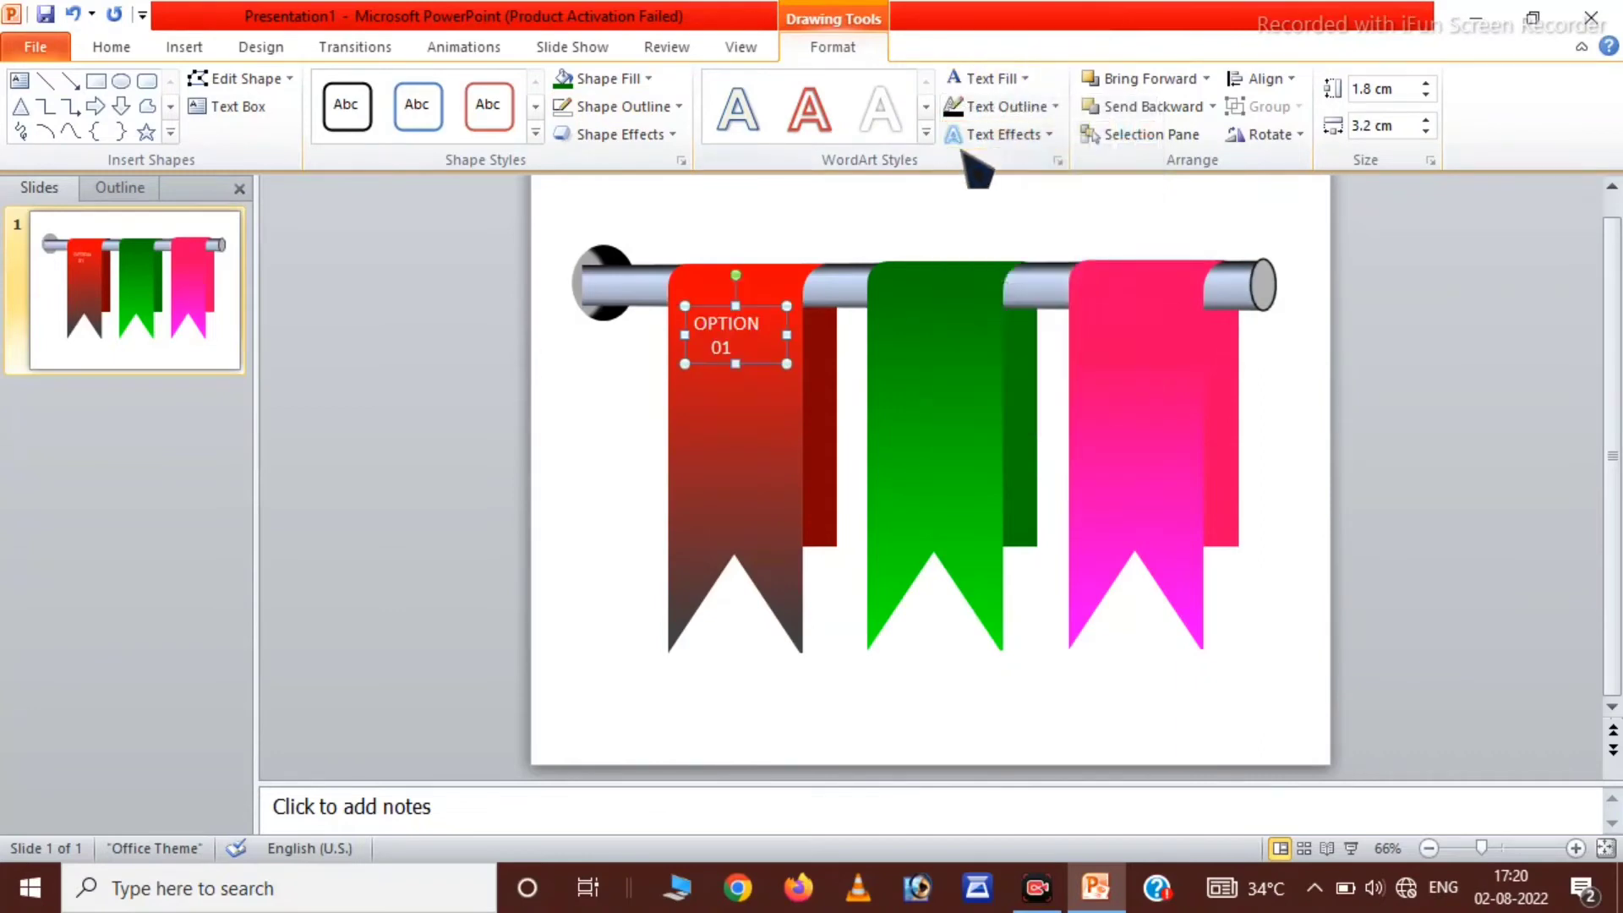
# Step: Set the OPTION 01 title to Bahnschrift at 20 pt and nudge it up
pyautogui.click(112, 47)
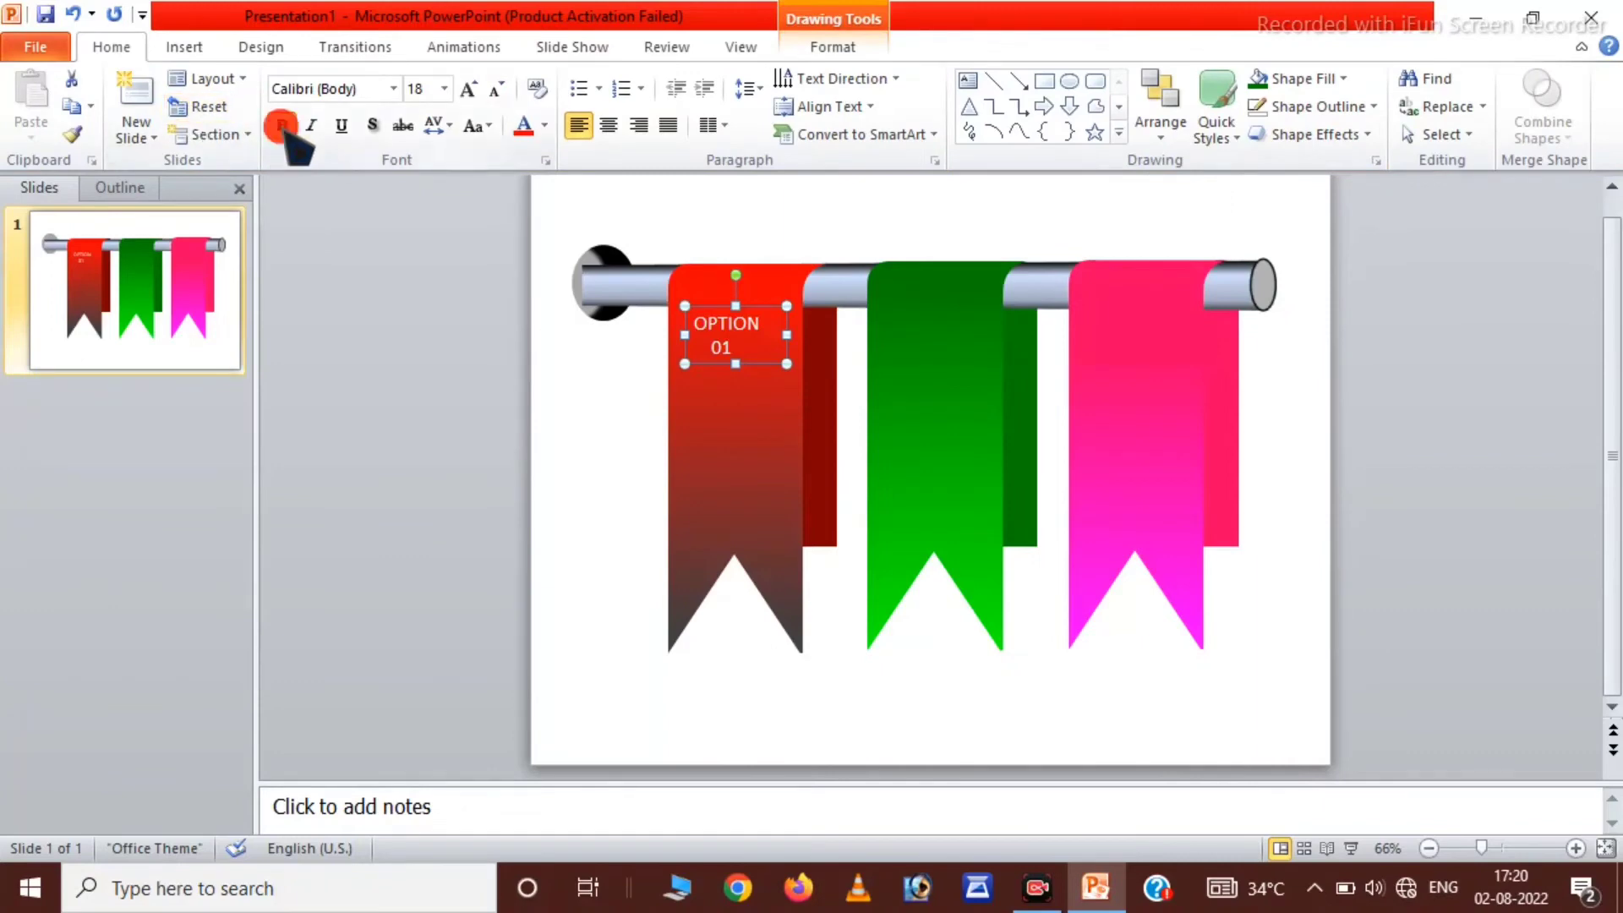
pyautogui.click(394, 88)
pyautogui.click(365, 148)
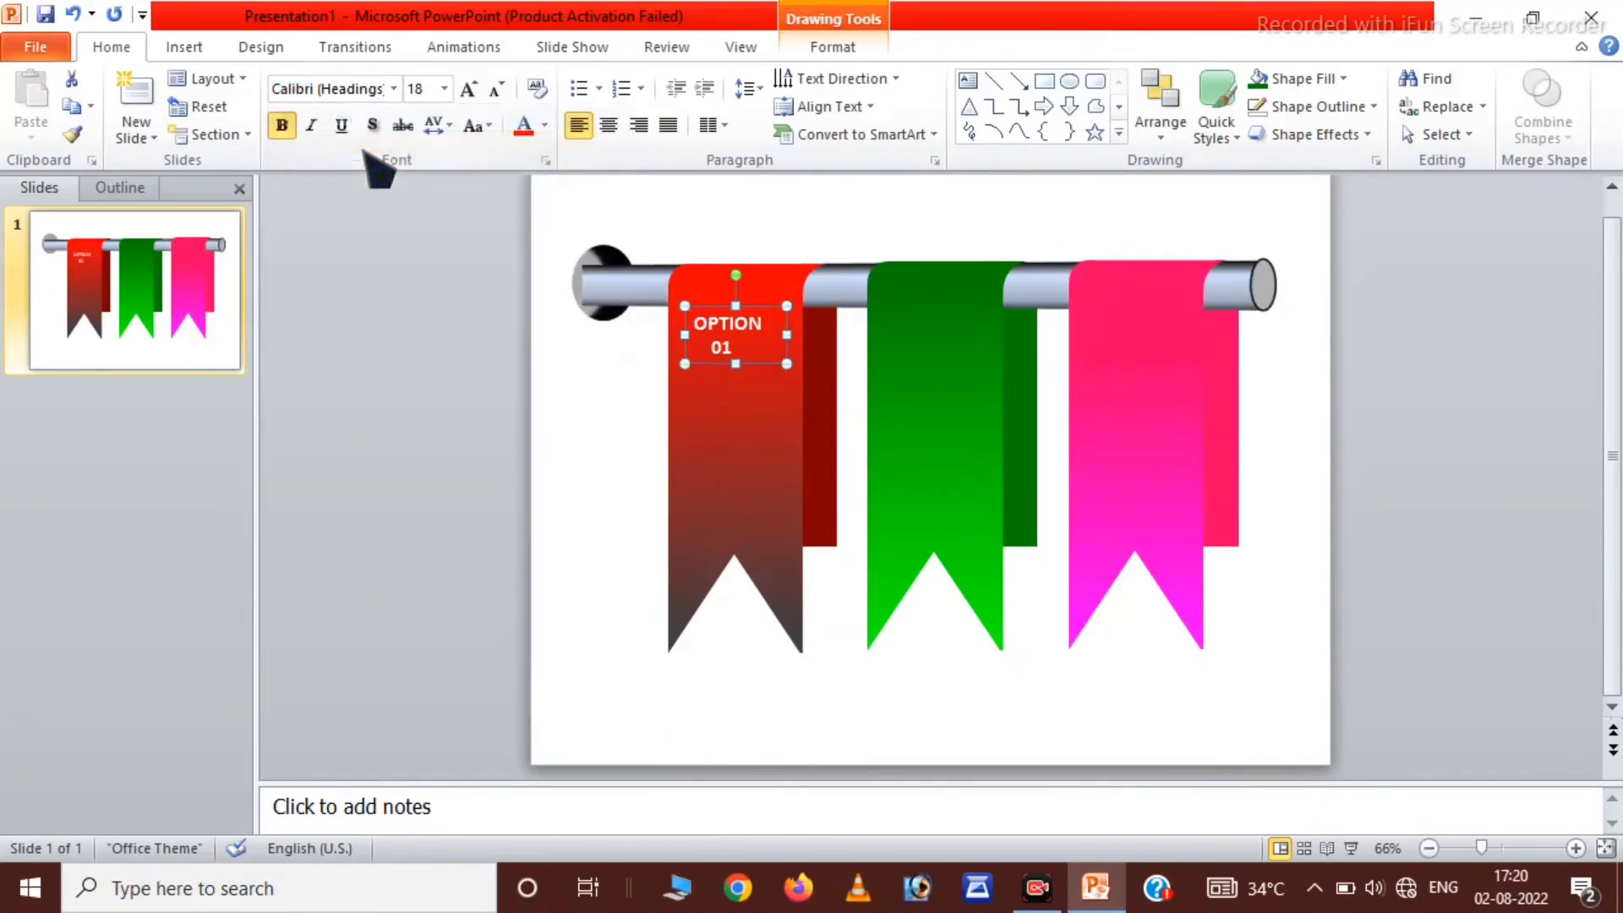
pyautogui.click(396, 90)
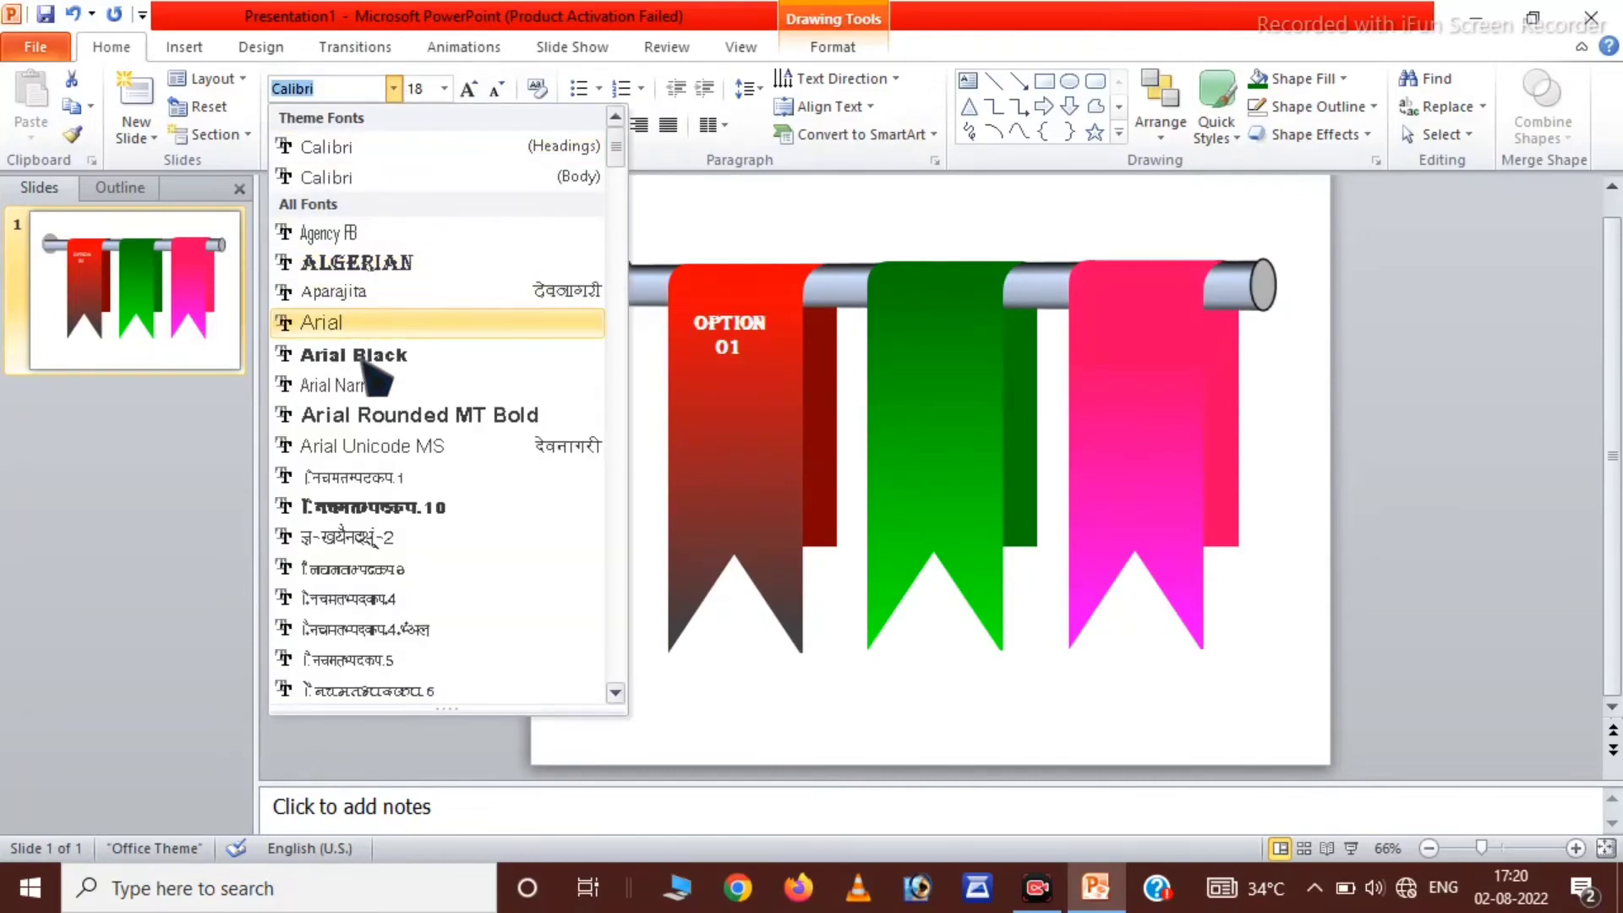
pyautogui.scroll(-1, 361, 359)
pyautogui.scroll(-4, 364, 364)
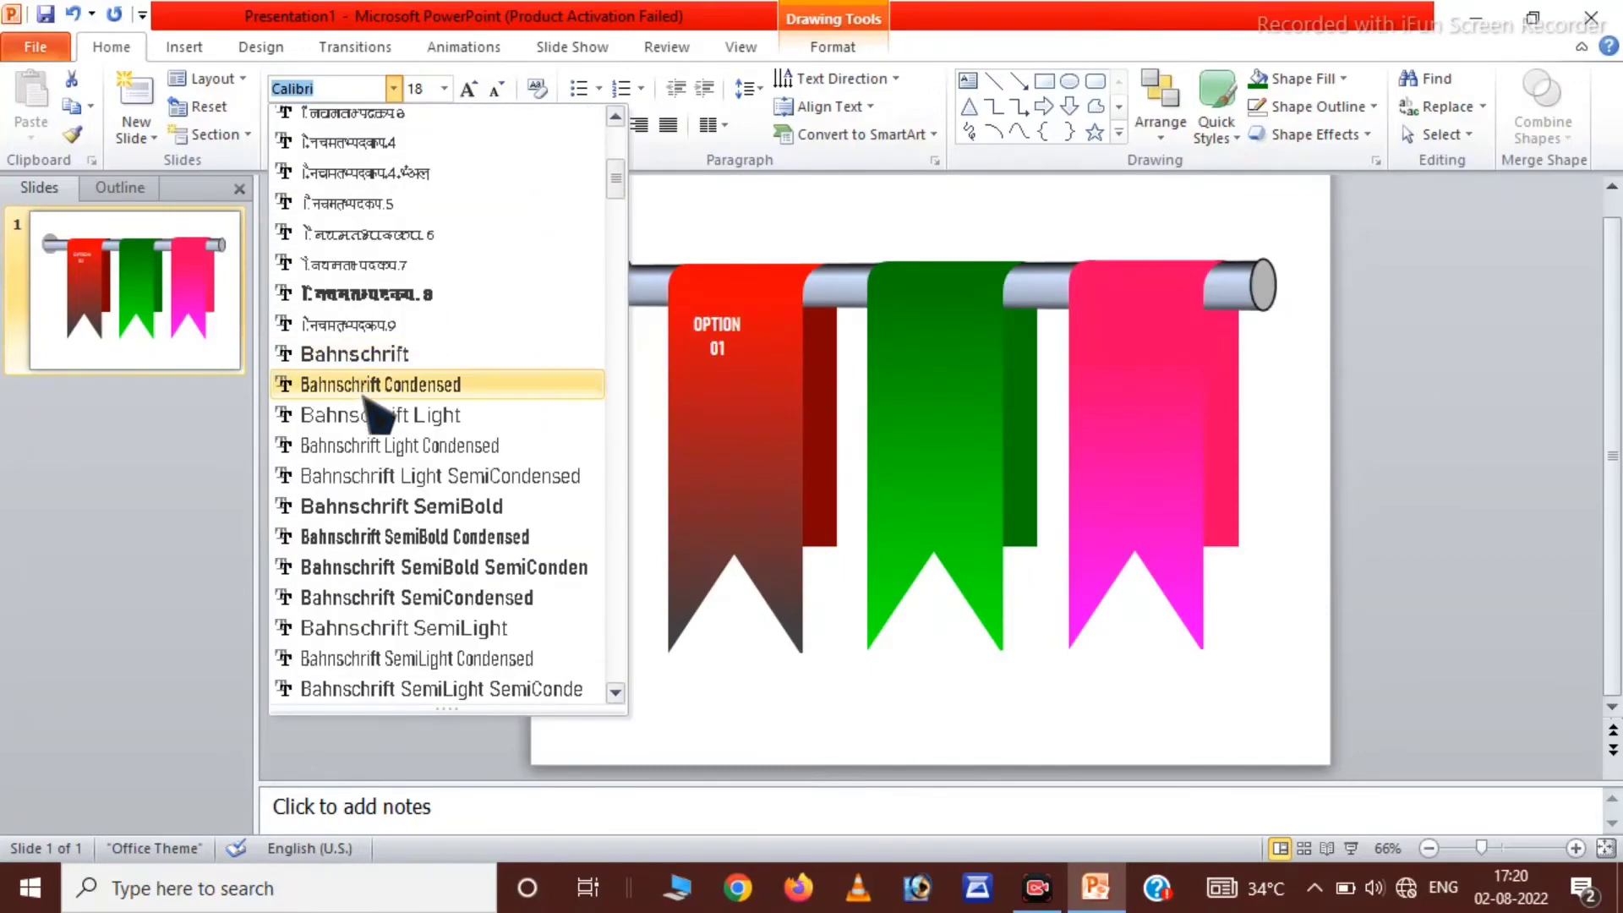
pyautogui.click(362, 355)
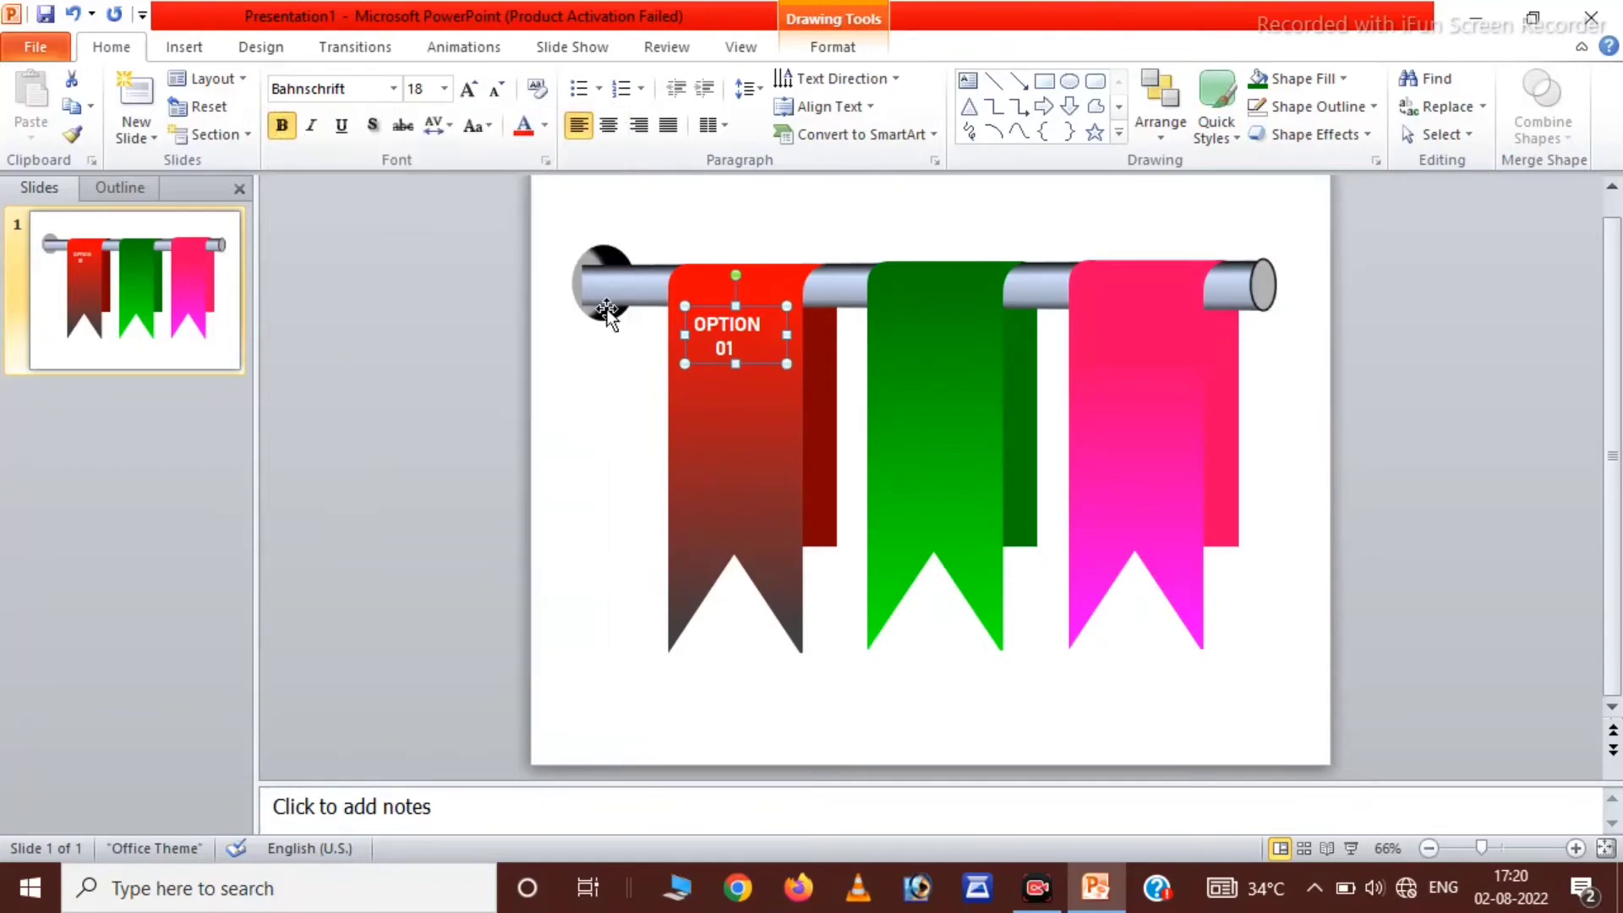
pyautogui.moveTo(710, 319); pyautogui.dragTo(716, 302)
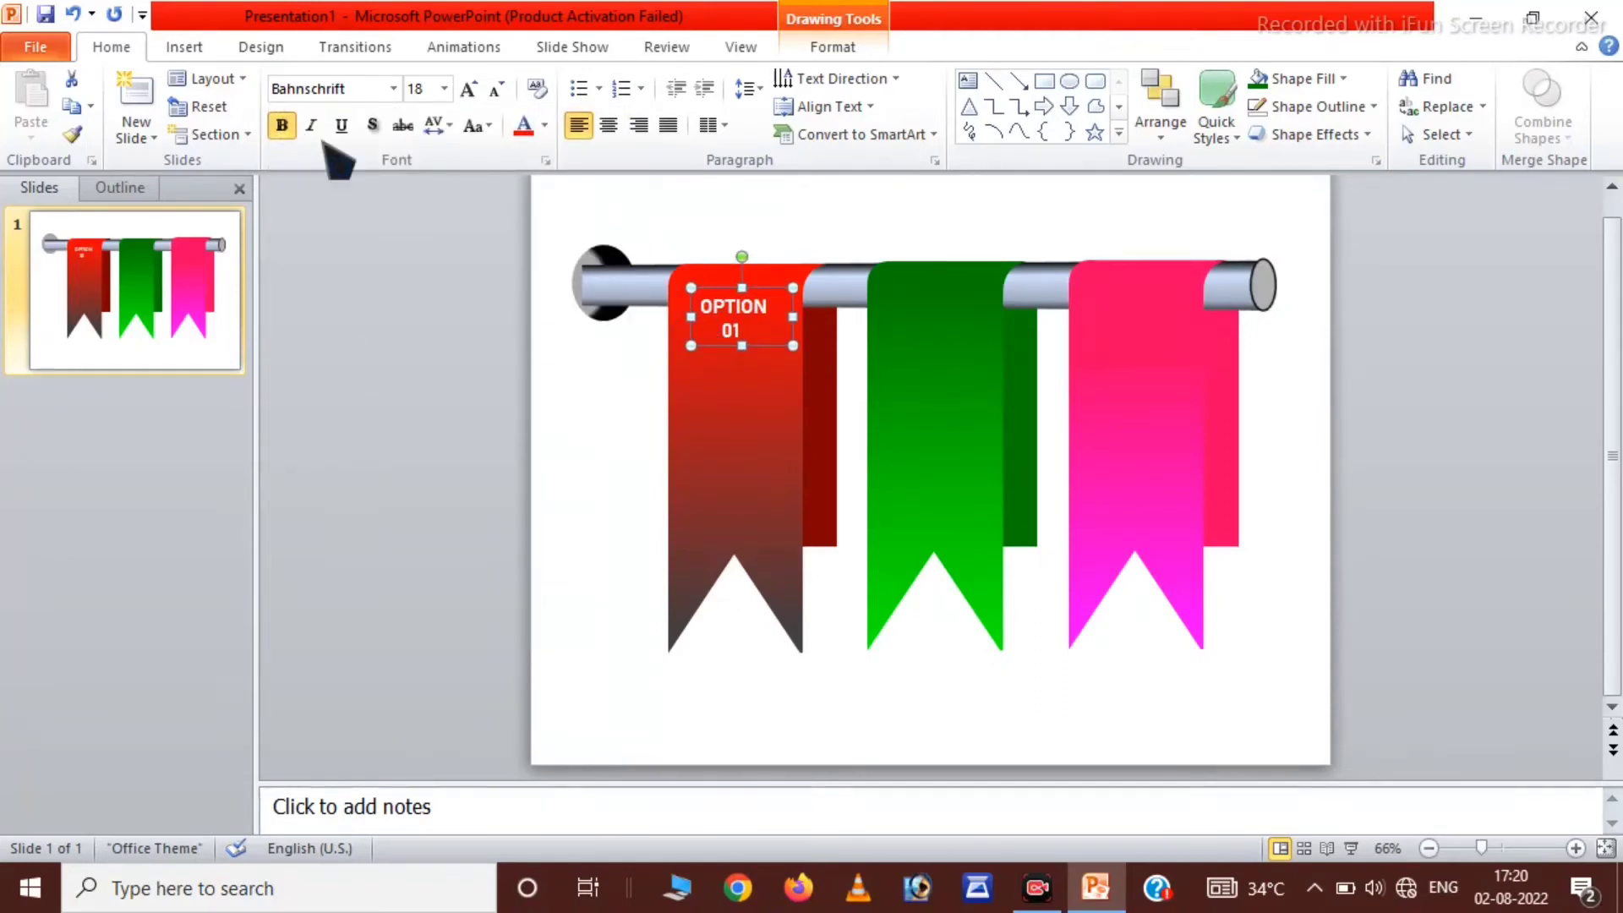
pyautogui.click(467, 89)
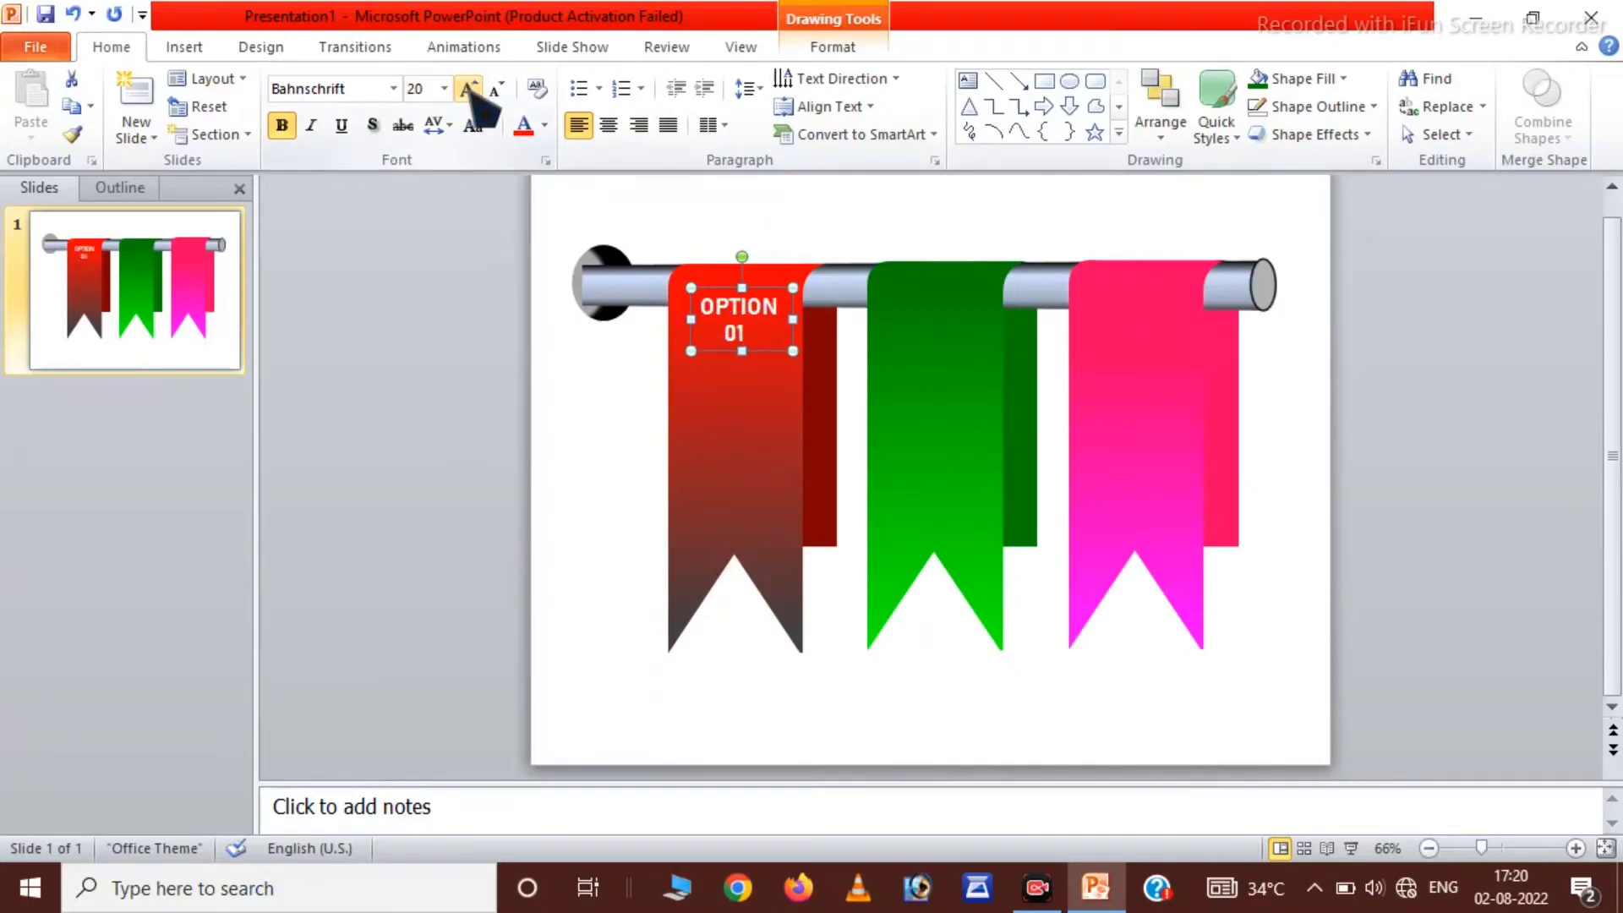
# Step: Copy the title as OPTION 02 onto the green and pink ribbons, leaving a spare below OPTION 01
pyautogui.moveTo(723, 322); pyautogui.dragTo(903, 376)
pyautogui.write('02')
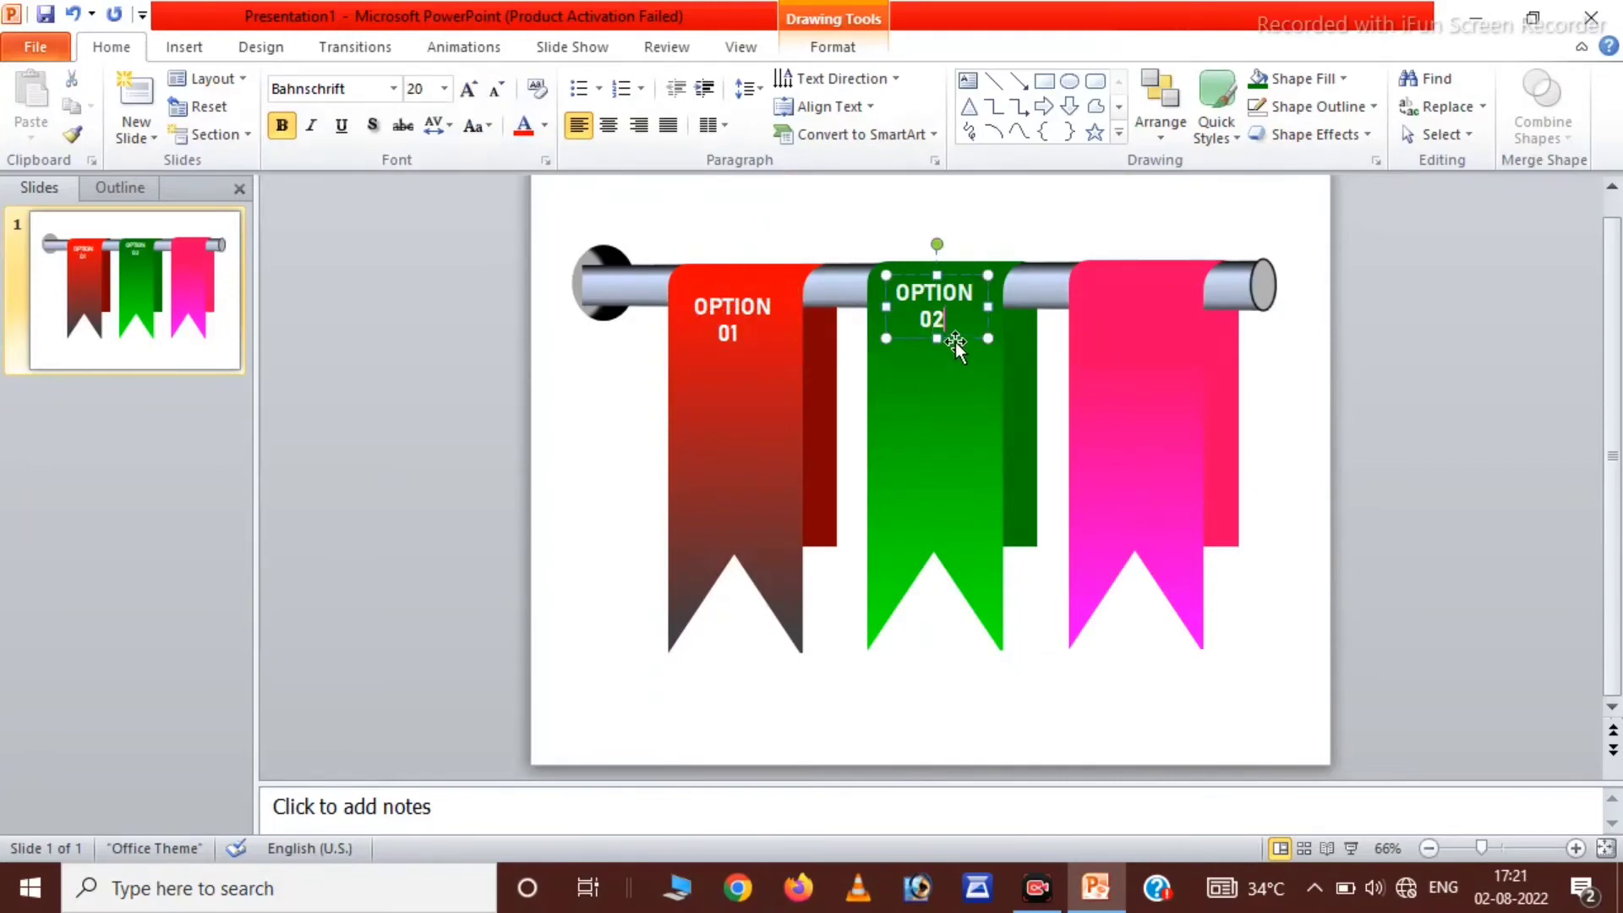
pyautogui.moveTo(956, 342); pyautogui.dragTo(956, 354)
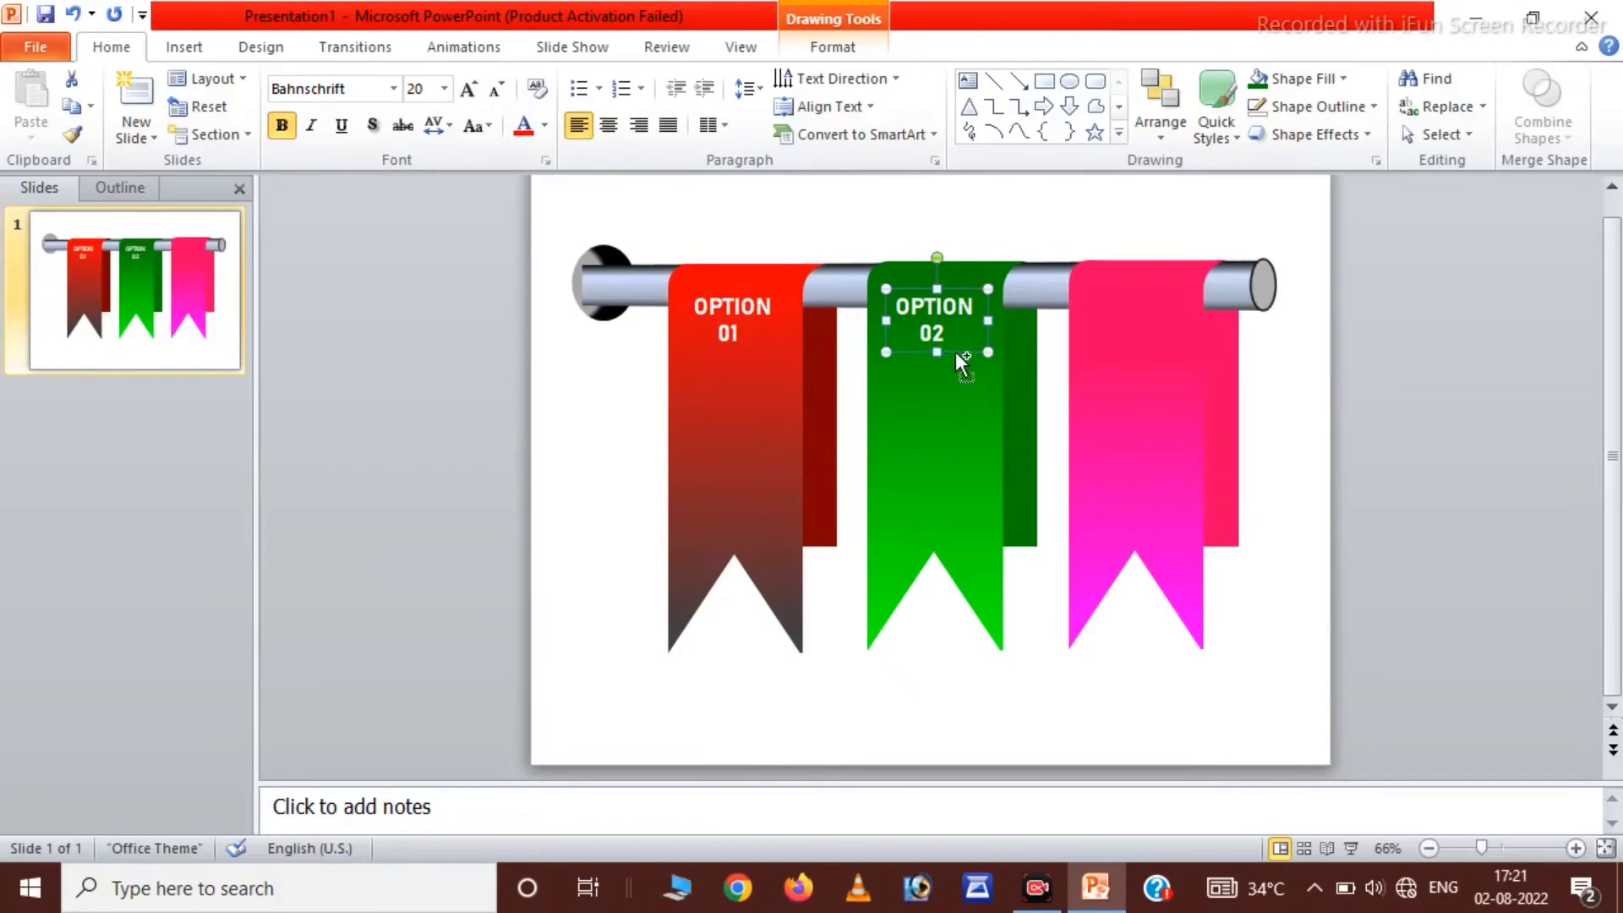
pyautogui.hotkey('ctrl', 'd')
pyautogui.hotkey('ctrl', 'd')
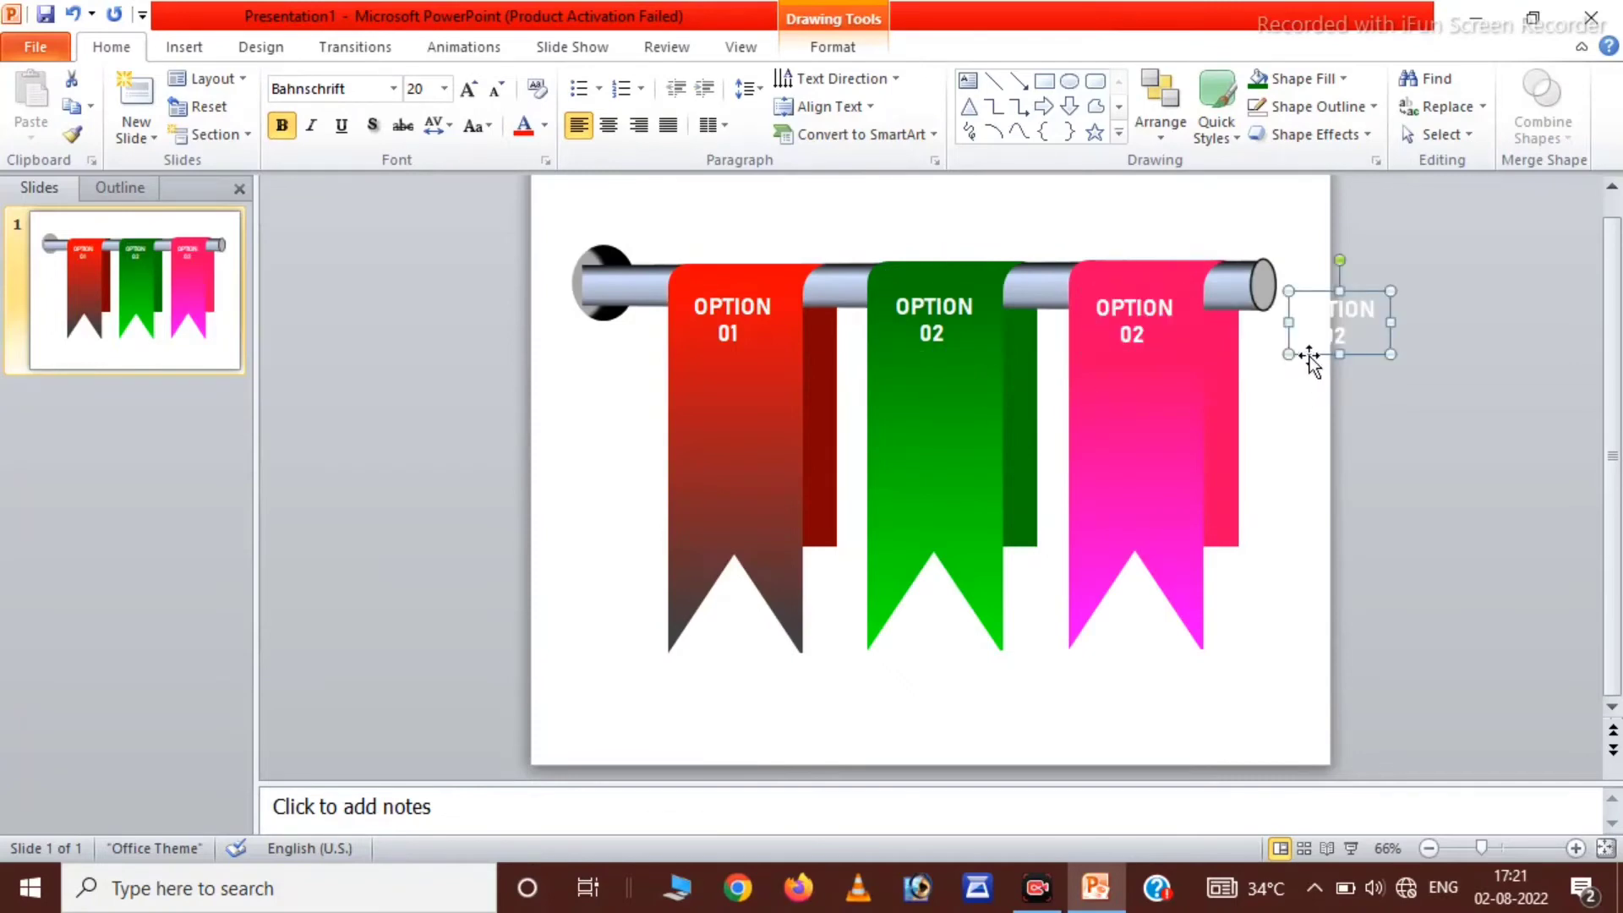
pyautogui.moveTo(1344, 354); pyautogui.dragTo(749, 412)
# Step: Turn the spare copy into centred 'Add Details Here' text below OPTION 01
pyautogui.hotkey('ctrl', 'a')
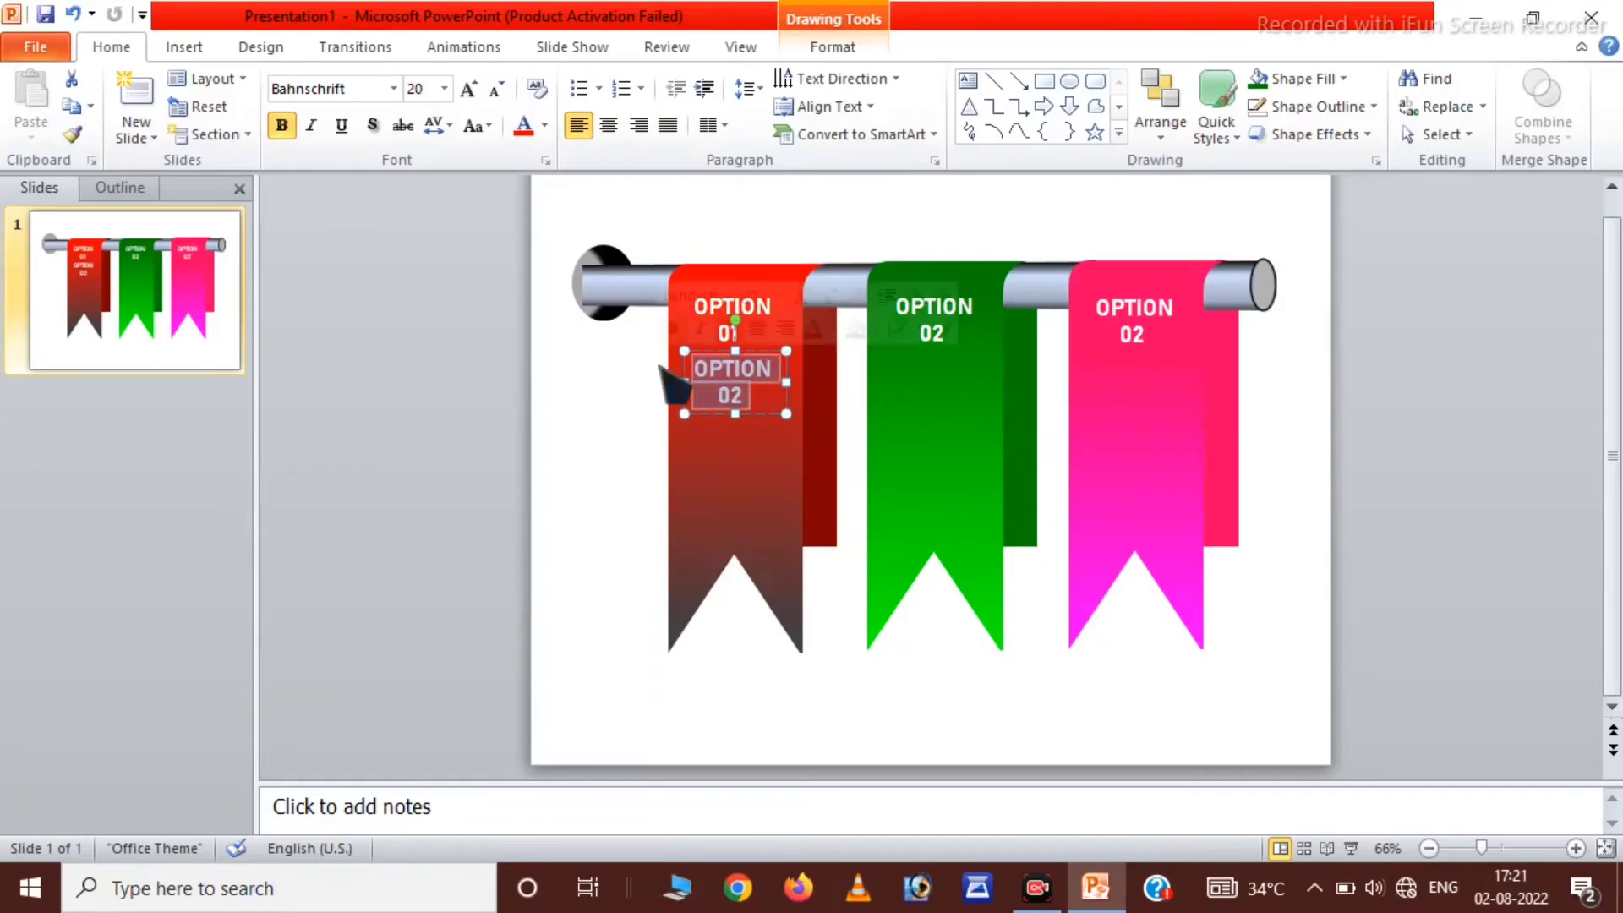
pyautogui.press('Delete')
pyautogui.write('Add Det')
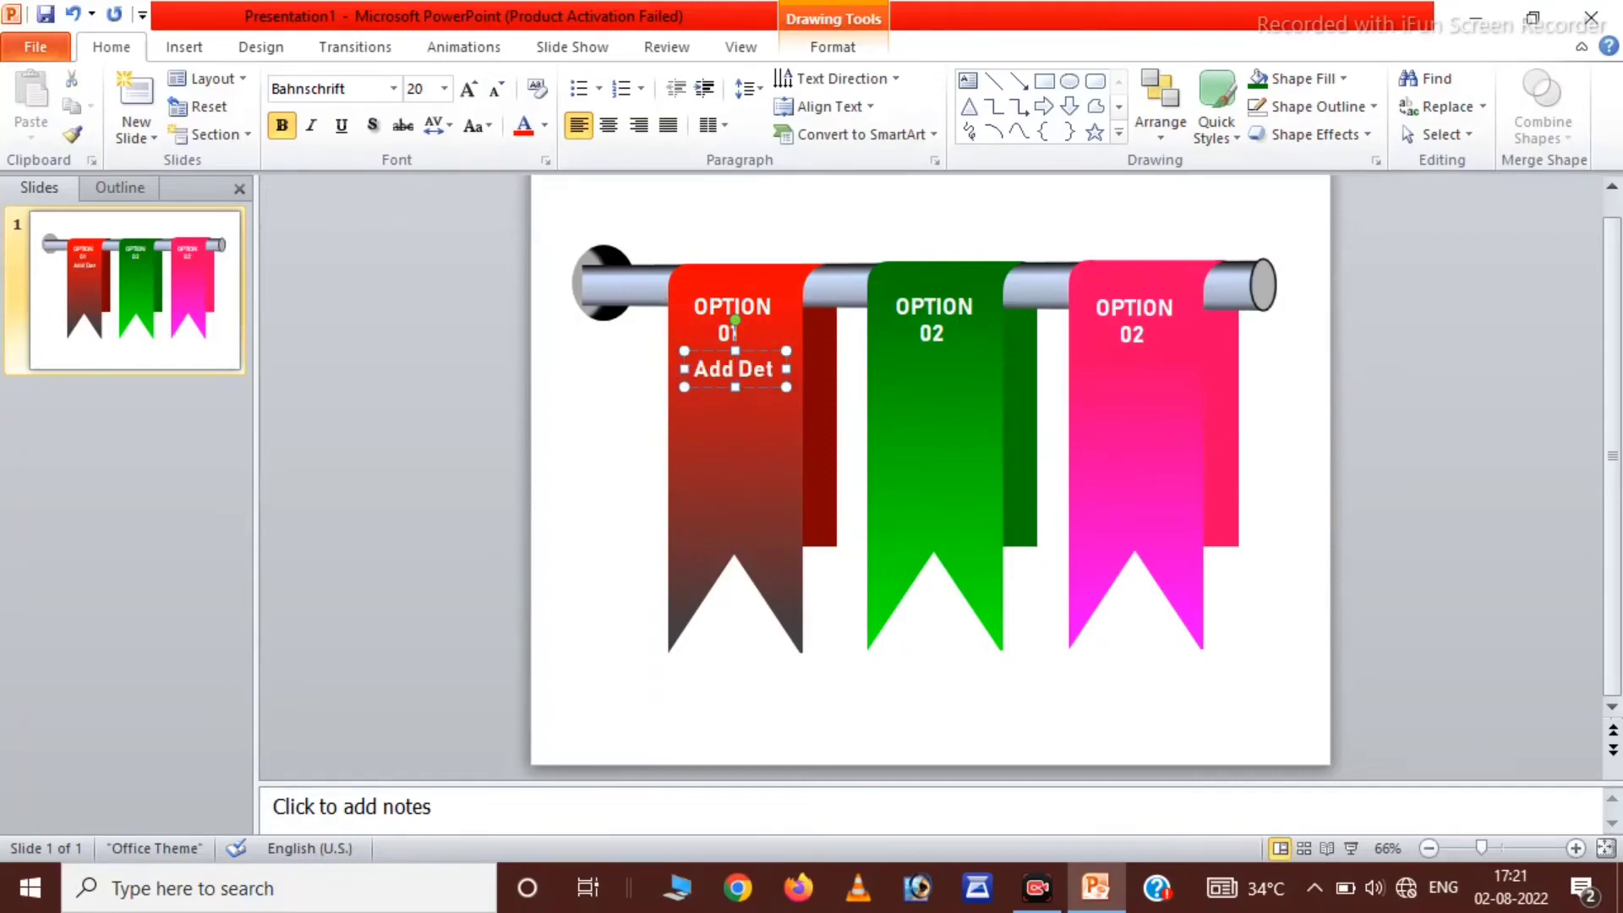
pyautogui.write('ails Here')
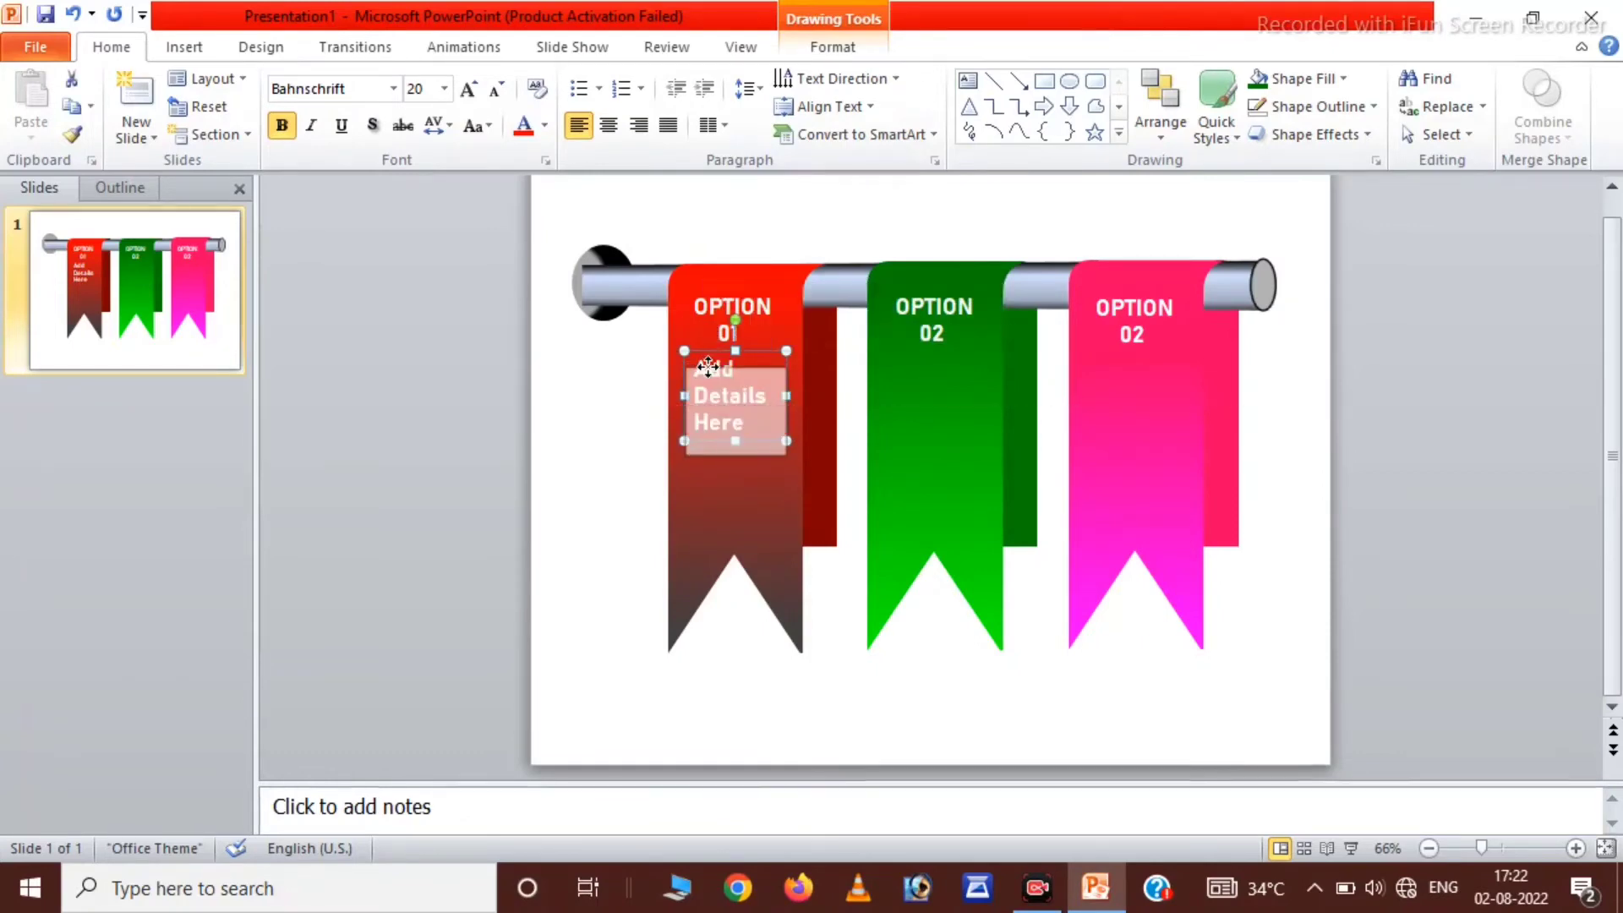
pyautogui.moveTo(708, 355); pyautogui.dragTo(708, 374)
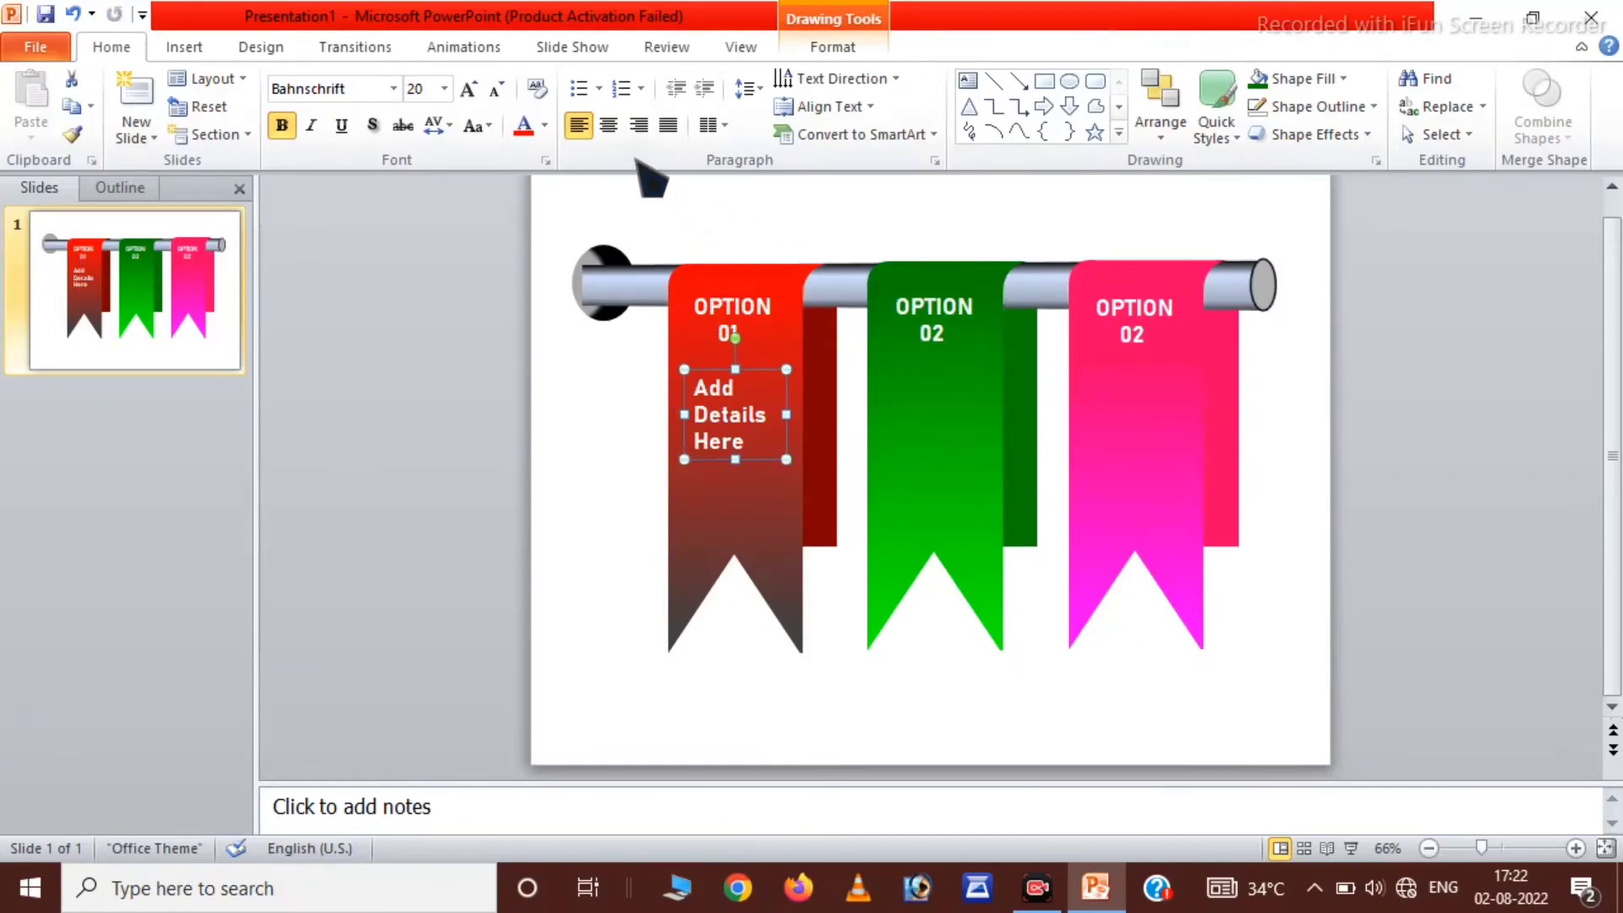
pyautogui.click(614, 131)
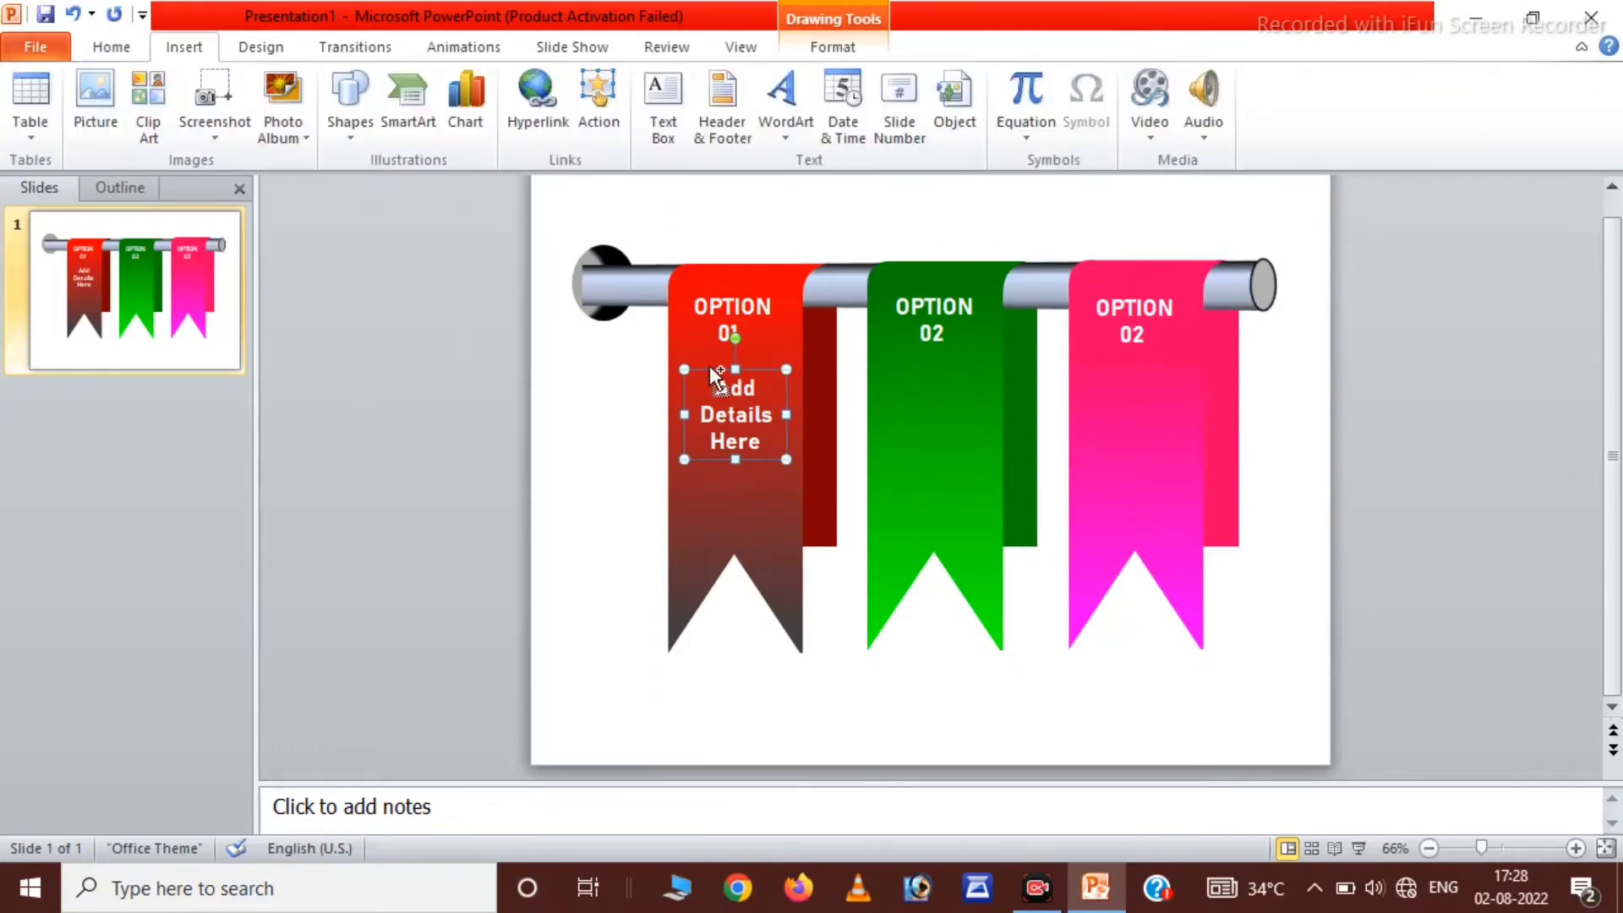
# Step: Duplicate the 'Add Details Here' text onto the green ribbon and align it
pyautogui.hotkey('ctrl', 'd')
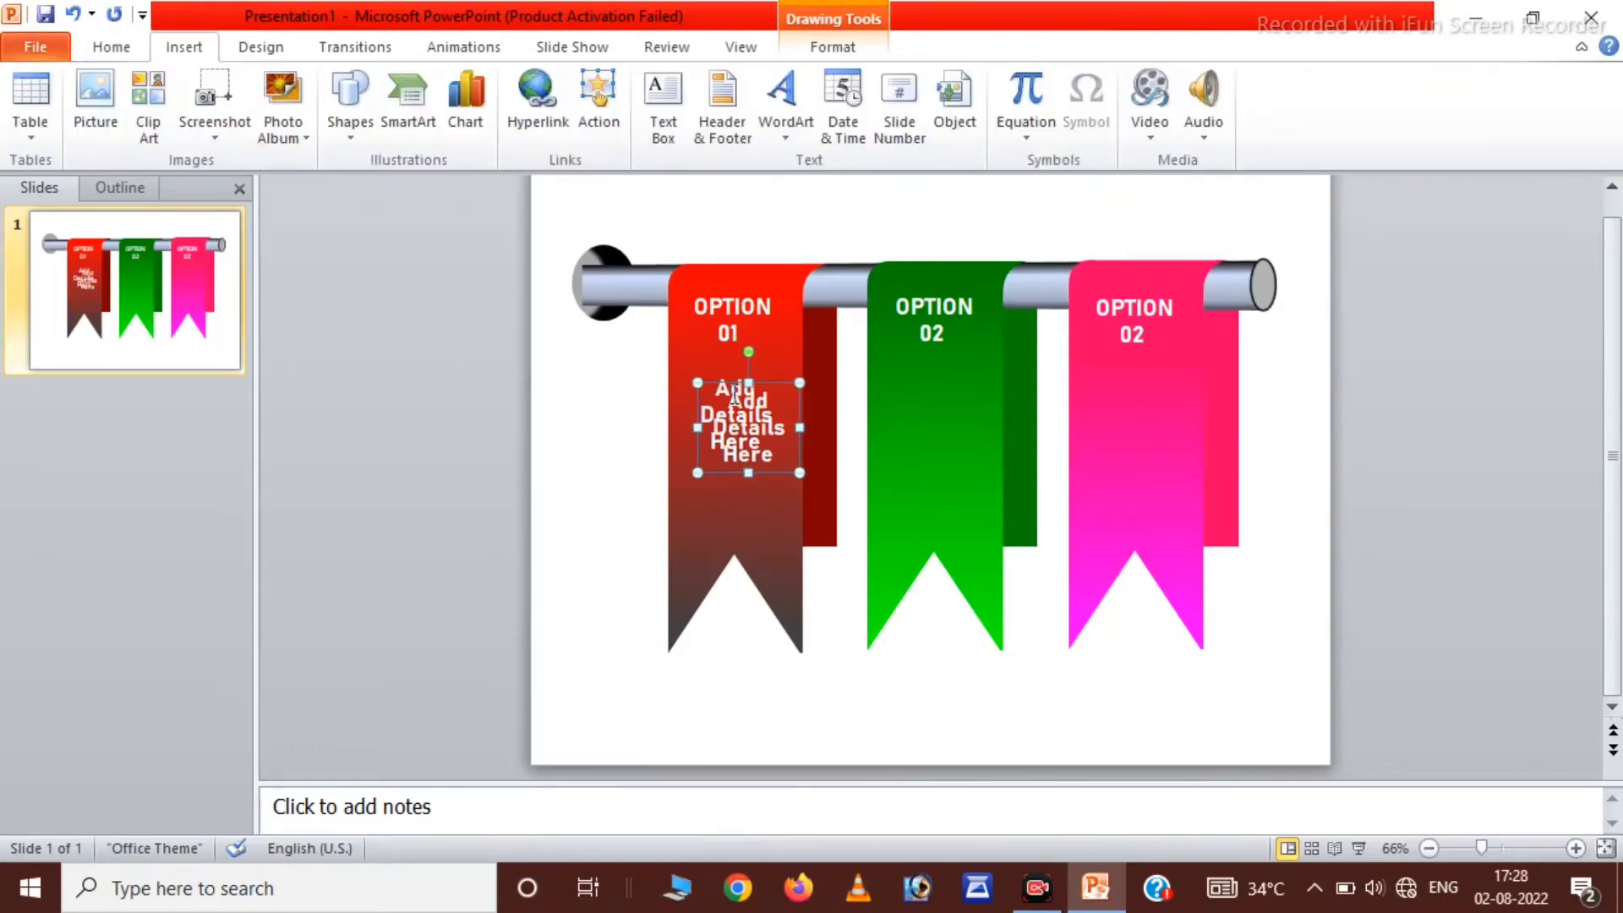
pyautogui.moveTo(717, 383); pyautogui.dragTo(909, 385)
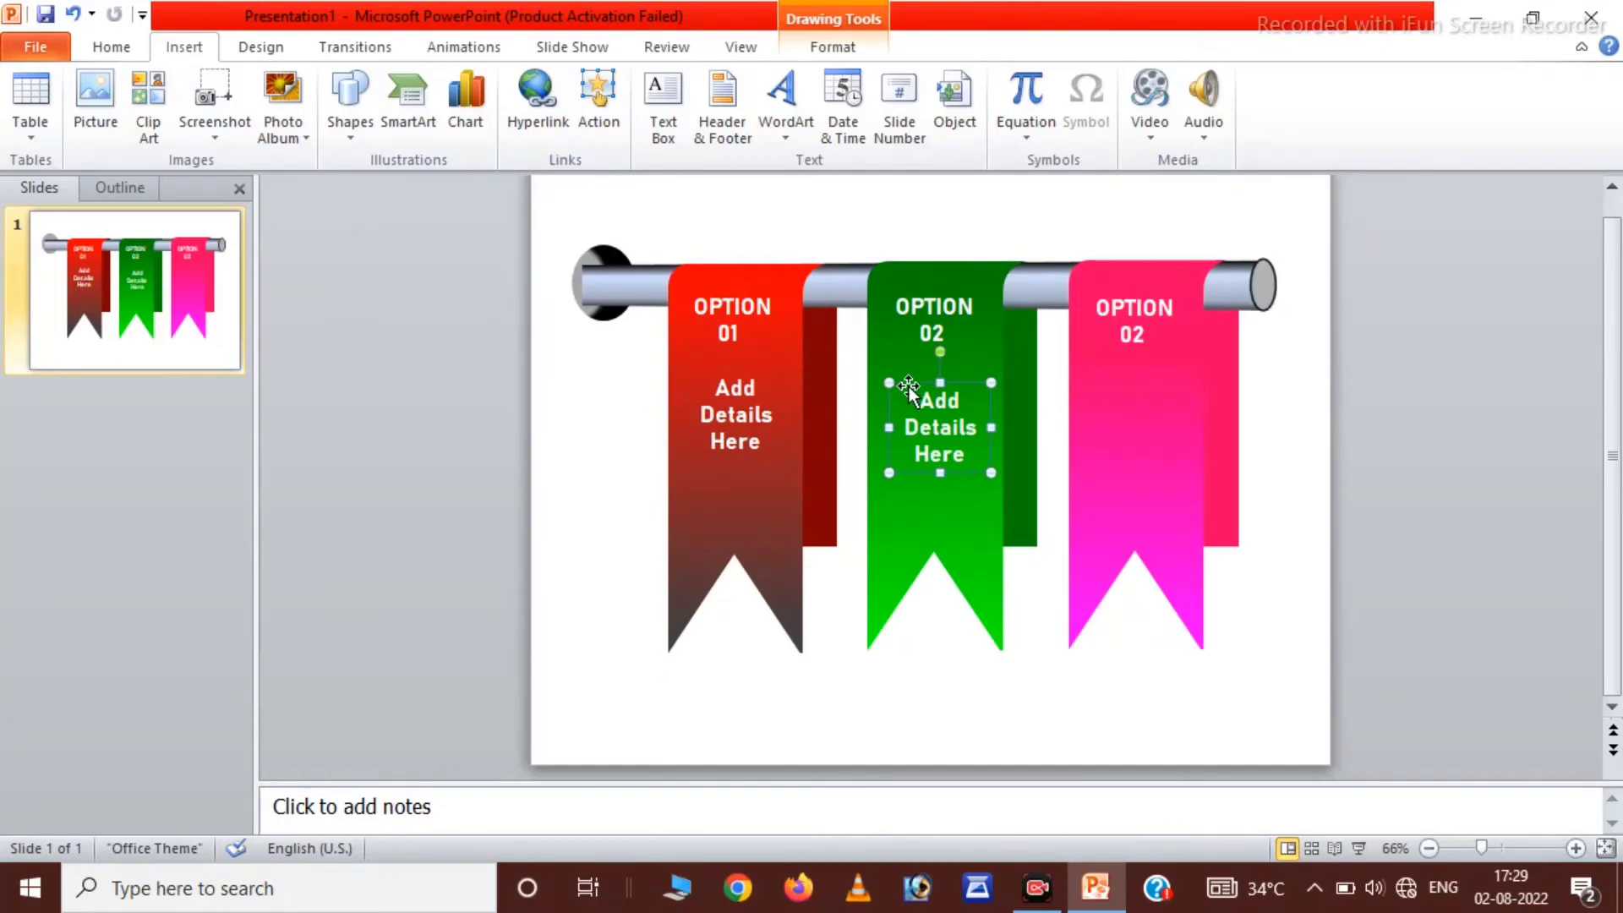
pyautogui.press('Up')
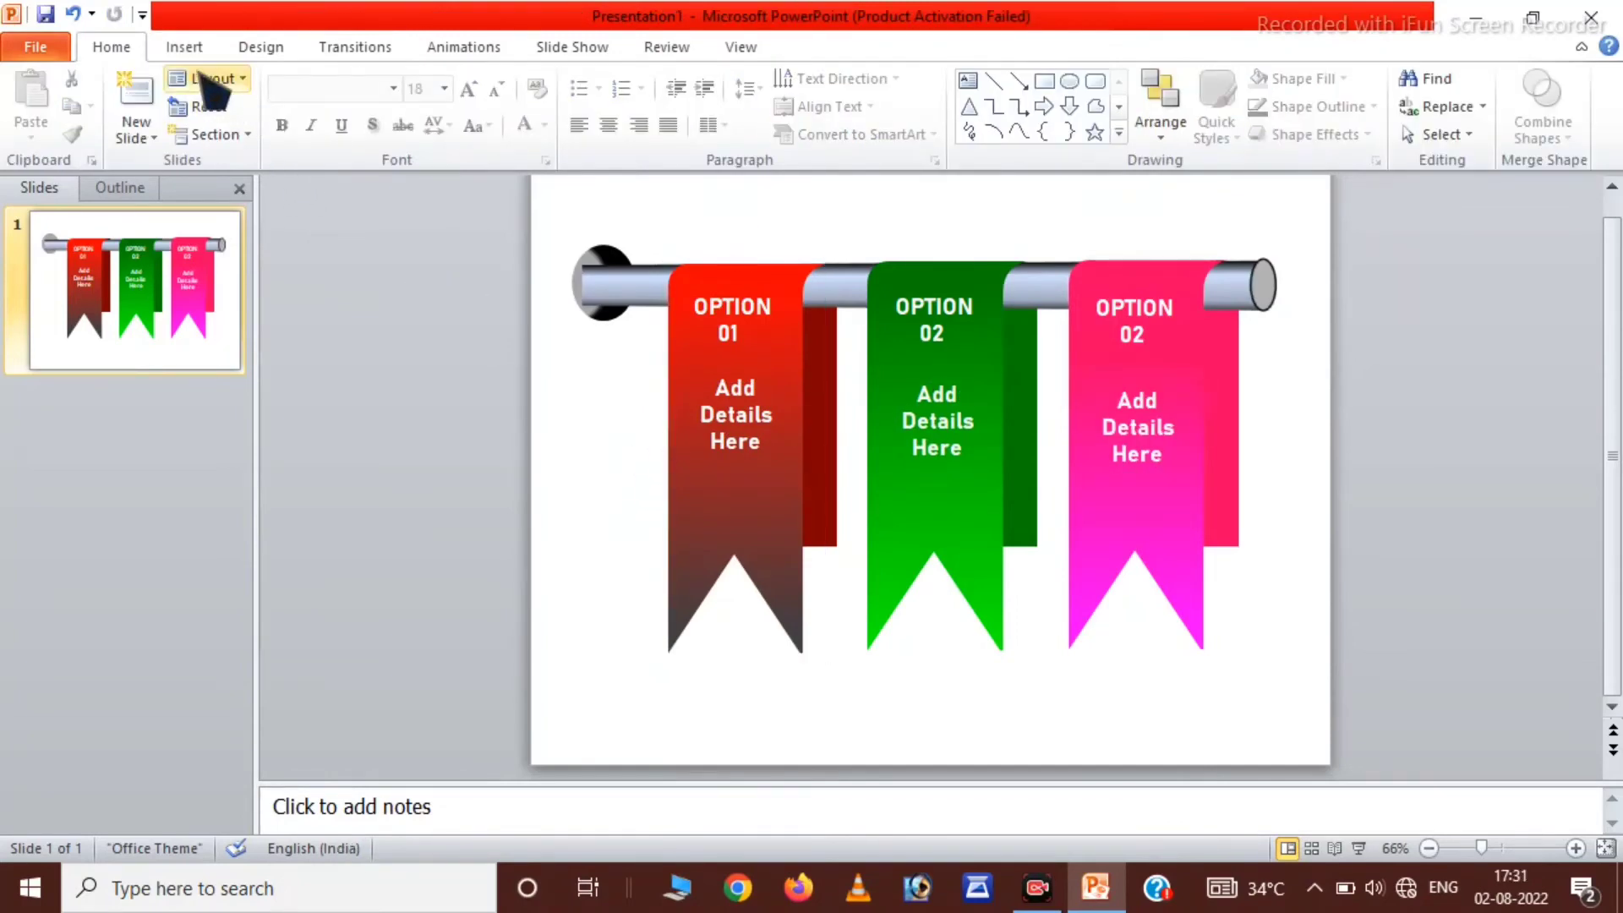
# Step: Insert the PhotoRoom logo picture onto the slide
pyautogui.click(174, 47)
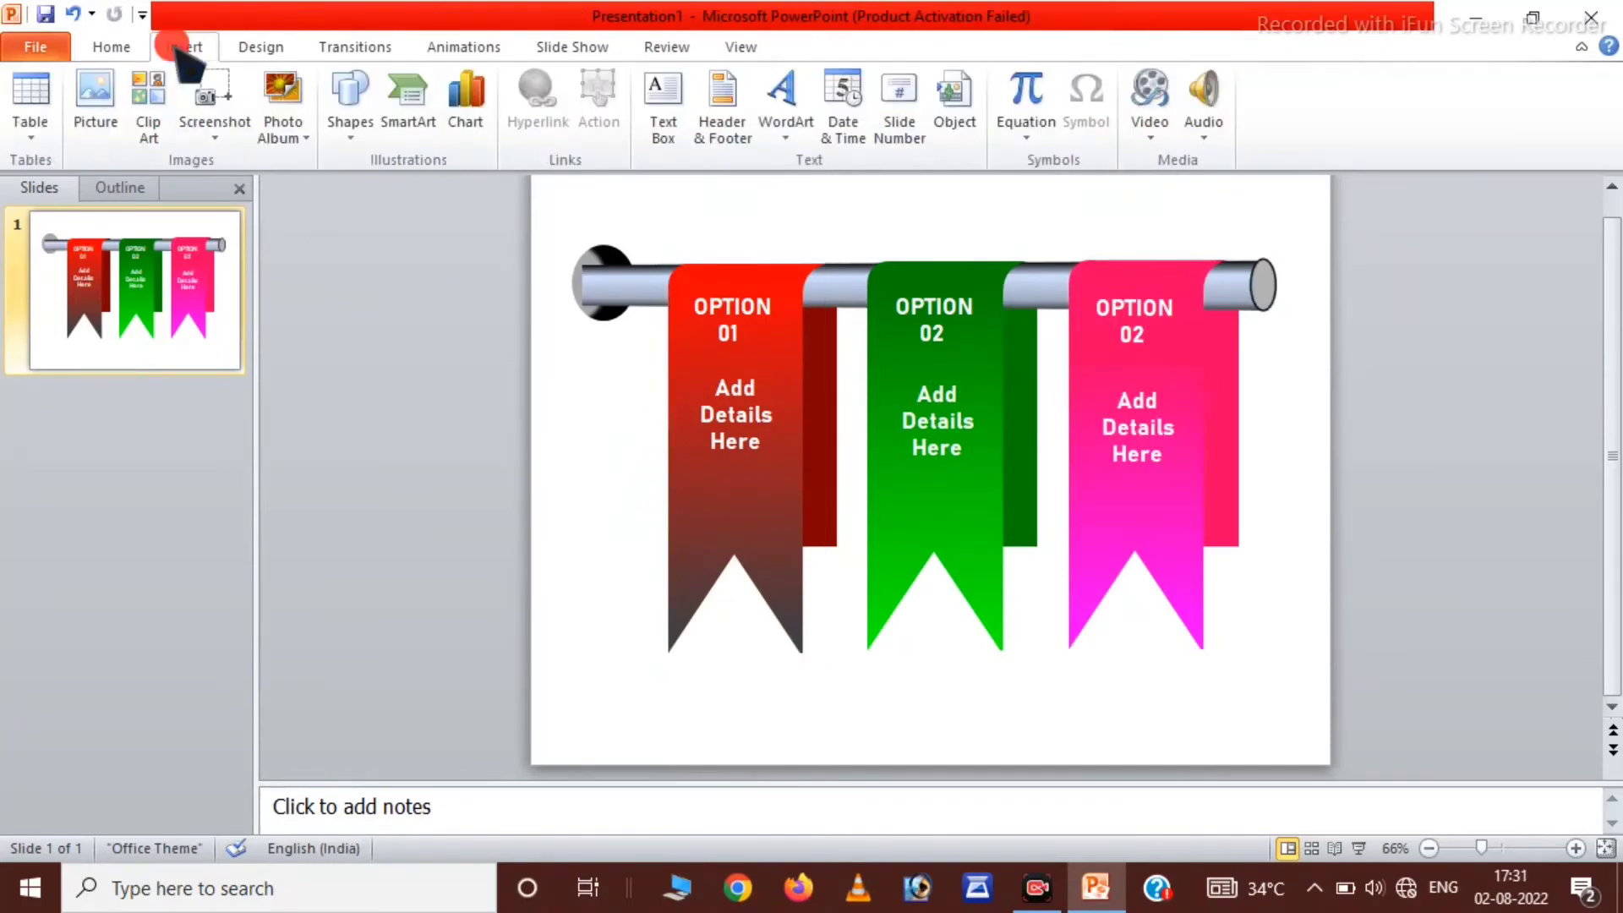
pyautogui.click(110, 125)
pyautogui.scroll(-5, 464, 397)
pyautogui.scroll(-5, 463, 397)
pyautogui.scroll(-5, 464, 398)
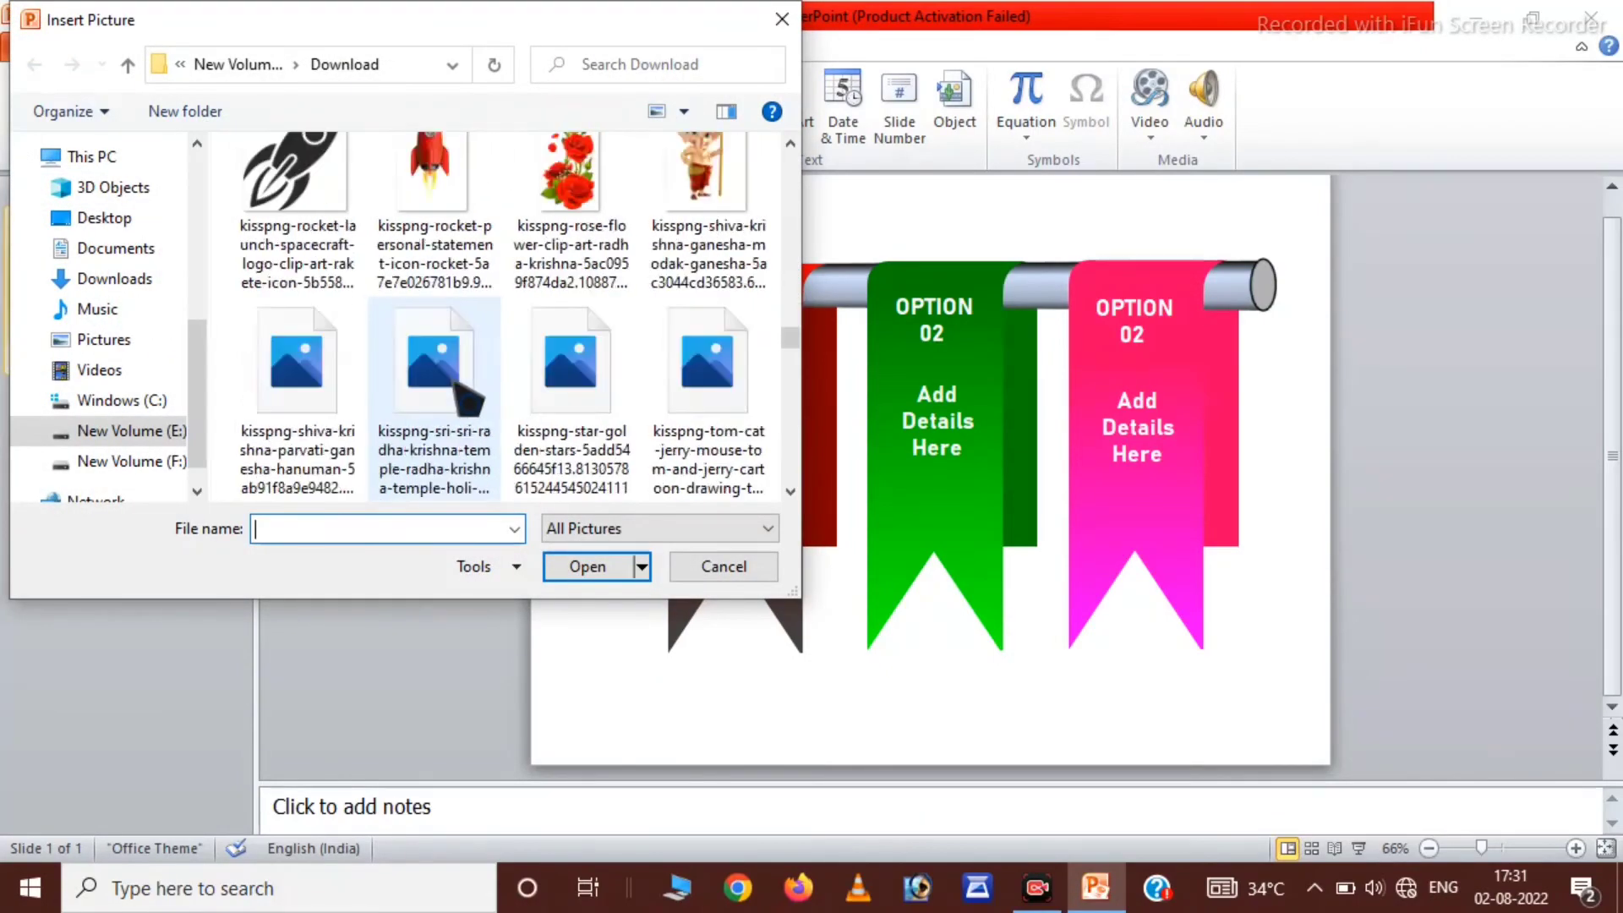
pyautogui.scroll(-5, 463, 397)
pyautogui.click(677, 279)
pyautogui.click(584, 567)
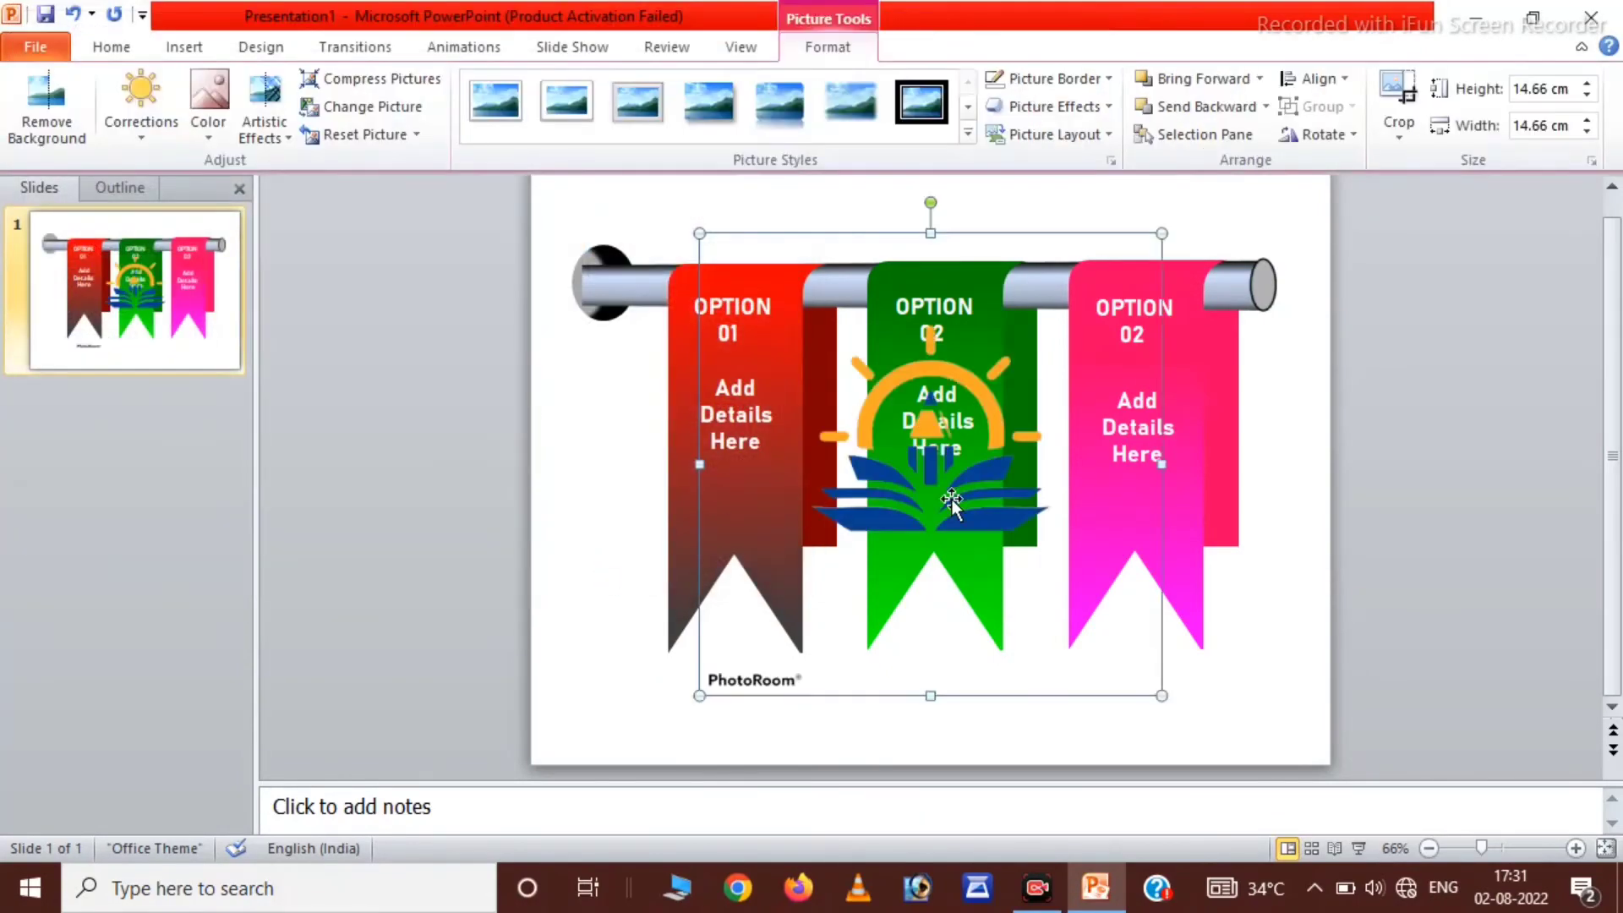
# Step: Crop the logo on all four sides and shrink it below the details text
pyautogui.click(1399, 102)
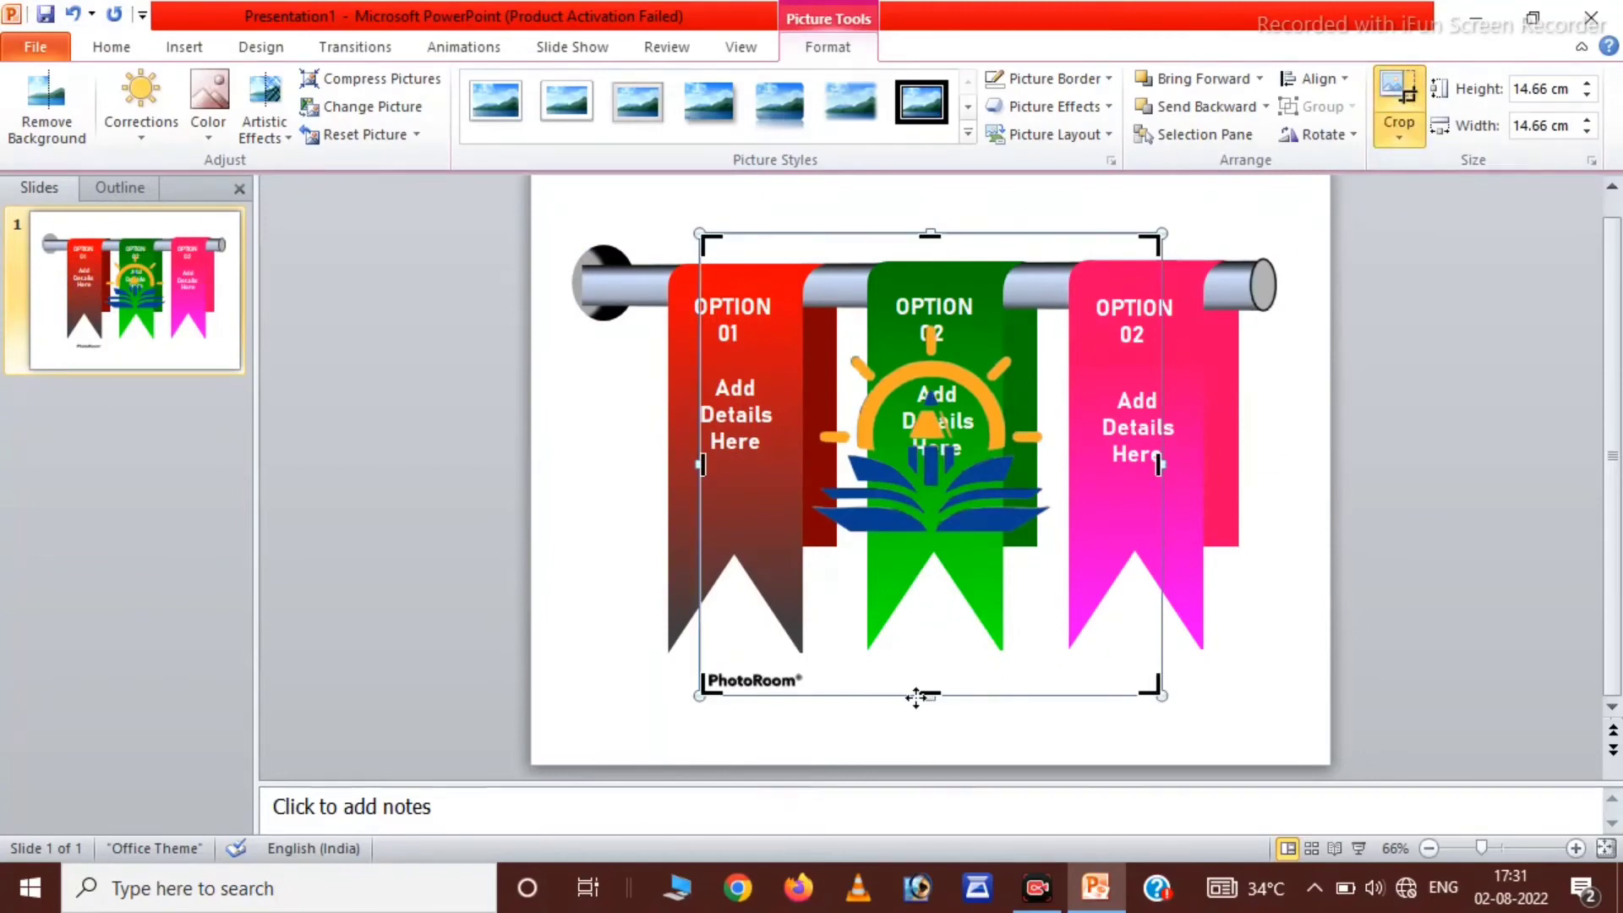
pyautogui.moveTo(916, 698); pyautogui.dragTo(931, 573)
pyautogui.moveTo(931, 233); pyautogui.dragTo(931, 309)
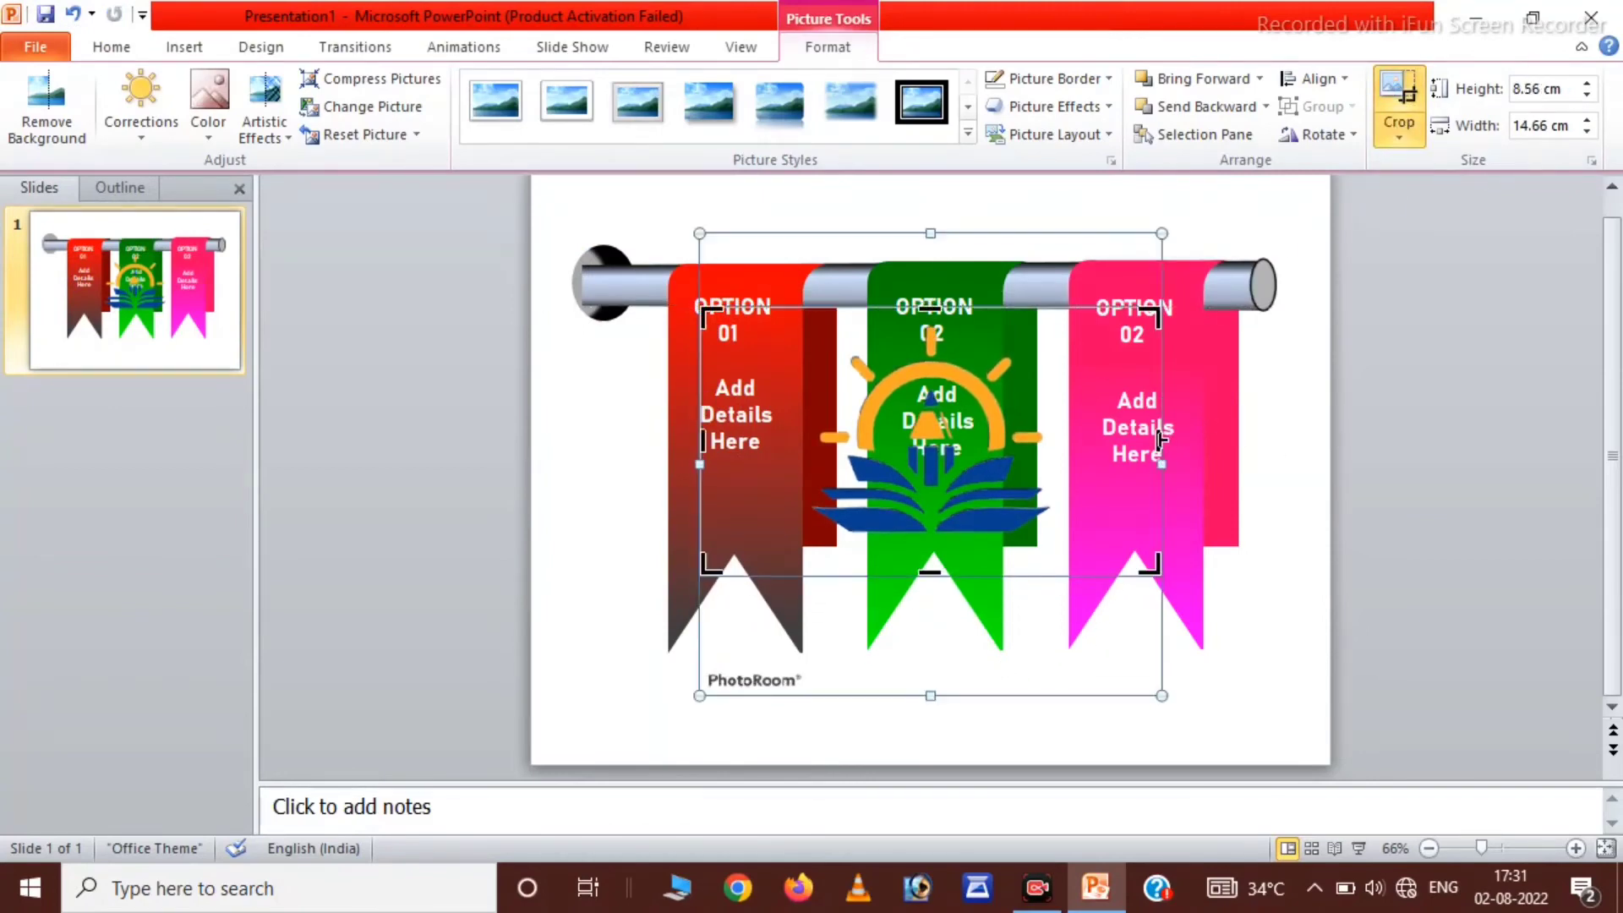
pyautogui.moveTo(1161, 437); pyautogui.dragTo(1068, 436)
pyautogui.moveTo(706, 440); pyautogui.dragTo(771, 440)
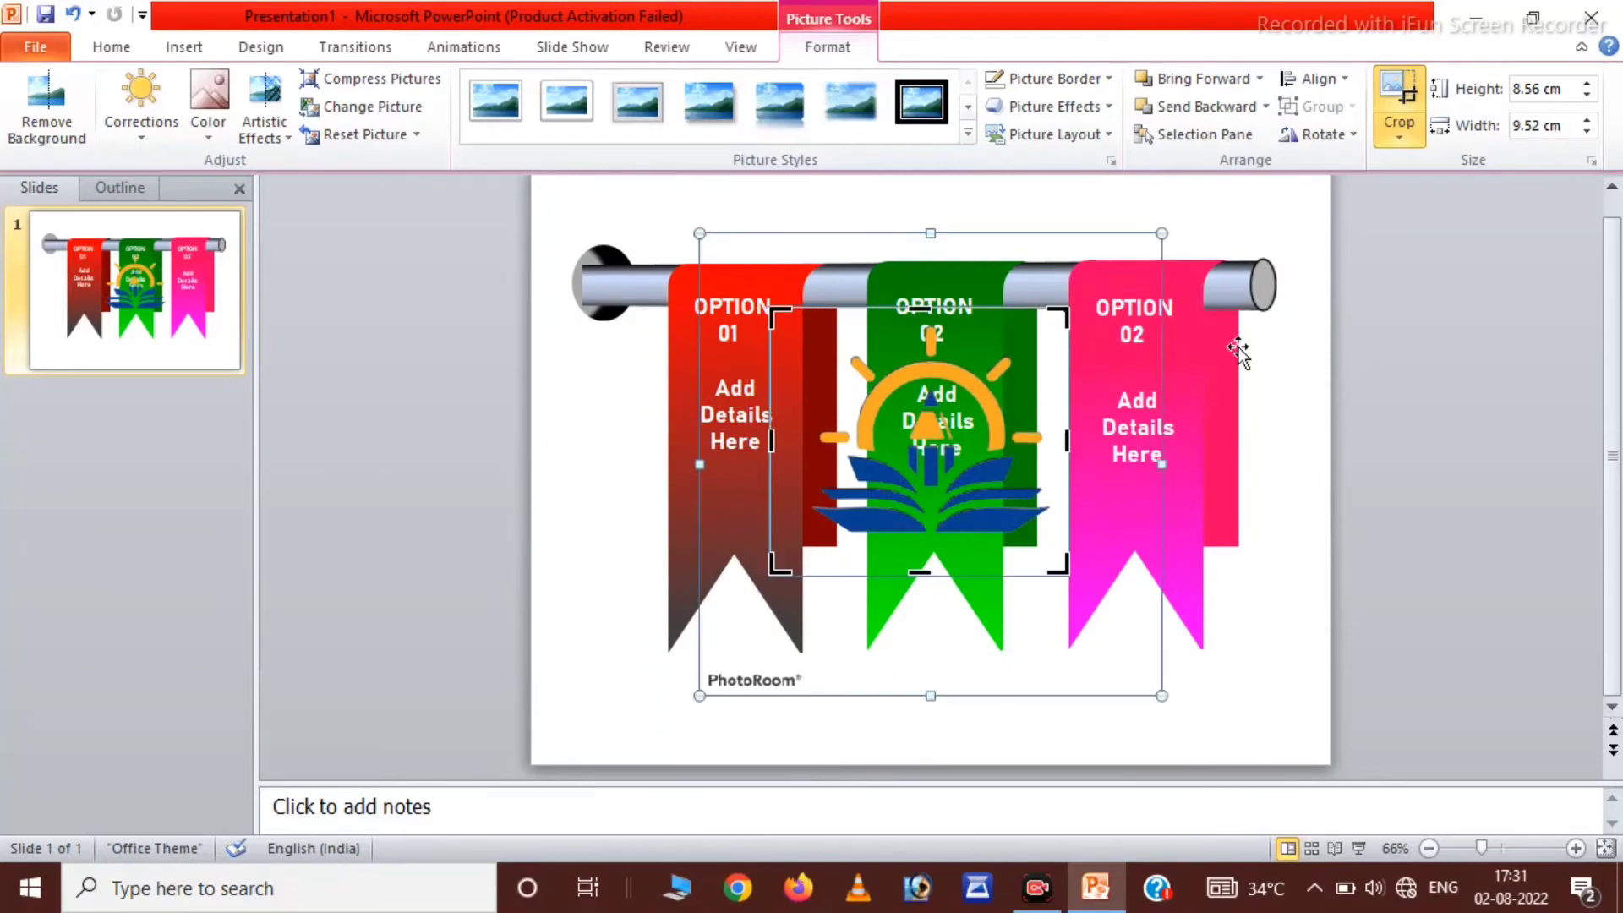
pyautogui.click(1401, 110)
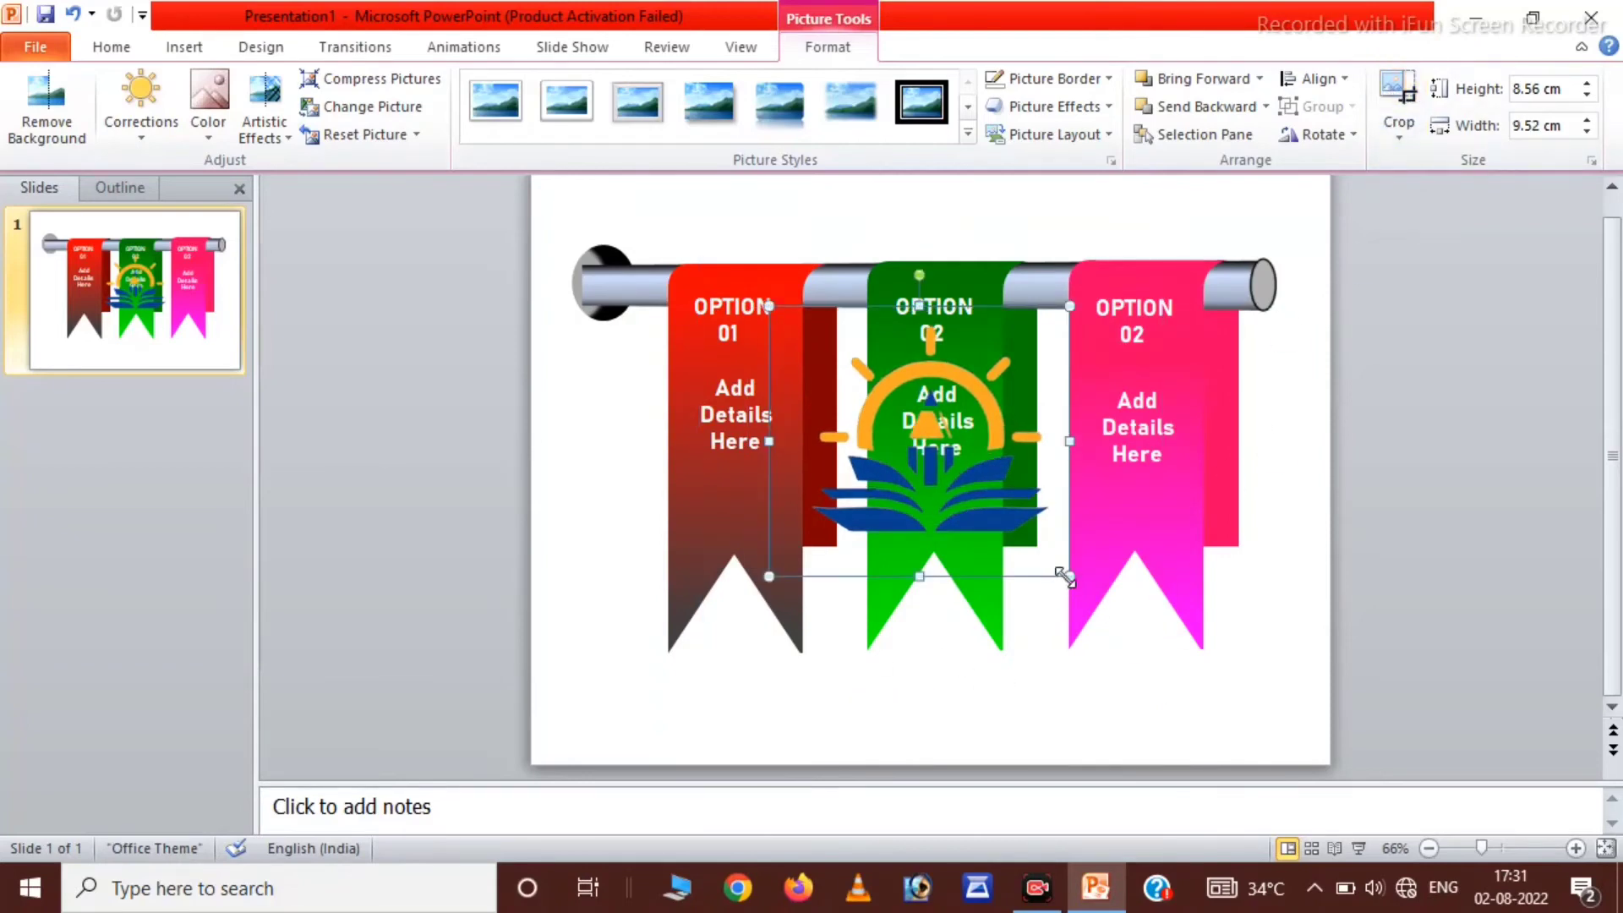
pyautogui.moveTo(1066, 578)
pyautogui.mouseDown()
pyautogui.moveTo(919, 442)
pyautogui.moveTo(802, 562)
pyautogui.moveTo(780, 541)
pyautogui.mouseUp()
pyautogui.moveTo(823, 598)
pyautogui.mouseDown()
pyautogui.moveTo(767, 547)
pyautogui.moveTo(945, 534)
pyautogui.mouseUp()
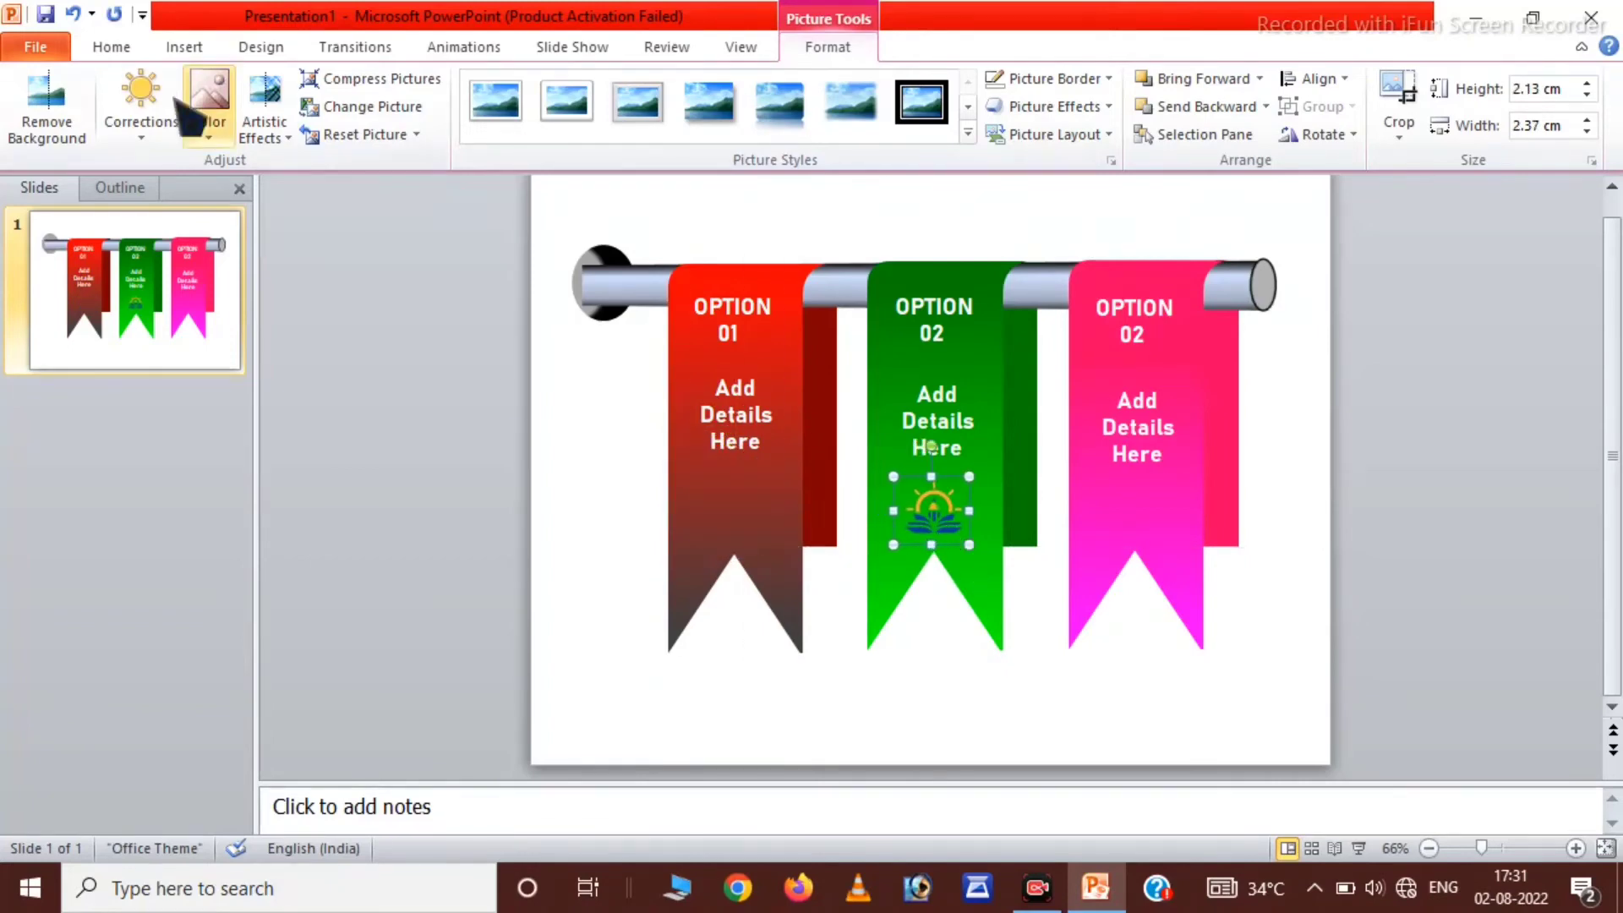
# Step: Insert the PMSC picture and shrink it into place on the red ribbon
pyautogui.click(183, 46)
pyautogui.click(75, 102)
pyautogui.scroll(-3, 536, 330)
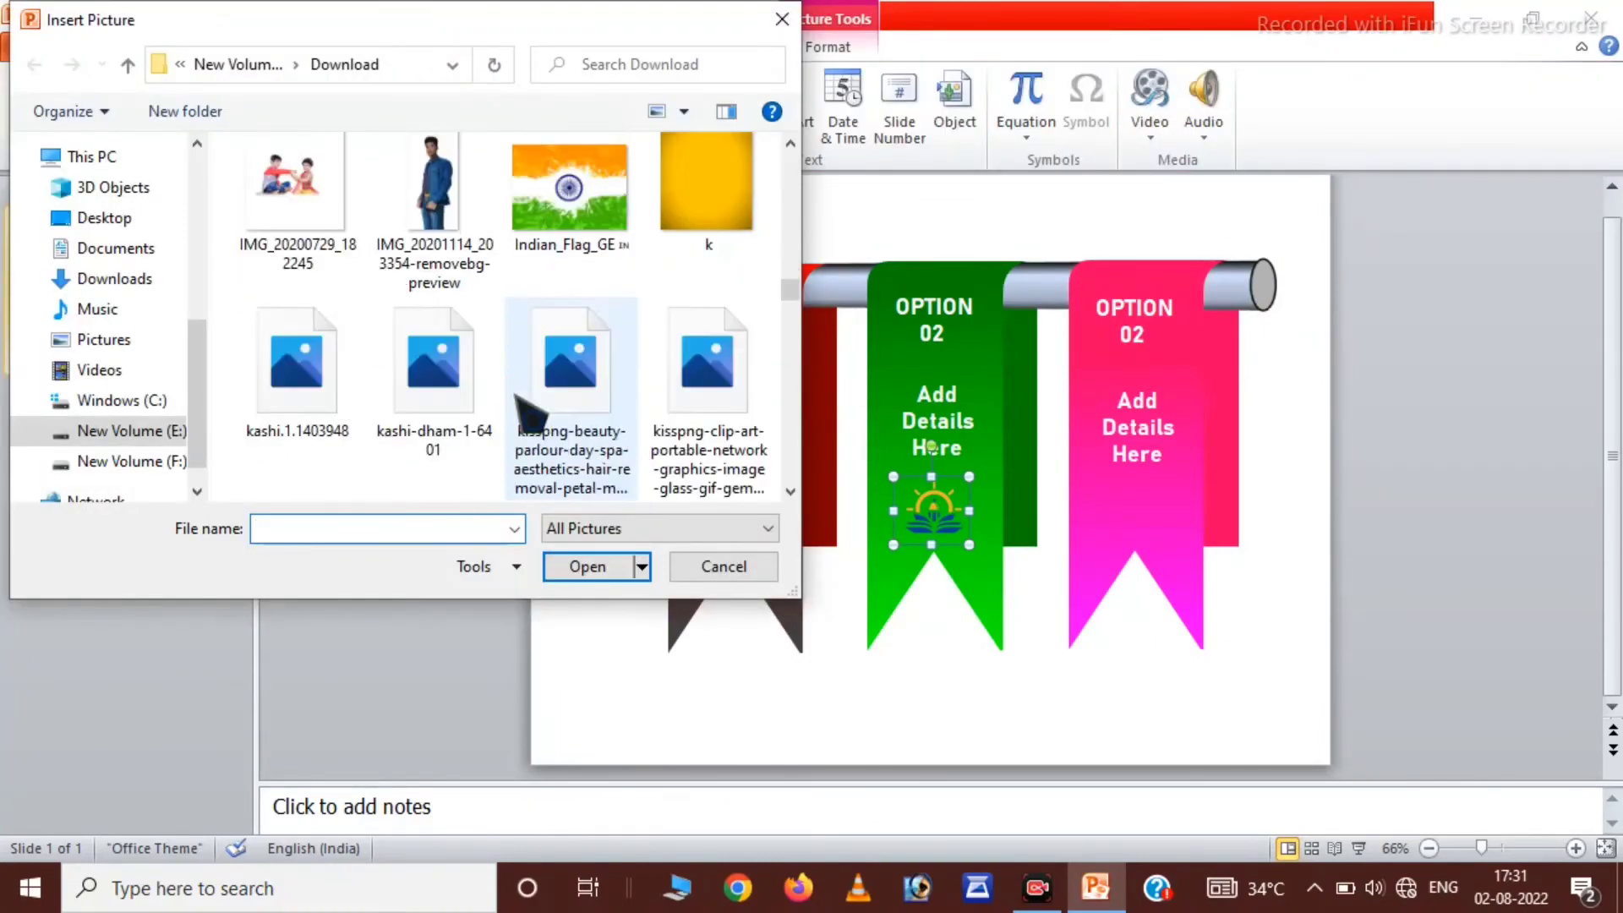
pyautogui.scroll(-3, 536, 355)
pyautogui.scroll(-3, 549, 381)
pyautogui.click(572, 406)
pyautogui.click(598, 568)
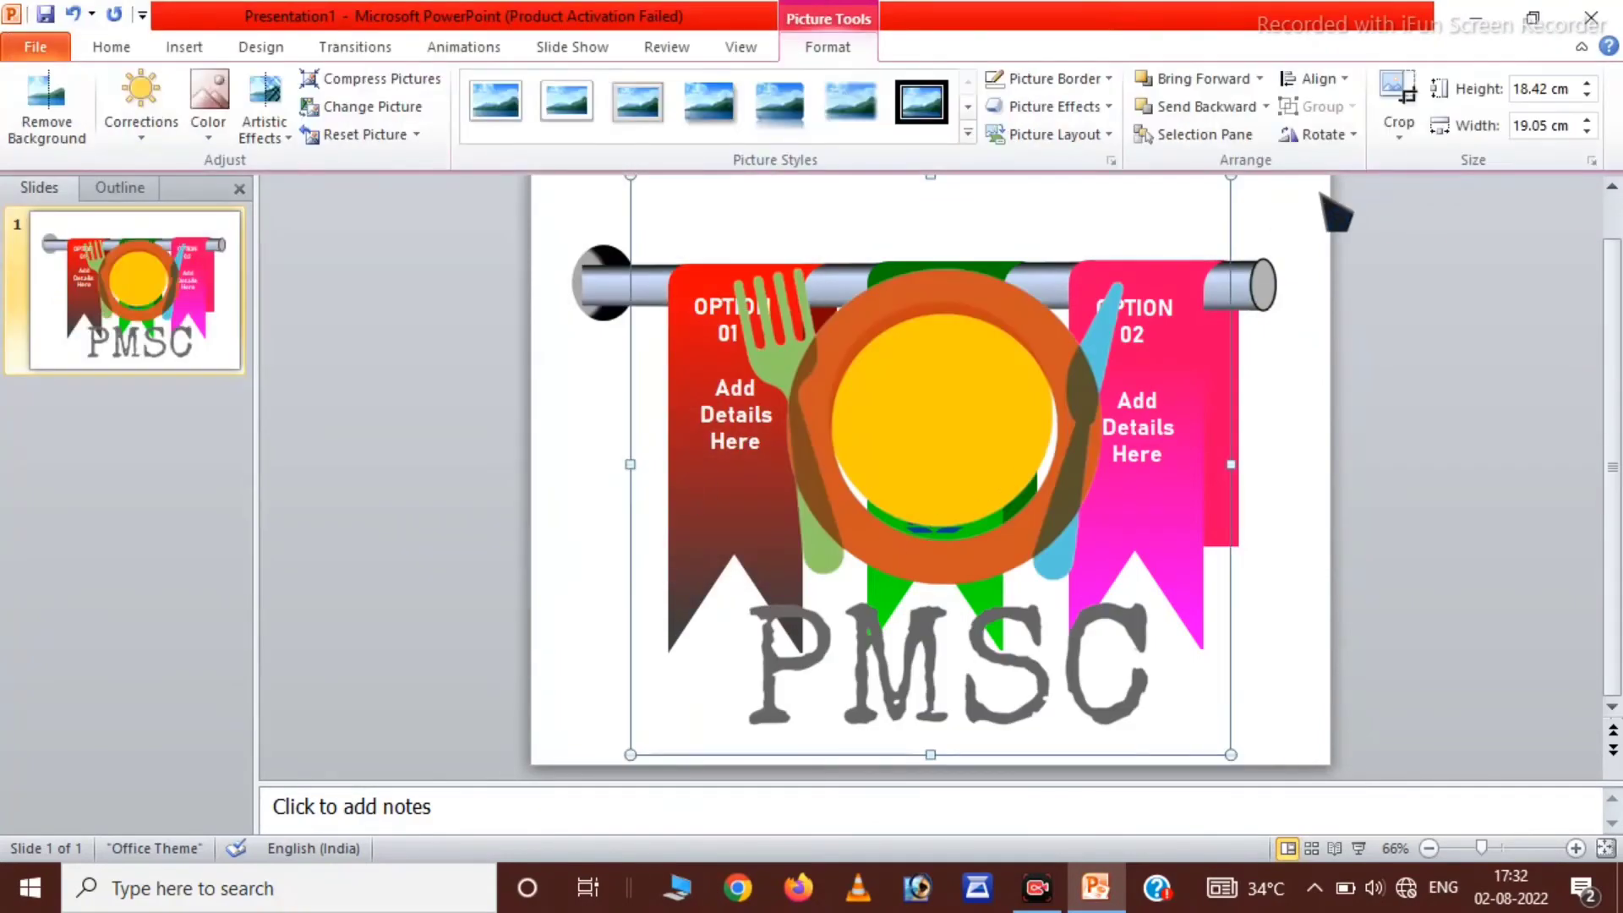
pyautogui.moveTo(1249, 164)
pyautogui.mouseDown()
pyautogui.moveTo(717, 656)
pyautogui.moveTo(744, 562)
pyautogui.moveTo(1139, 537)
pyautogui.moveTo(734, 517)
pyautogui.mouseUp()
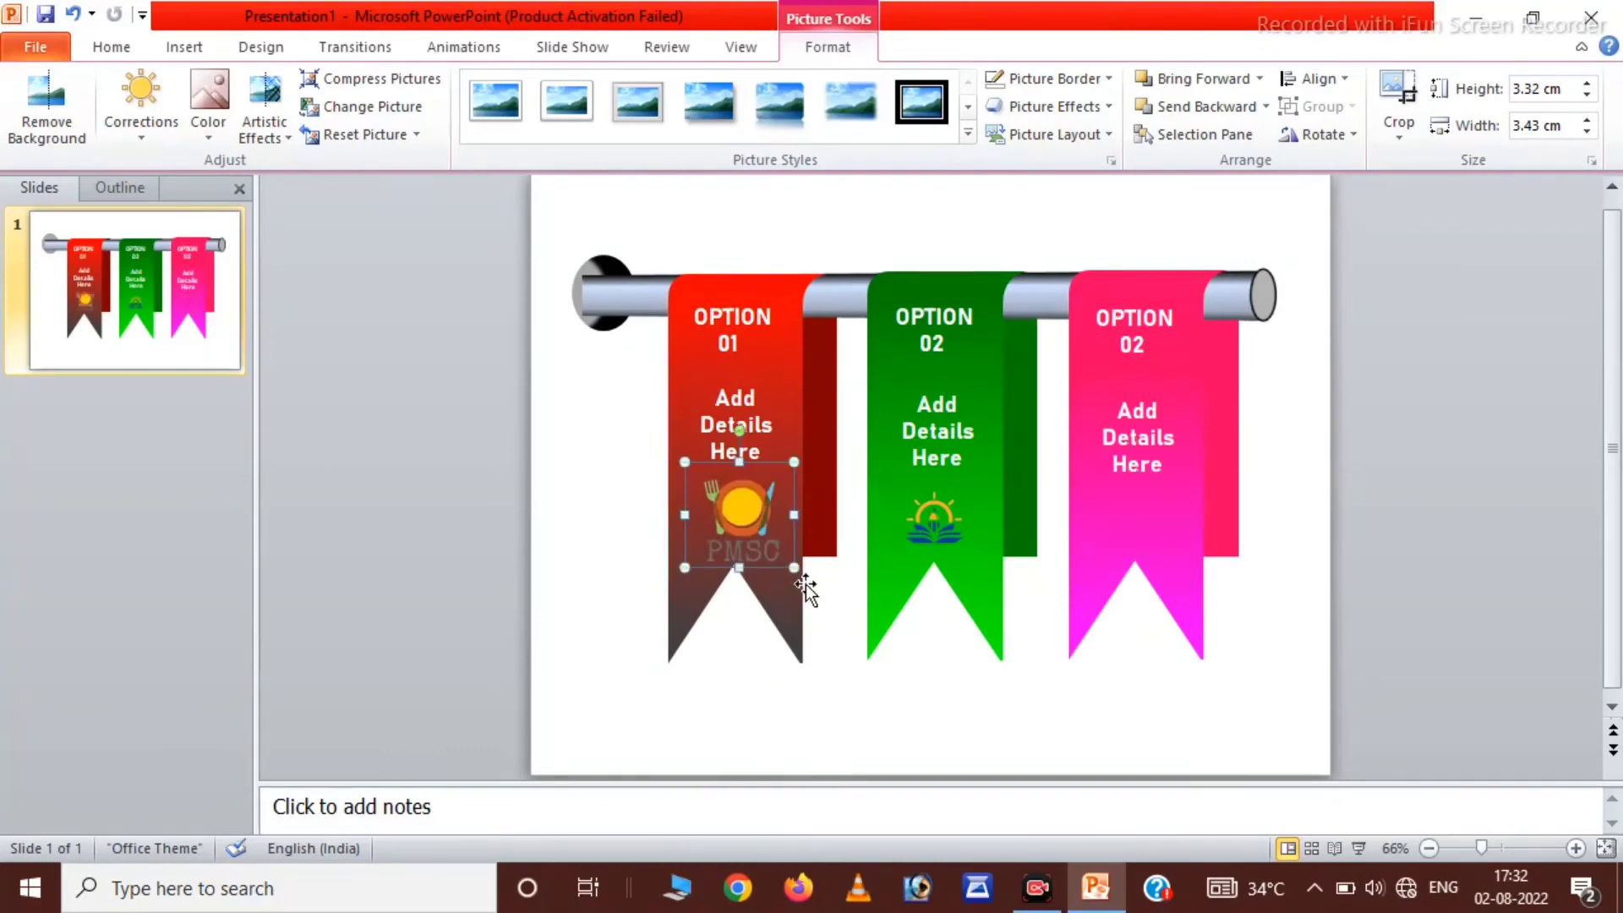
pyautogui.moveTo(805, 585); pyautogui.dragTo(761, 536)
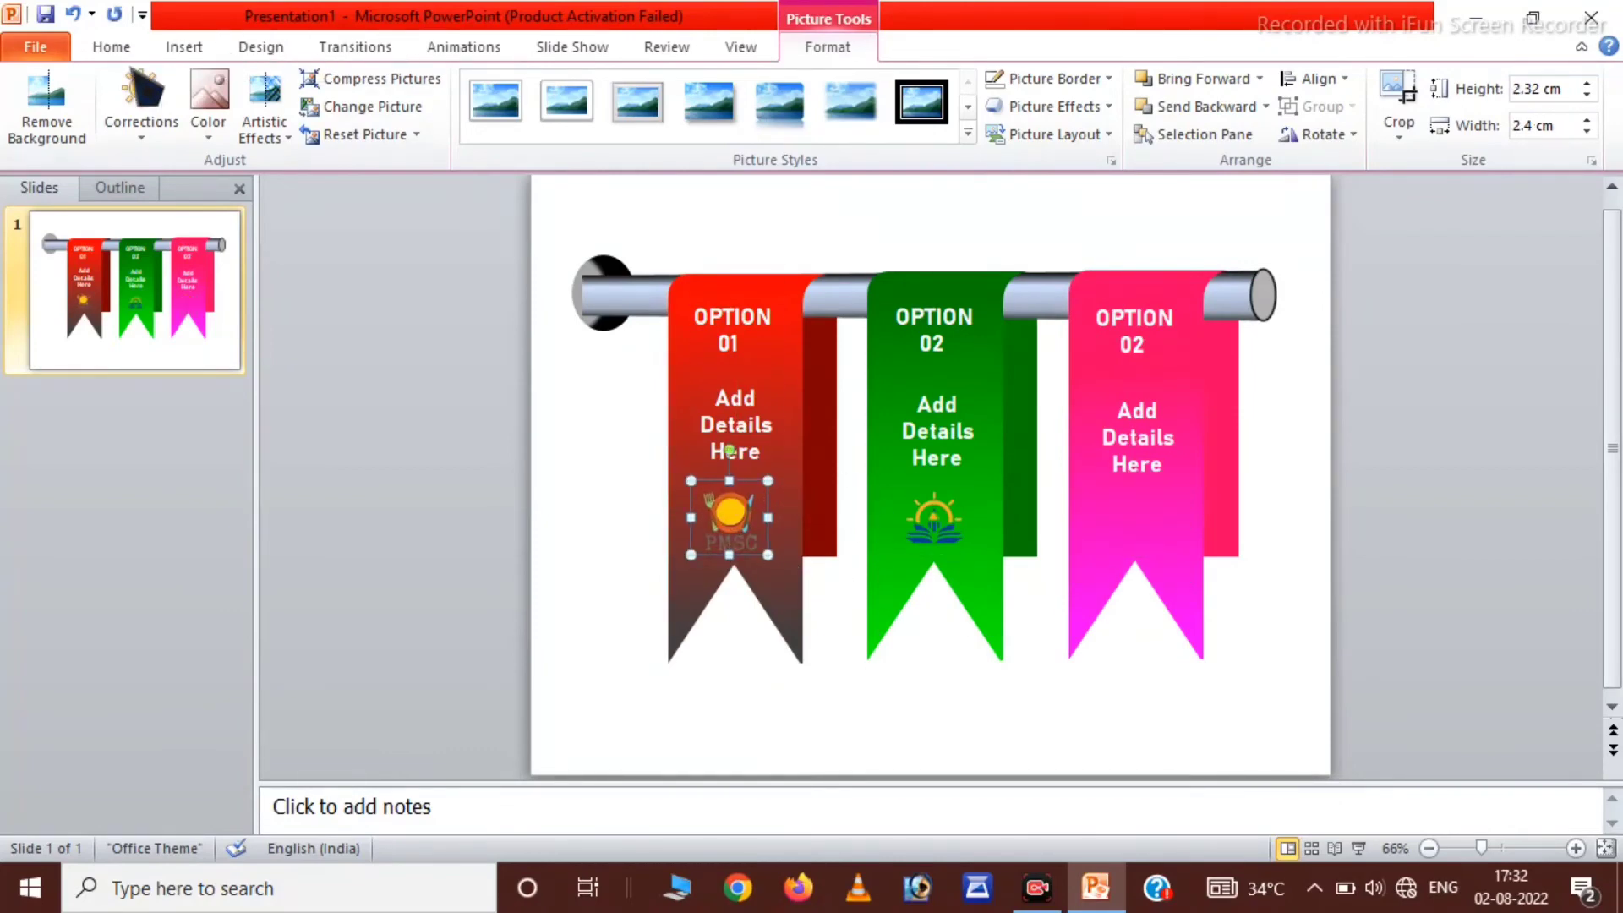
# Step: Insert the grill logo, fit it onto the pink ribbon, and apply a light washed-out Recolor
pyautogui.click(184, 46)
pyautogui.click(89, 97)
pyautogui.scroll(-5, 656, 397)
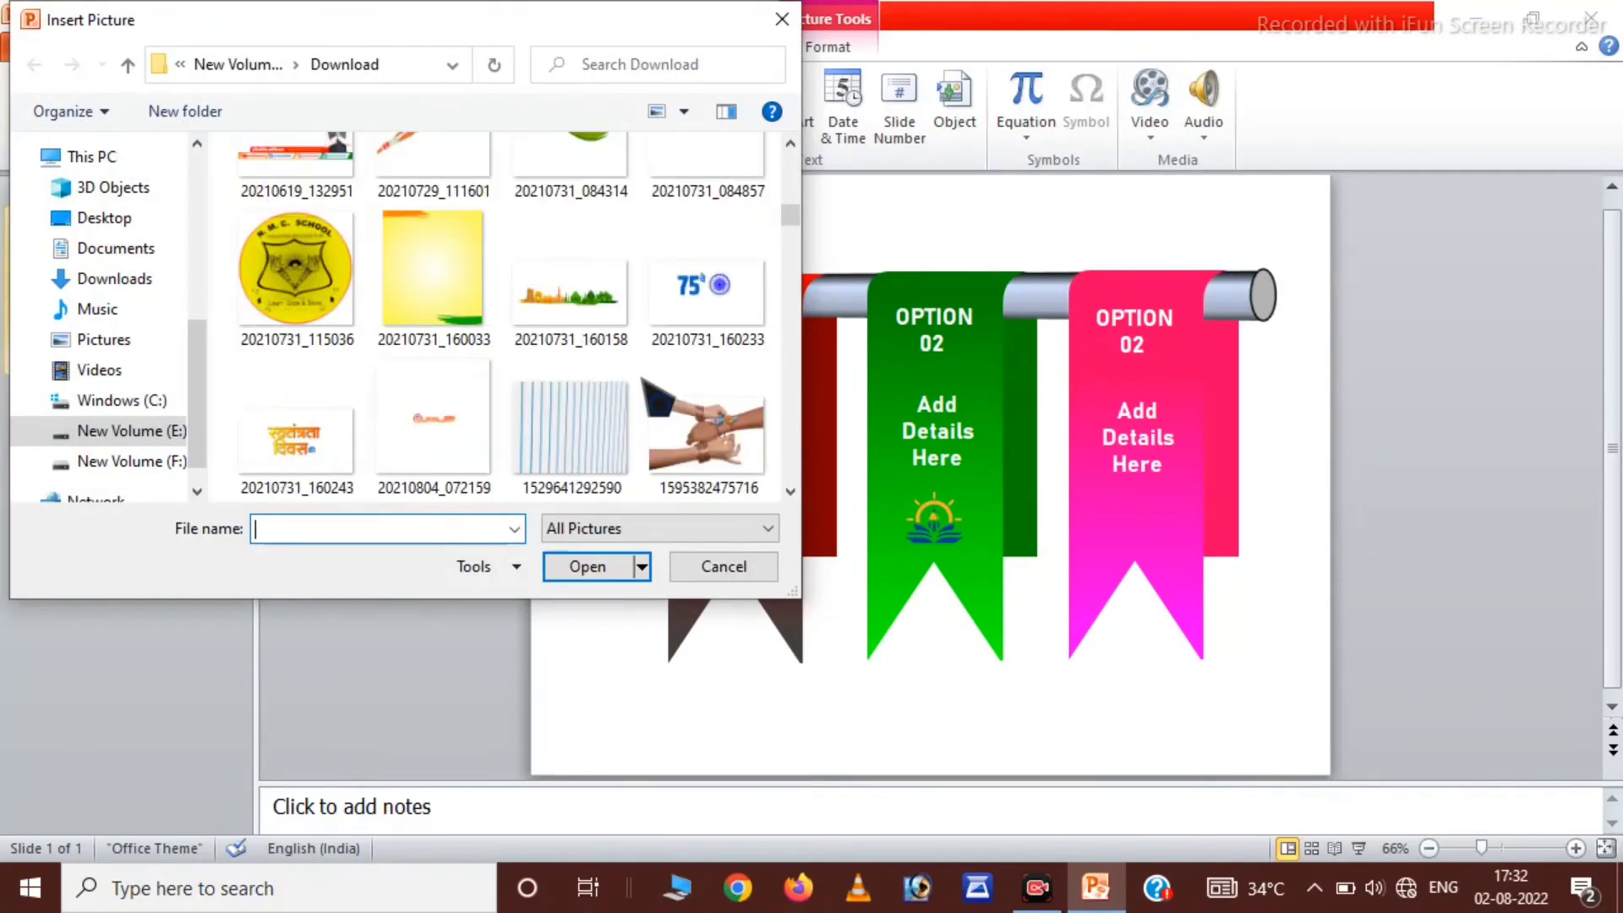
pyautogui.scroll(-5, 656, 397)
pyautogui.scroll(-5, 656, 397)
pyautogui.scroll(-5, 656, 399)
pyautogui.scroll(-5, 656, 398)
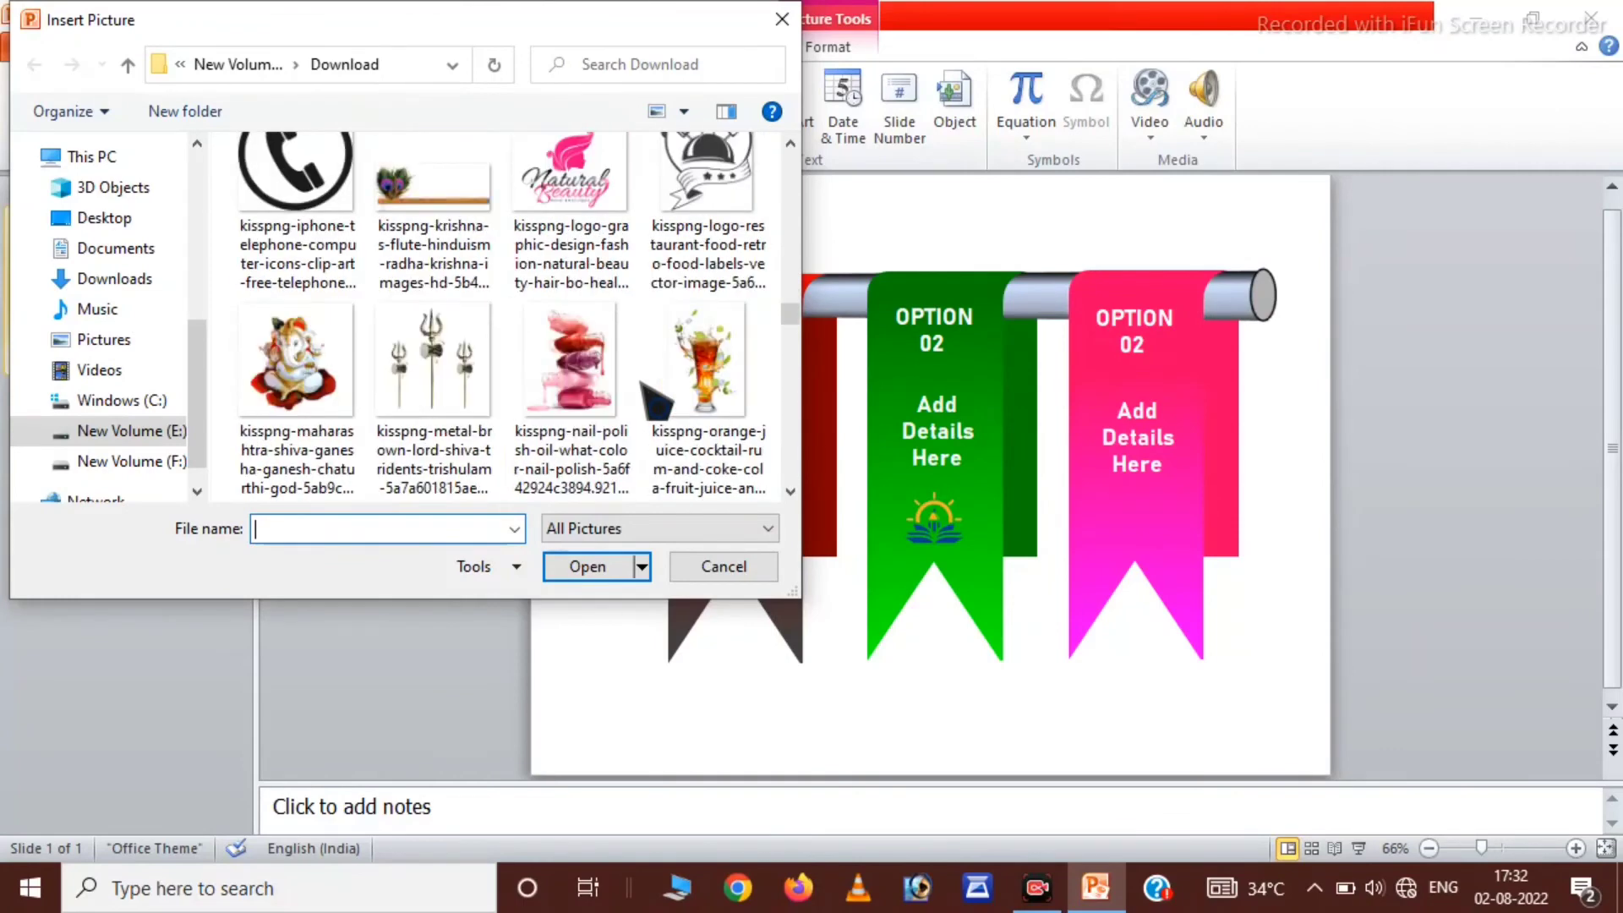
pyautogui.doubleClick(707, 186)
pyautogui.moveTo(909, 431); pyautogui.dragTo(1072, 465)
pyautogui.moveTo(1219, 629)
pyautogui.mouseDown()
pyautogui.moveTo(1095, 476)
pyautogui.moveTo(1164, 558)
pyautogui.mouseUp()
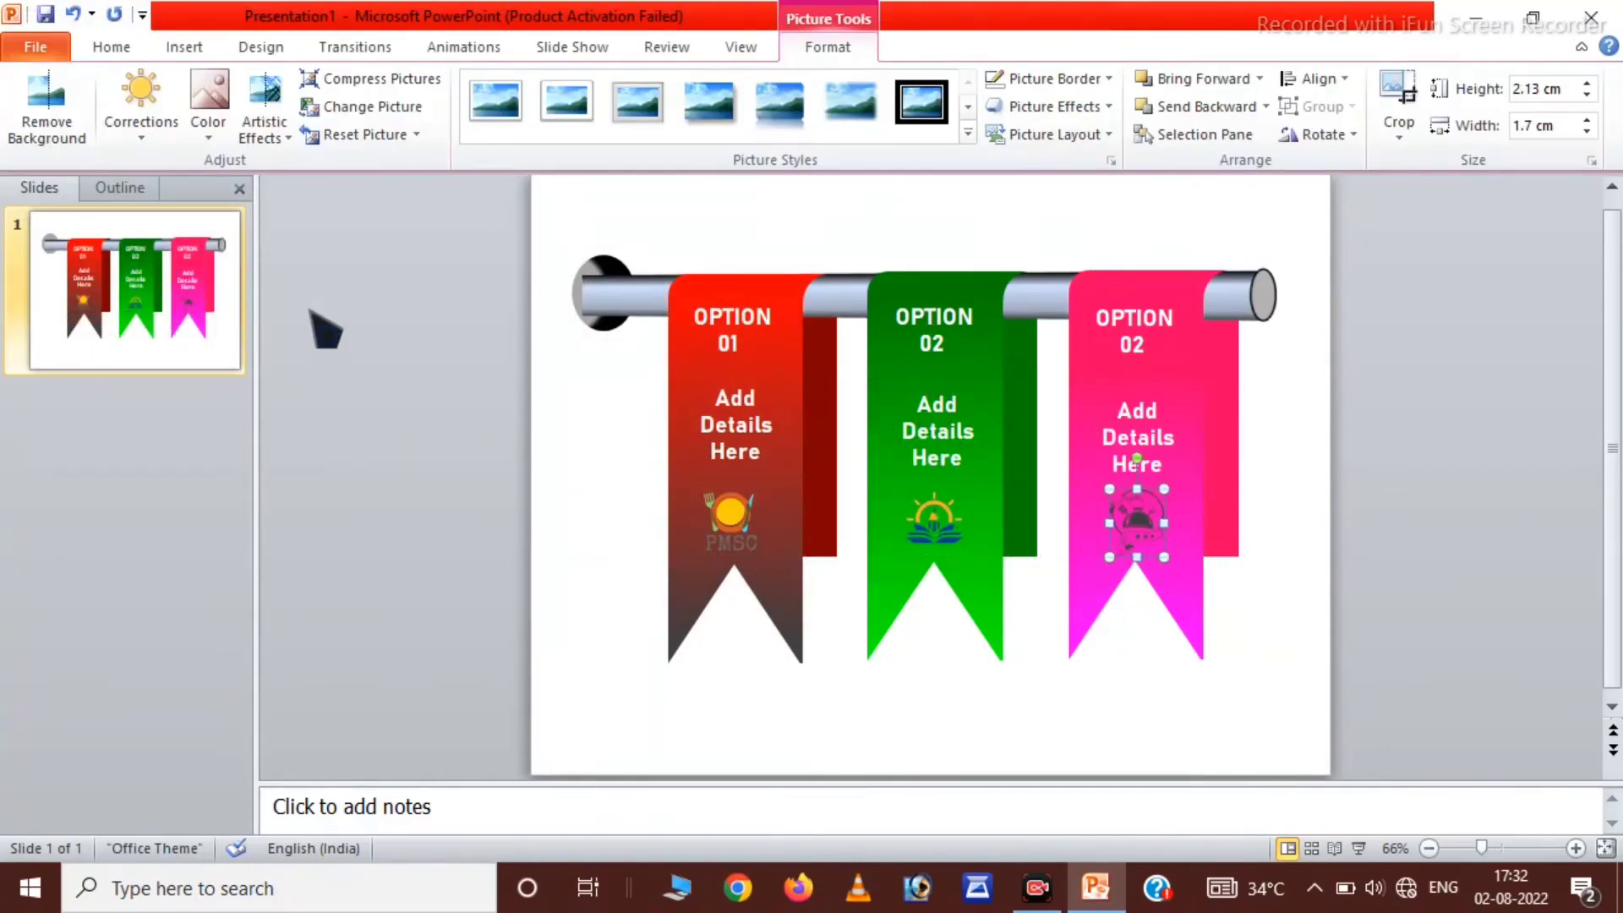
pyautogui.click(209, 119)
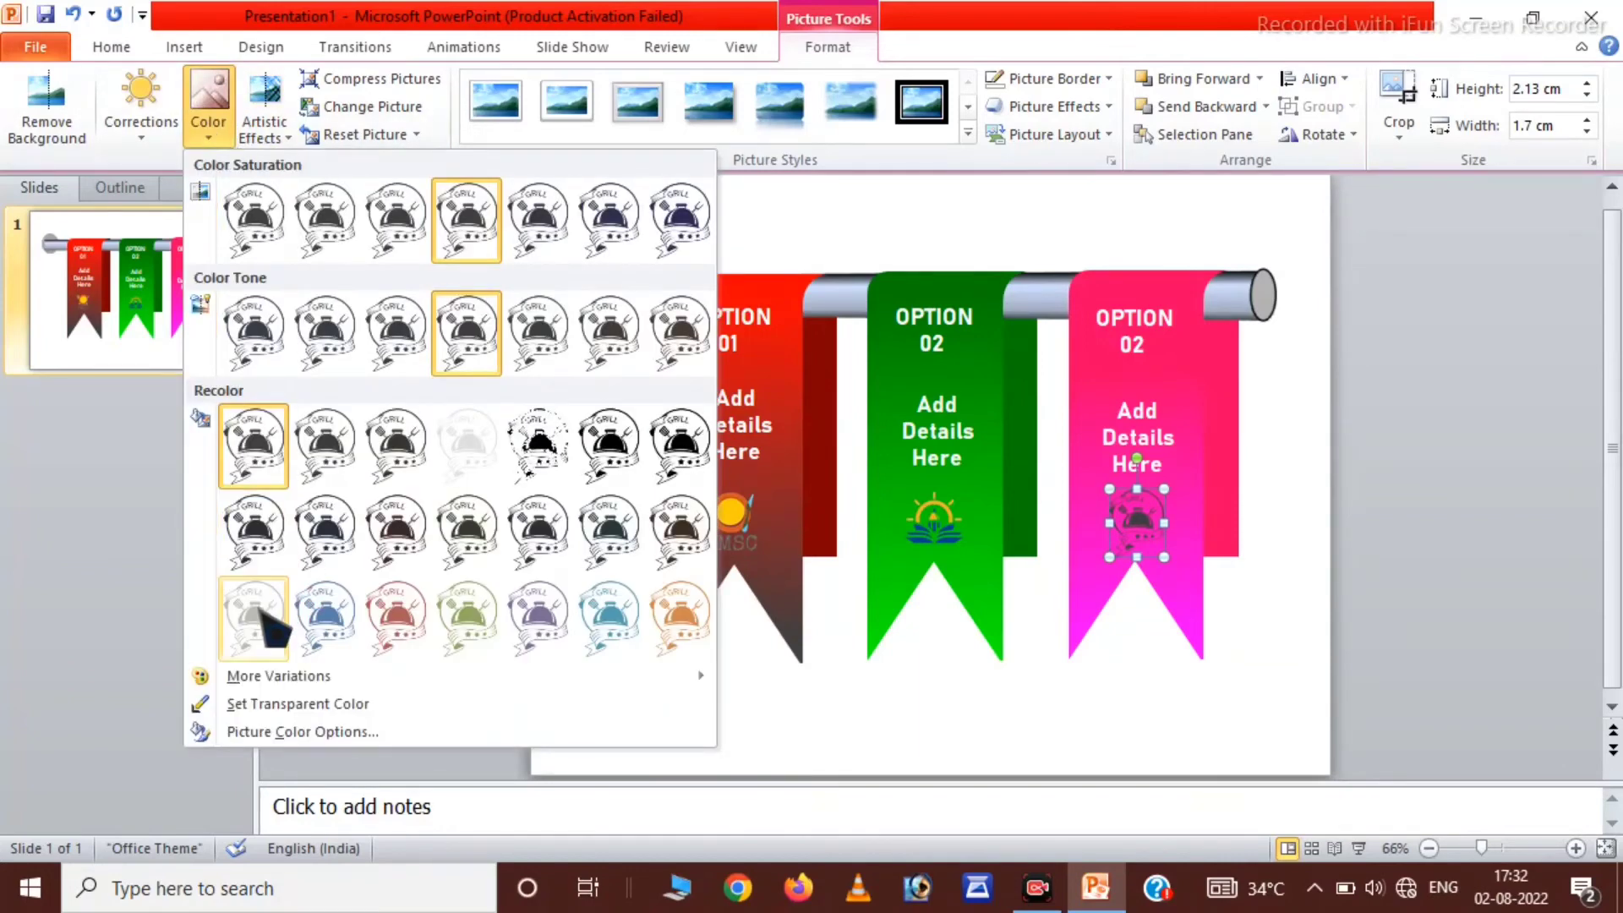
pyautogui.click(250, 613)
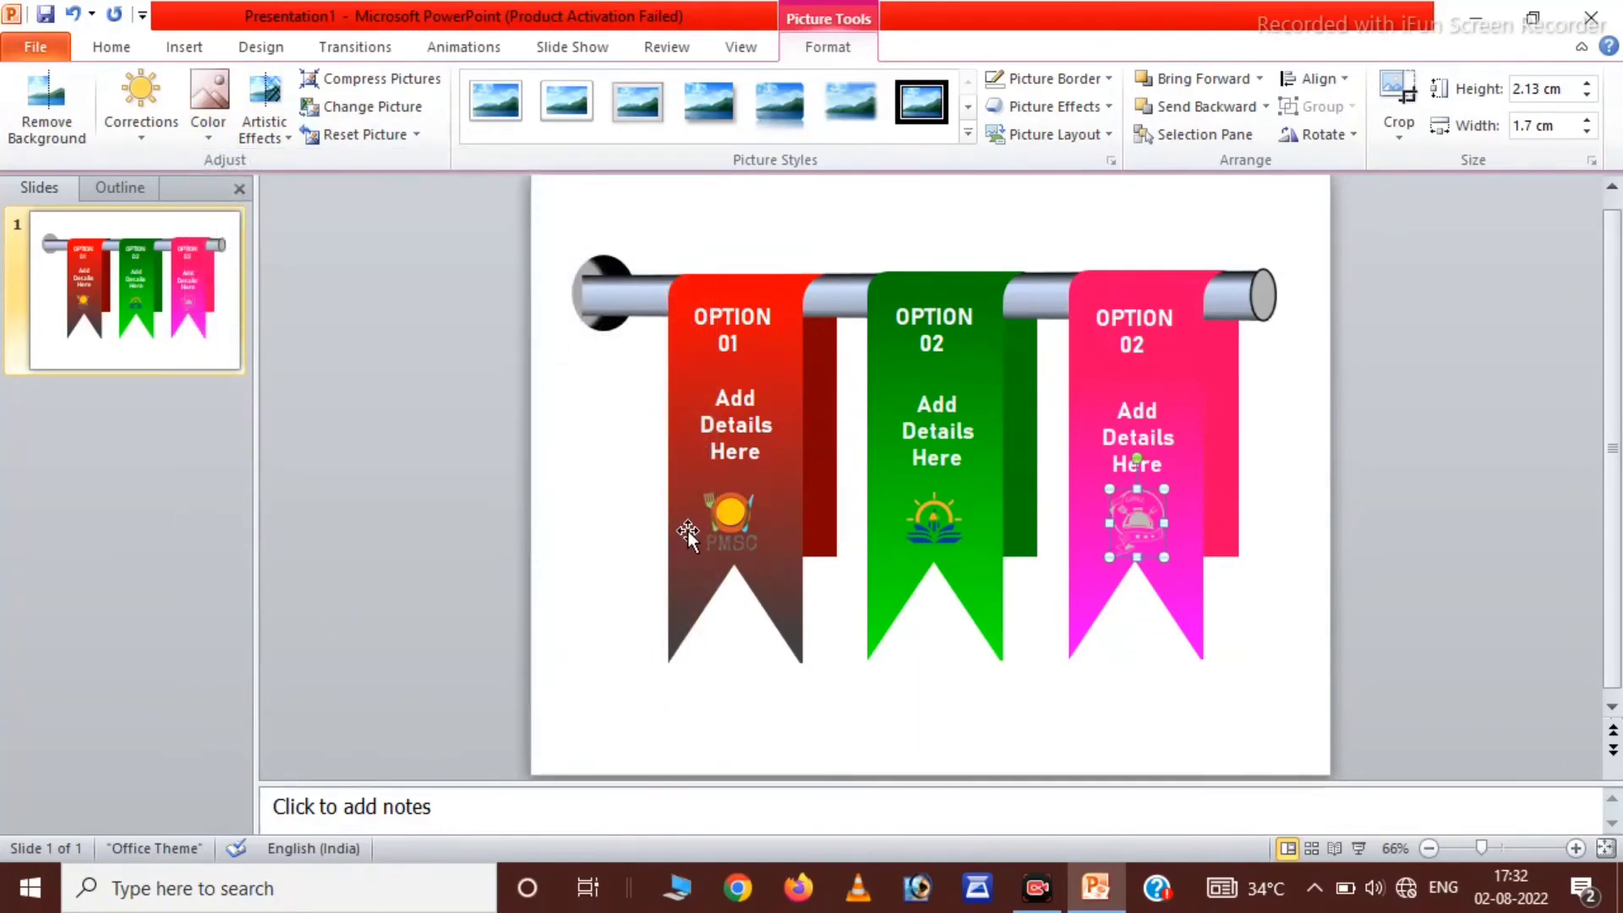
# Step: Draw an oval below the red ribbon and fill it dark grey
pyautogui.click(778, 706)
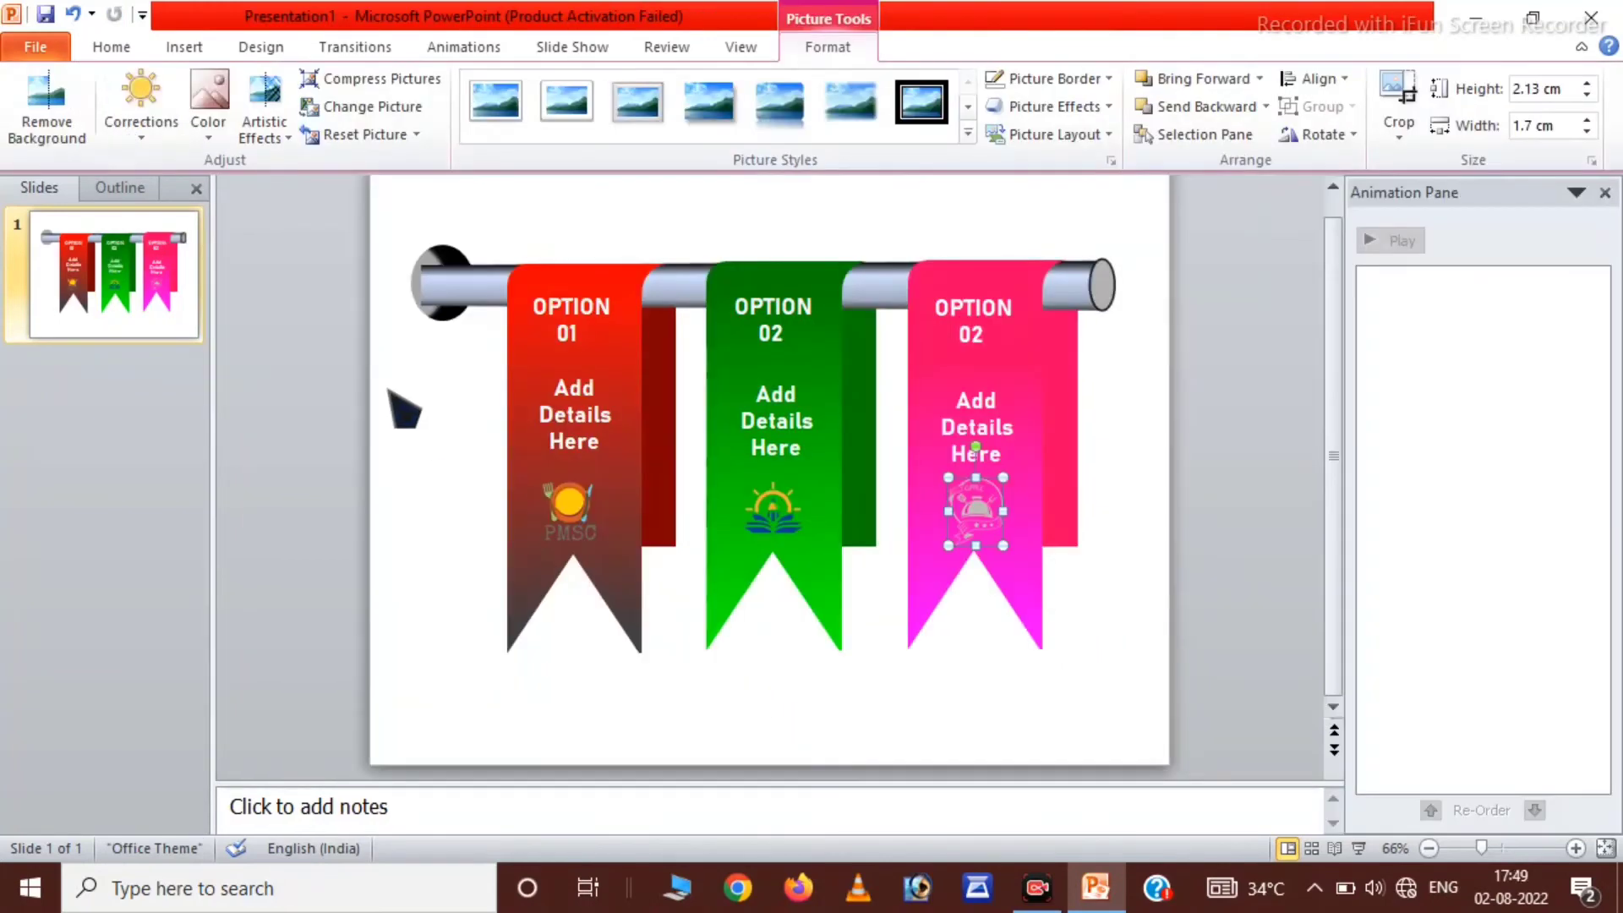
pyautogui.click(114, 48)
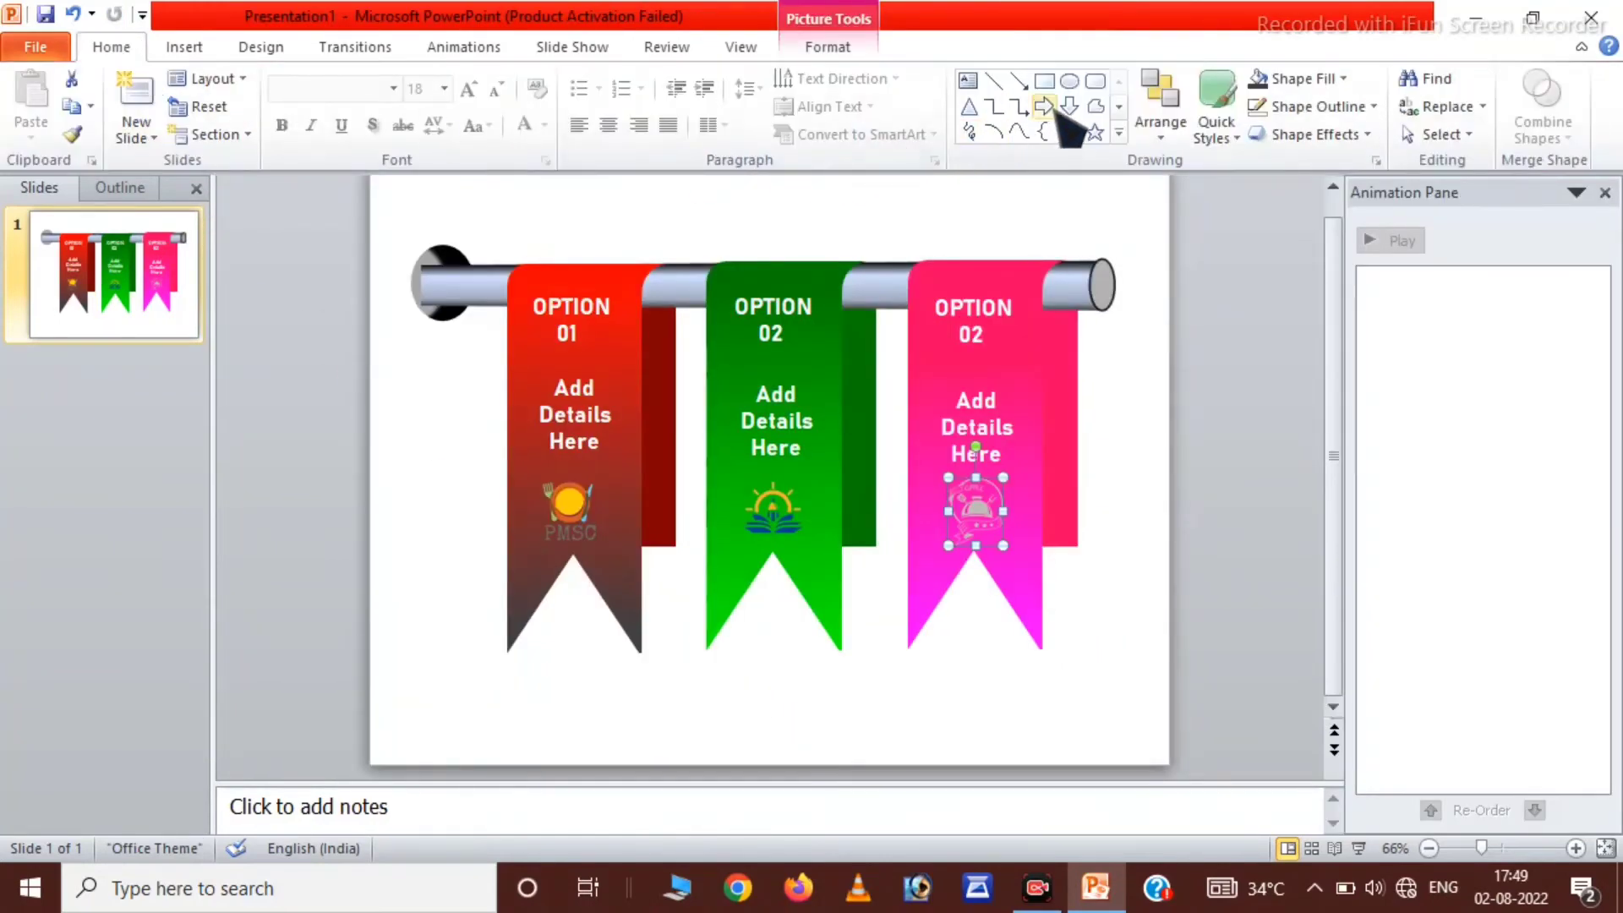
pyautogui.click(1069, 81)
pyautogui.moveTo(522, 690); pyautogui.dragTo(638, 723)
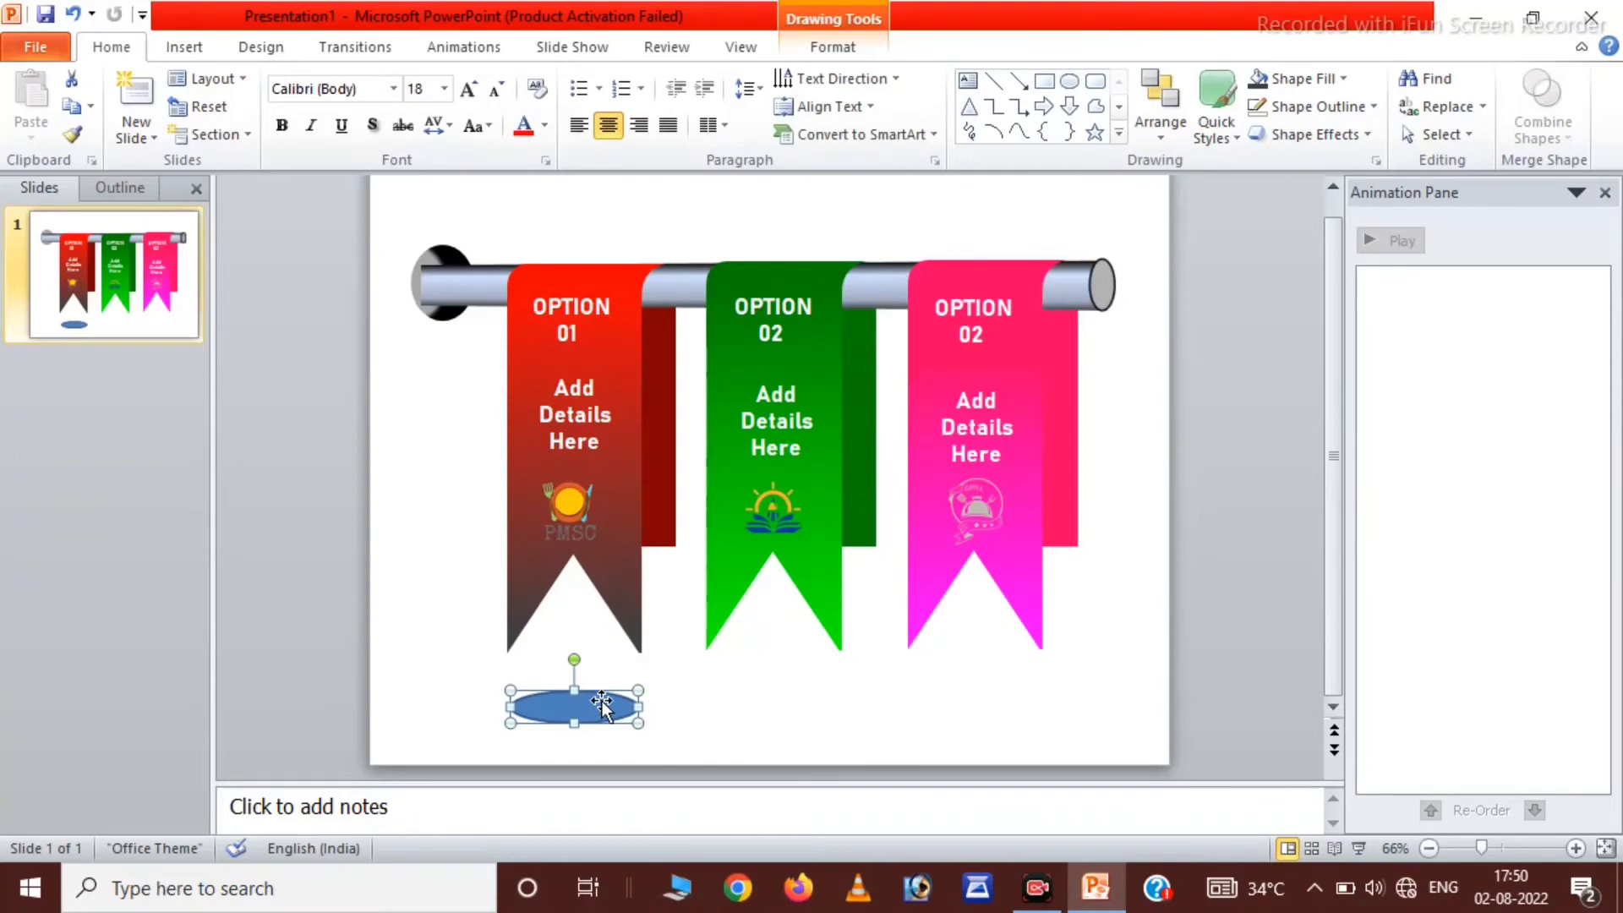
pyautogui.click(832, 47)
pyautogui.click(642, 79)
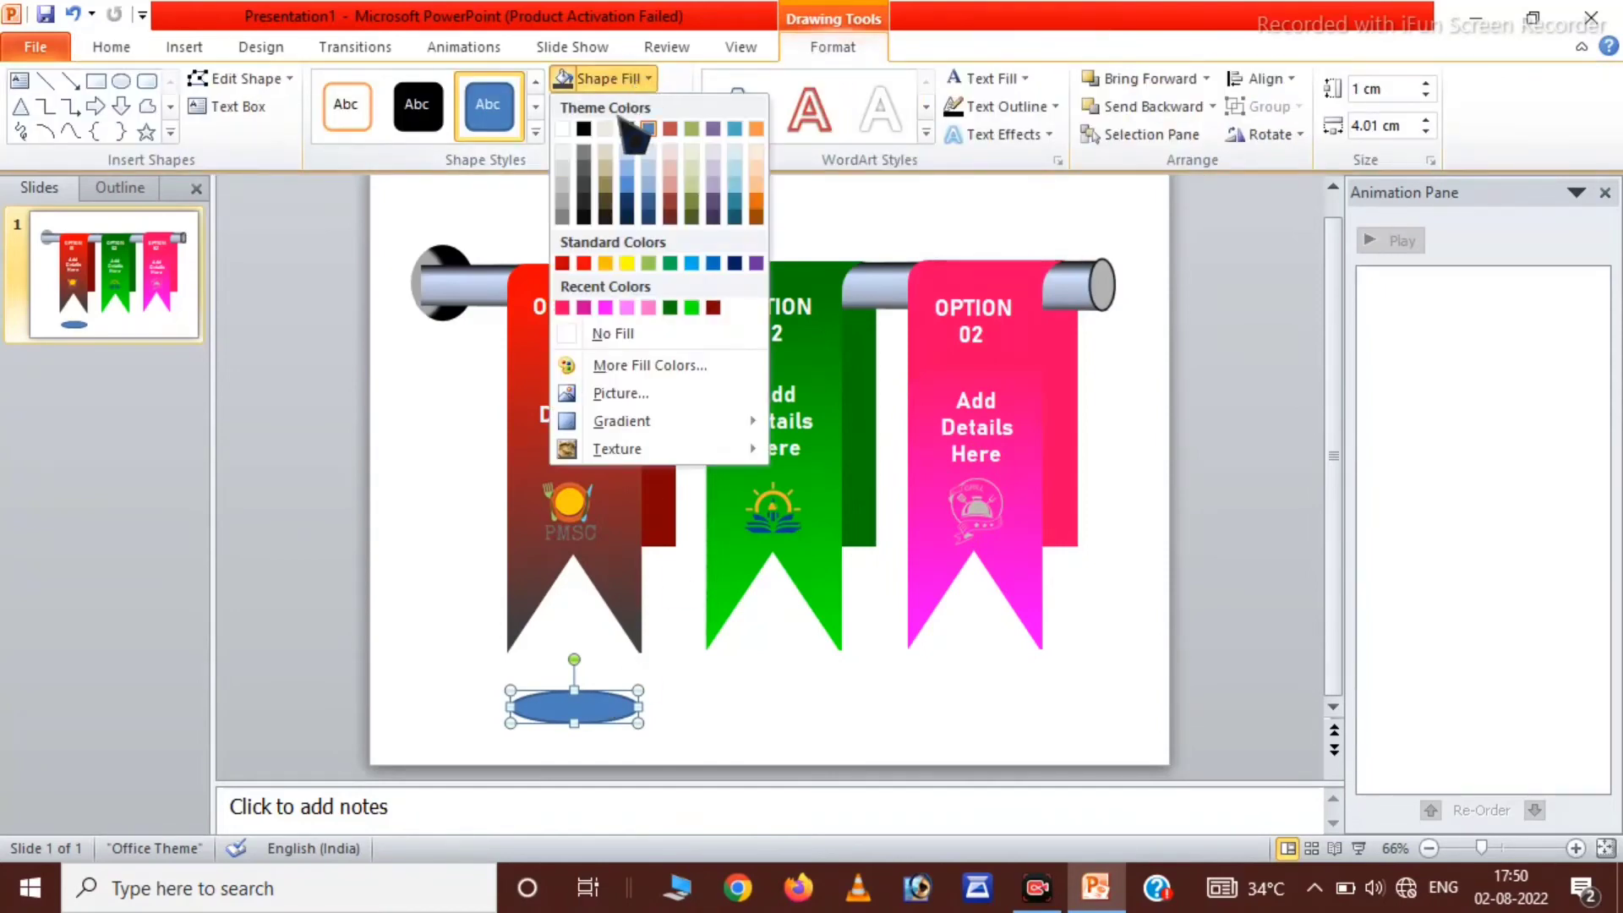
pyautogui.click(583, 201)
# Step: Remove the oval's outline, give it a From Center gradient, and copy it under the other ribbons
pyautogui.click(601, 106)
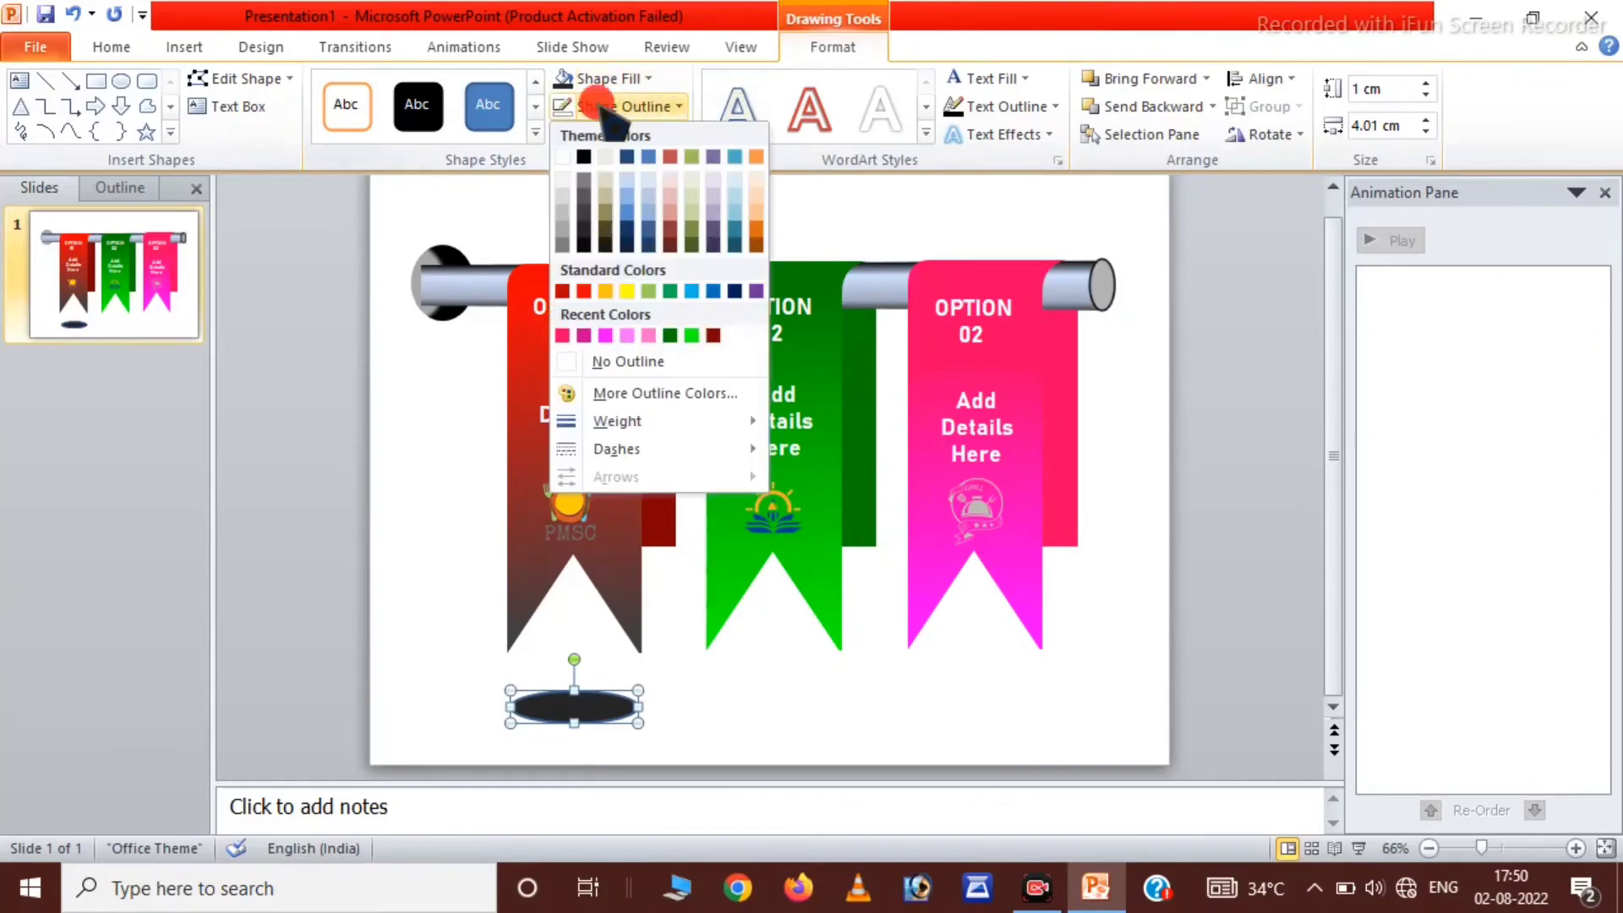
pyautogui.click(592, 362)
pyautogui.click(643, 79)
pyautogui.moveTo(621, 421)
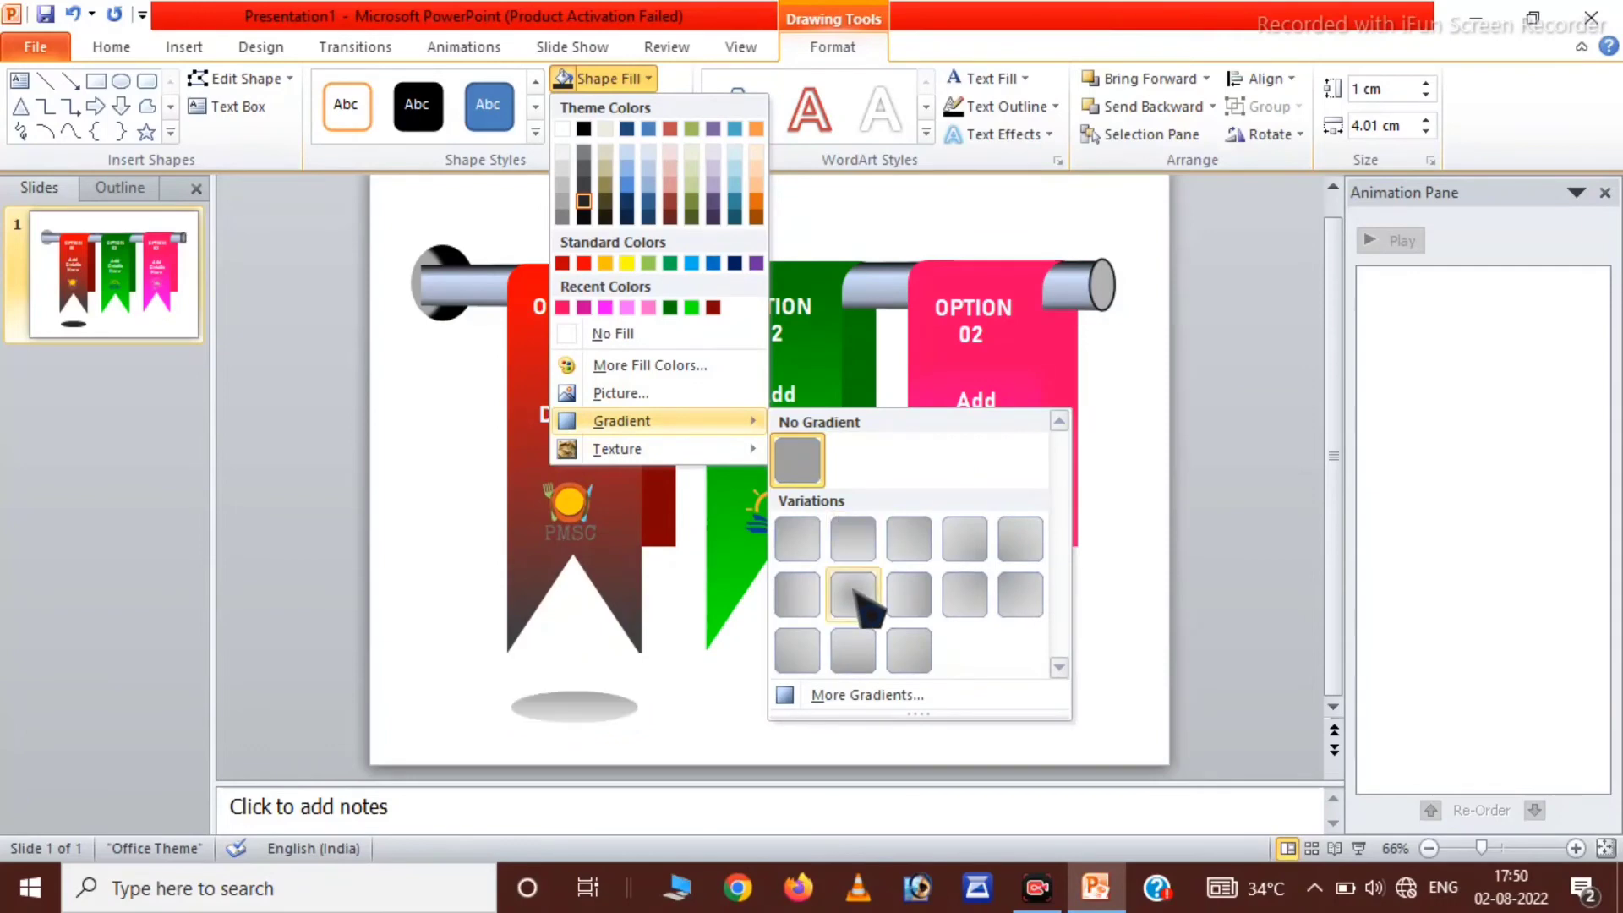
pyautogui.click(854, 593)
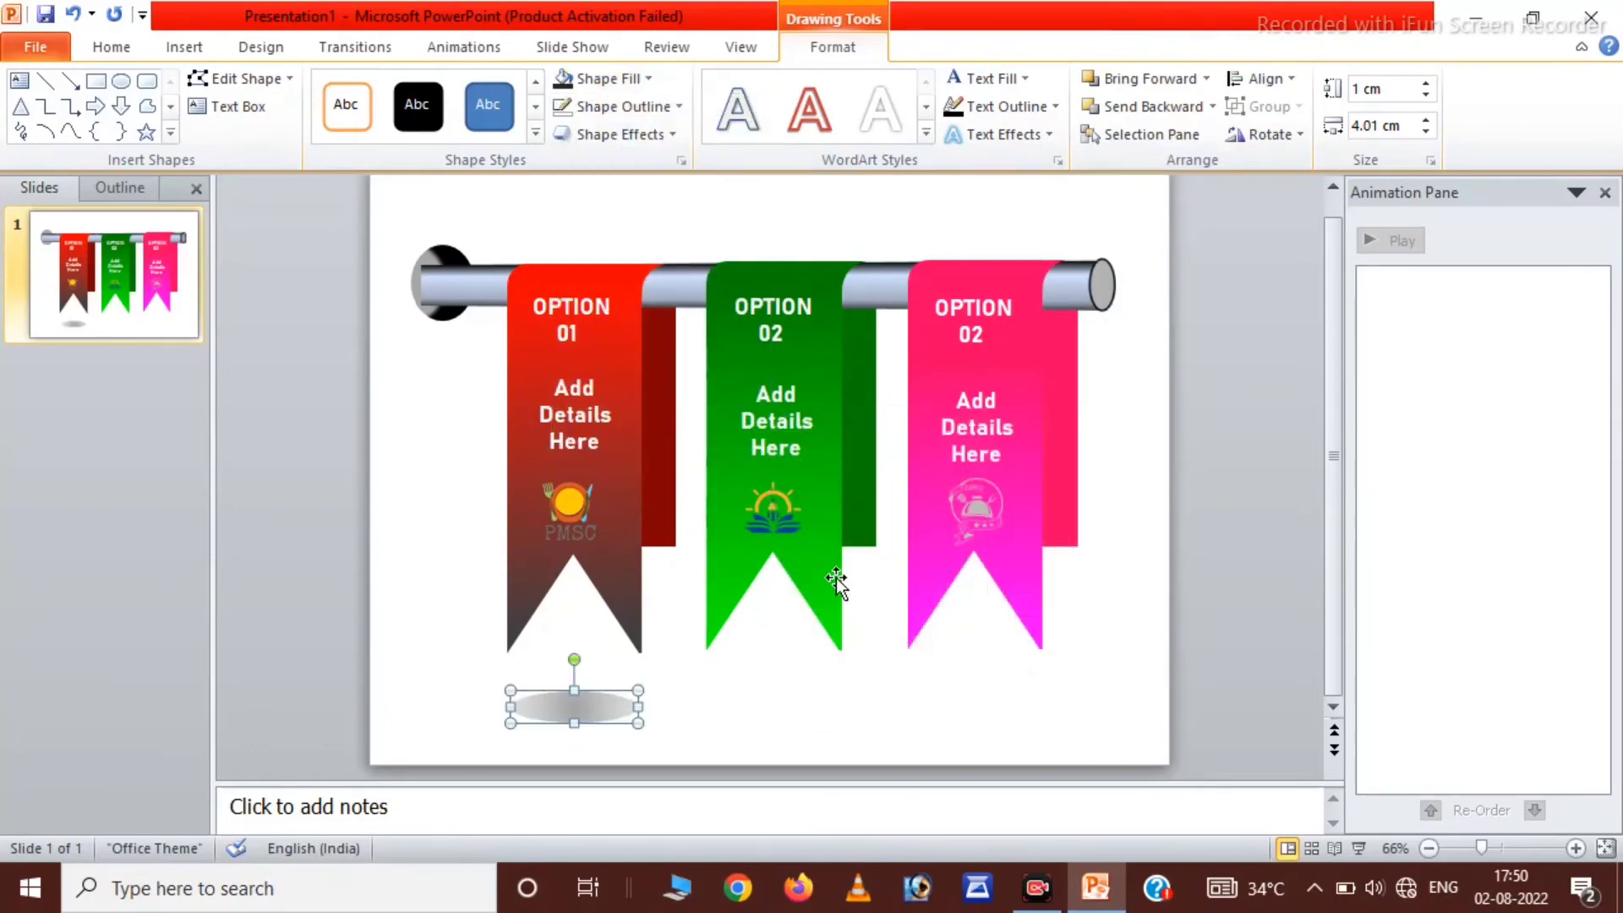
pyautogui.moveTo(610, 695); pyautogui.dragTo(793, 713)
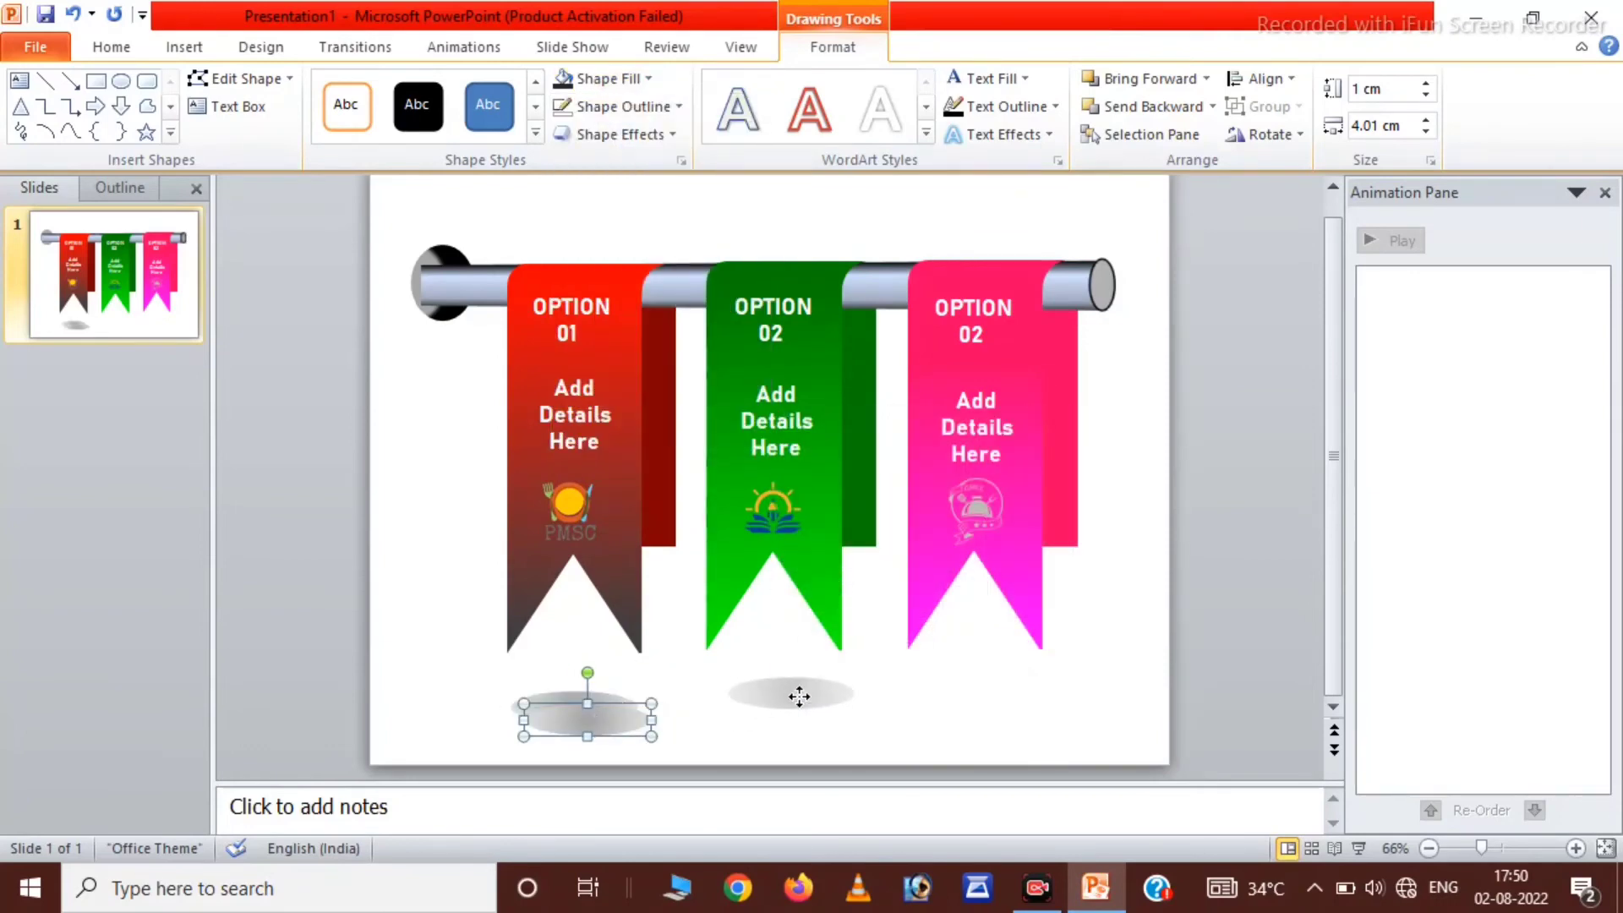
pyautogui.hotkey('ctrl', 'd')
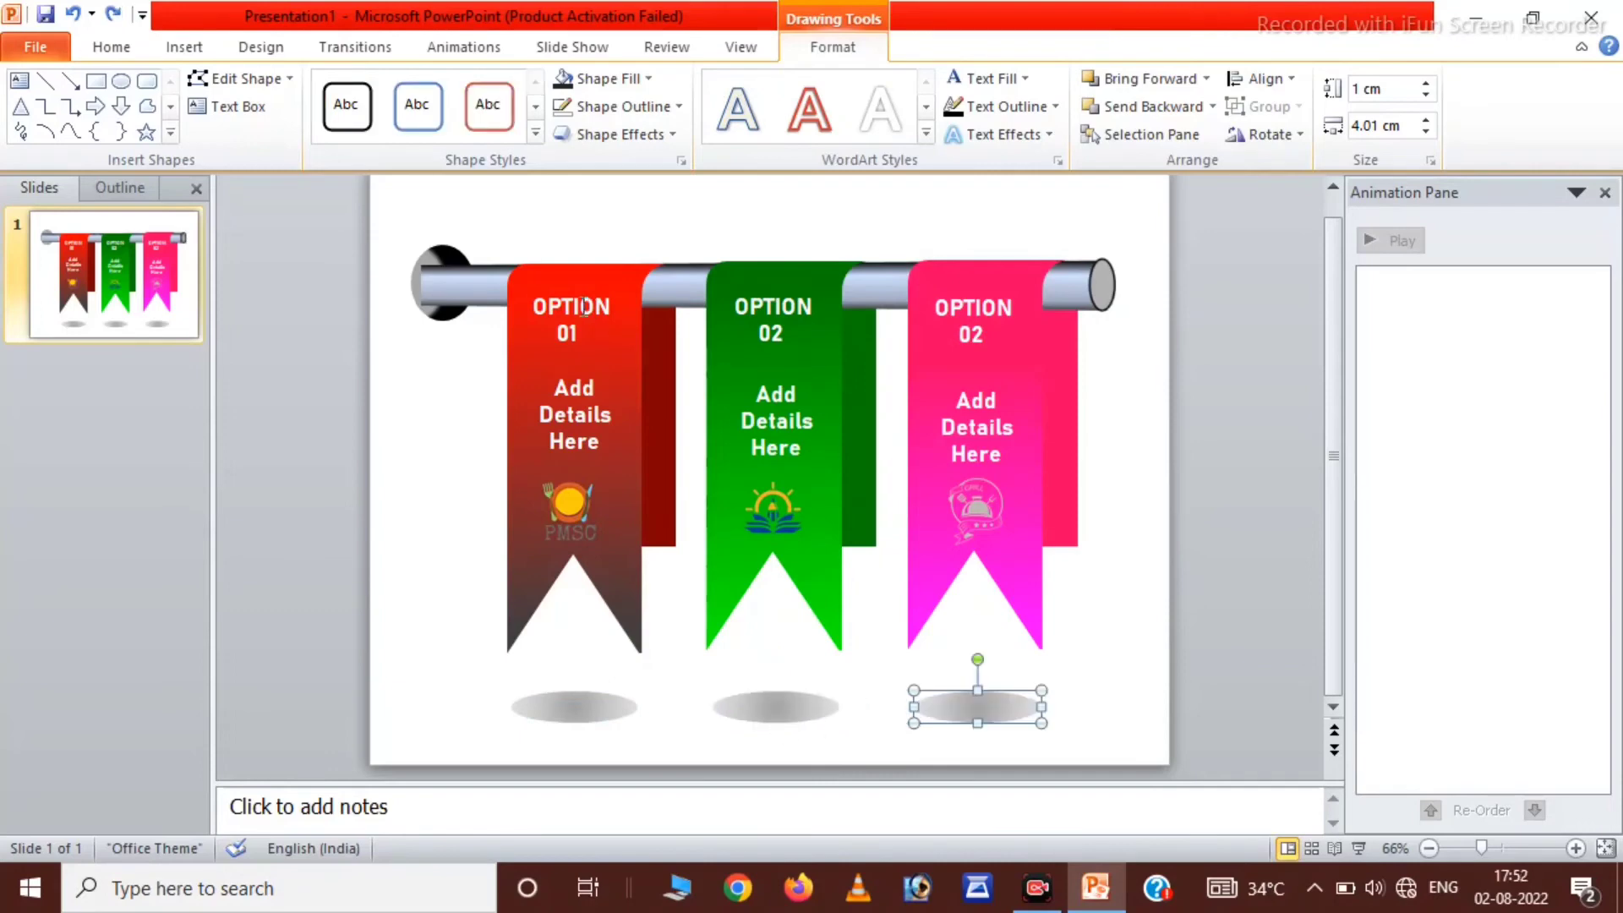
# Step: Group the red ribbon with its OPTION 01 title, text and logo
pyautogui.click(554, 313)
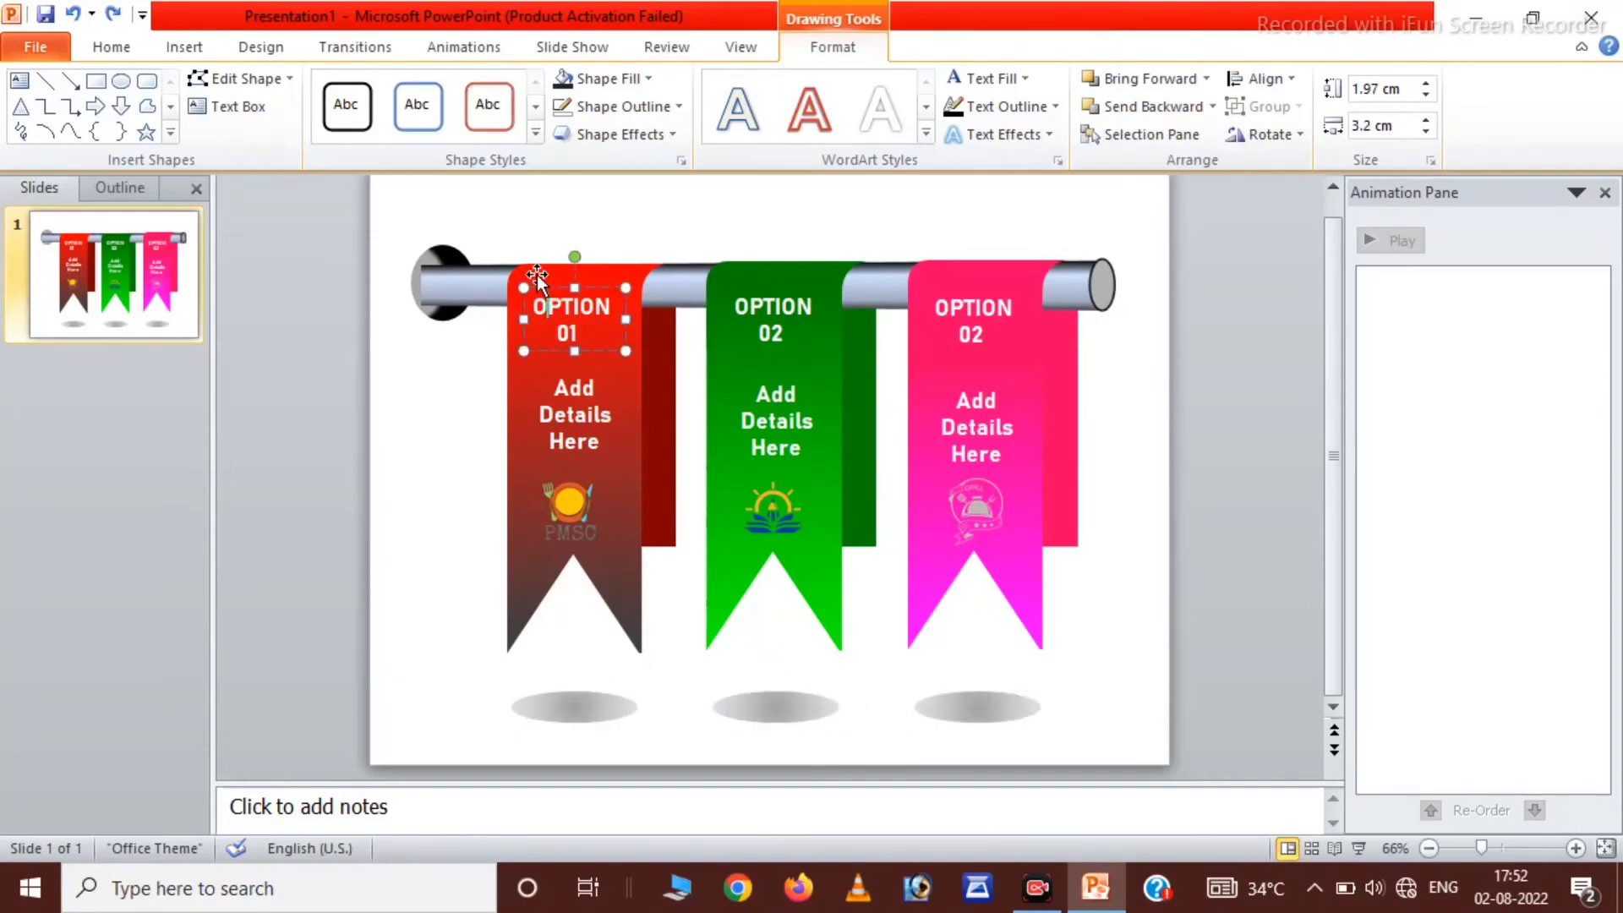
pyautogui.click(538, 276)
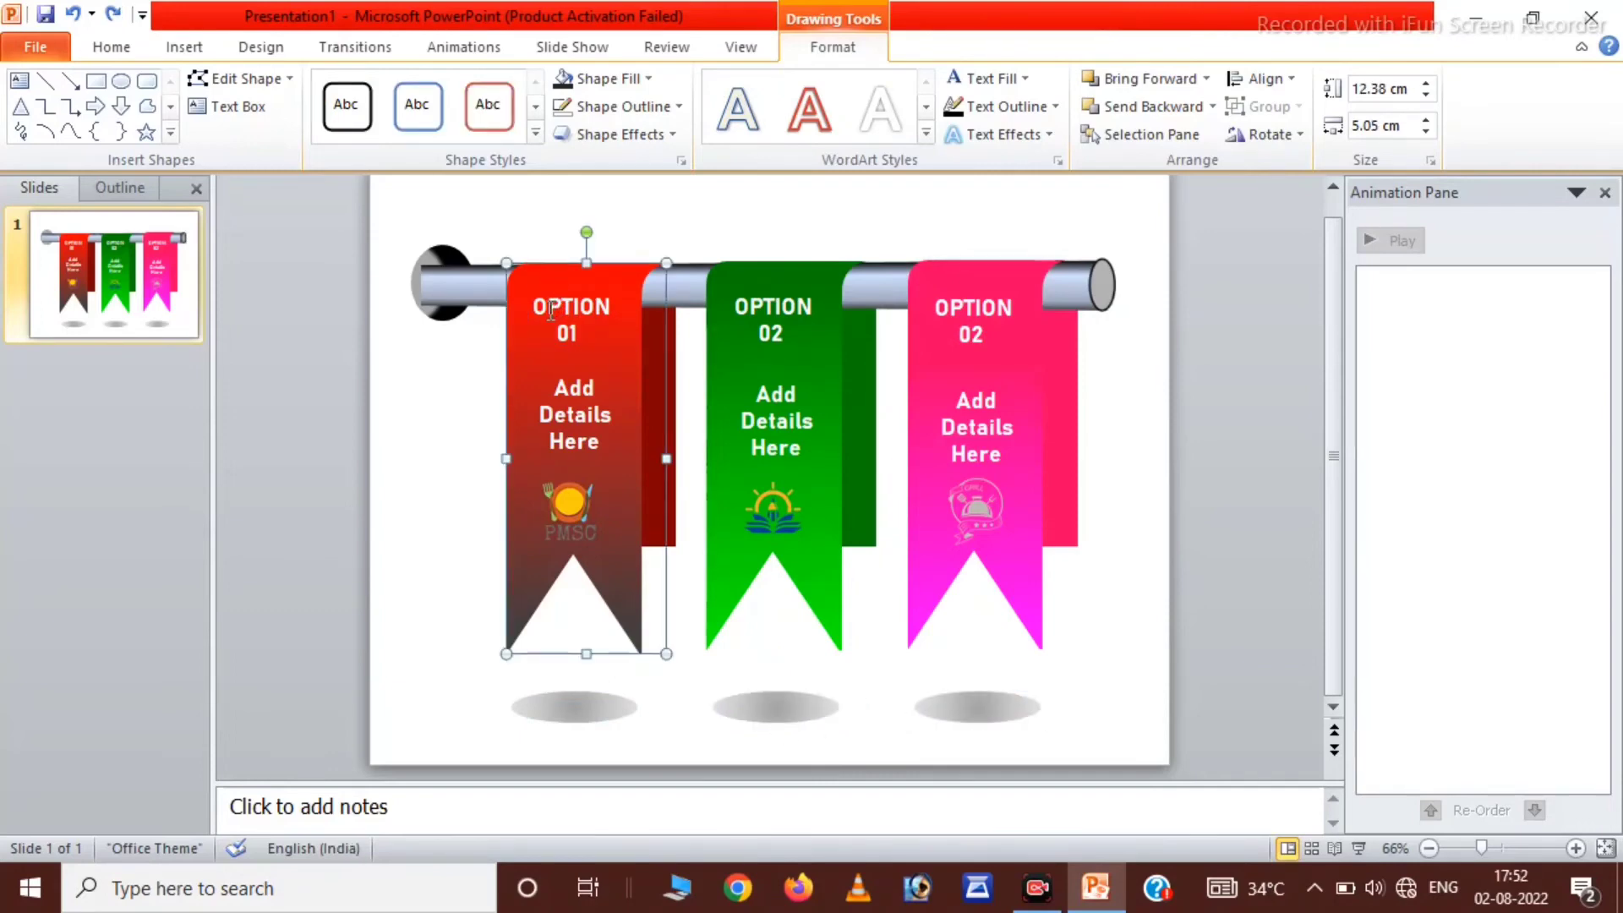
pyautogui.keyDown('shift'); pyautogui.click(552, 306); pyautogui.keyUp('shift')
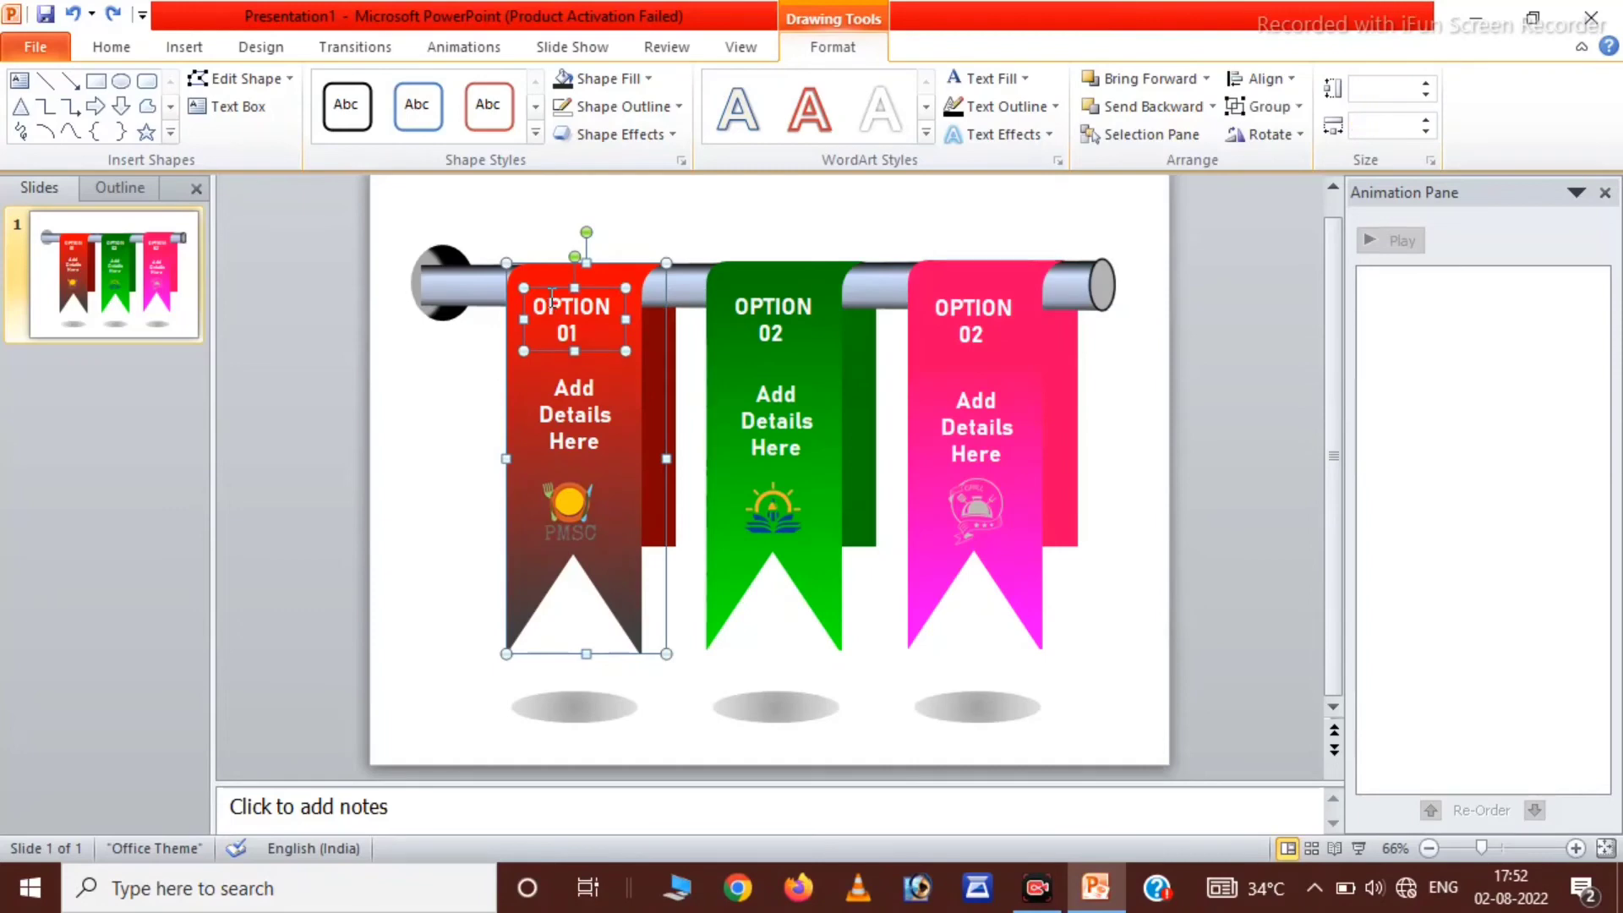
pyautogui.keyDown('shift'); pyautogui.click(579, 518); pyautogui.keyUp('shift')
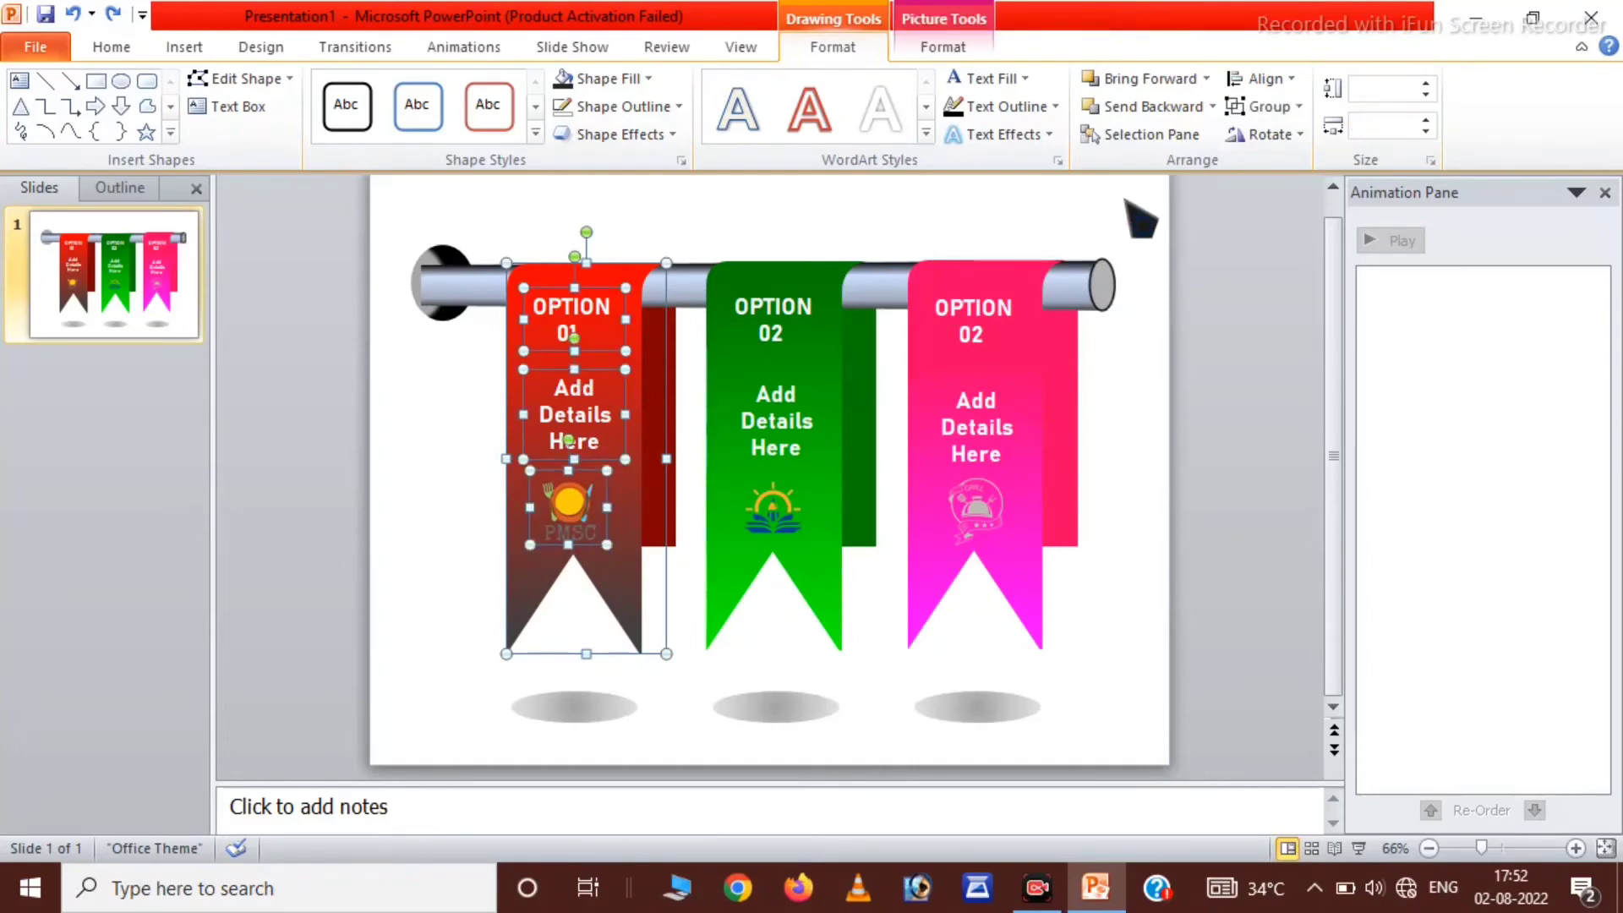
pyautogui.click(1268, 106)
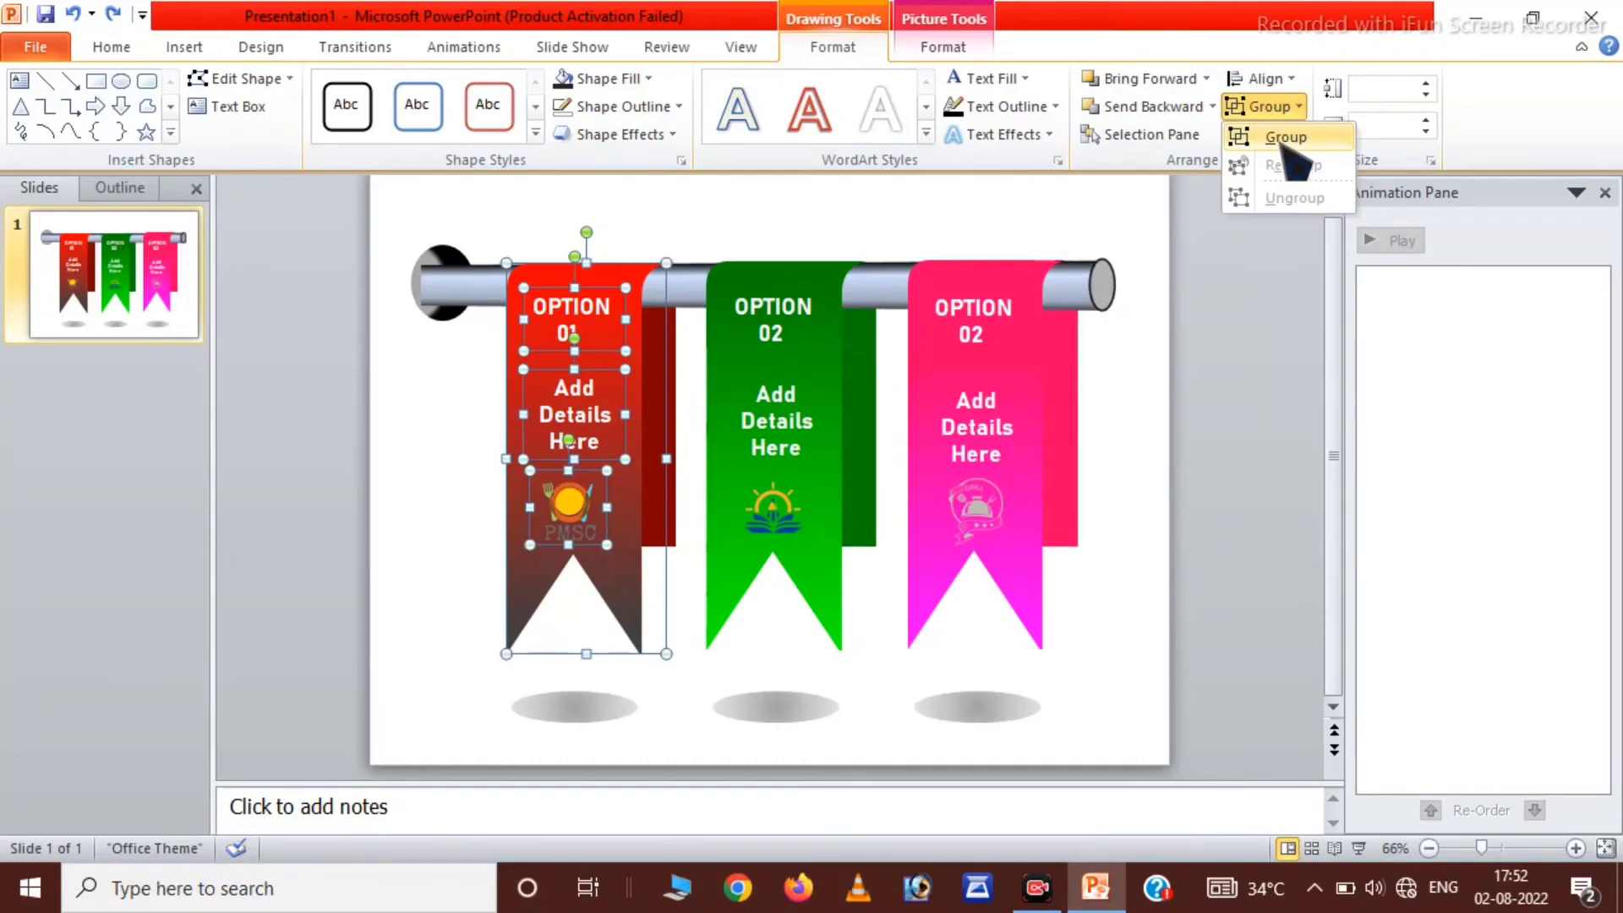
pyautogui.click(1283, 140)
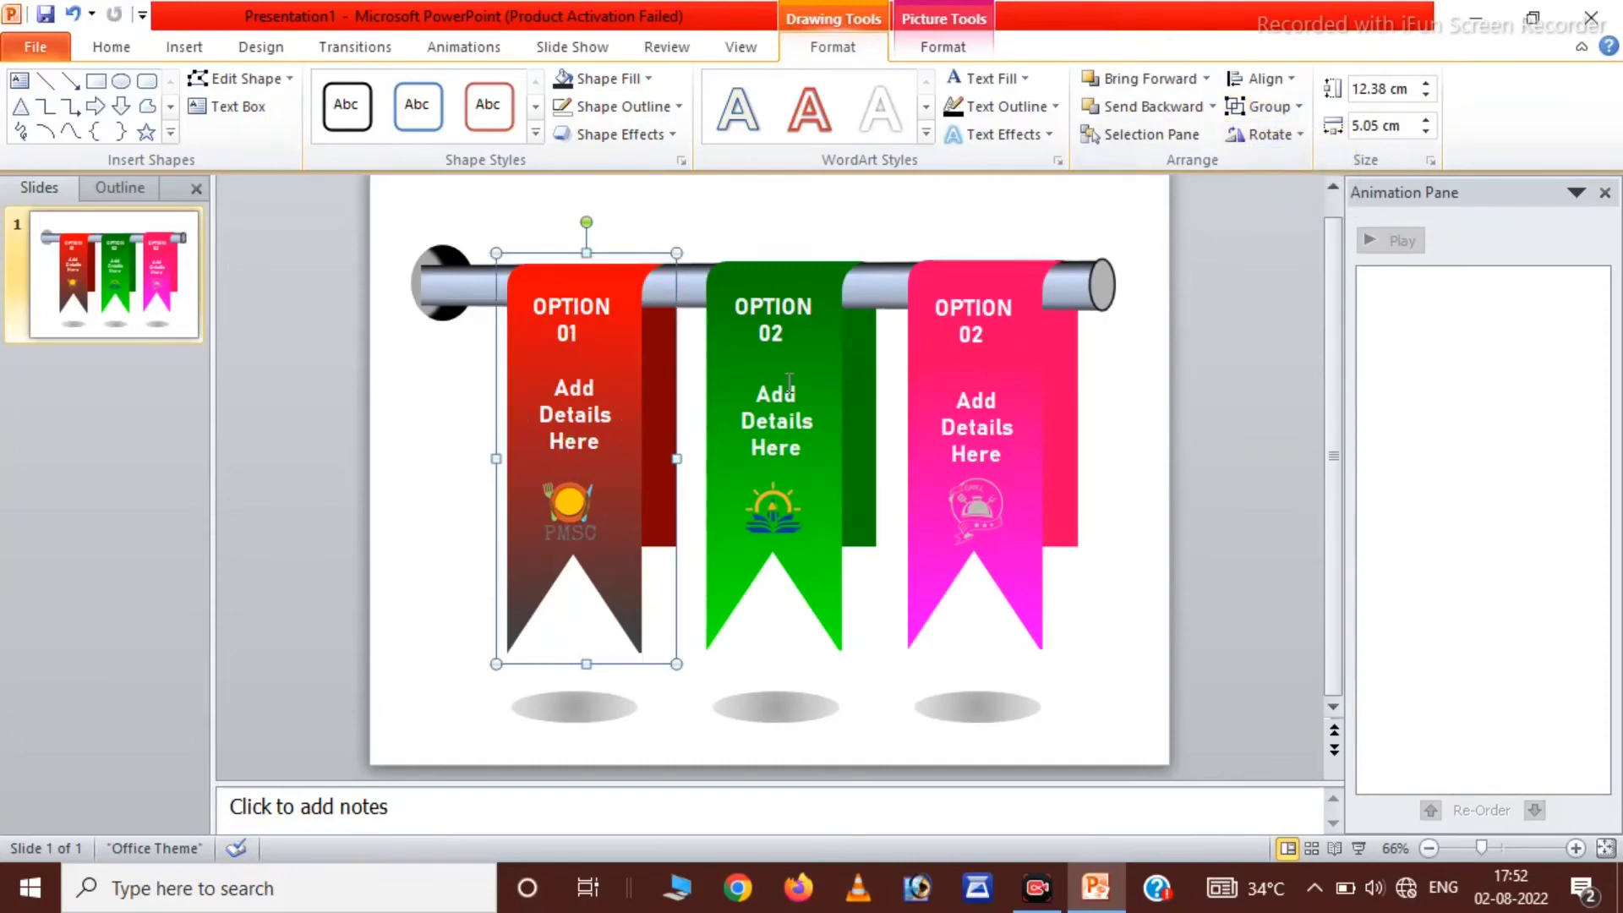
# Step: Group the green ribbon with its OPTION 02 title, text and logo
pyautogui.click(758, 274)
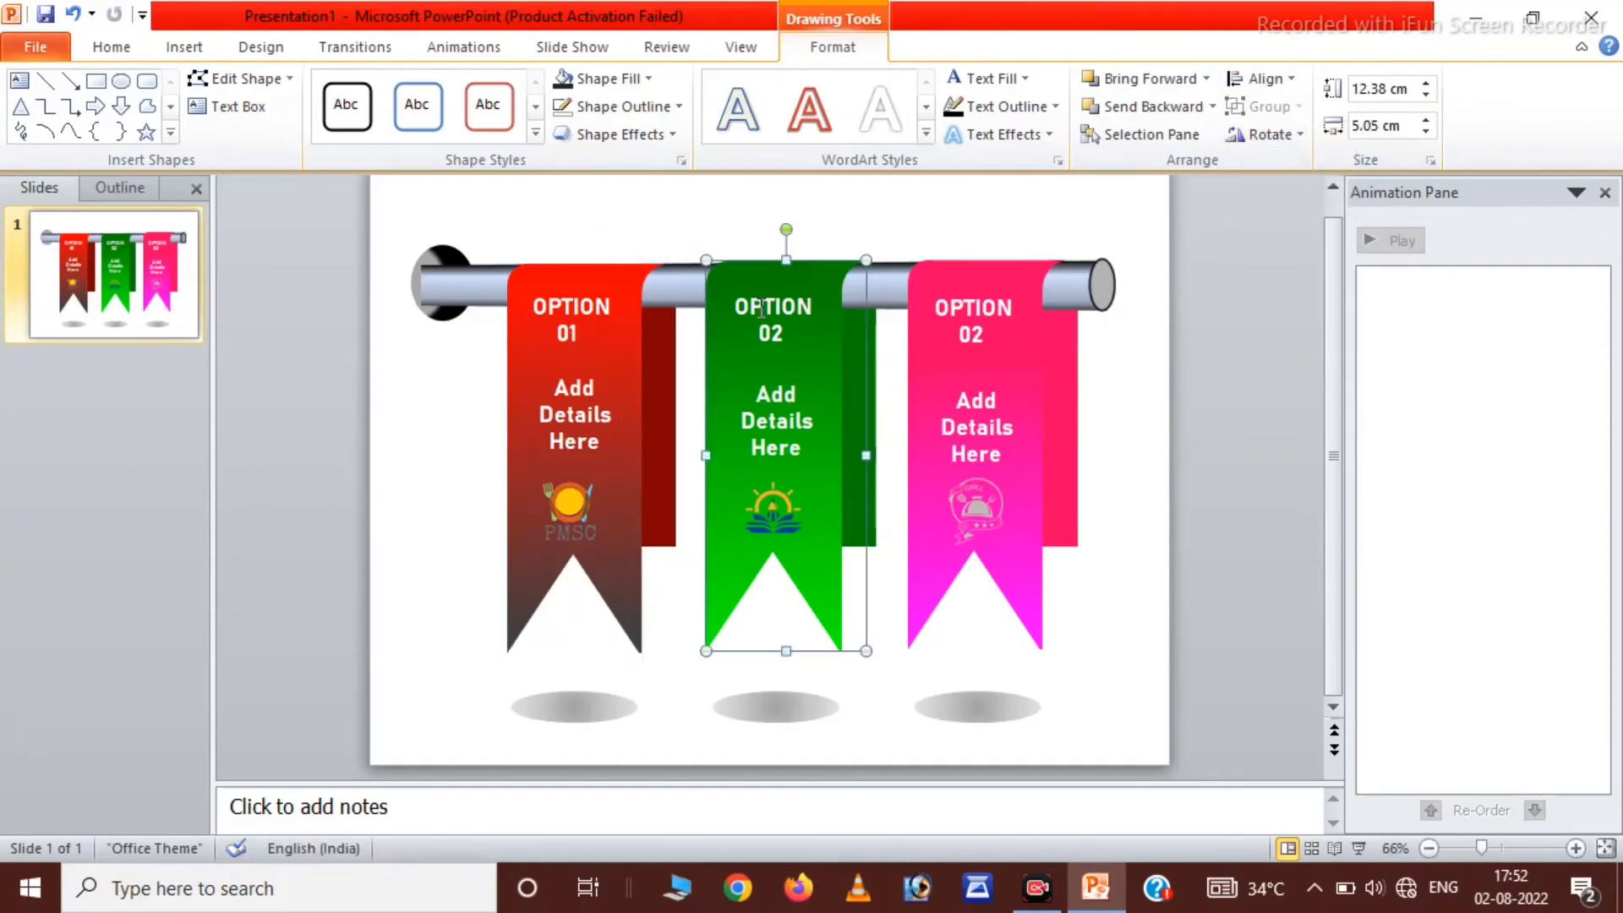
pyautogui.click(766, 338)
pyautogui.keyDown('shift'); pyautogui.click(764, 528); pyautogui.keyUp('shift')
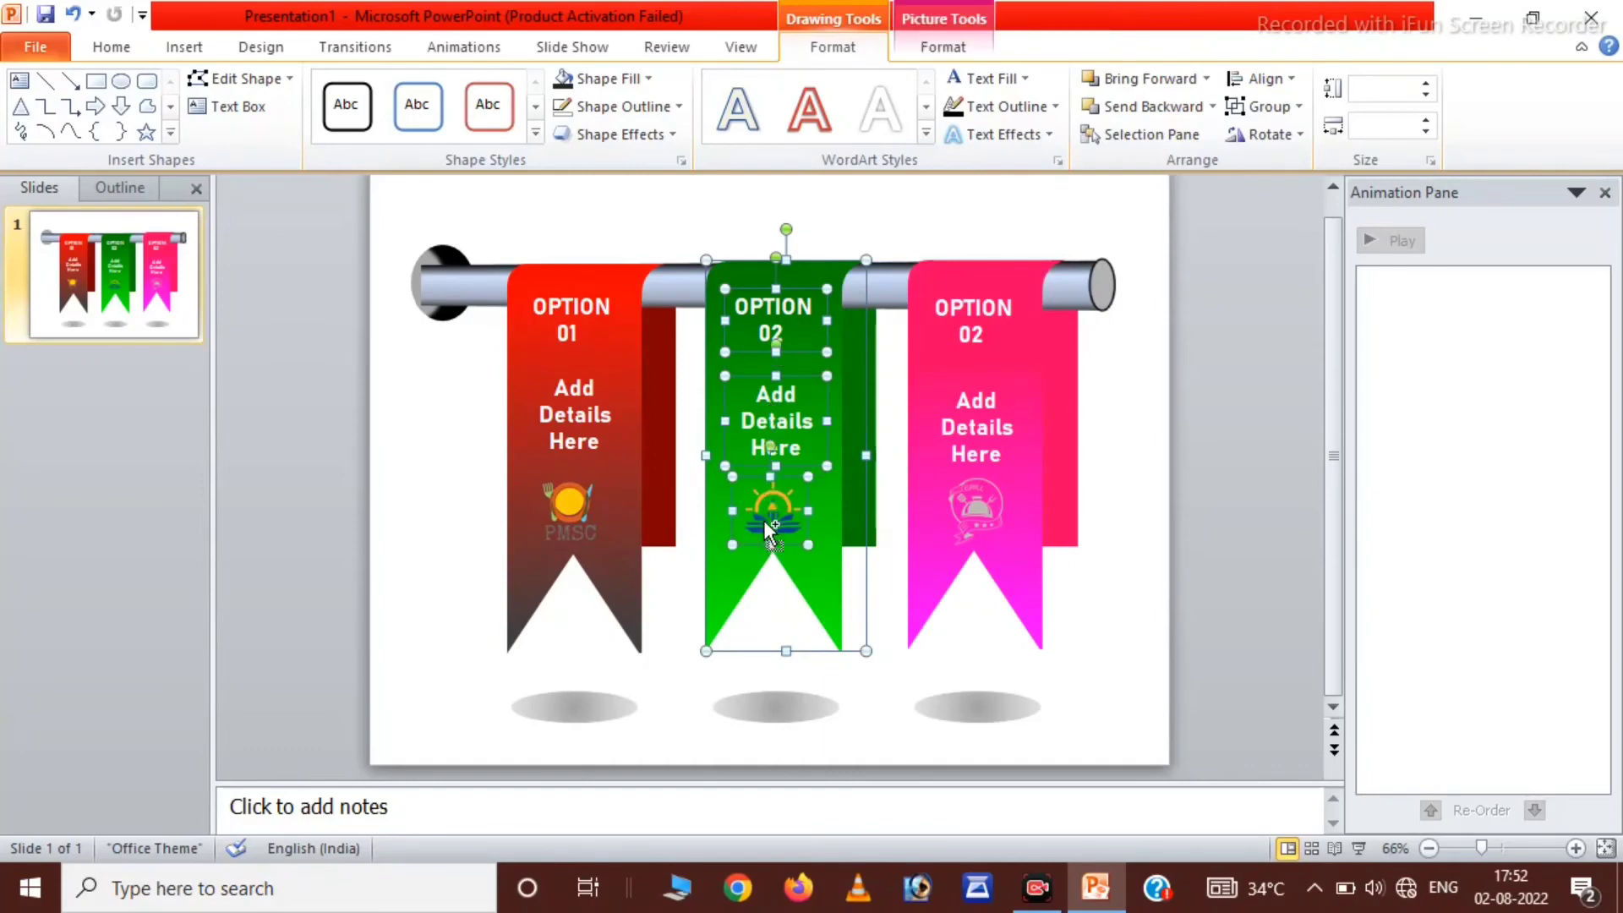
pyautogui.click(1283, 114)
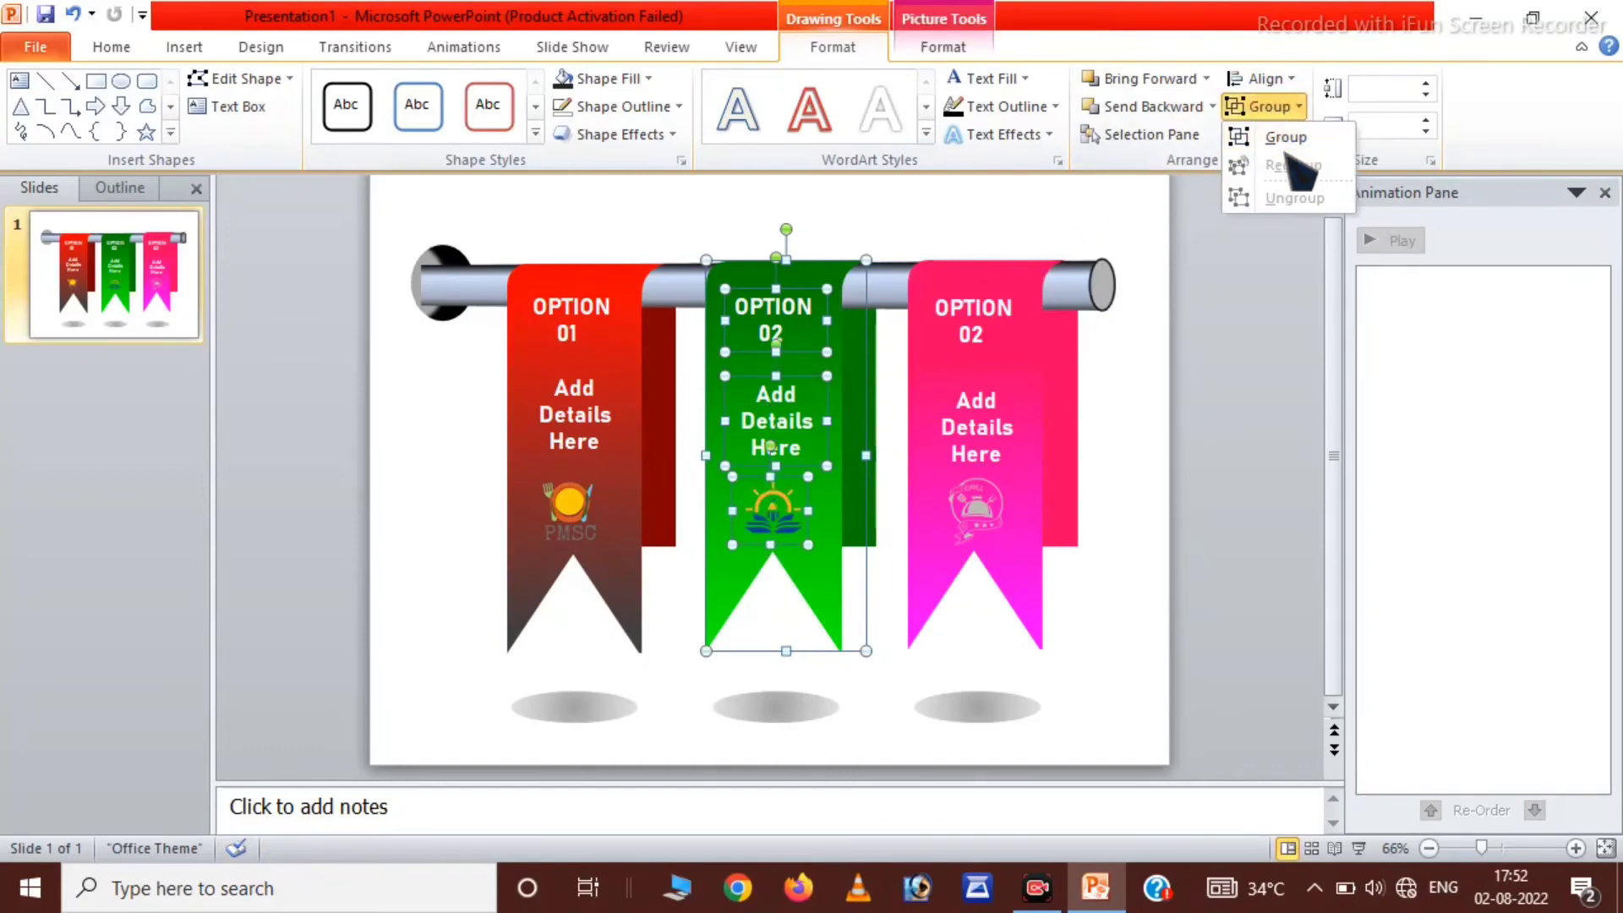
pyautogui.click(1264, 133)
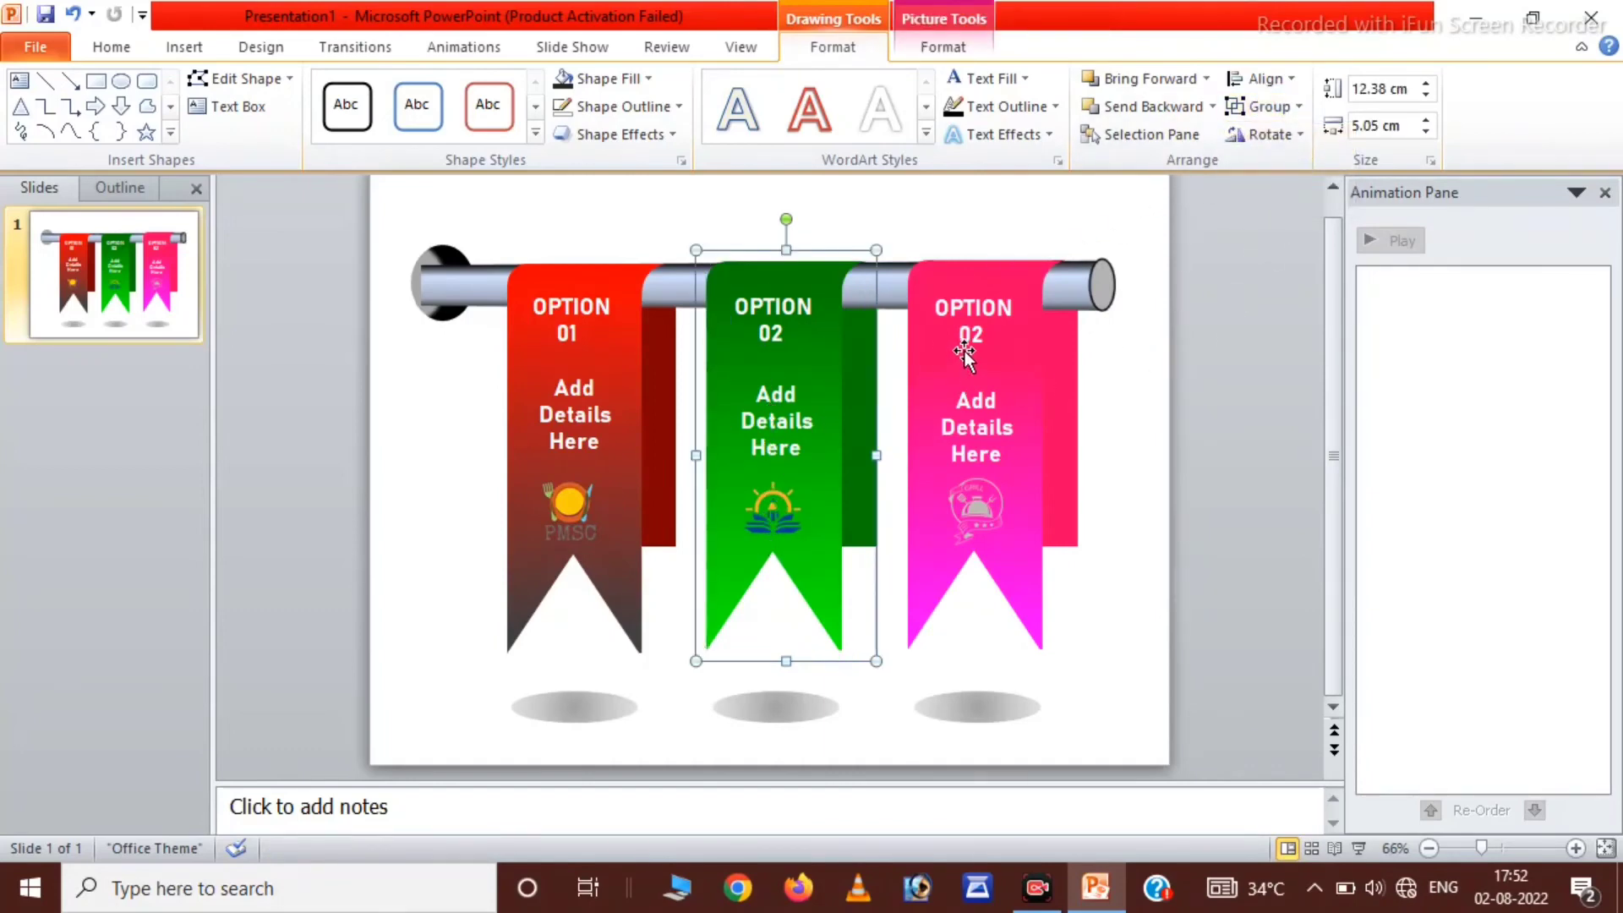
# Step: Group the pink ribbon with its OPTION 02 title, text and logo
pyautogui.click(940, 276)
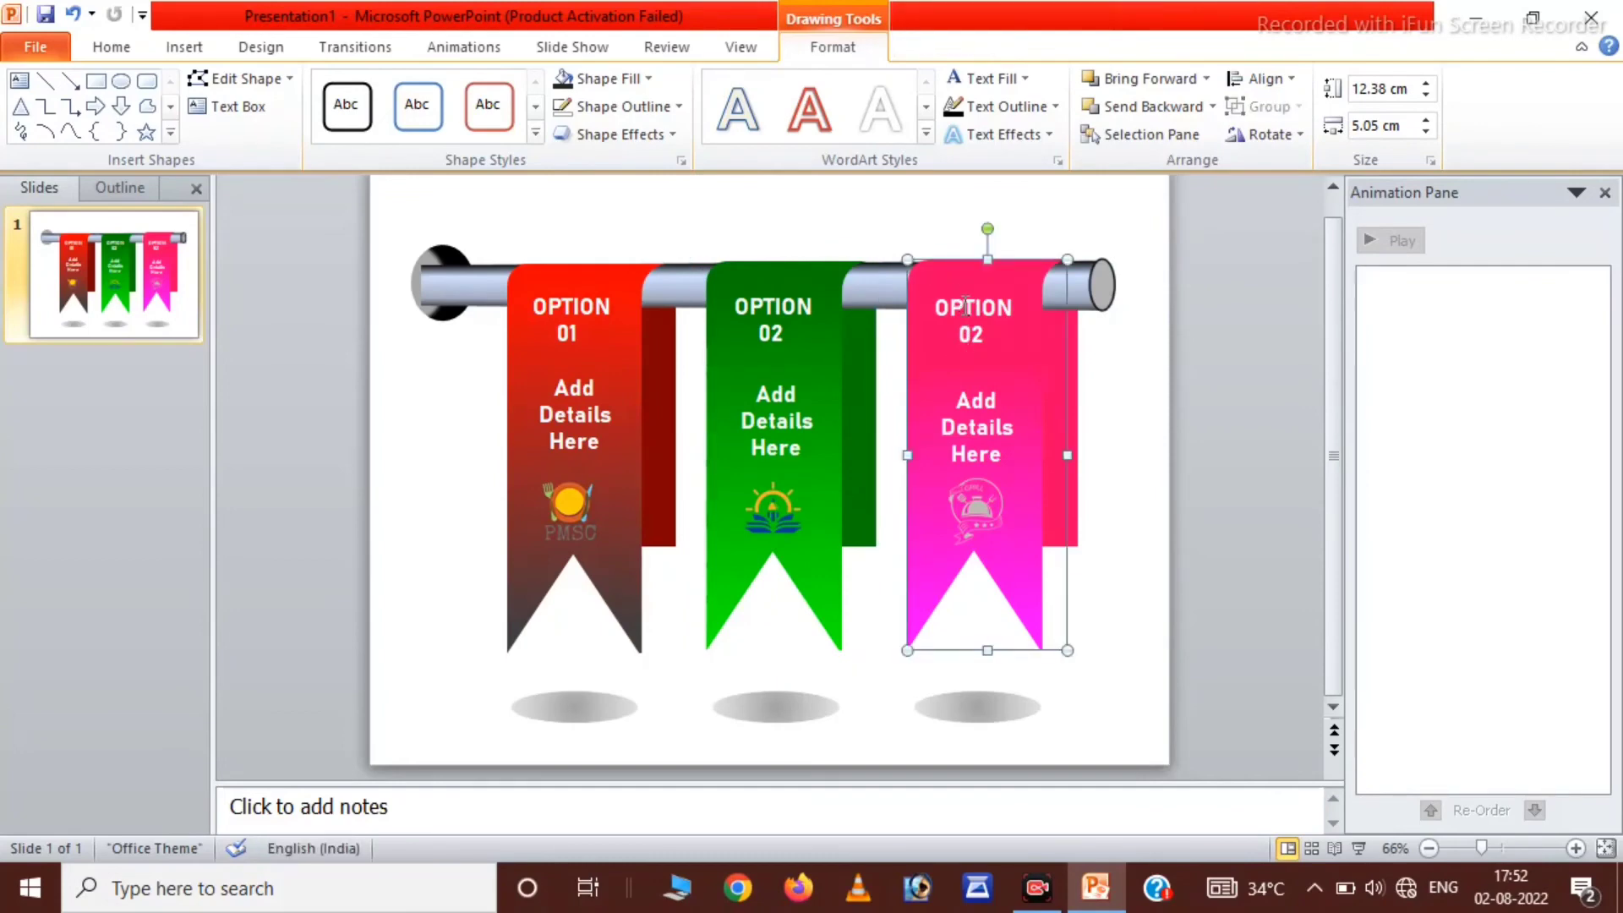
pyautogui.click(969, 315)
pyautogui.keyDown('ctrl'); pyautogui.click(981, 508); pyautogui.keyUp('ctrl')
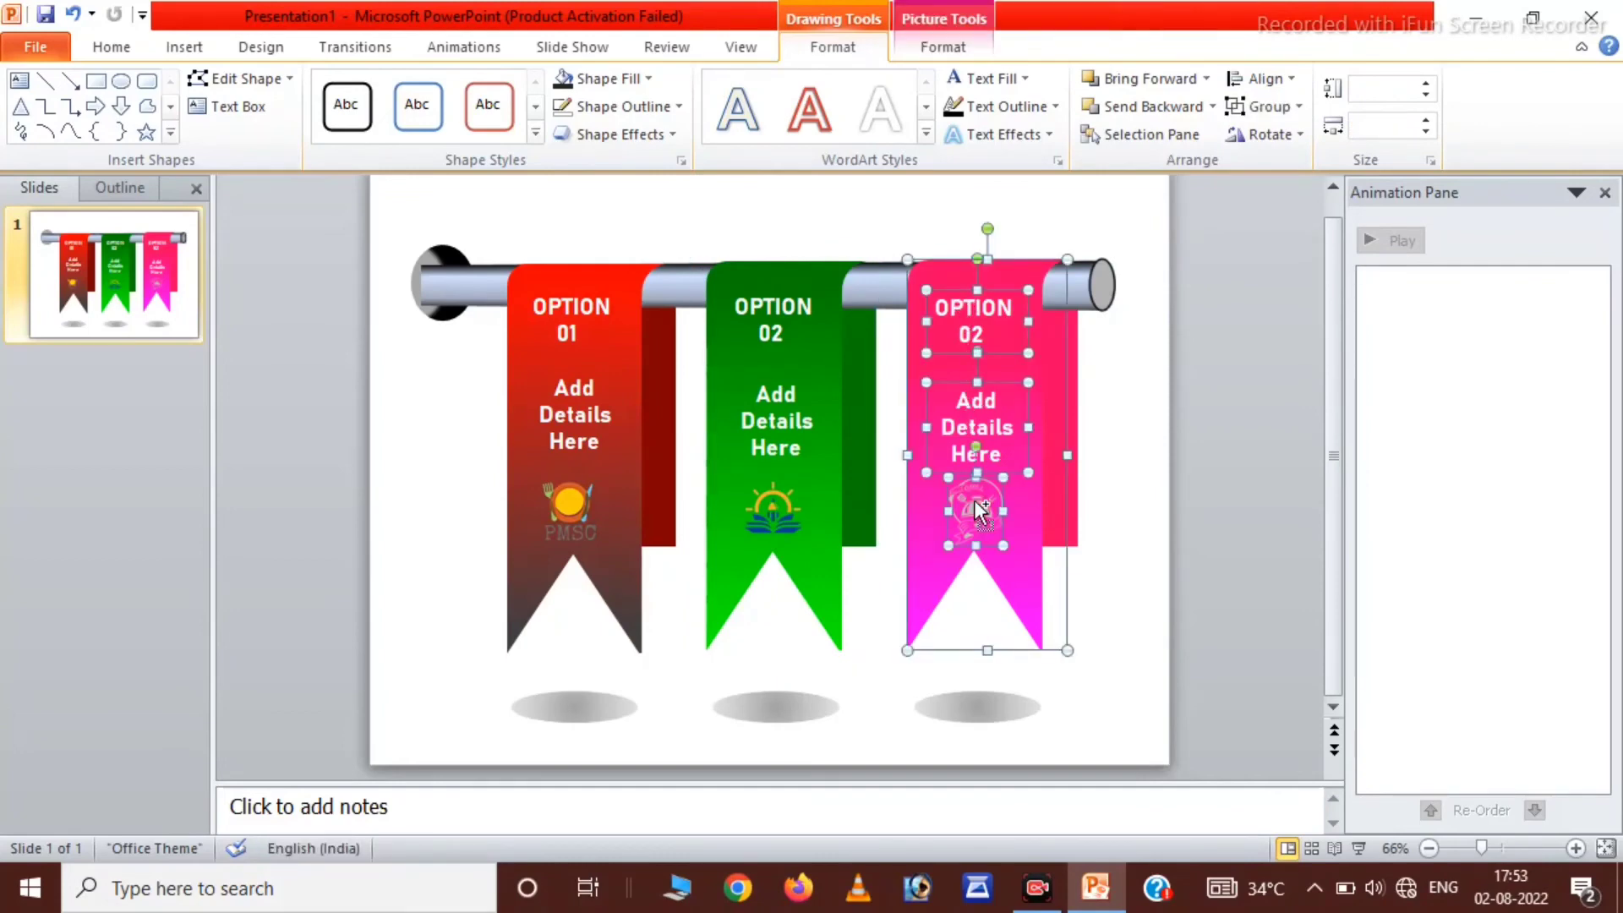
pyautogui.click(1268, 107)
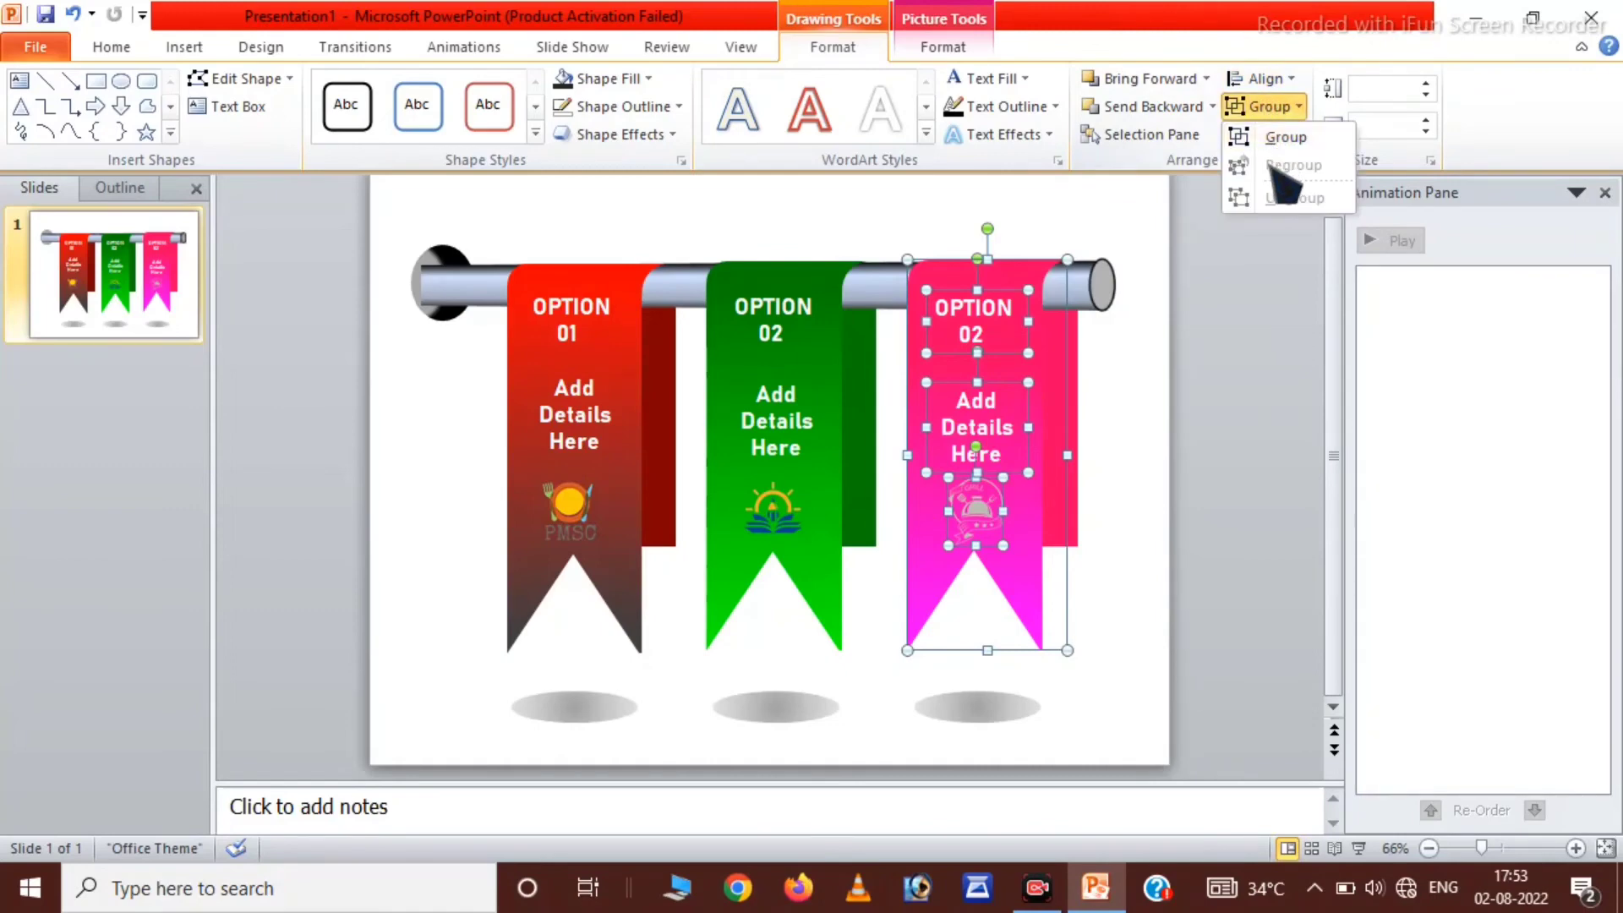
pyautogui.click(1277, 138)
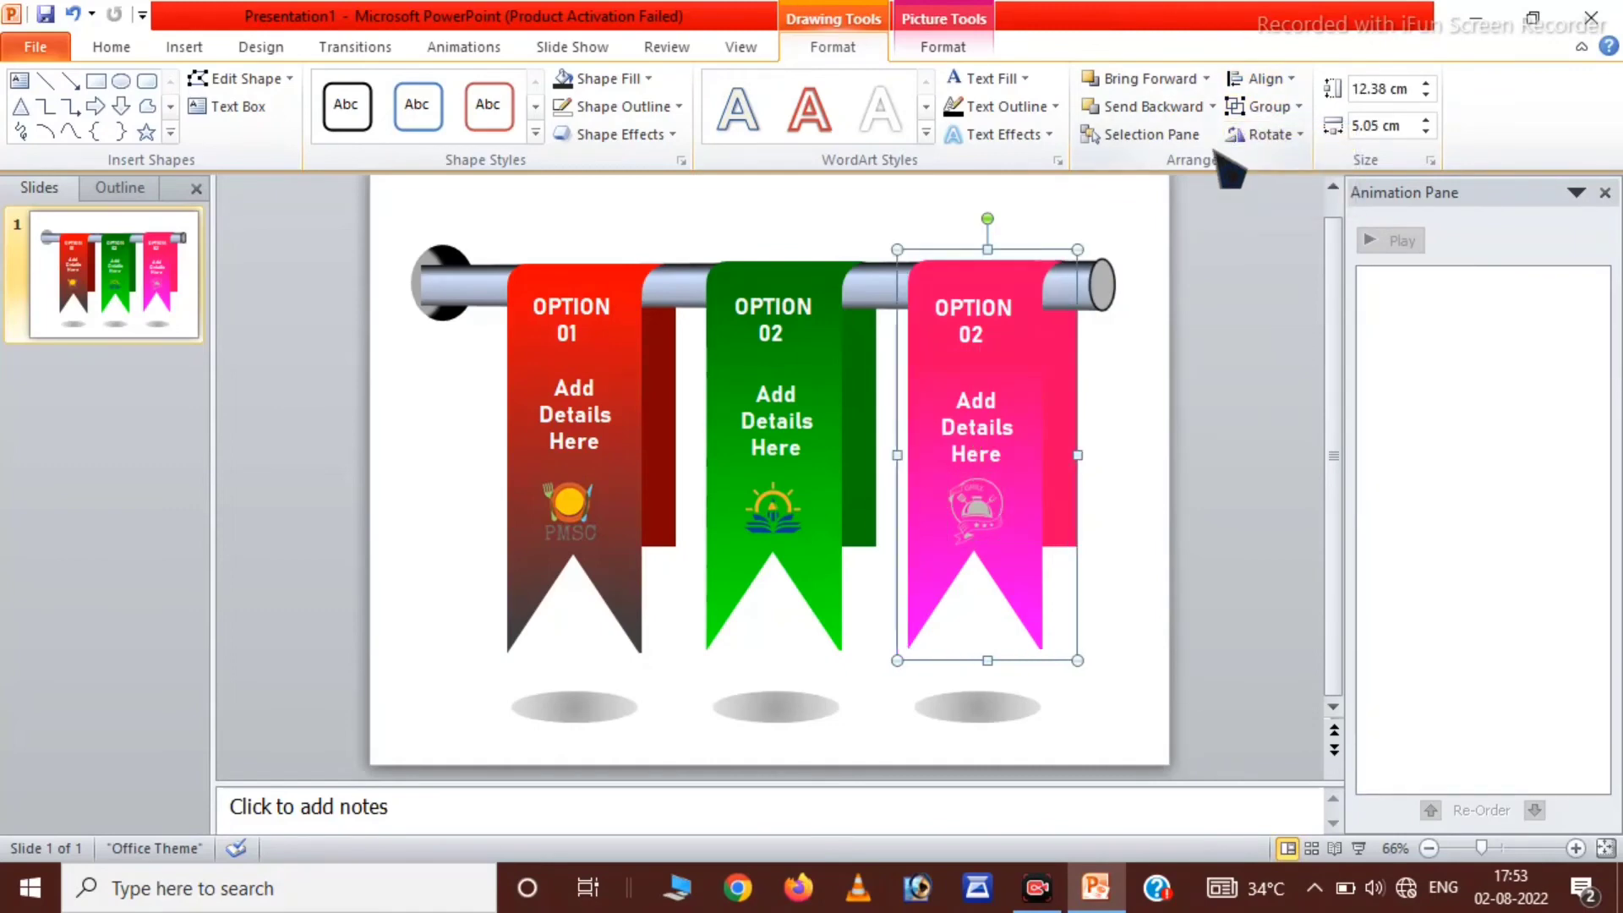
pyautogui.click(458, 287)
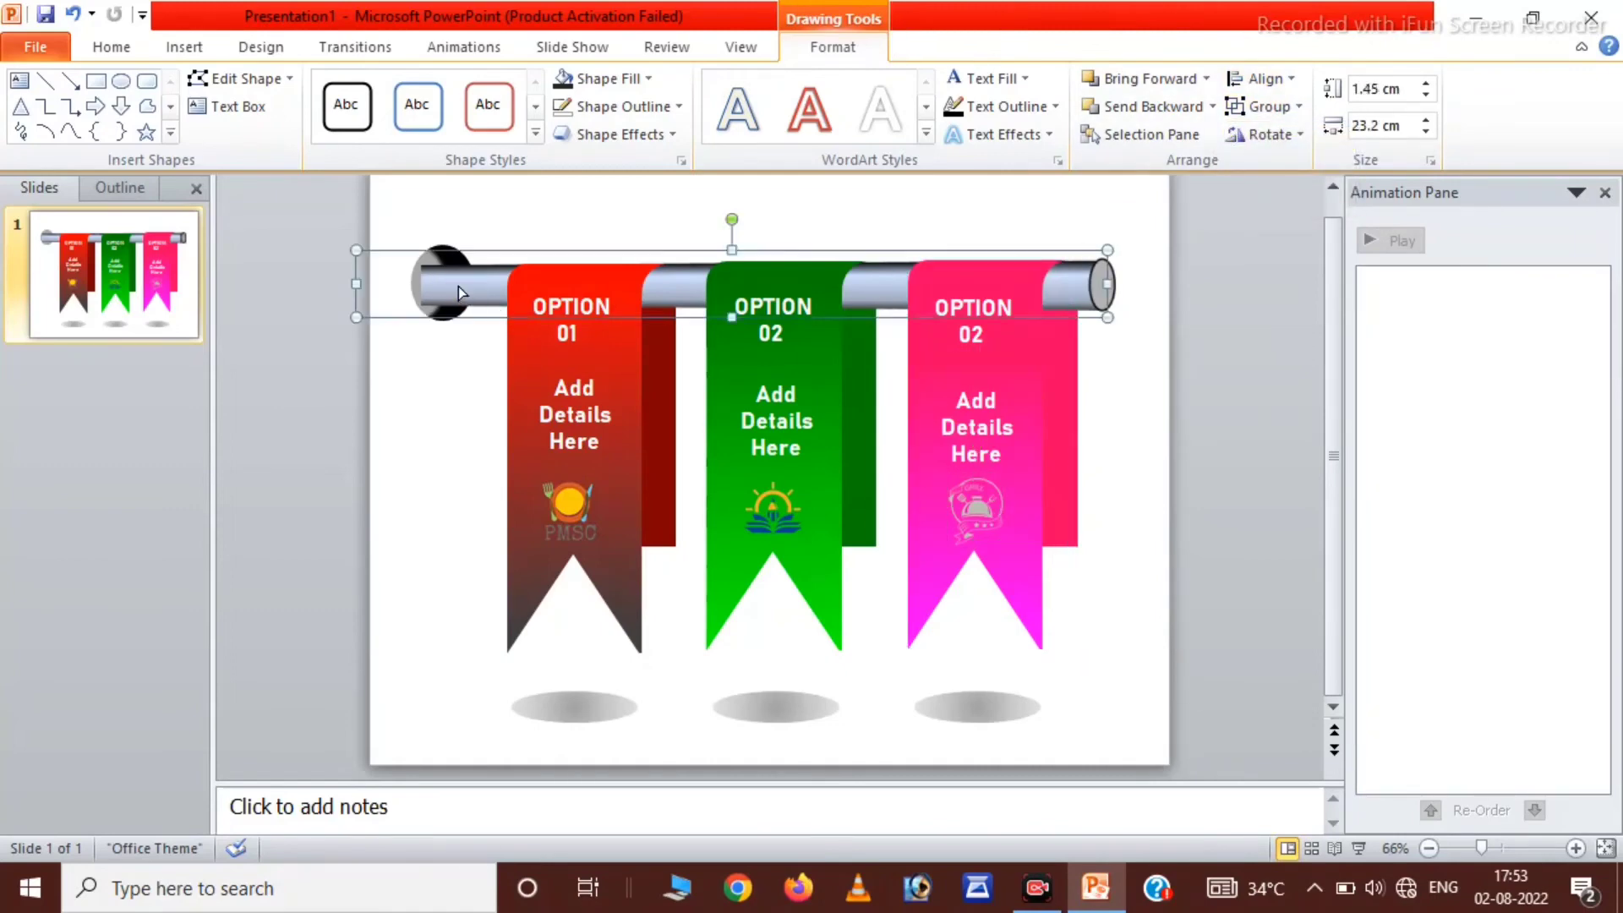
# Step: Give the pipe a Wipe entrance animation coming from the left
pyautogui.click(463, 49)
pyautogui.click(762, 126)
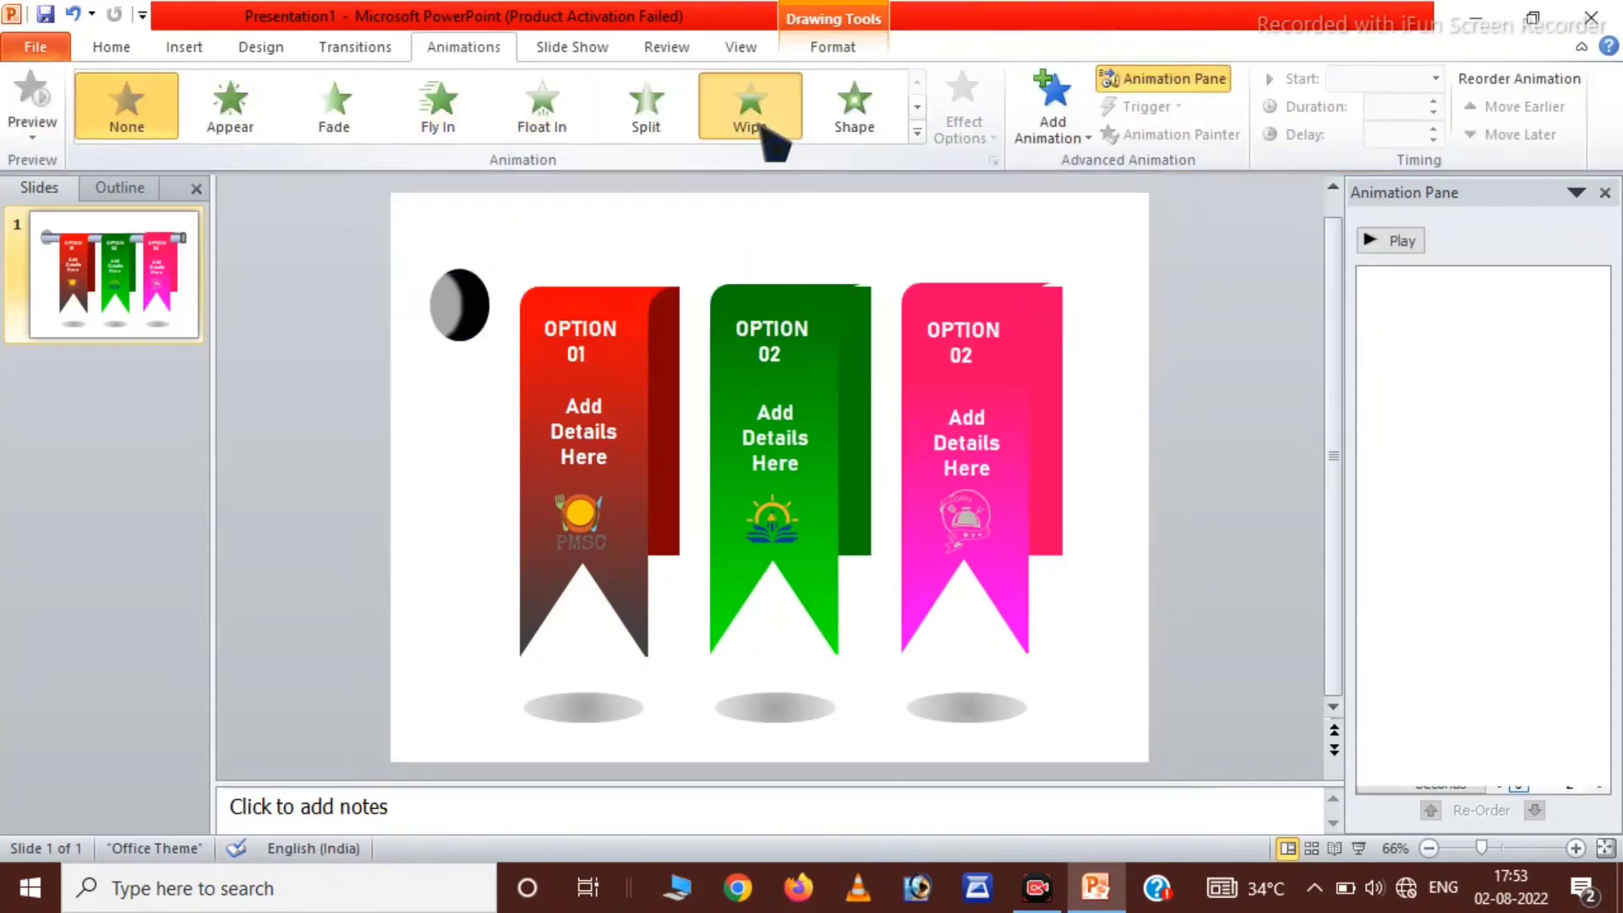
pyautogui.click(961, 139)
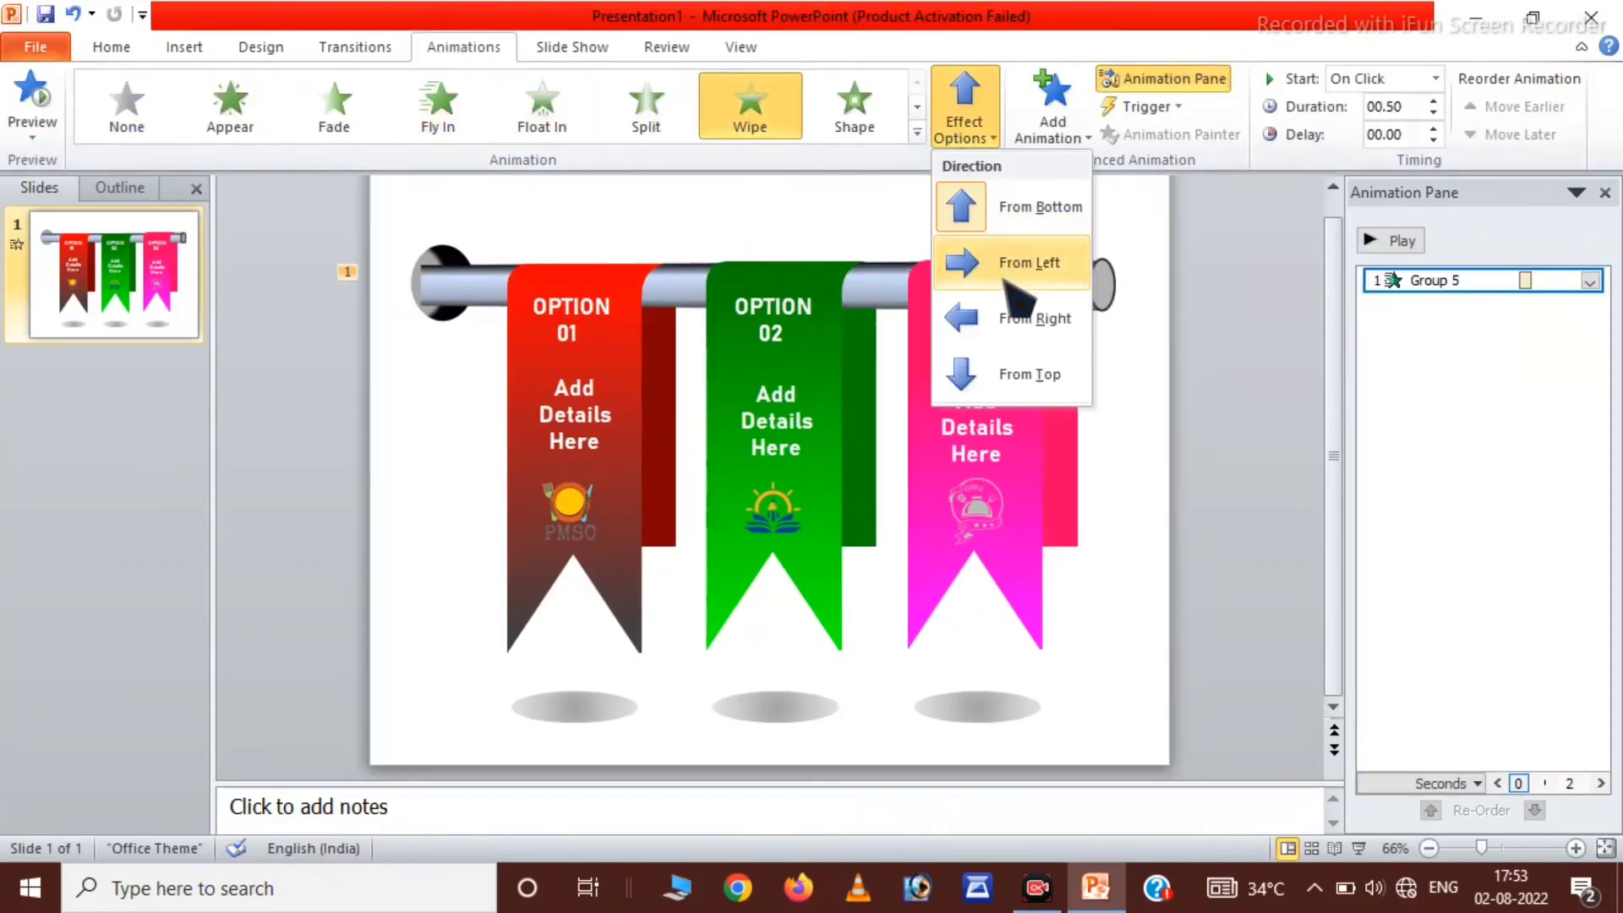
pyautogui.click(1030, 263)
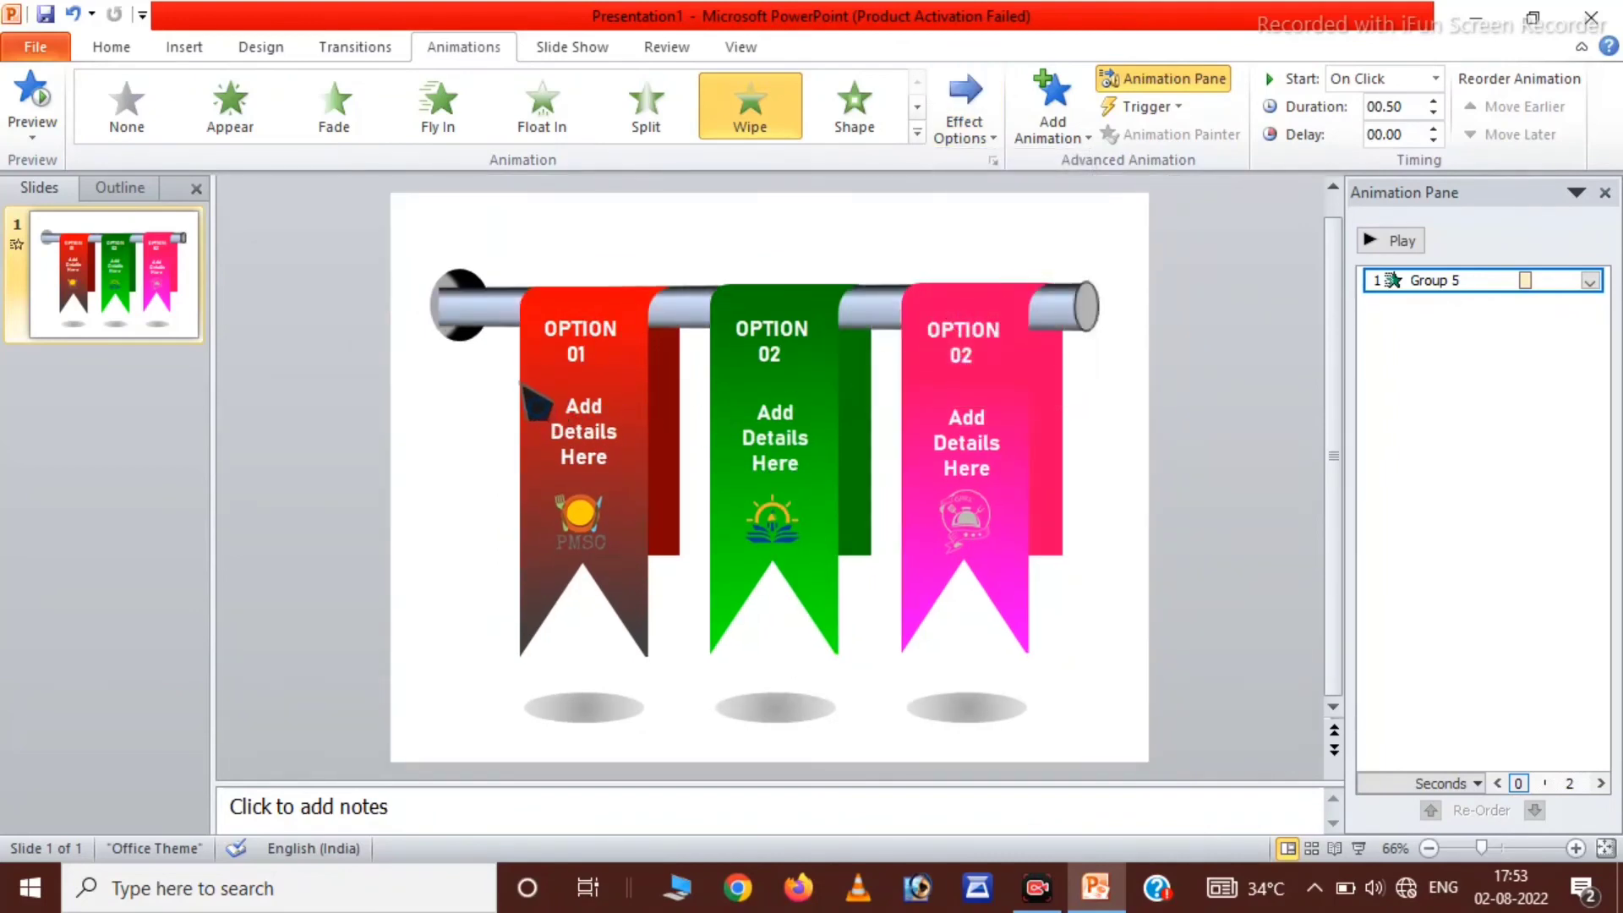
# Step: Apply Wipe to the red OPTION 01 ribbon, and Wipe From Top to its dark strip
pyautogui.click(542, 373)
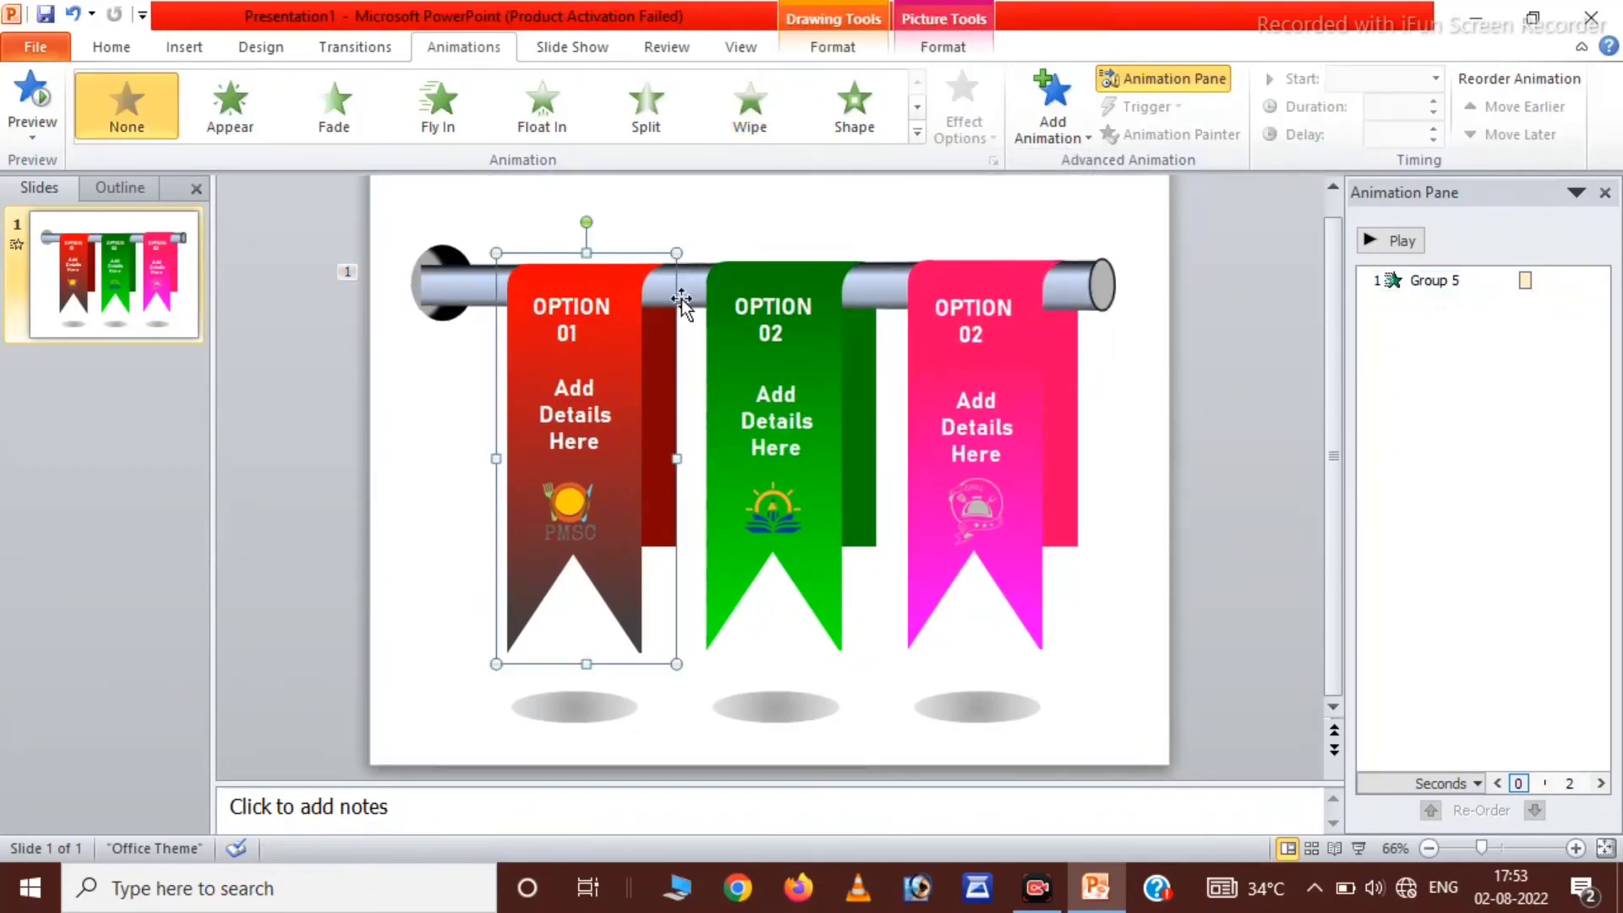
pyautogui.click(853, 106)
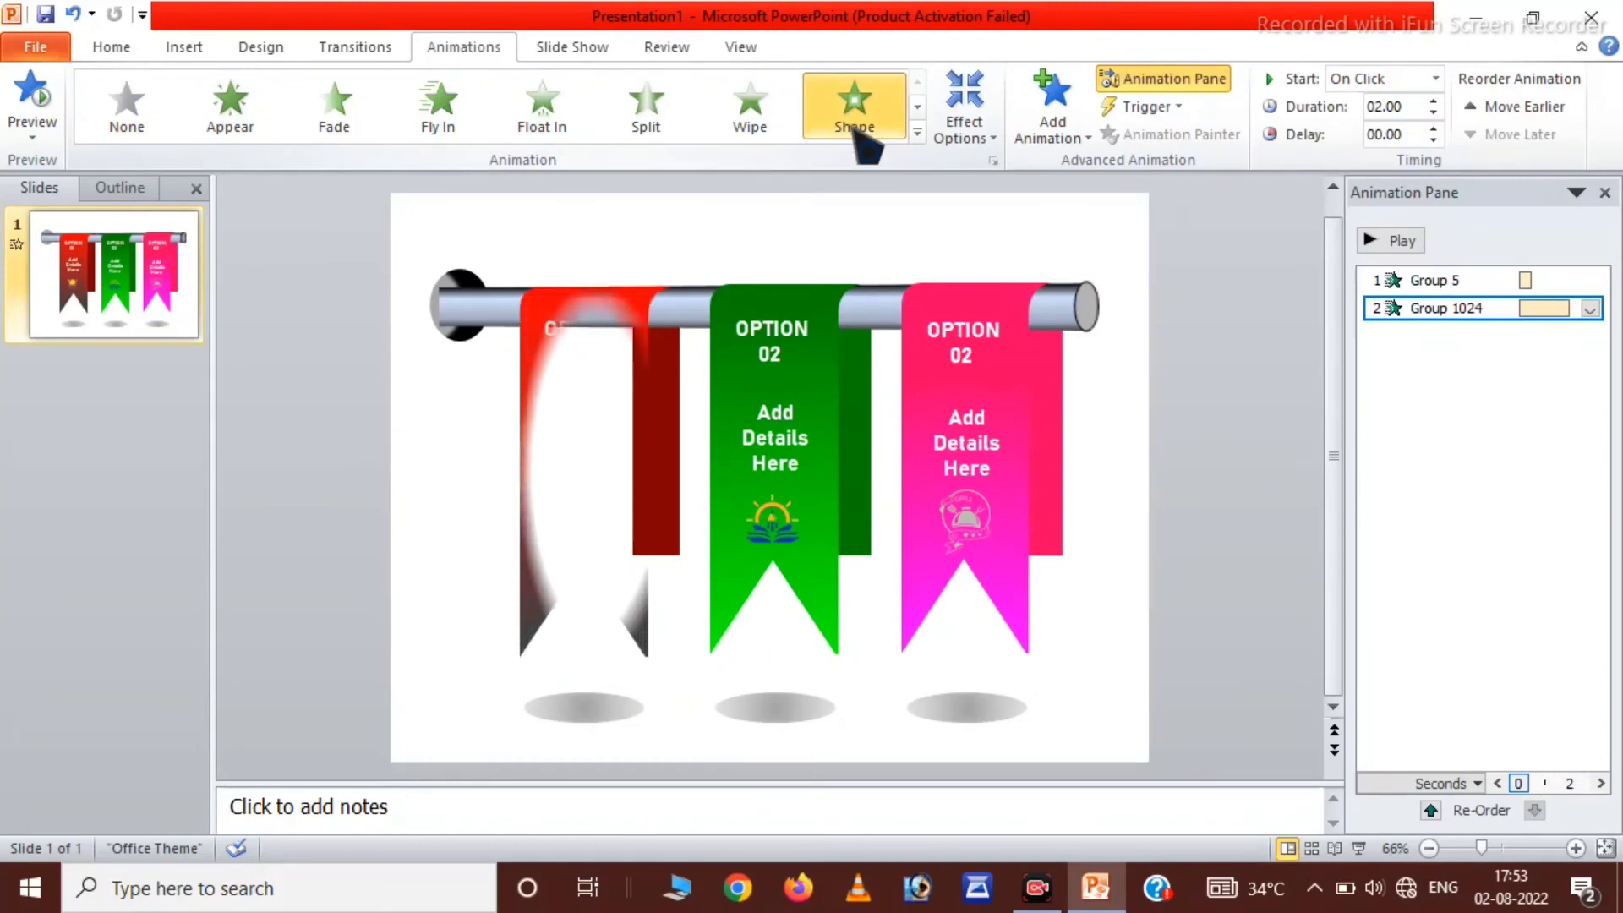
pyautogui.click(750, 106)
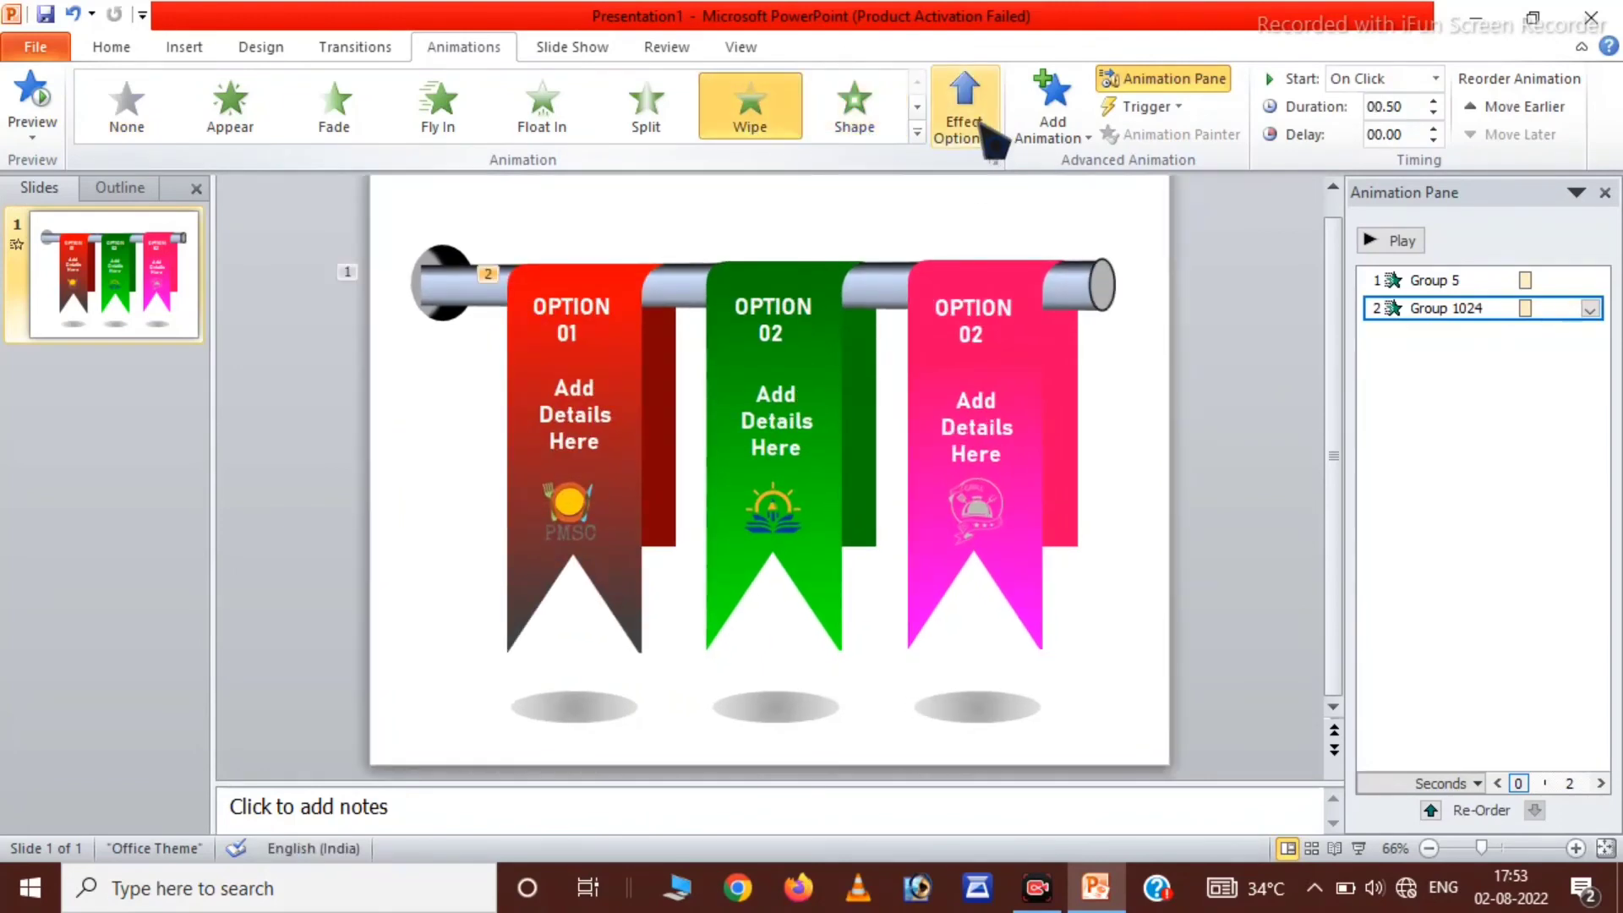
pyautogui.click(658, 351)
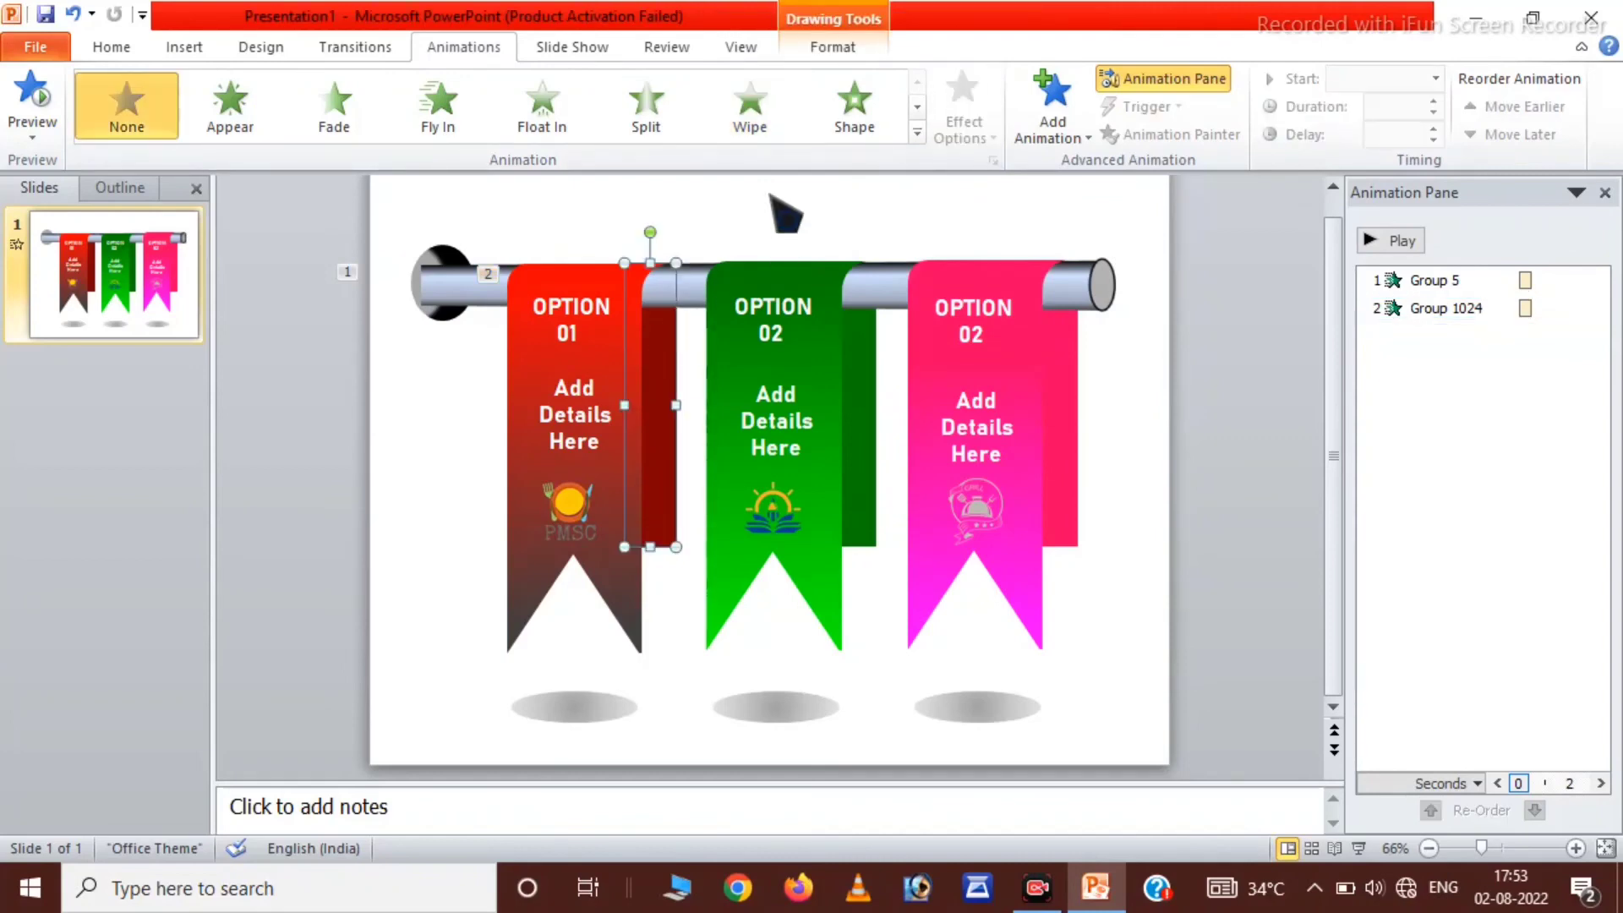
pyautogui.click(749, 106)
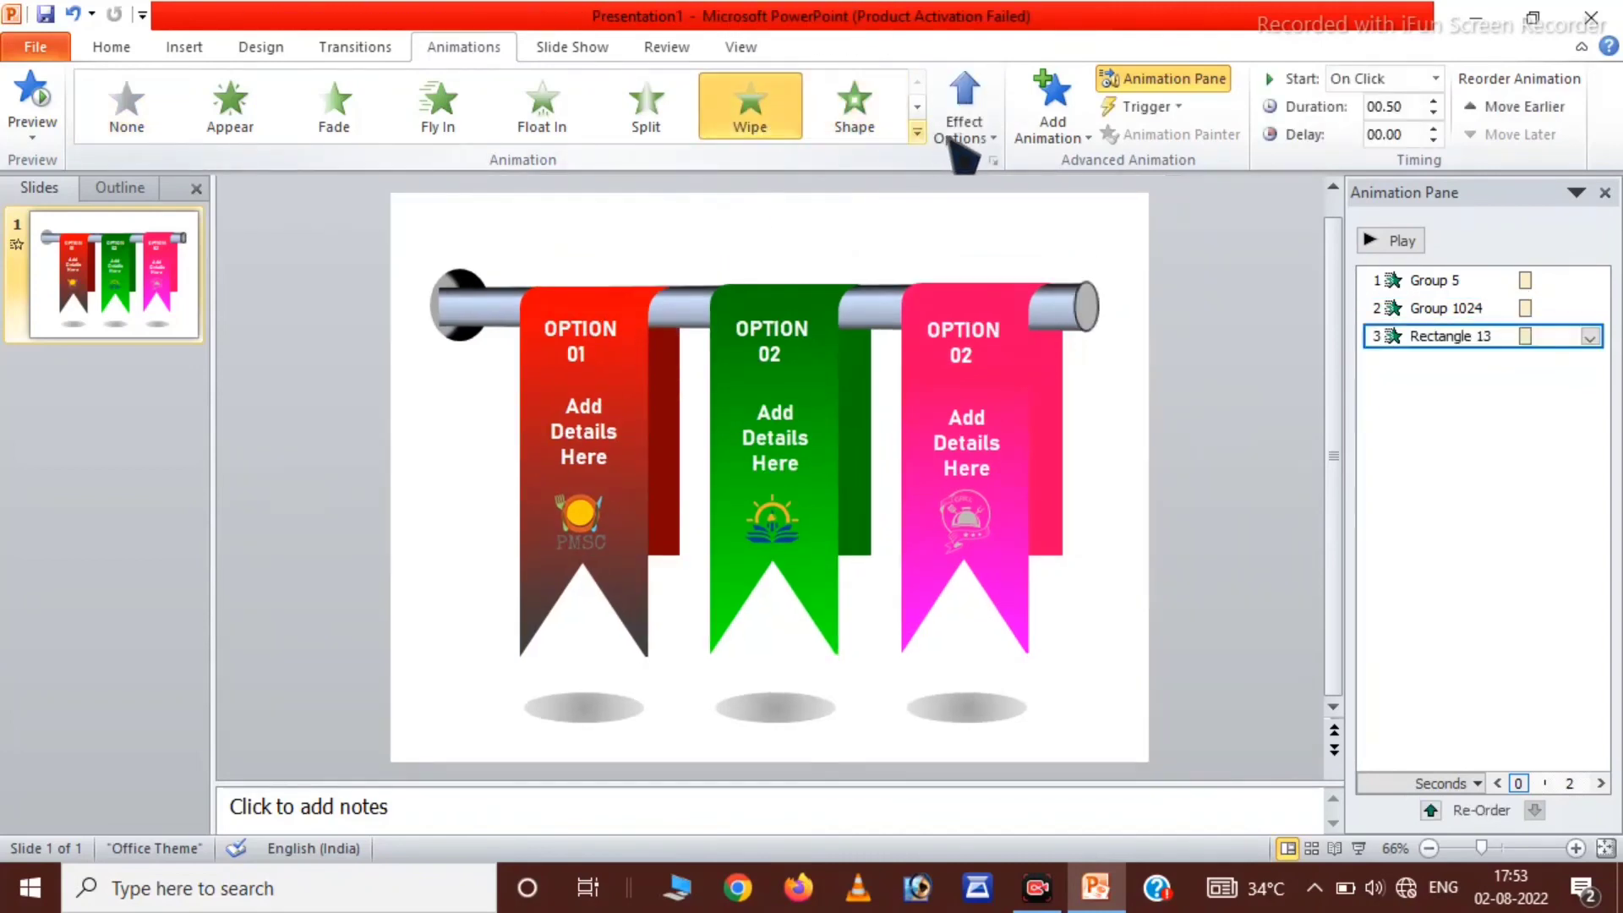
pyautogui.click(967, 140)
pyautogui.click(1040, 373)
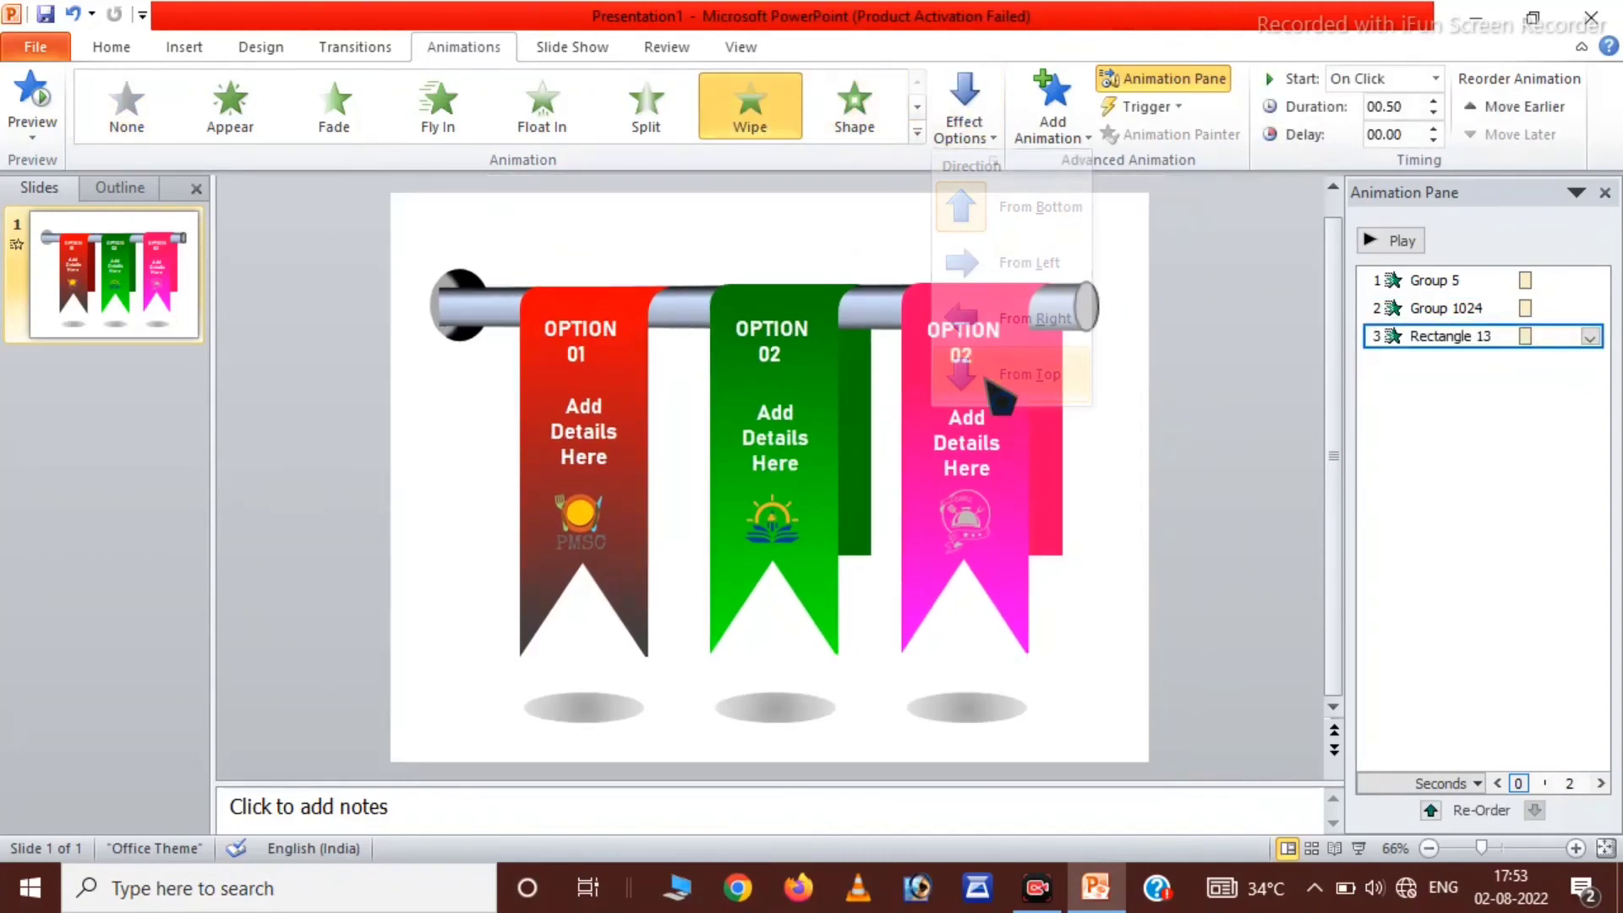
# Step: Give the shadow under the red ribbon a Fade entrance
pyautogui.click(570, 706)
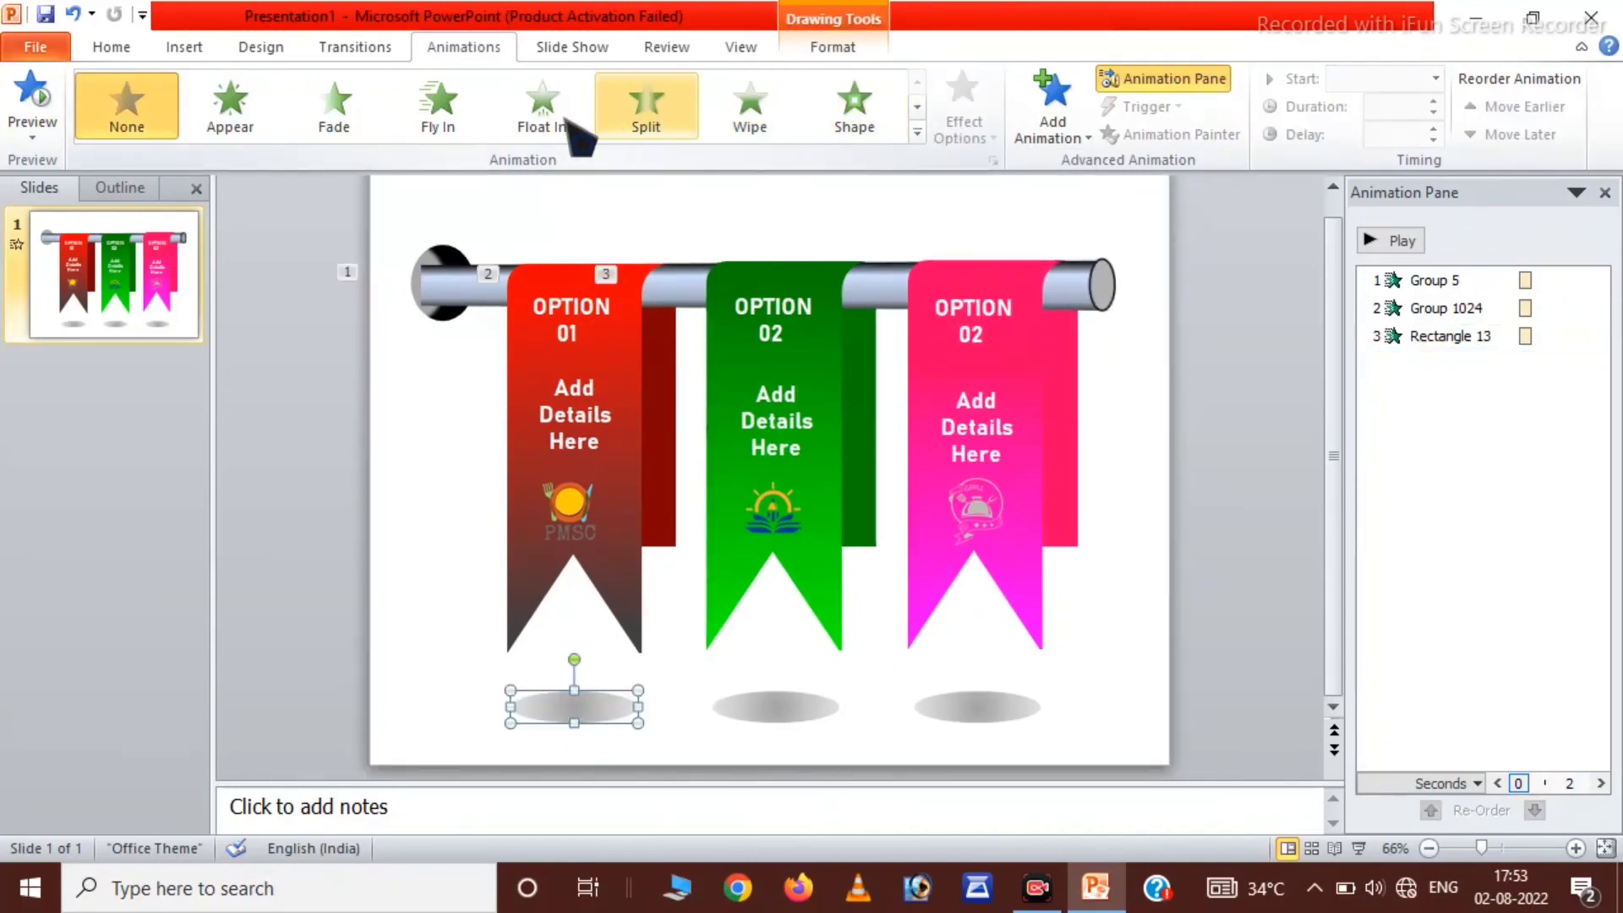
pyautogui.click(339, 110)
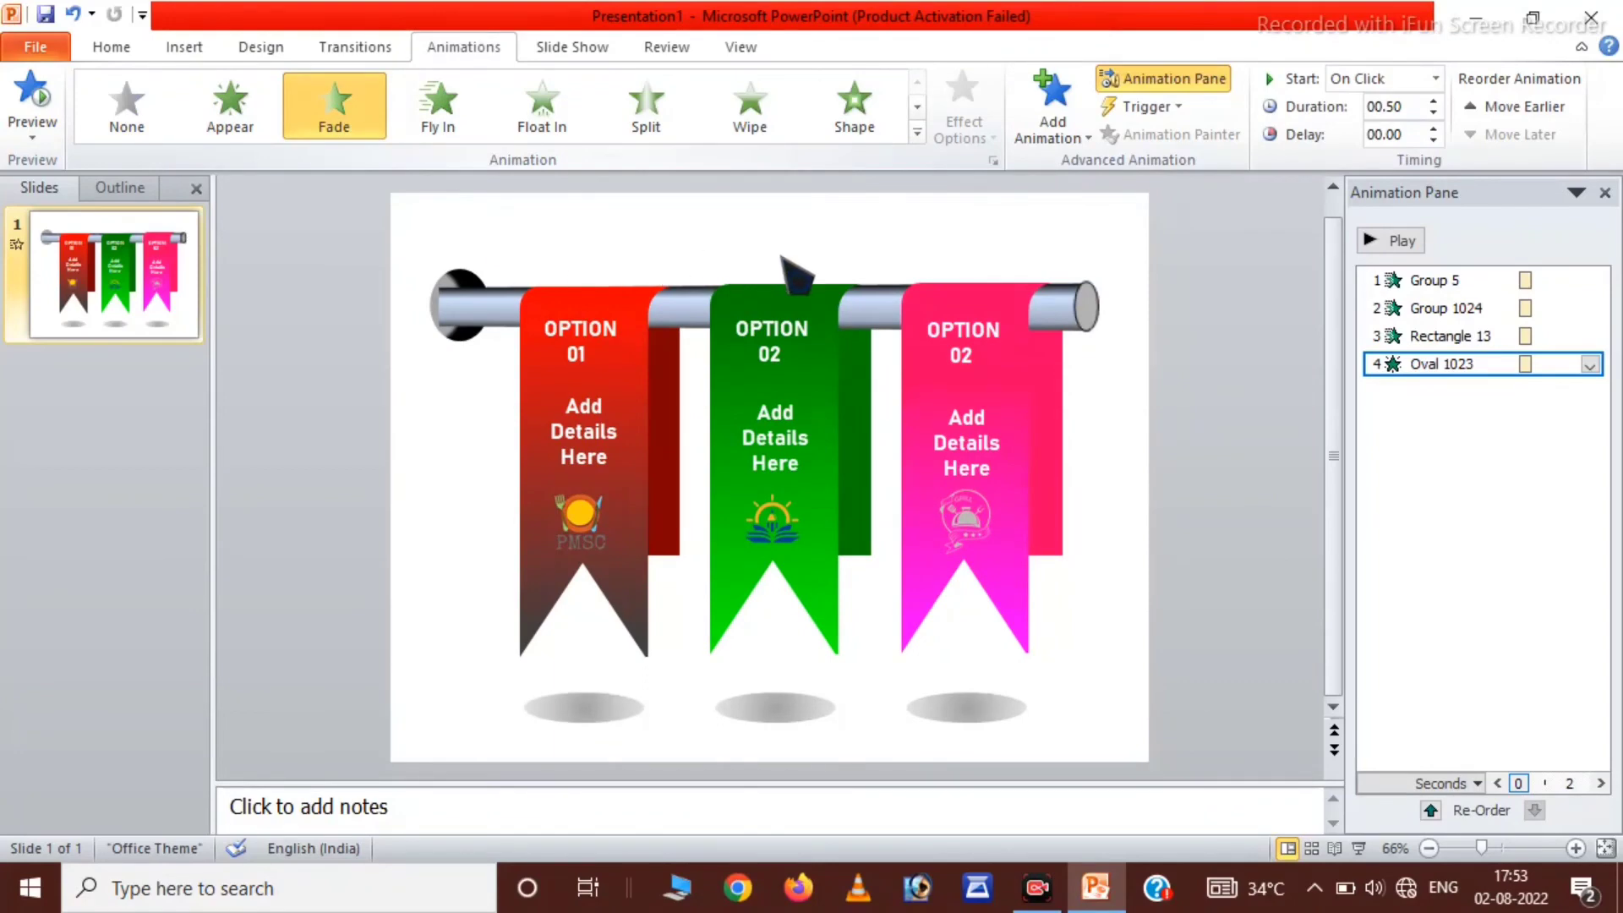
pyautogui.click(526, 361)
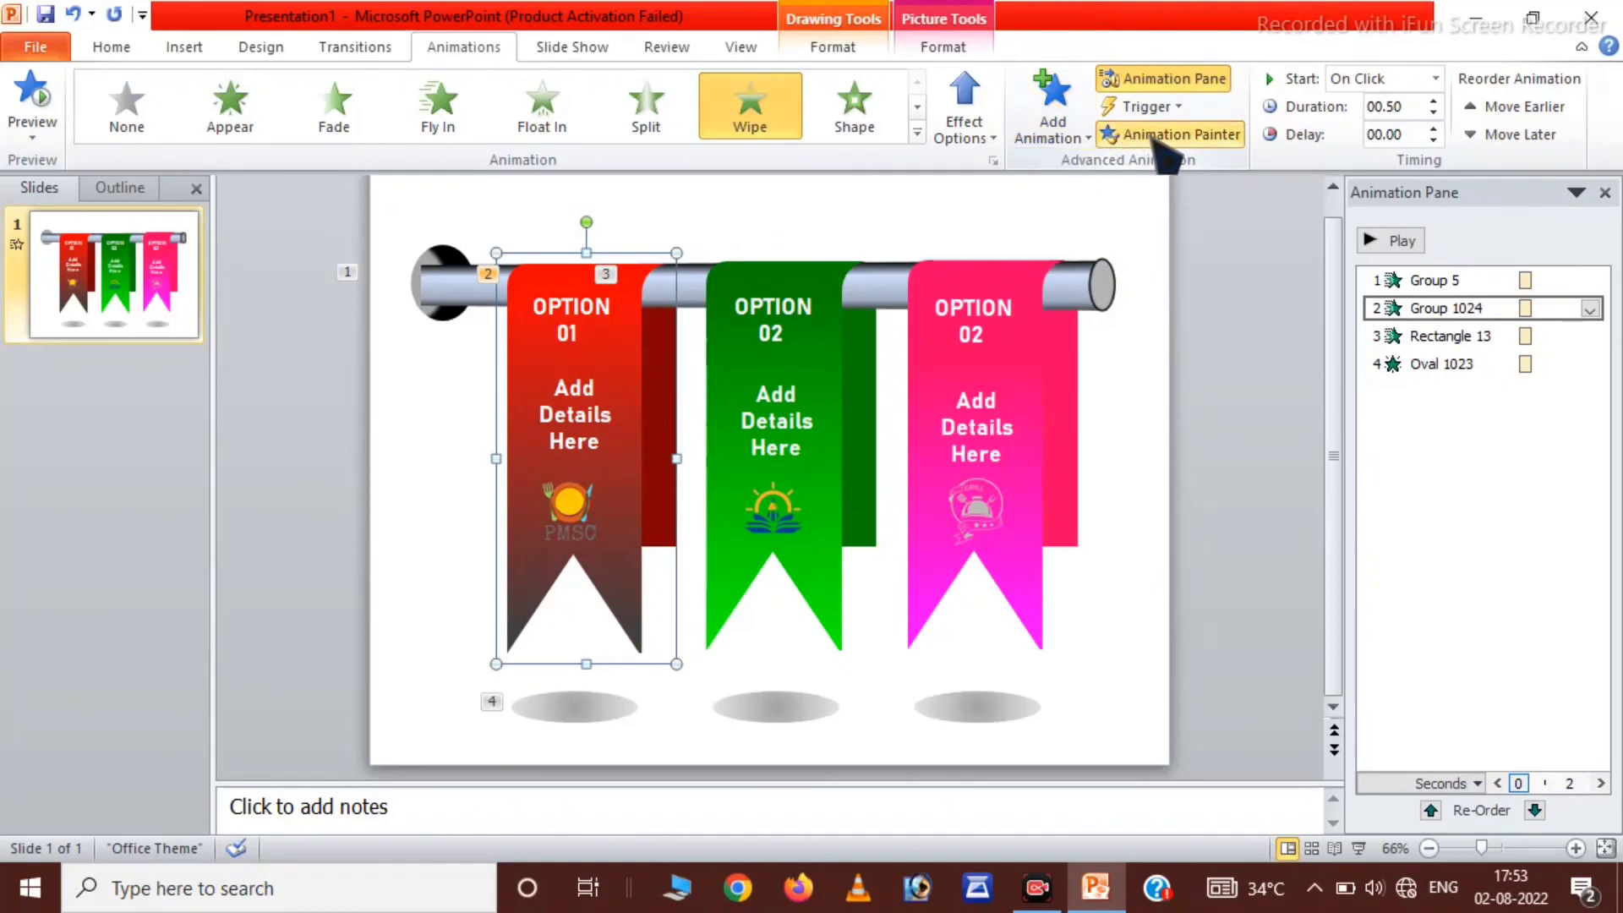
# Step: Copy the red ribbon's, strip's and shadow's animations onto the green ribbon, strip and middle shadow
pyautogui.click(729, 372)
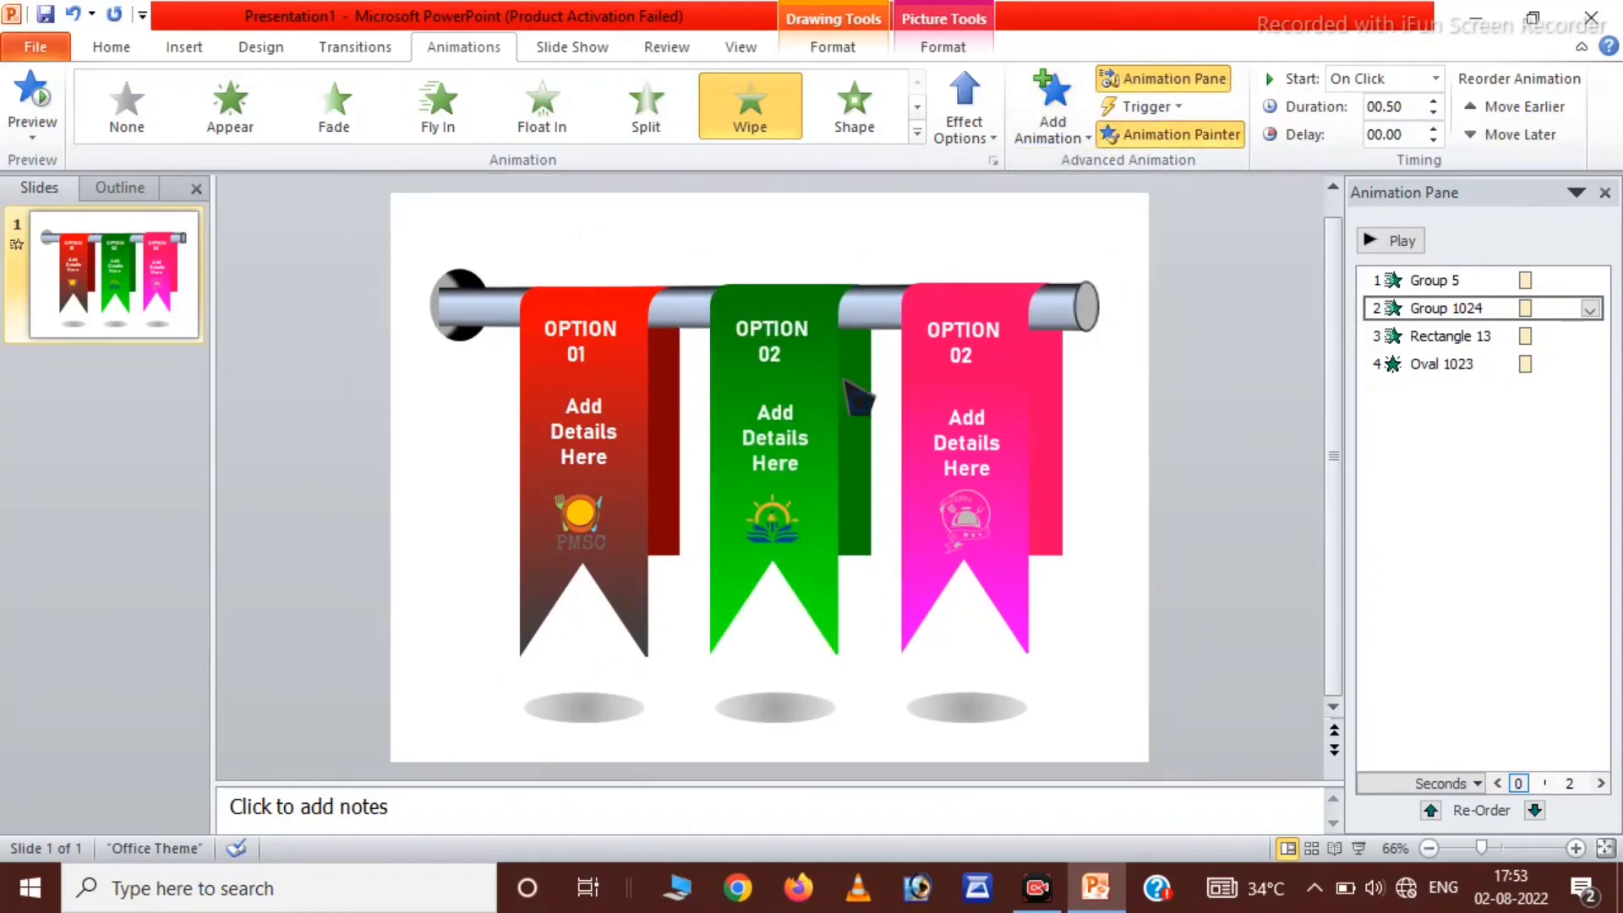
pyautogui.click(679, 393)
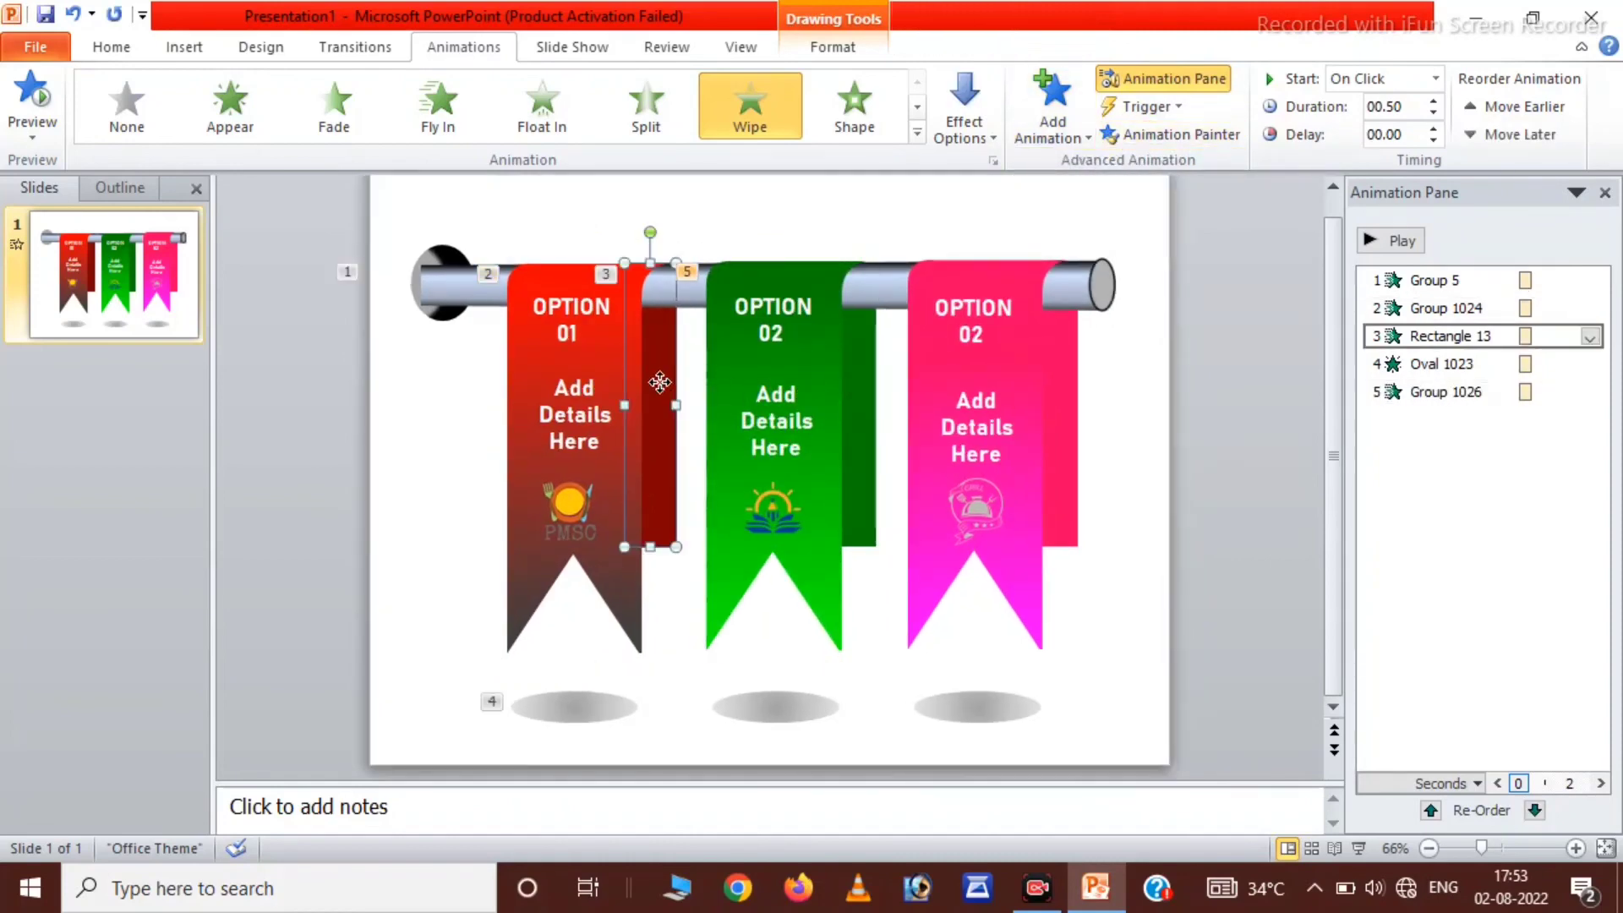
pyautogui.click(1218, 137)
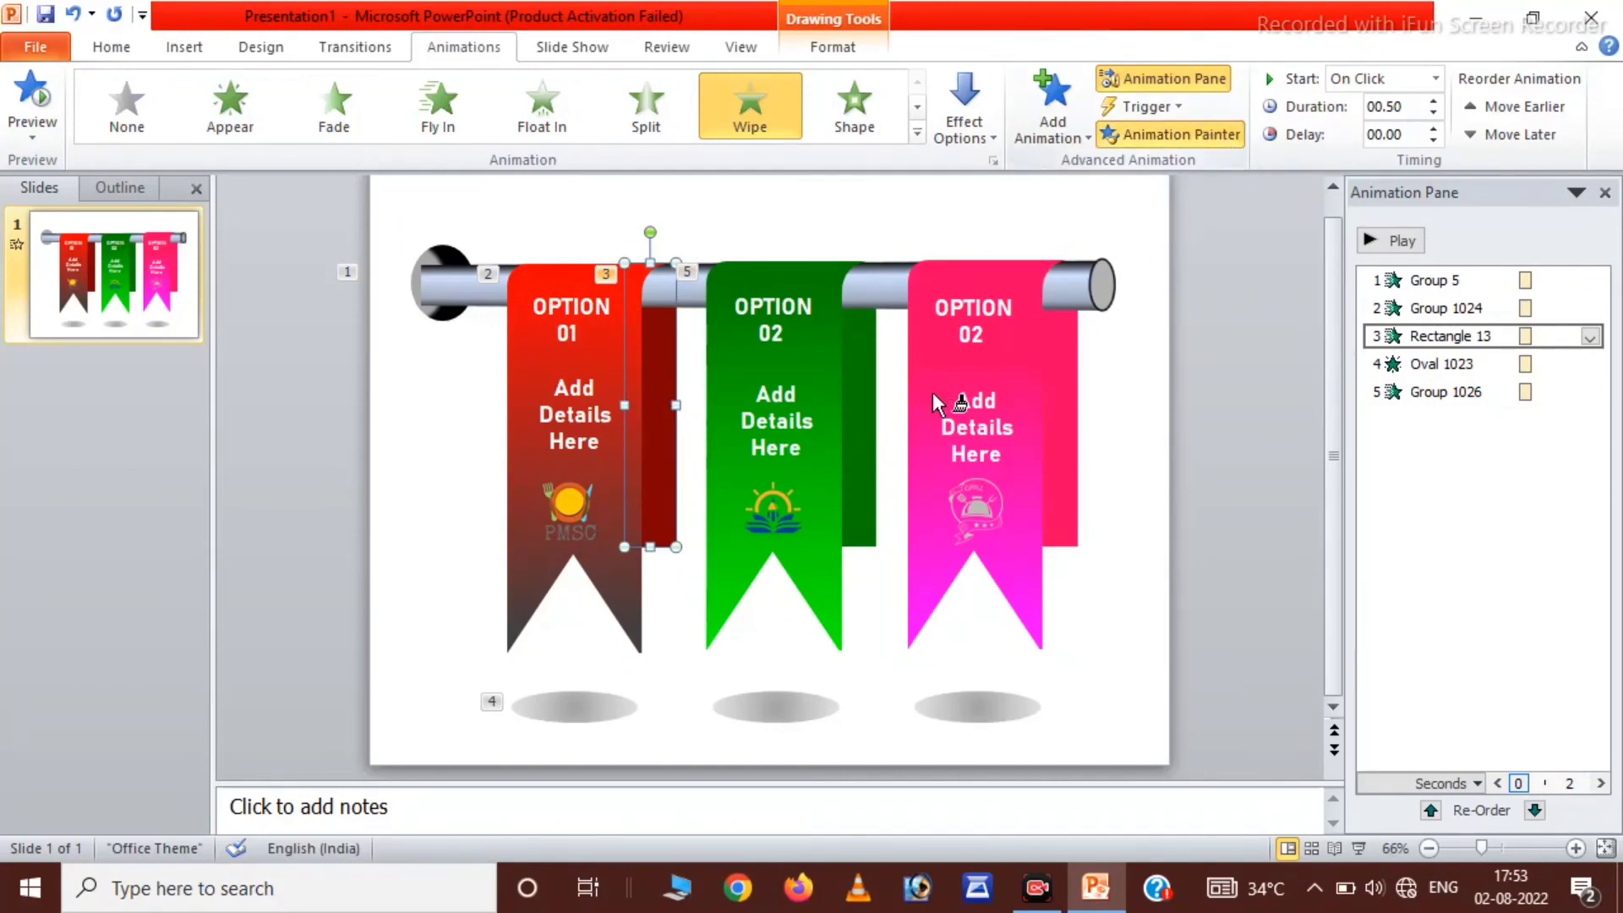
pyautogui.click(866, 416)
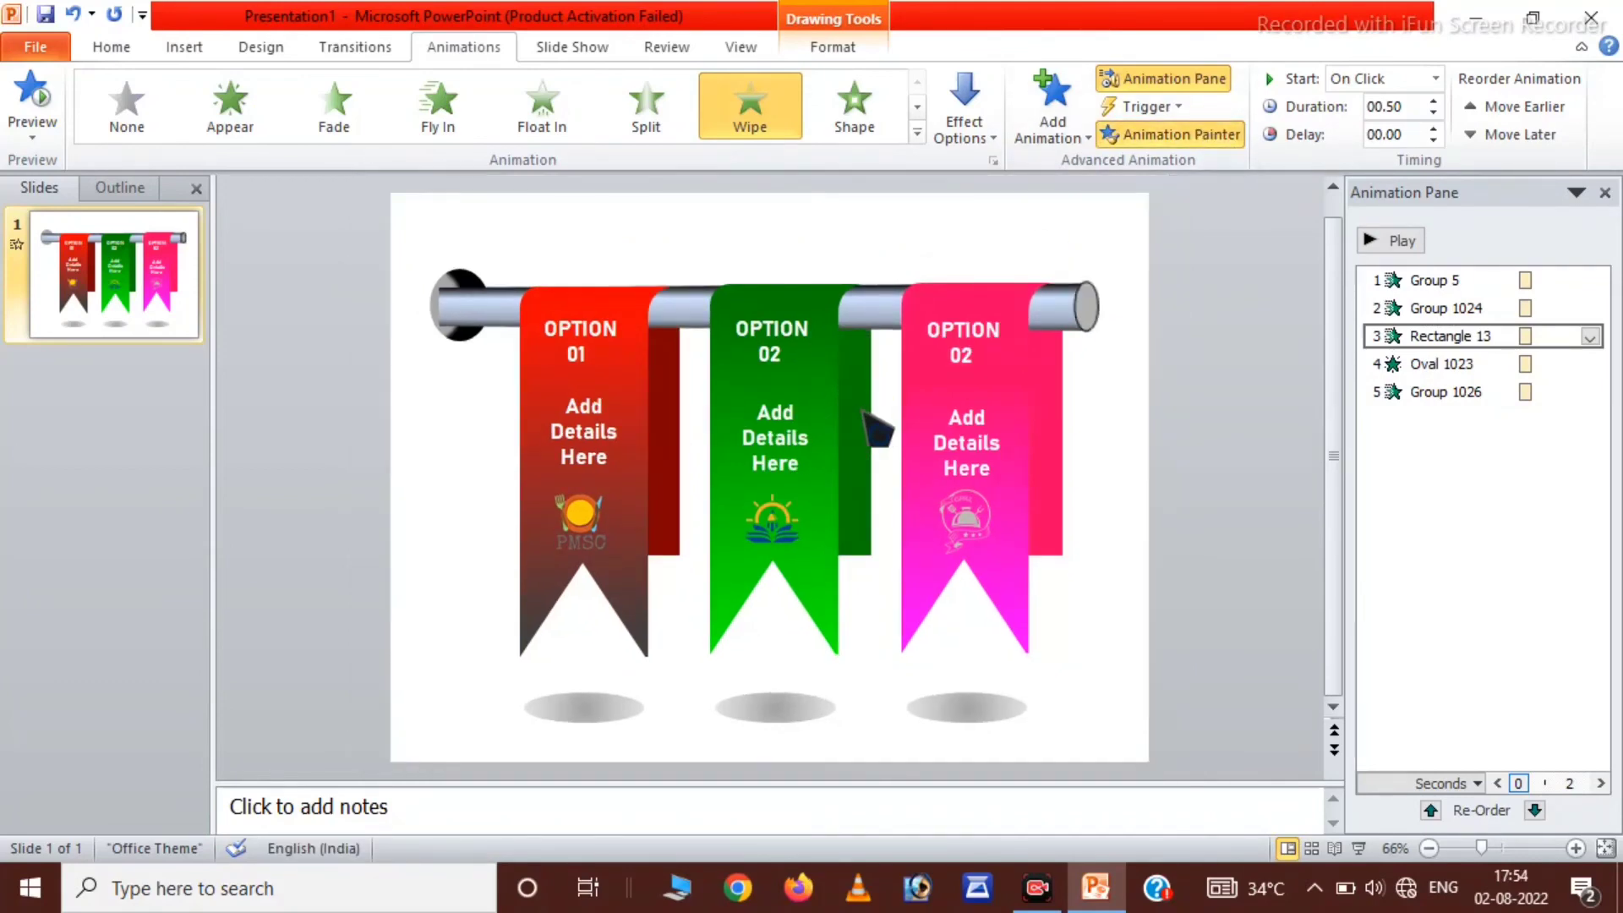
pyautogui.click(562, 706)
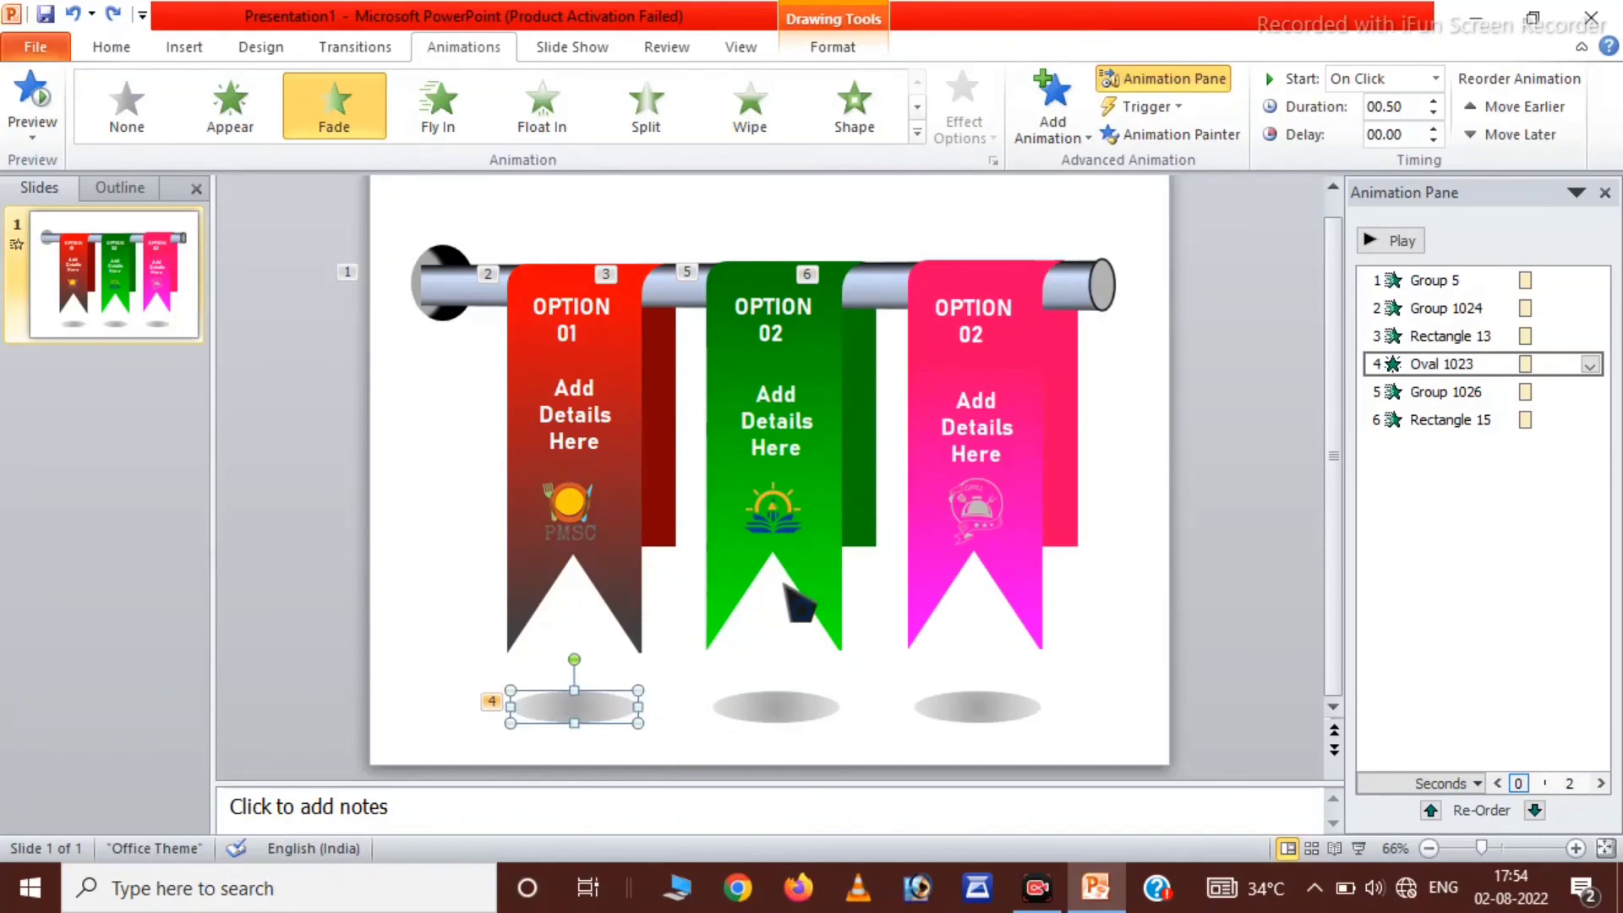
pyautogui.click(1159, 135)
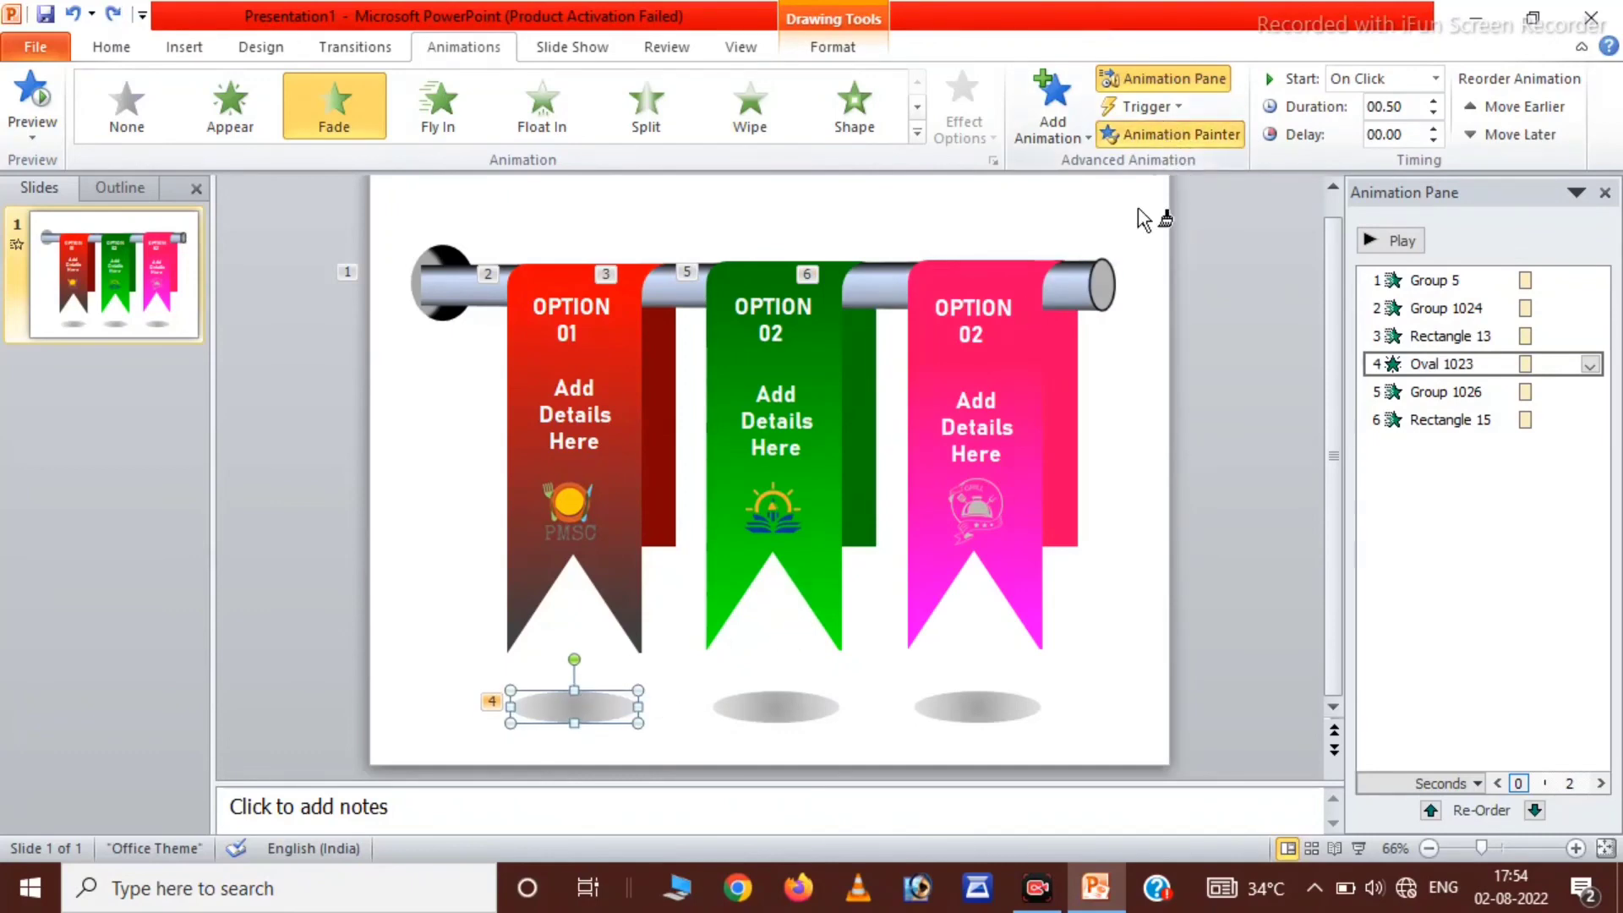
pyautogui.click(776, 705)
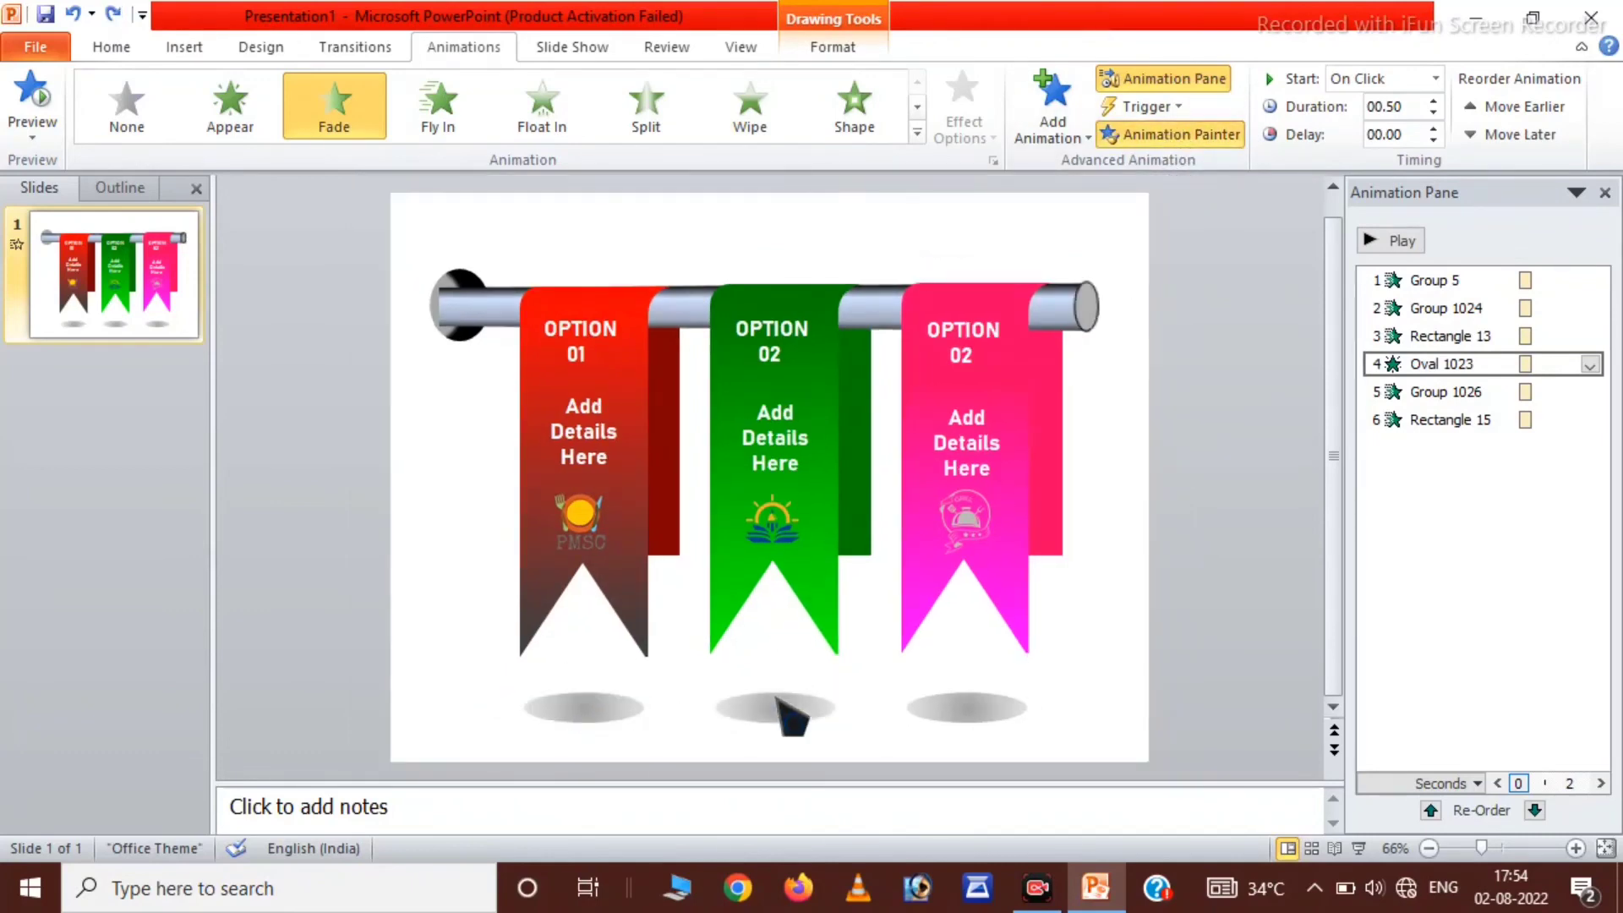
# Step: Copy the green set's Wipe and Fade animations onto the pink ribbon, strip and right shadow
pyautogui.click(812, 380)
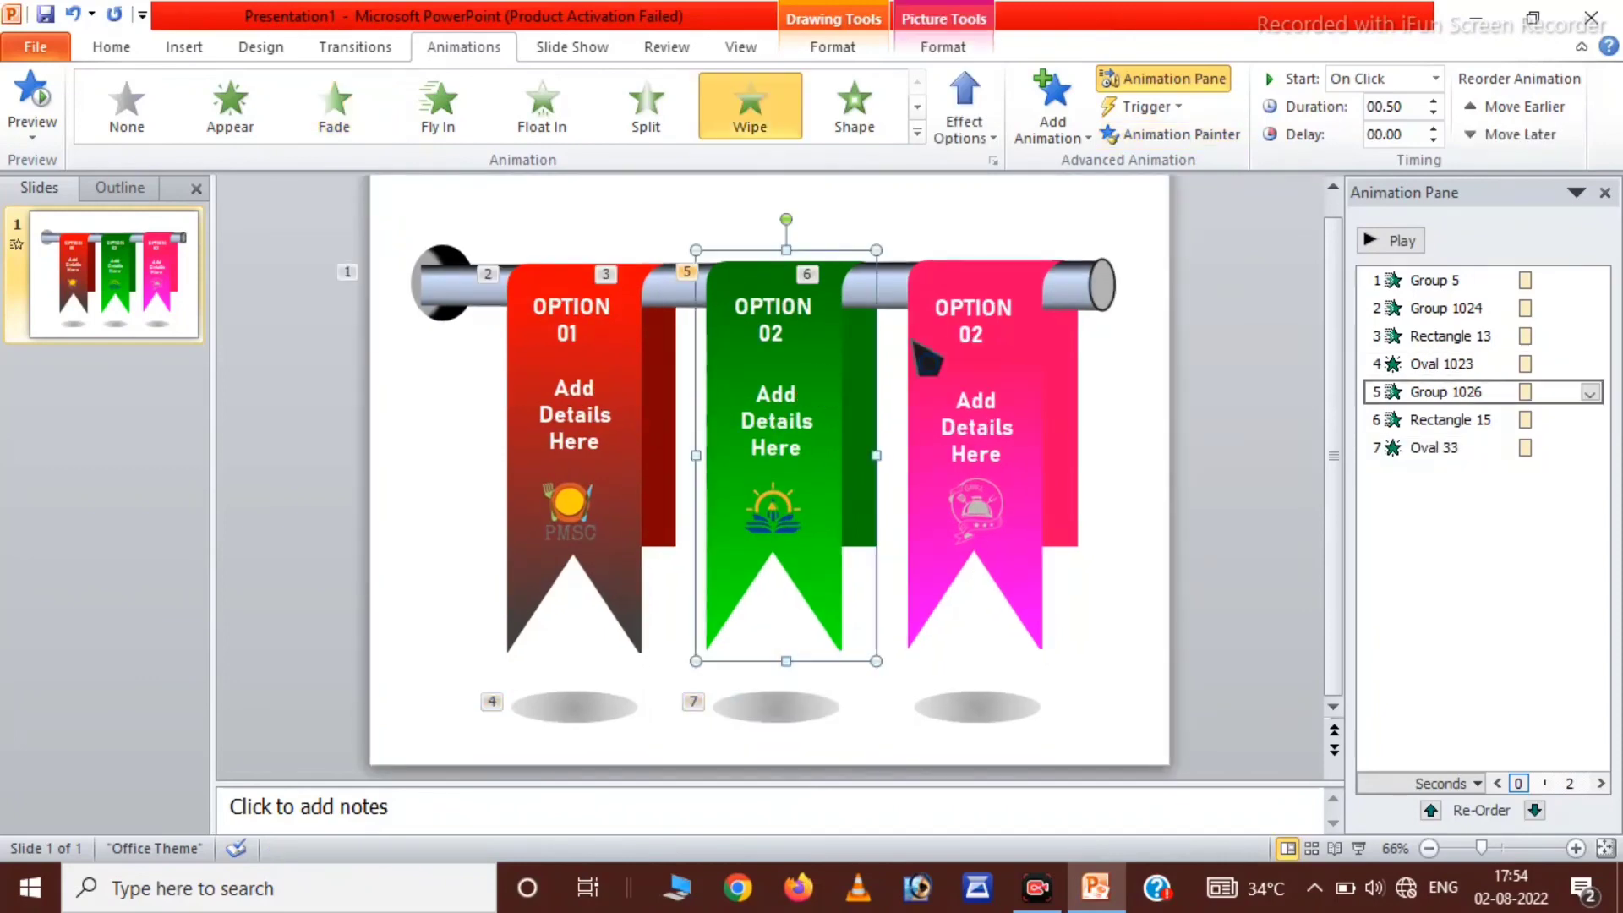
pyautogui.click(940, 405)
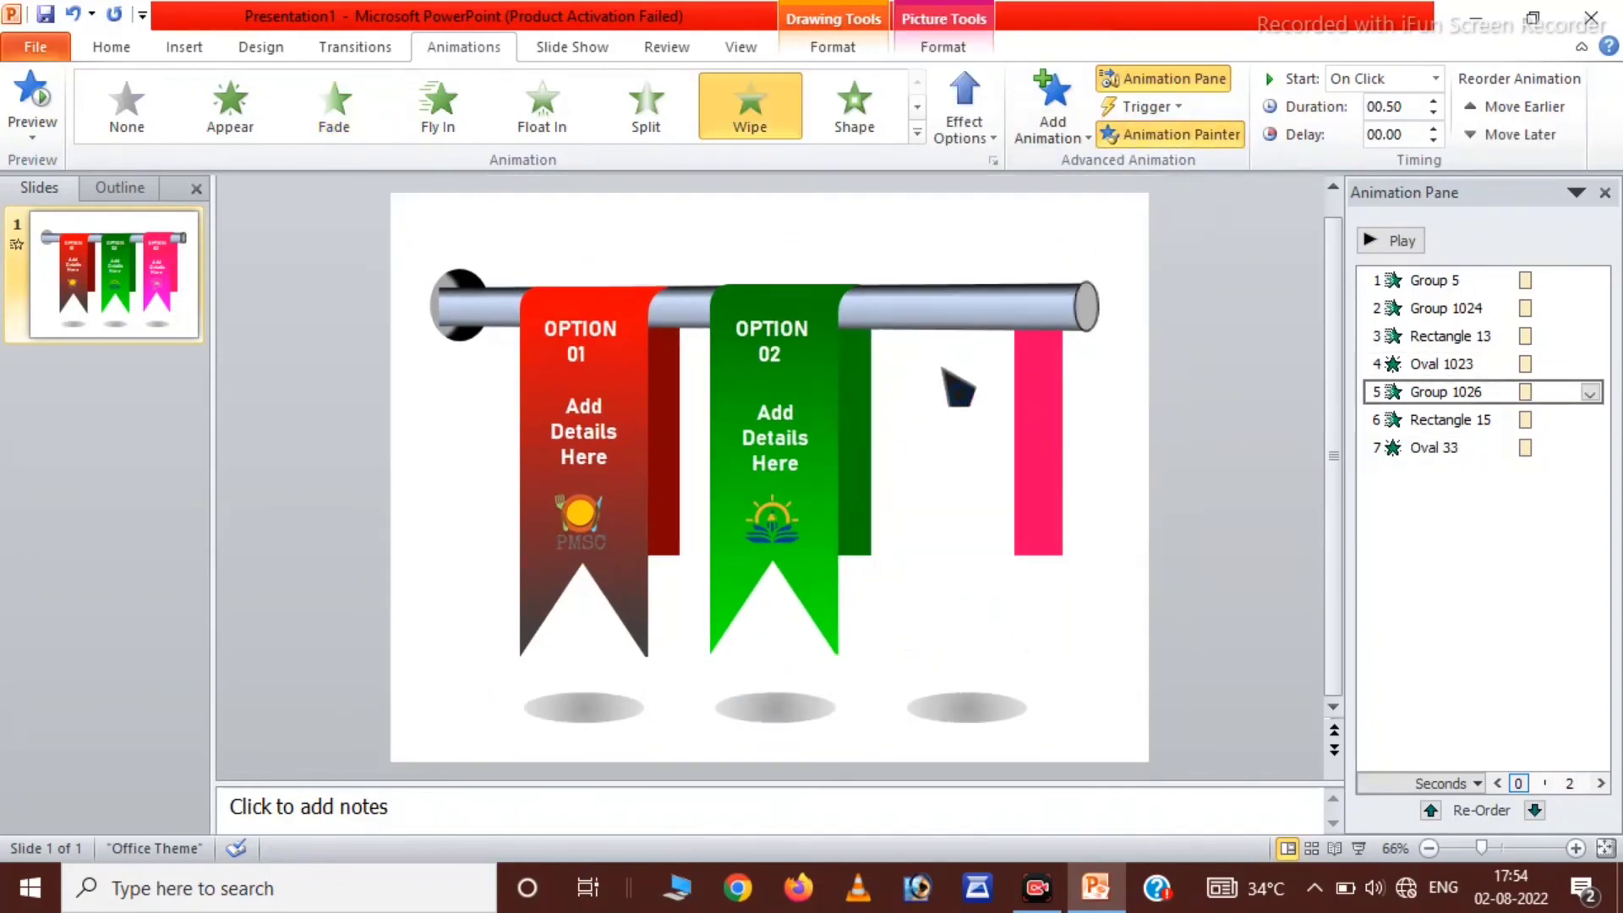
pyautogui.click(860, 403)
pyautogui.click(1171, 141)
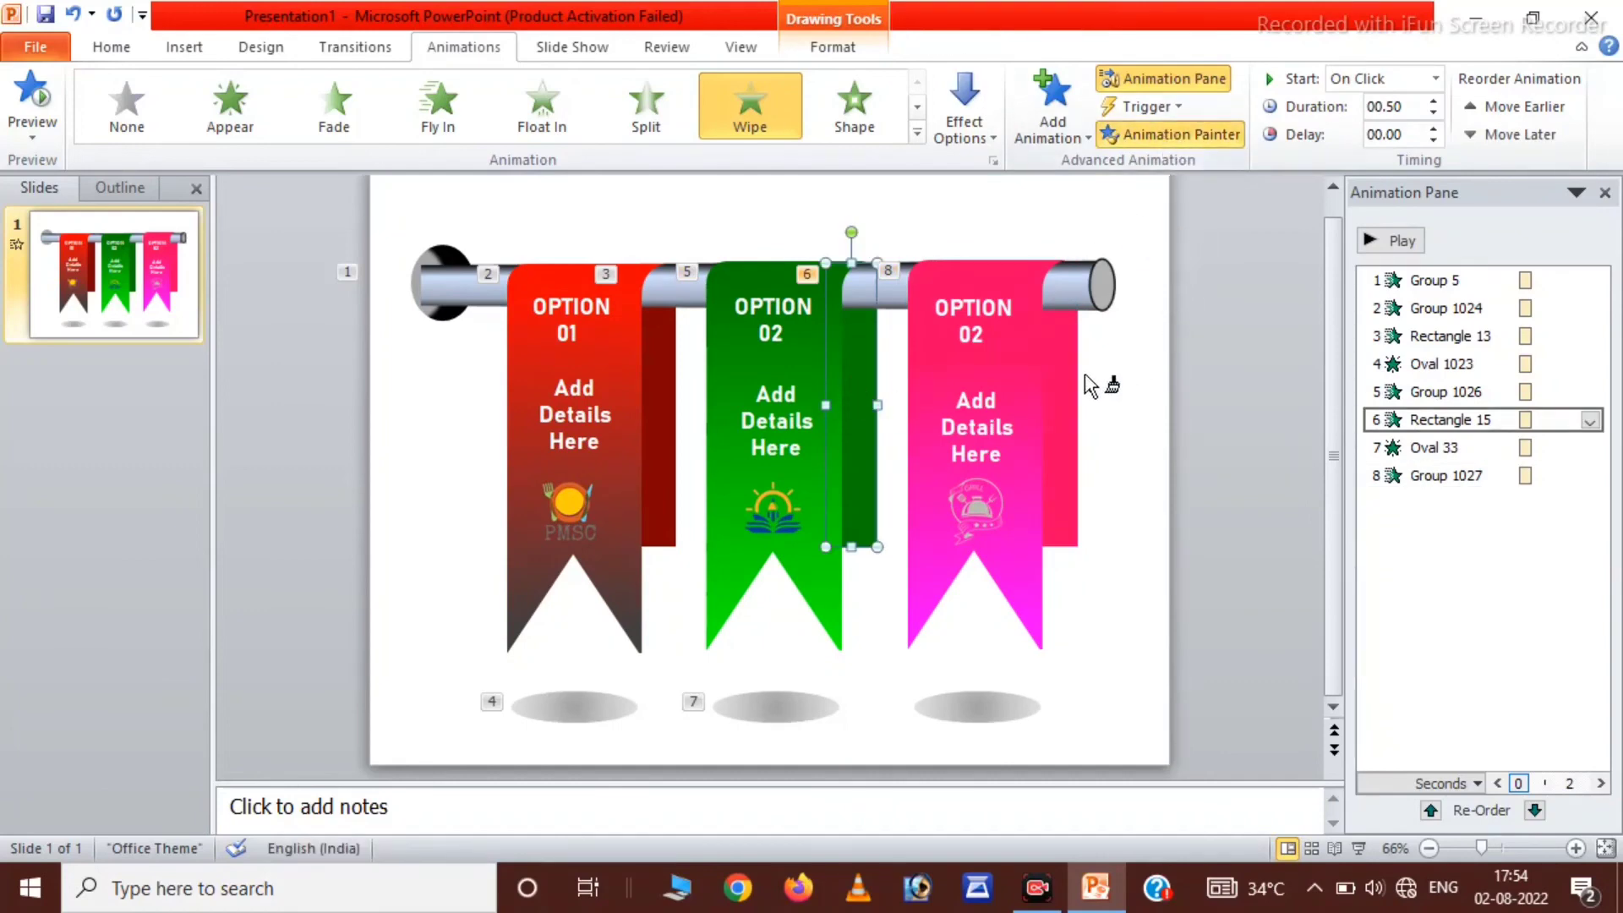
pyautogui.click(1062, 409)
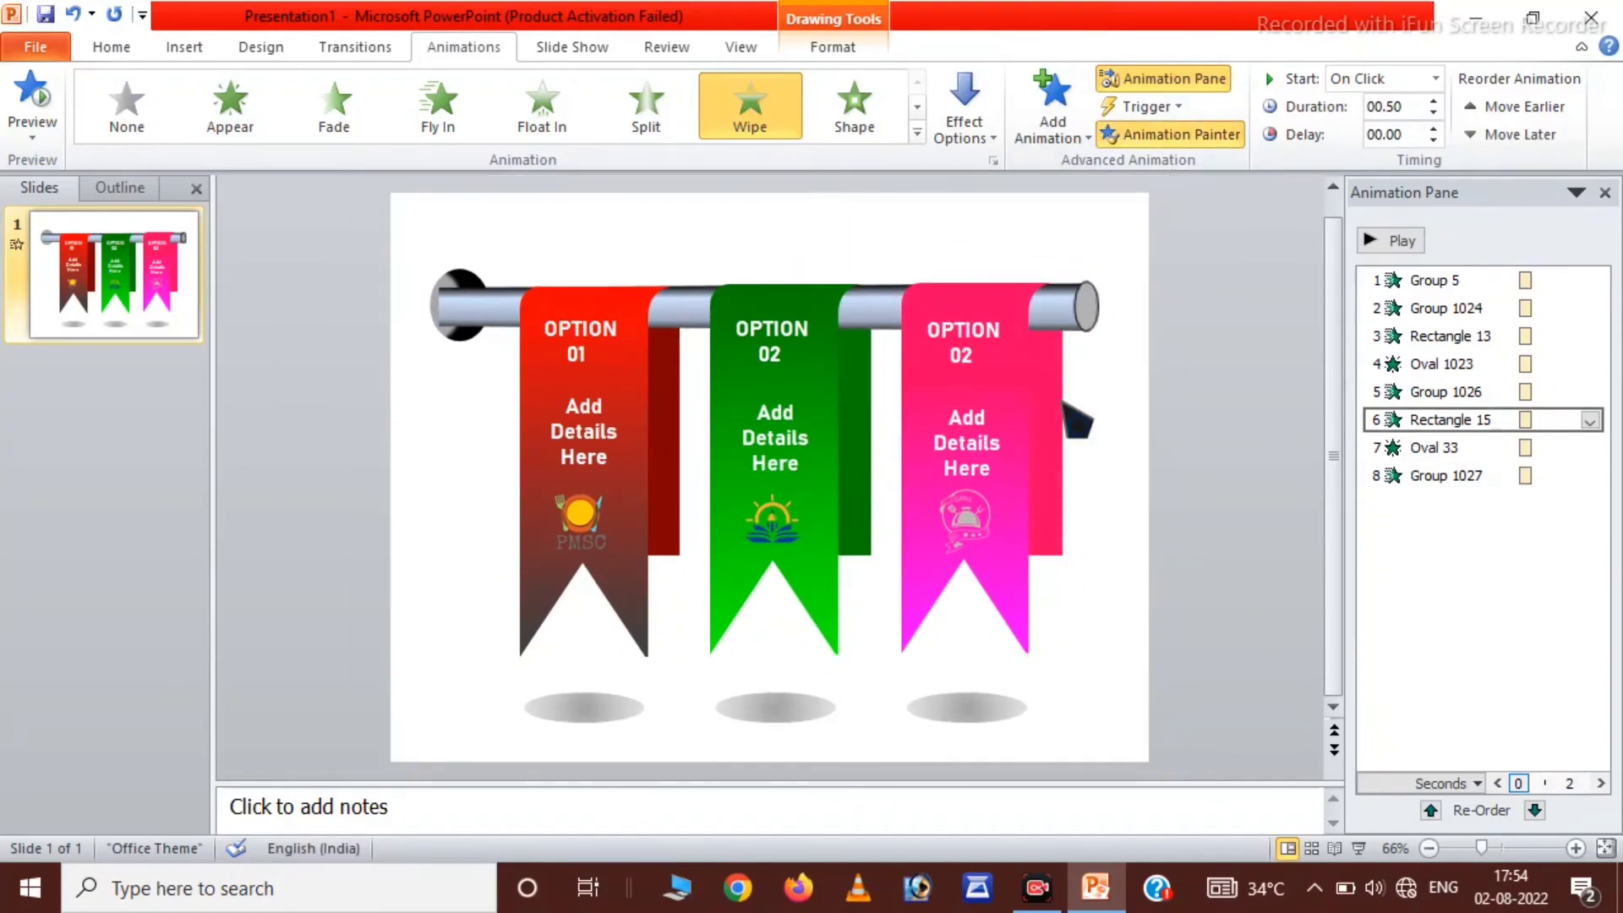
pyautogui.click(786, 707)
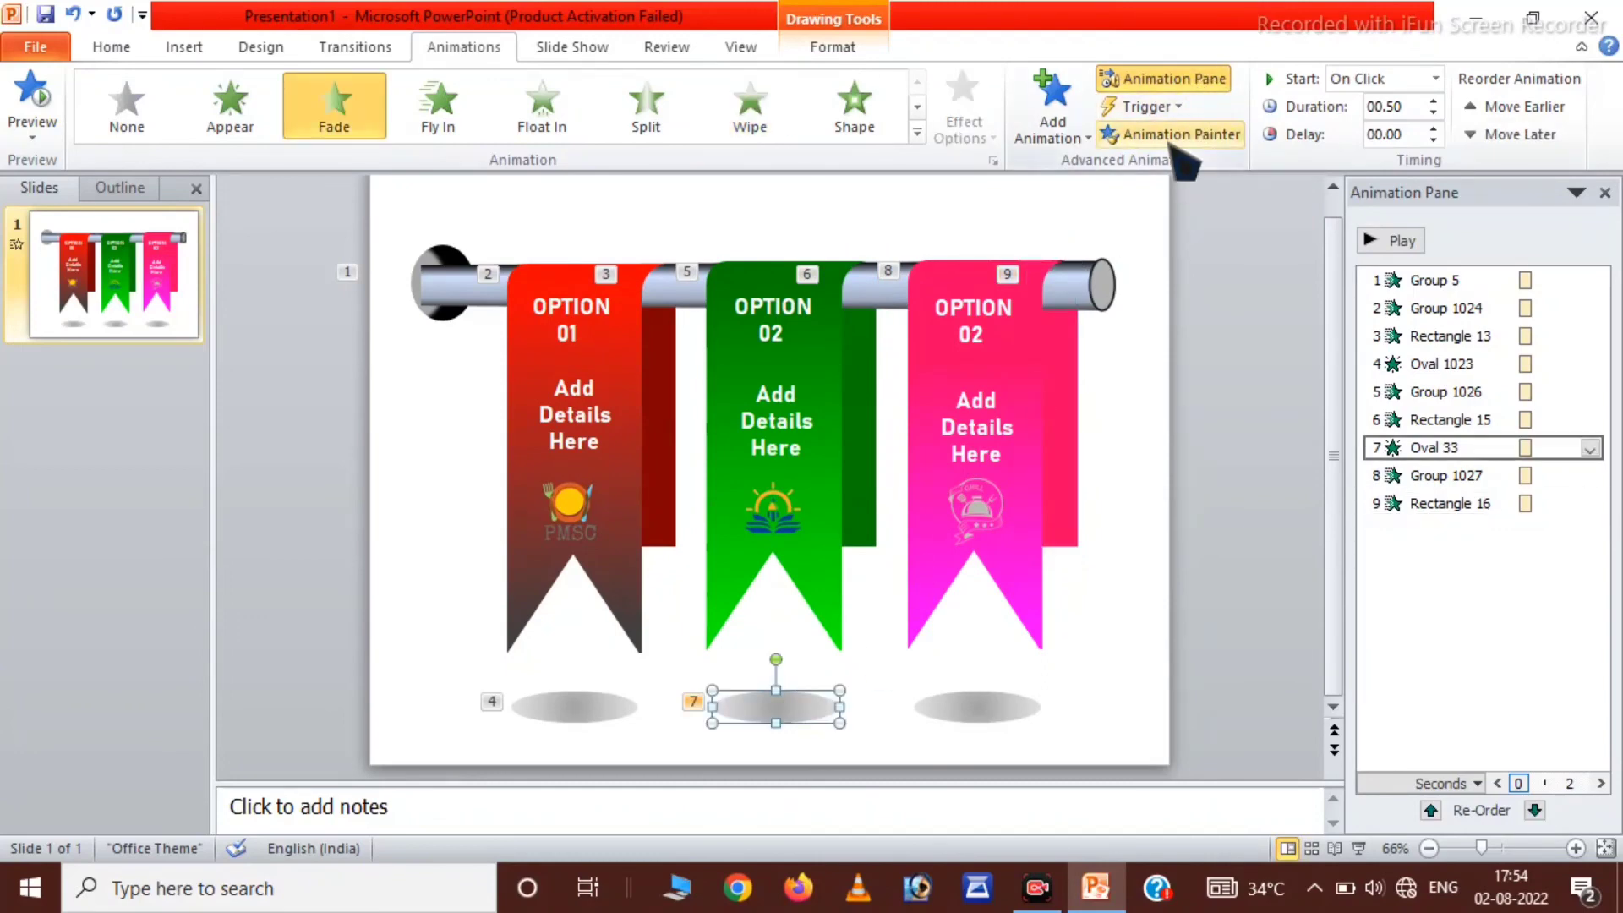
pyautogui.click(965, 701)
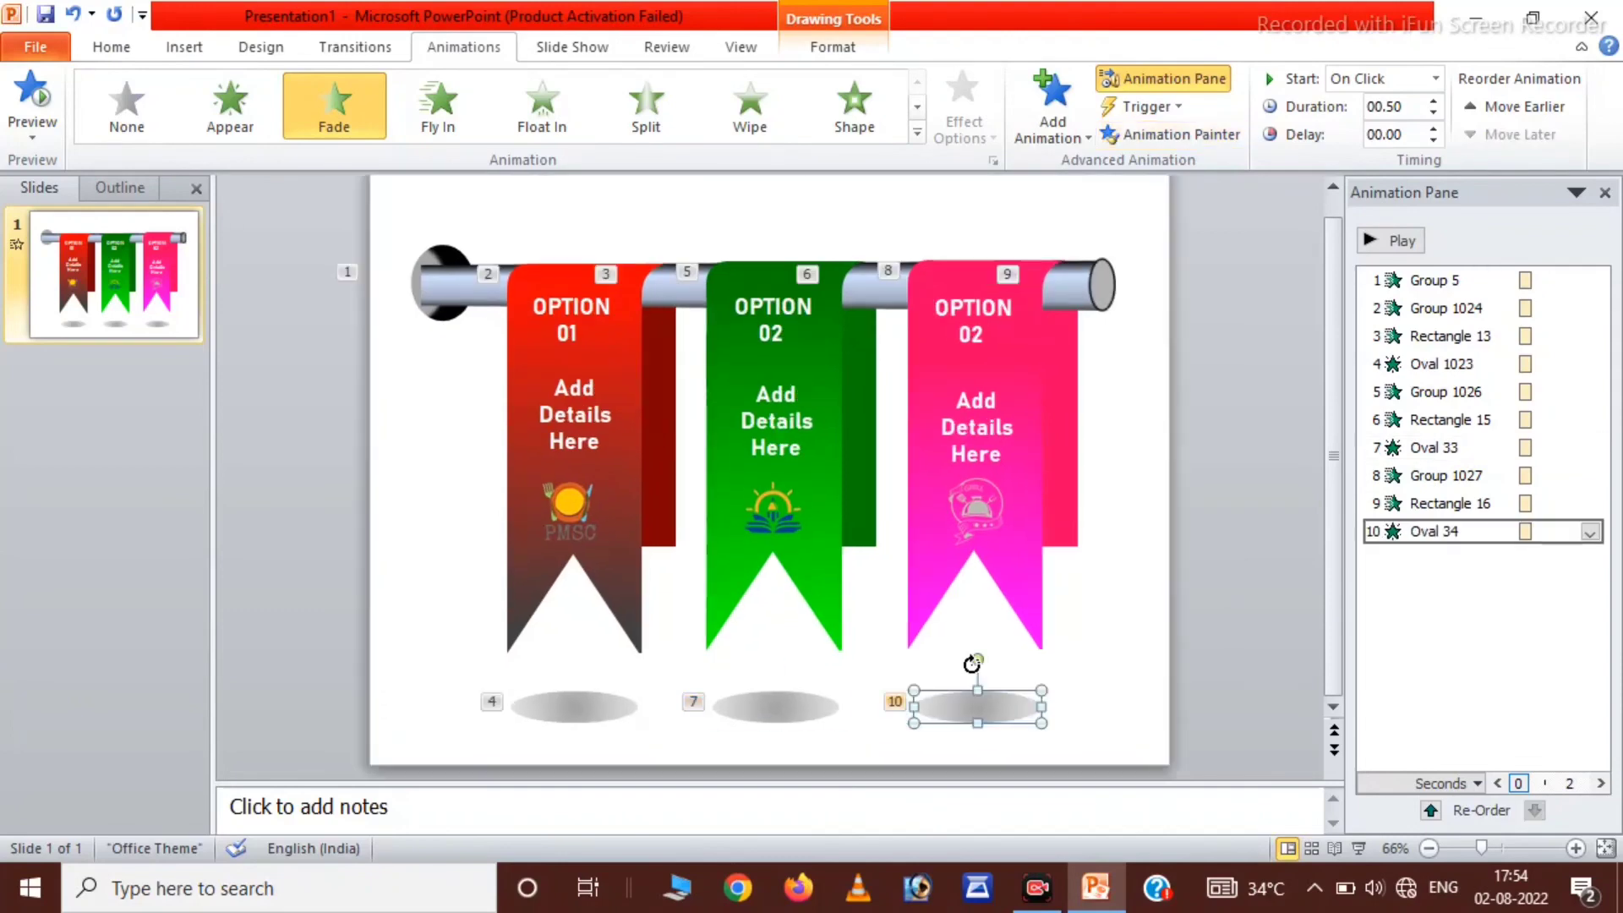
pyautogui.click(1378, 242)
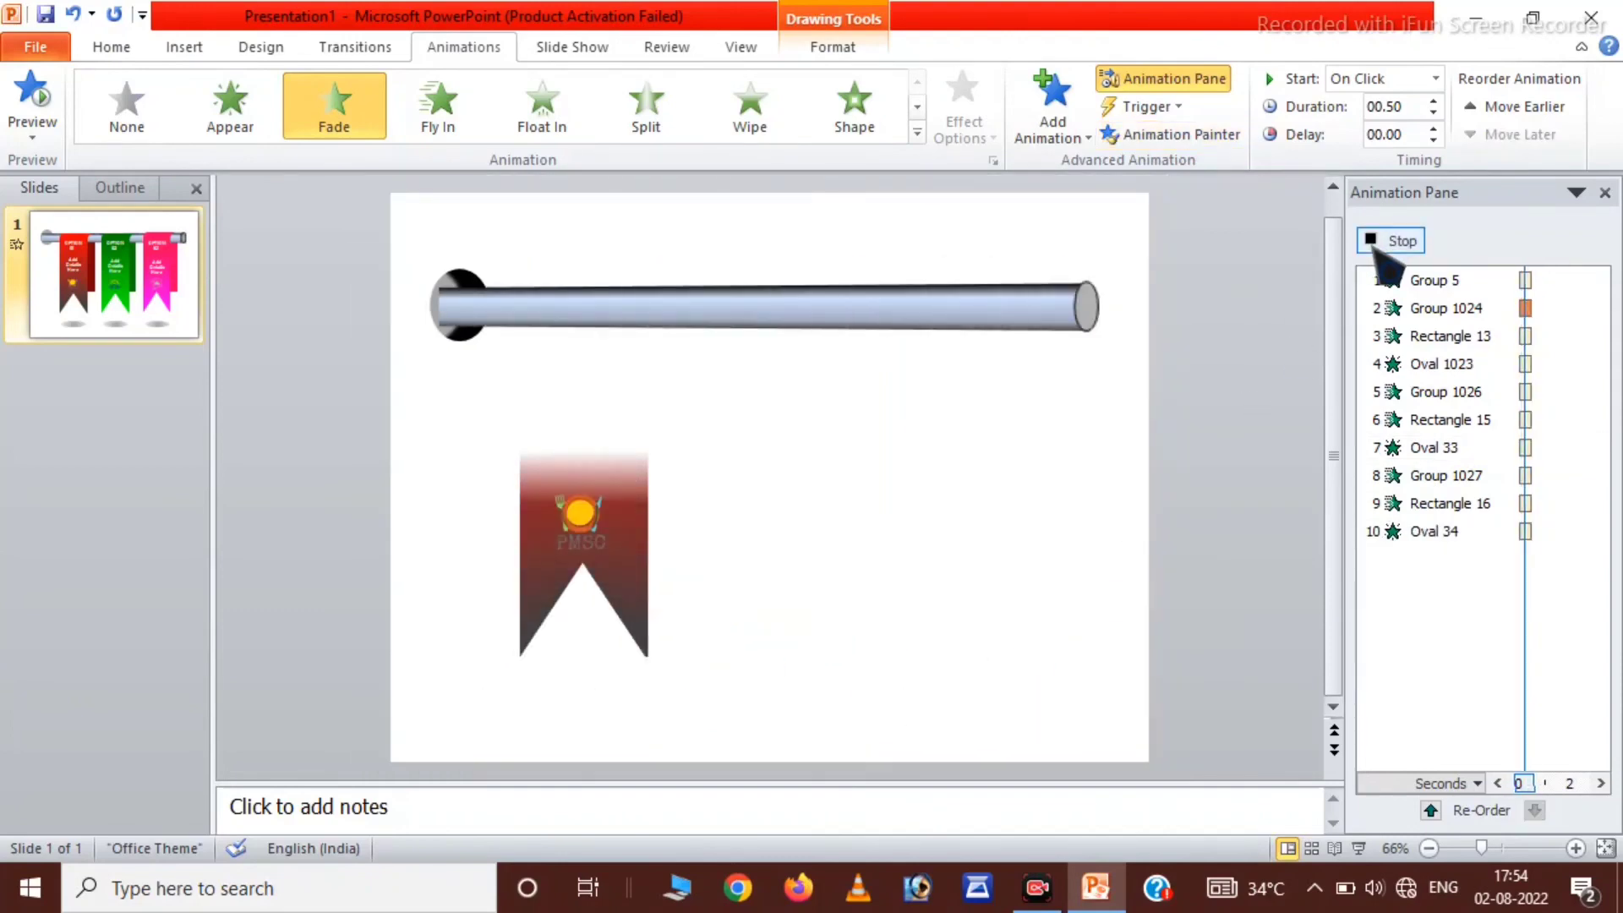